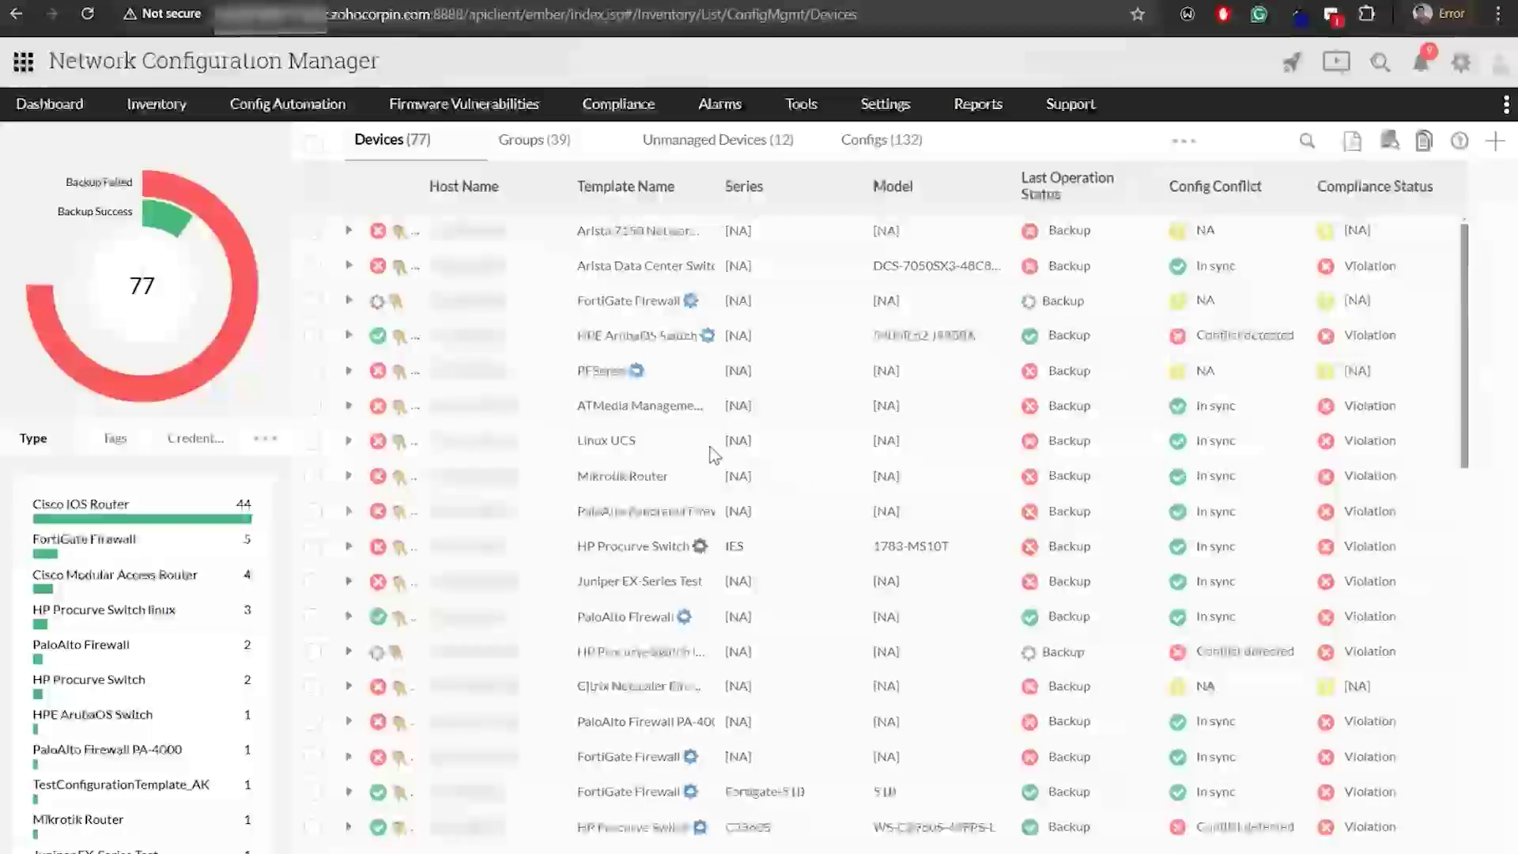
Browse the CLI and REST configlet lists, then start a new configlet from the CLI list
click(294, 109)
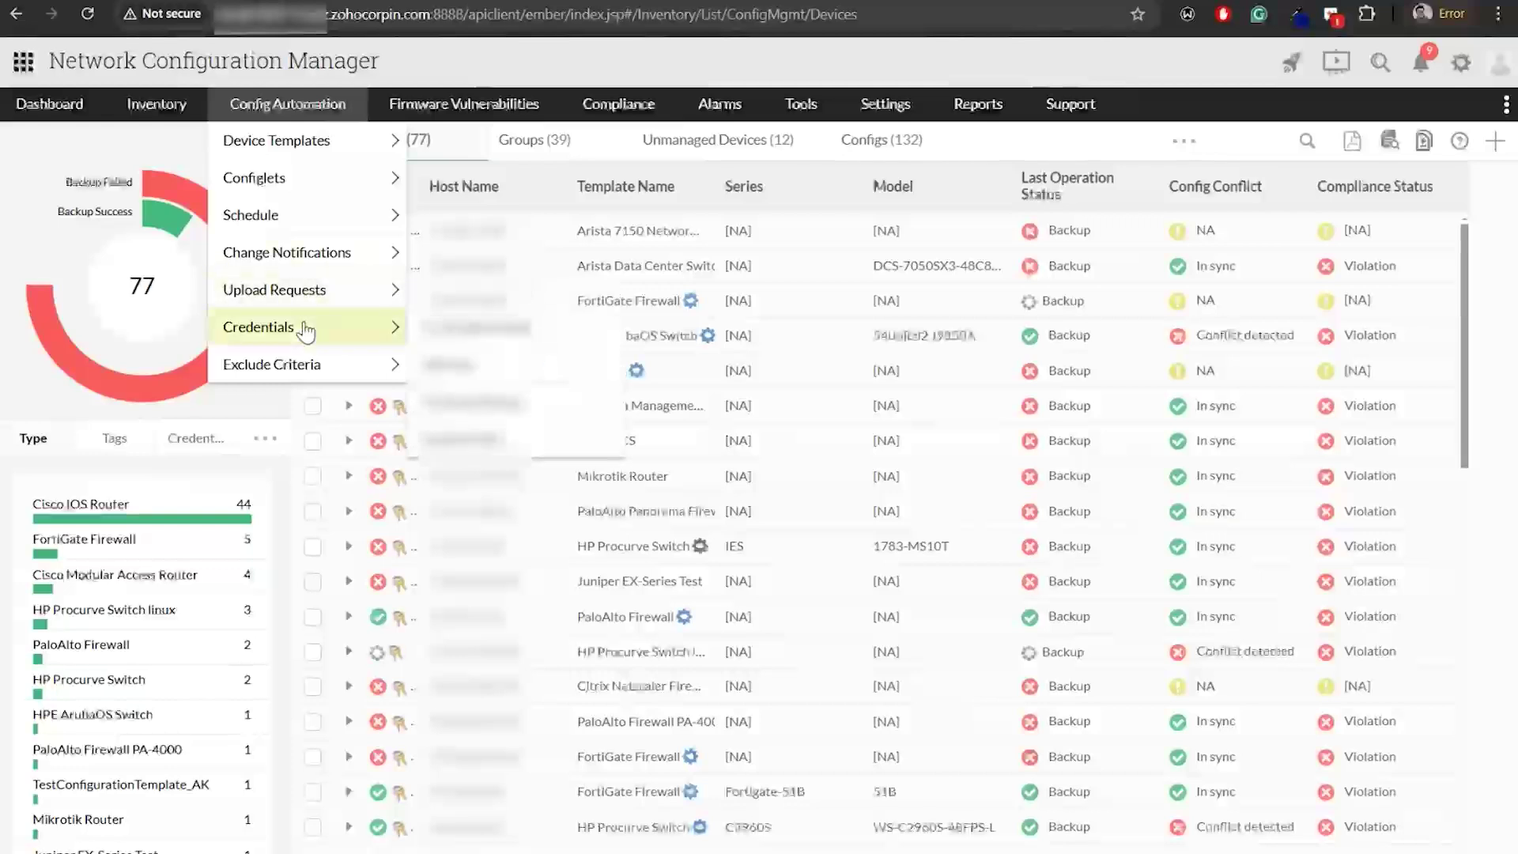
click(283, 187)
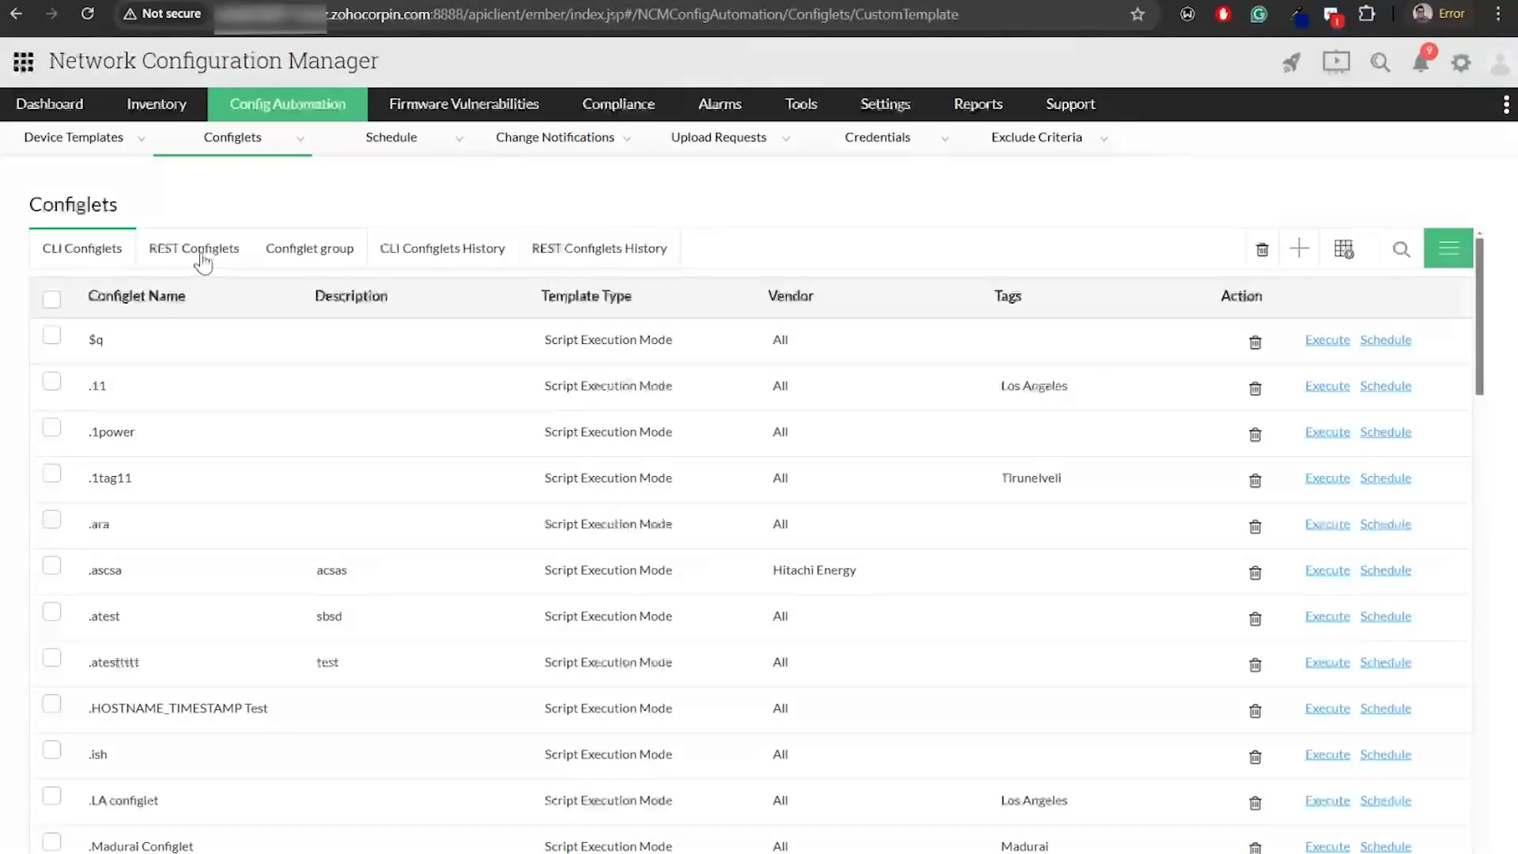
click(203, 251)
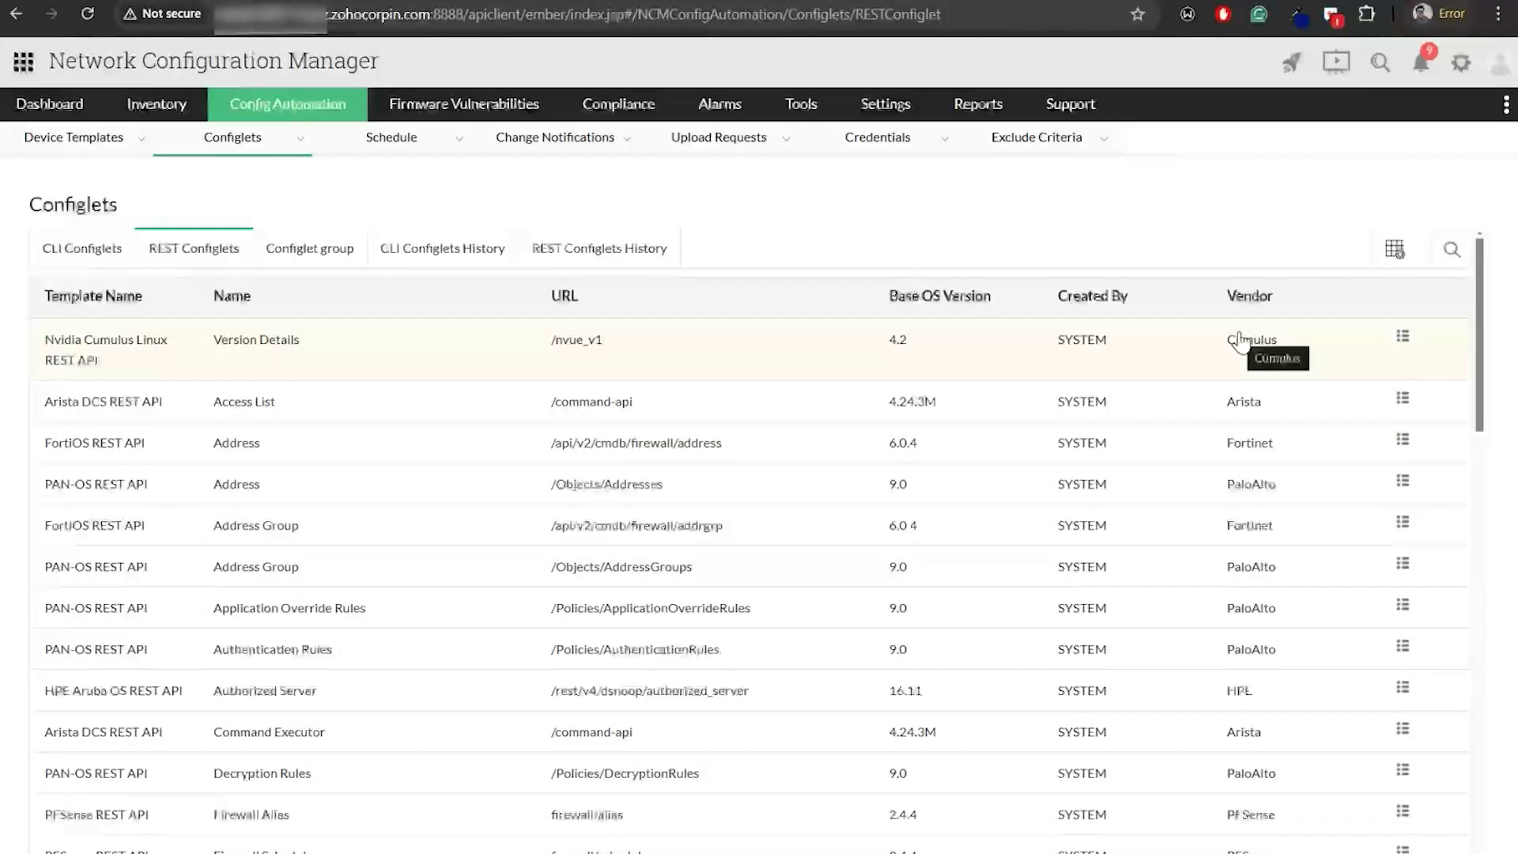
click(96, 260)
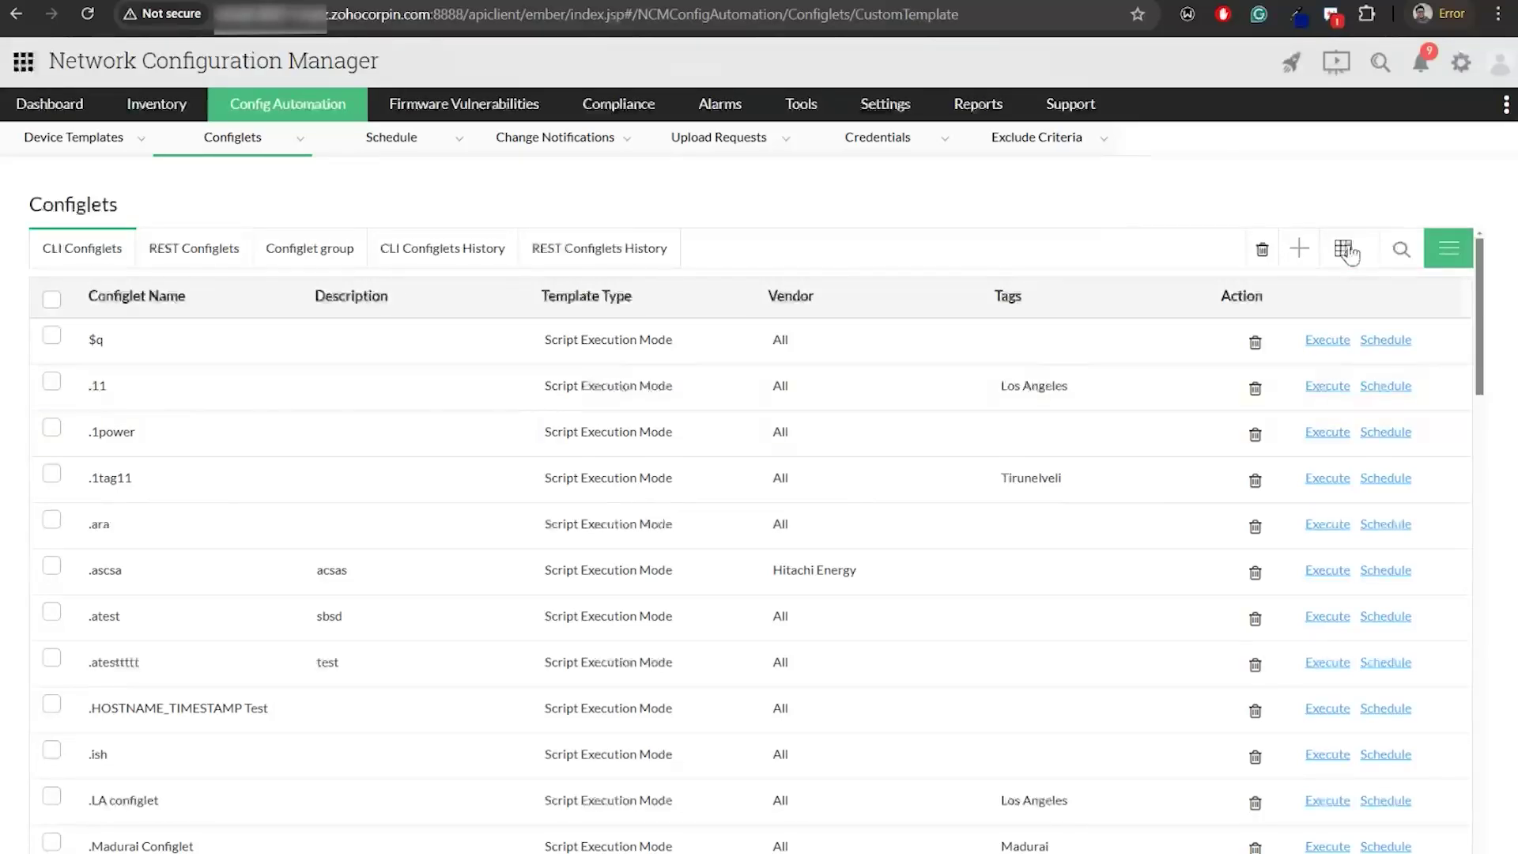
click(1299, 248)
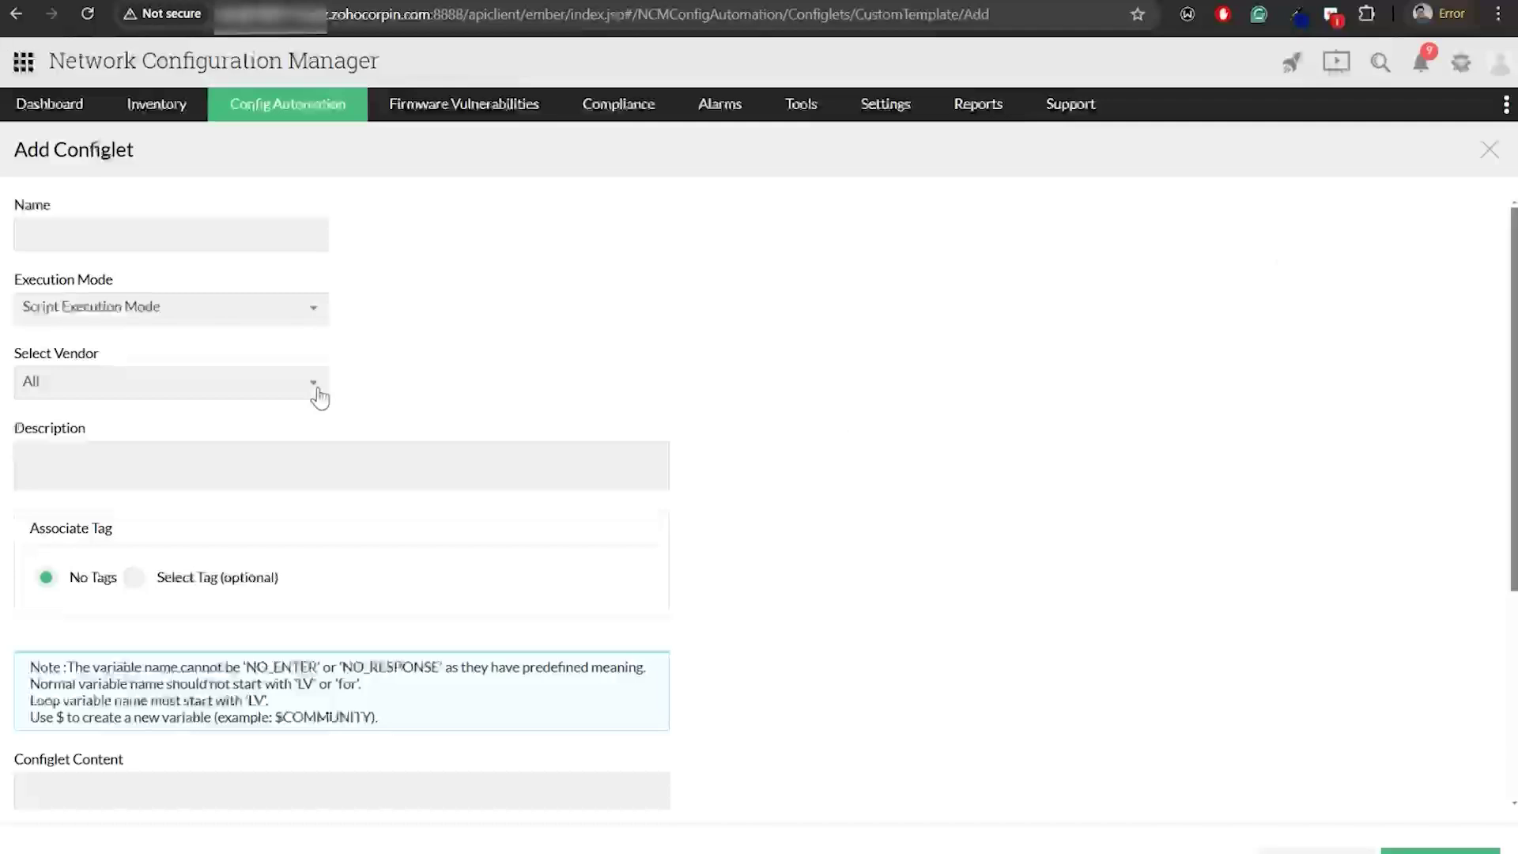
Review the Name, Script Execution Mode and backup option fields, then close the form unsaved
click(125, 229)
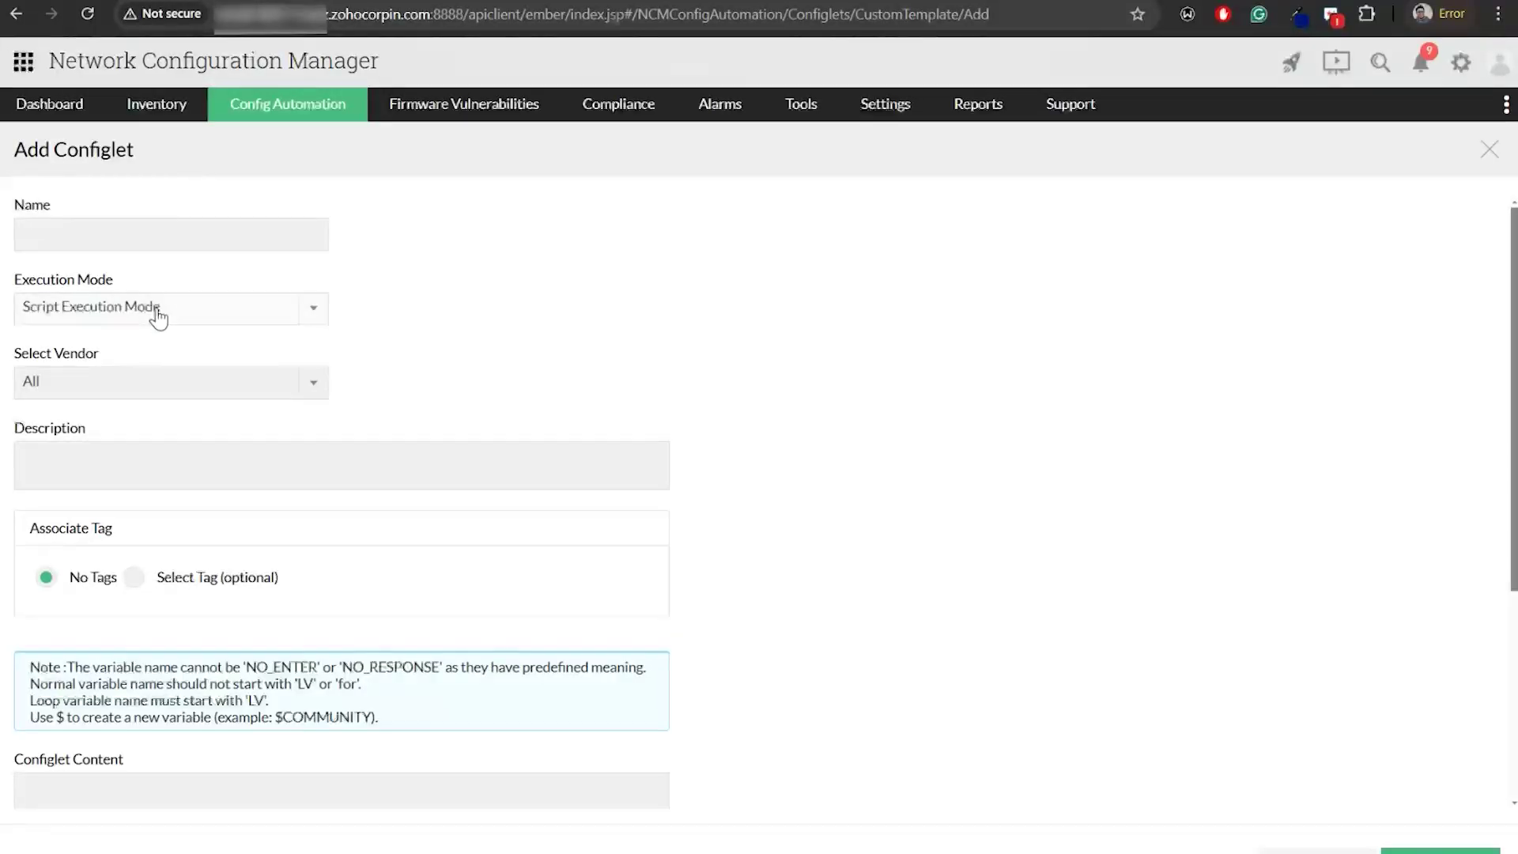
click(199, 306)
click(414, 304)
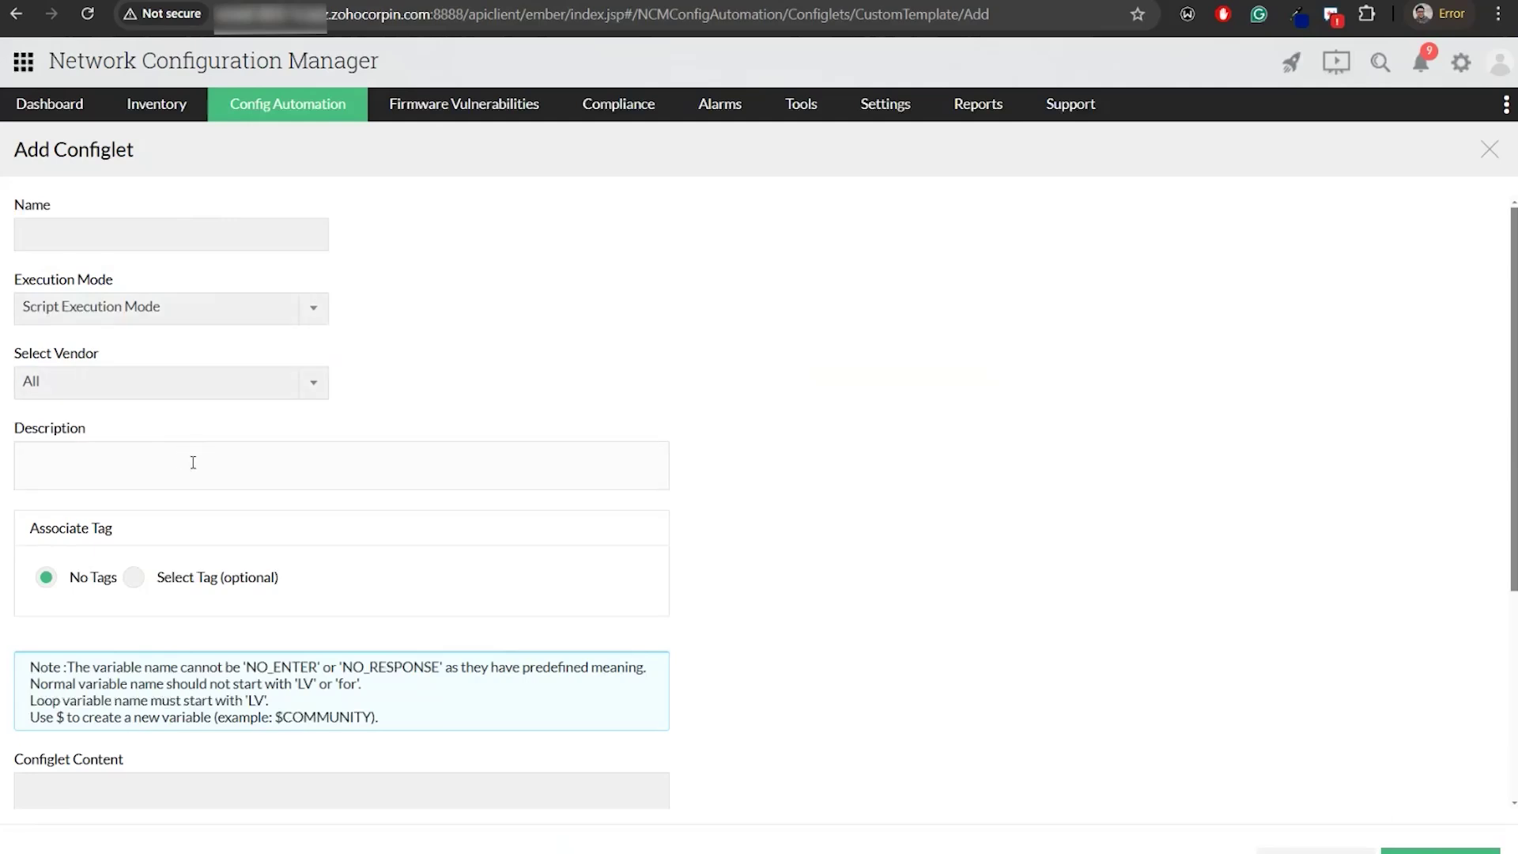
scroll(193, 462, down, 4)
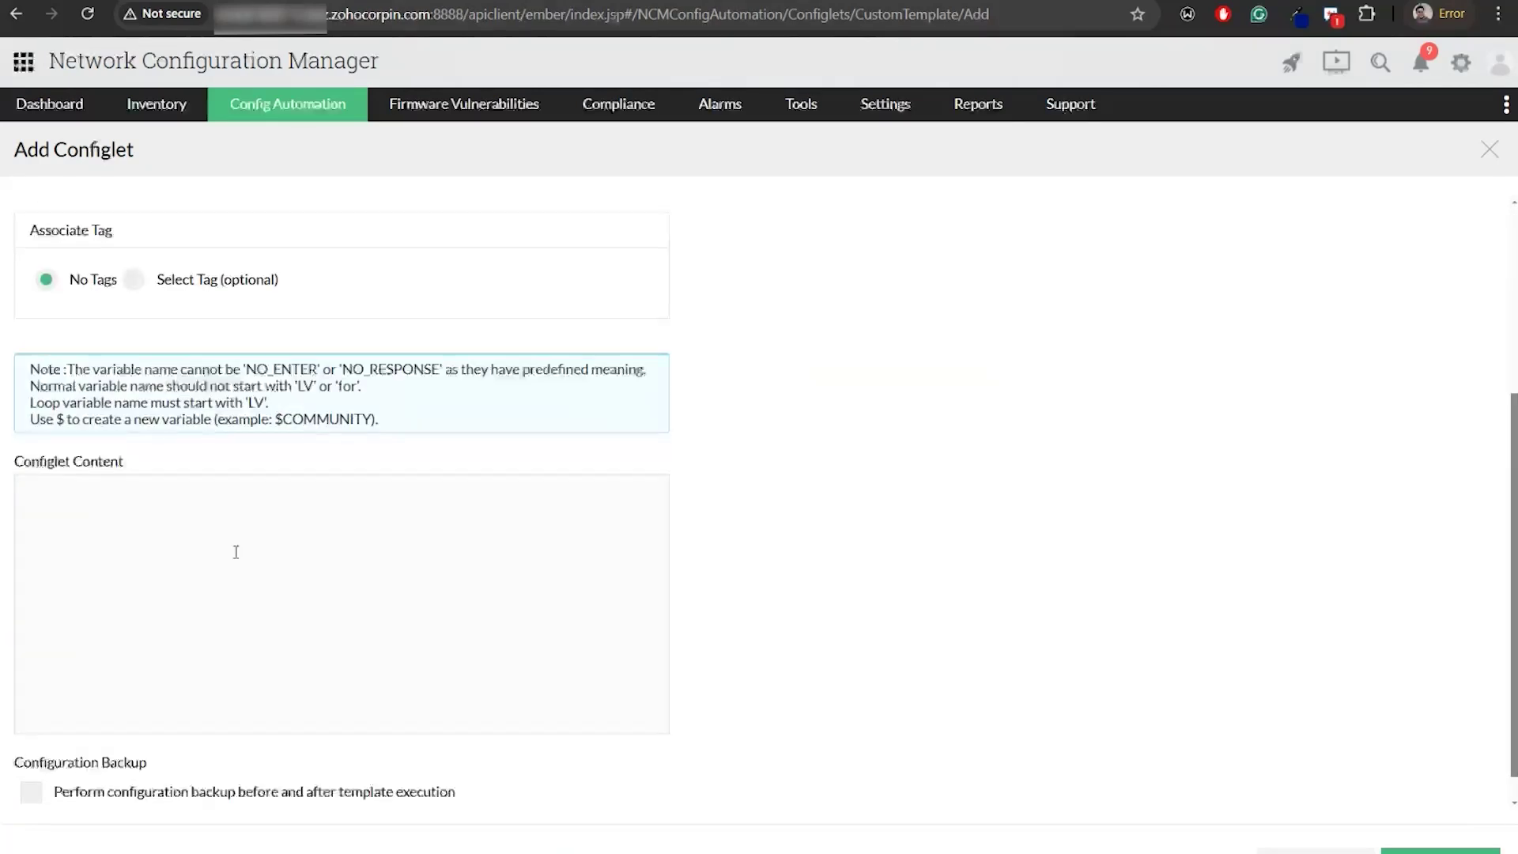
scroll(236, 548, down, 1)
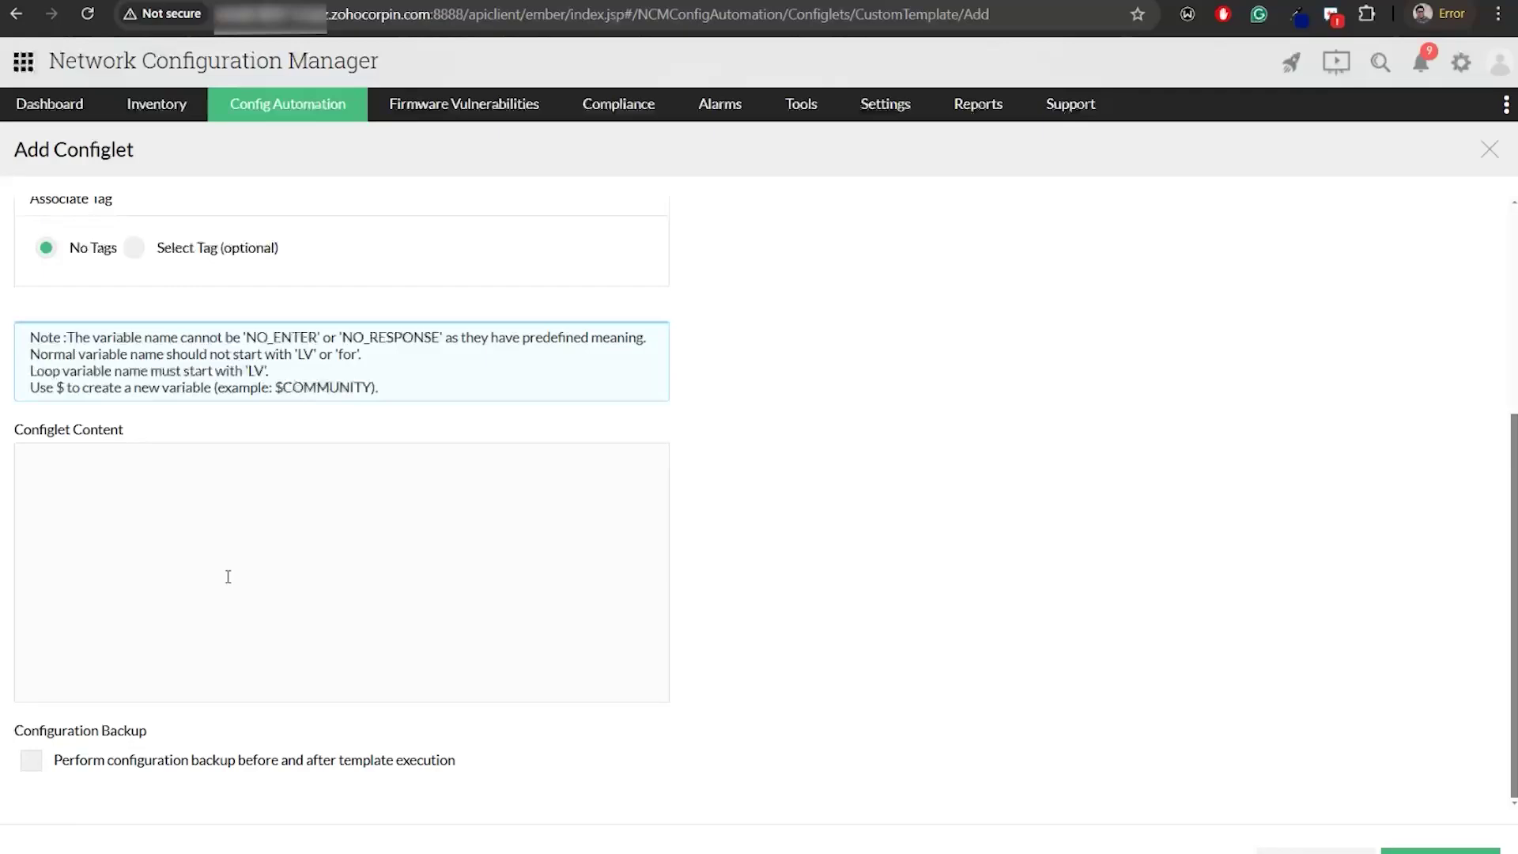
click(31, 762)
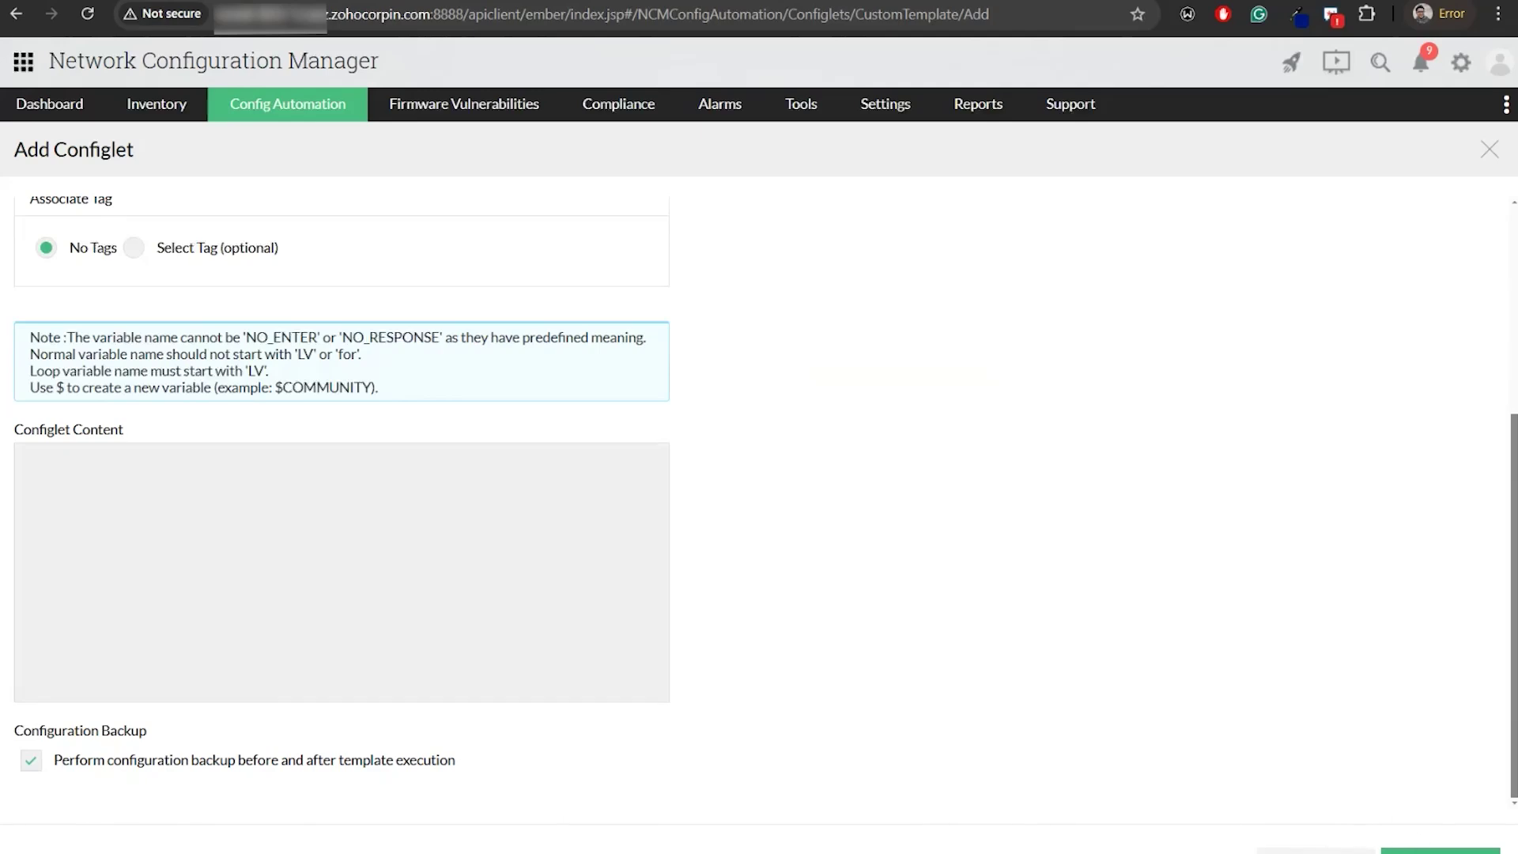
click(1439, 851)
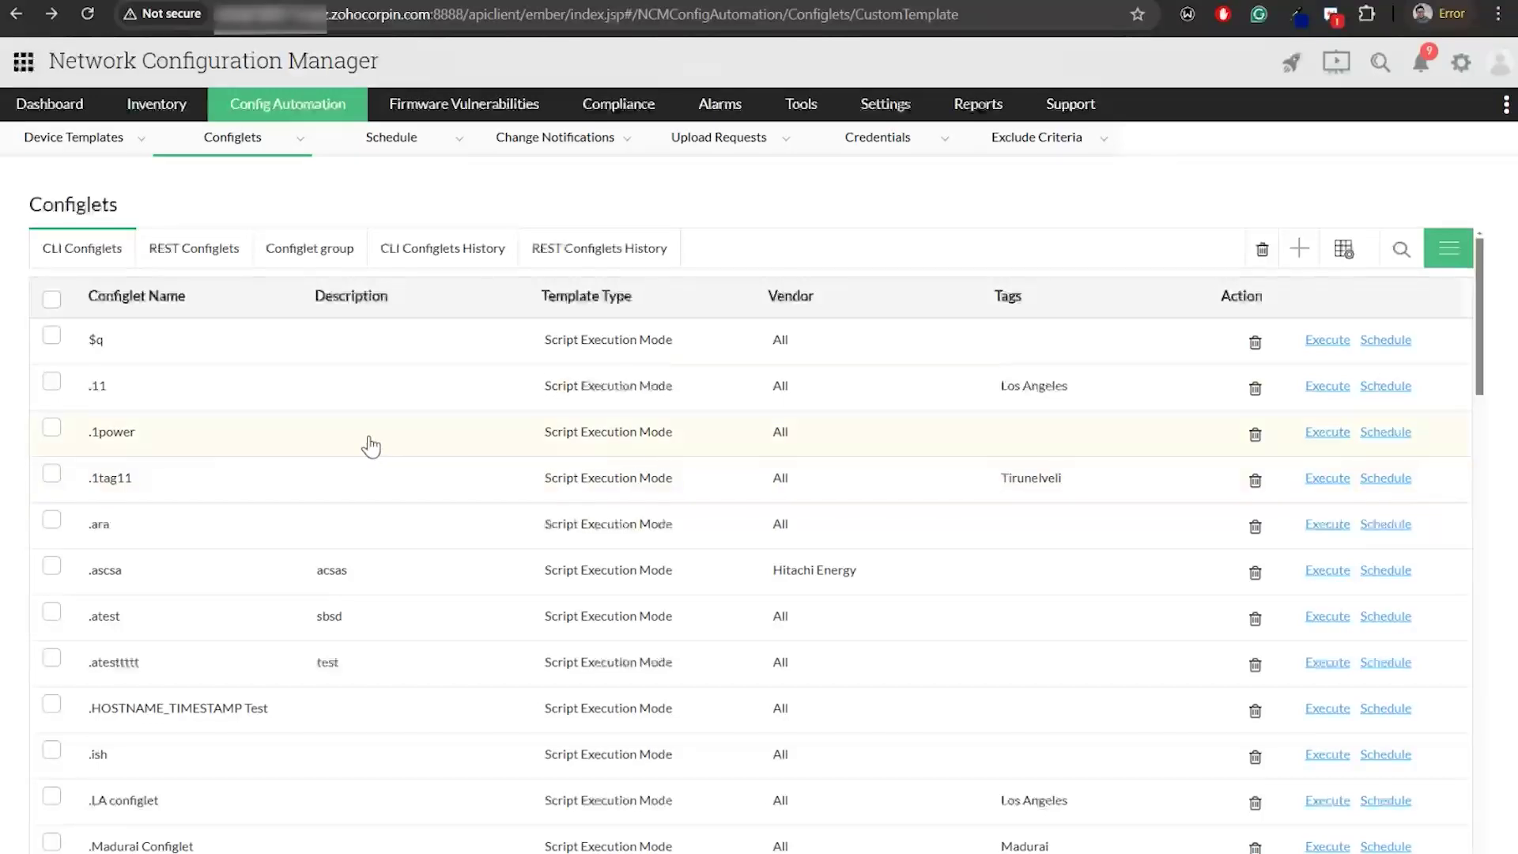
Filter configlet names by 'enable SNMP' and open Enable SNMP v1/v2 Cisco
click(1400, 252)
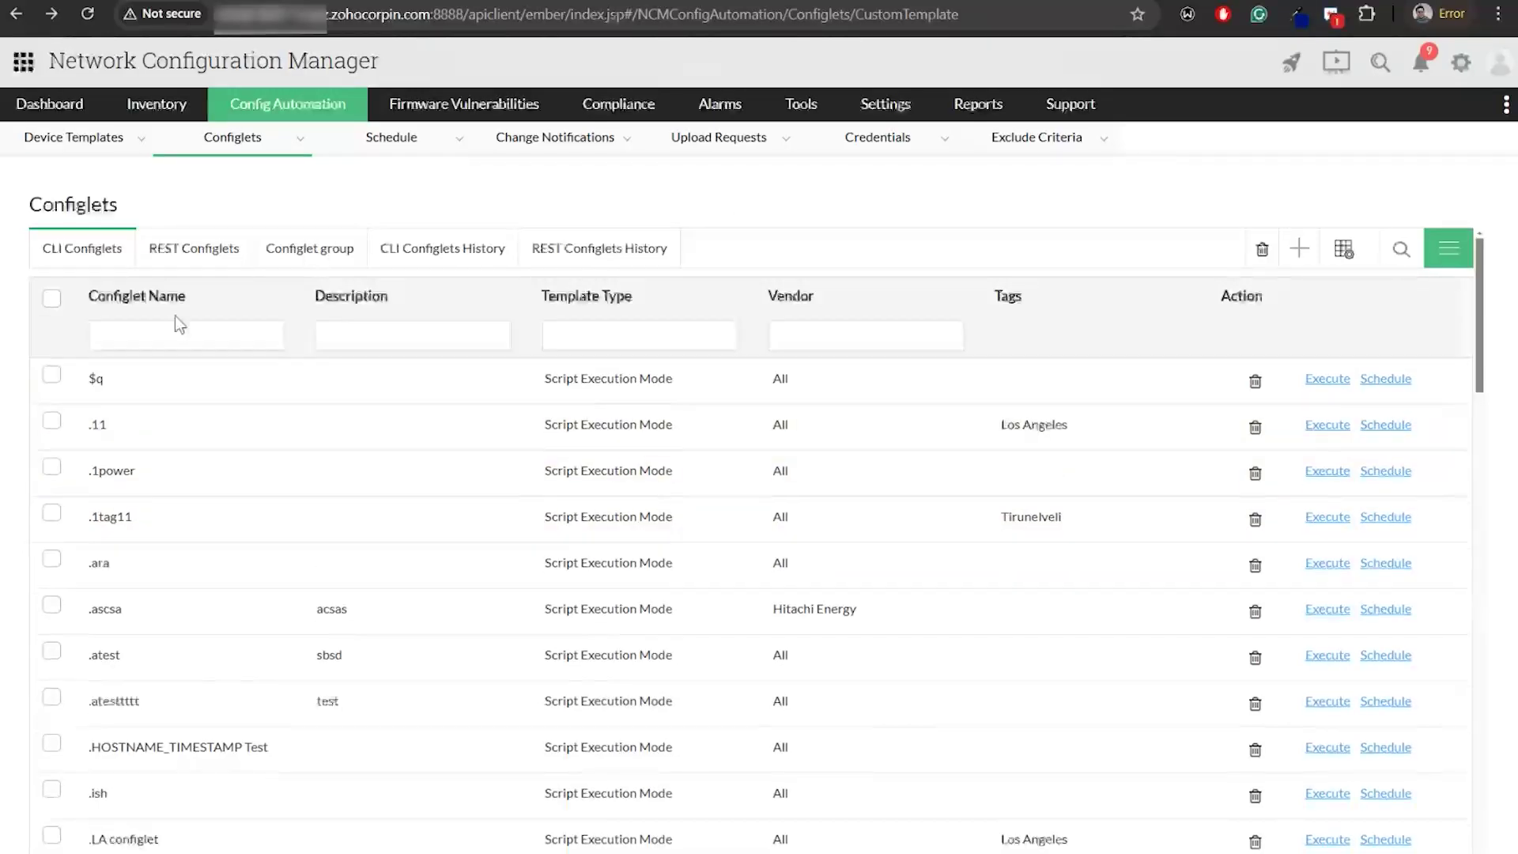
click(181, 334)
click(223, 416)
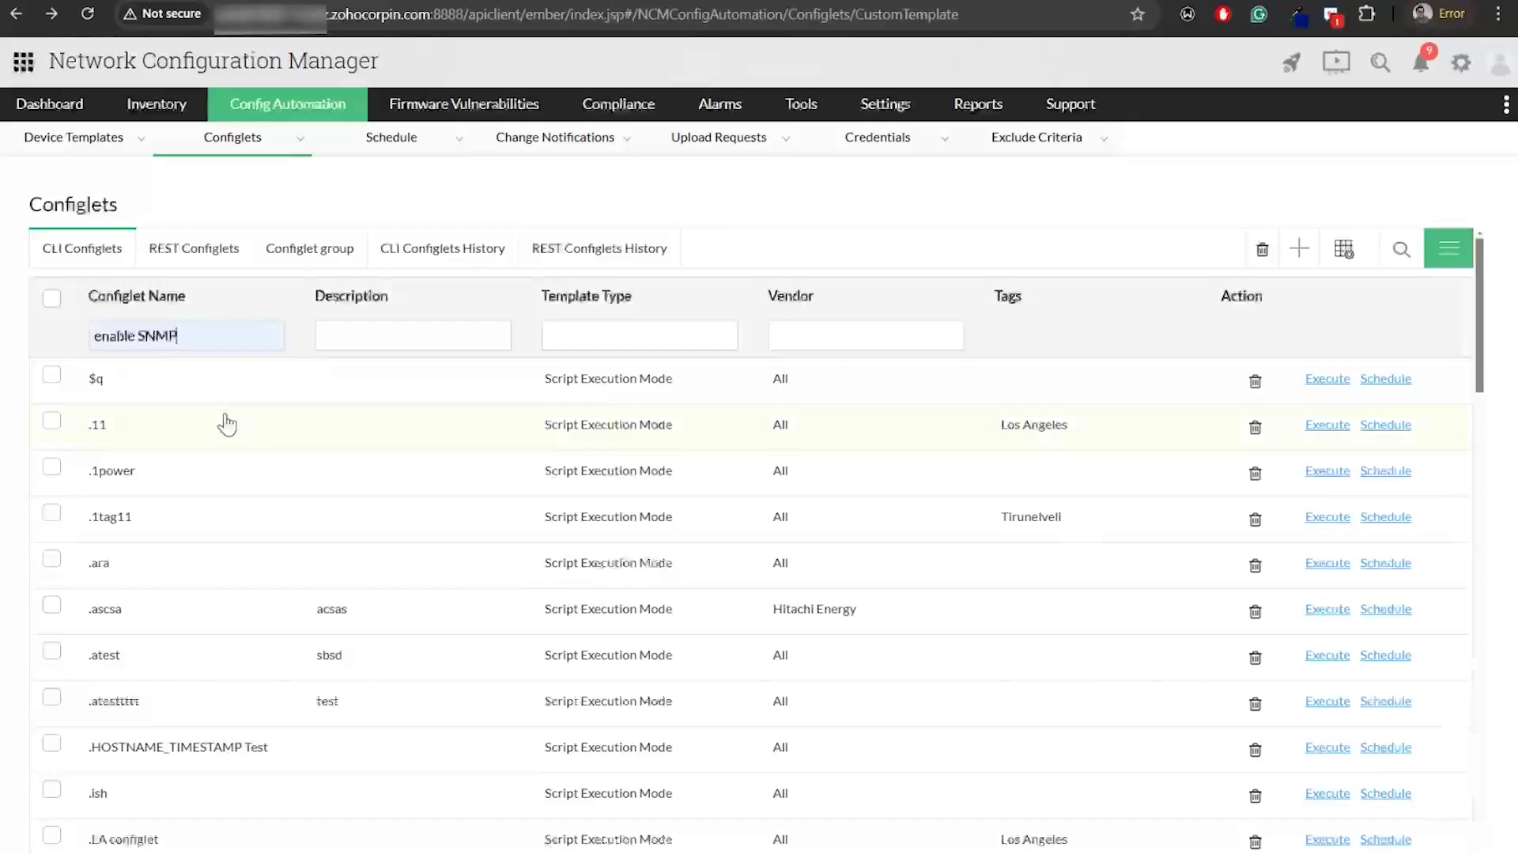
click(197, 494)
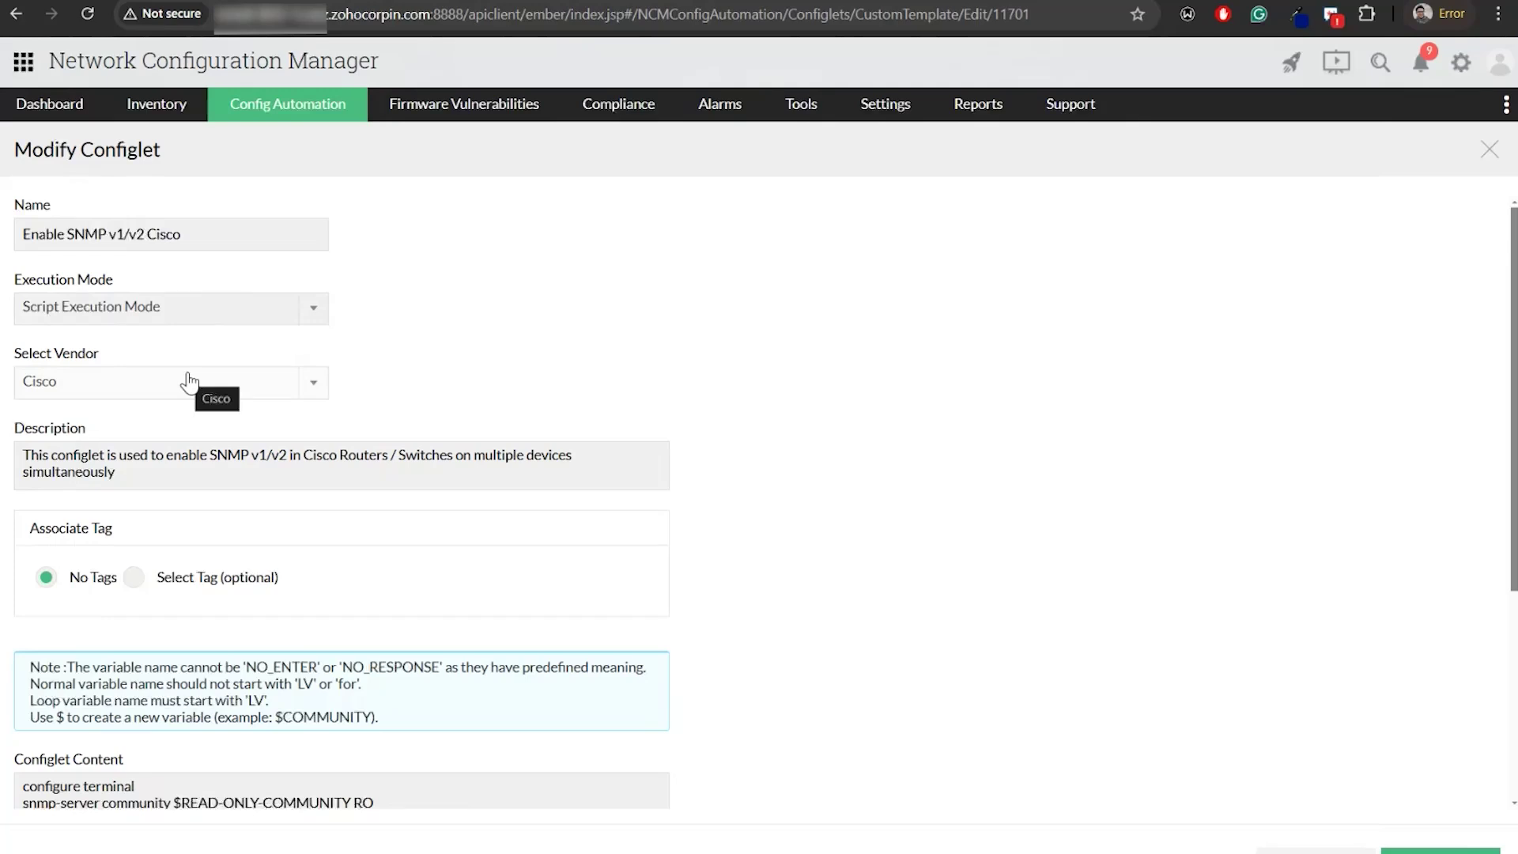
Review the SNMP configlet's content and backup option, then save it
scroll(226, 553, down, 4)
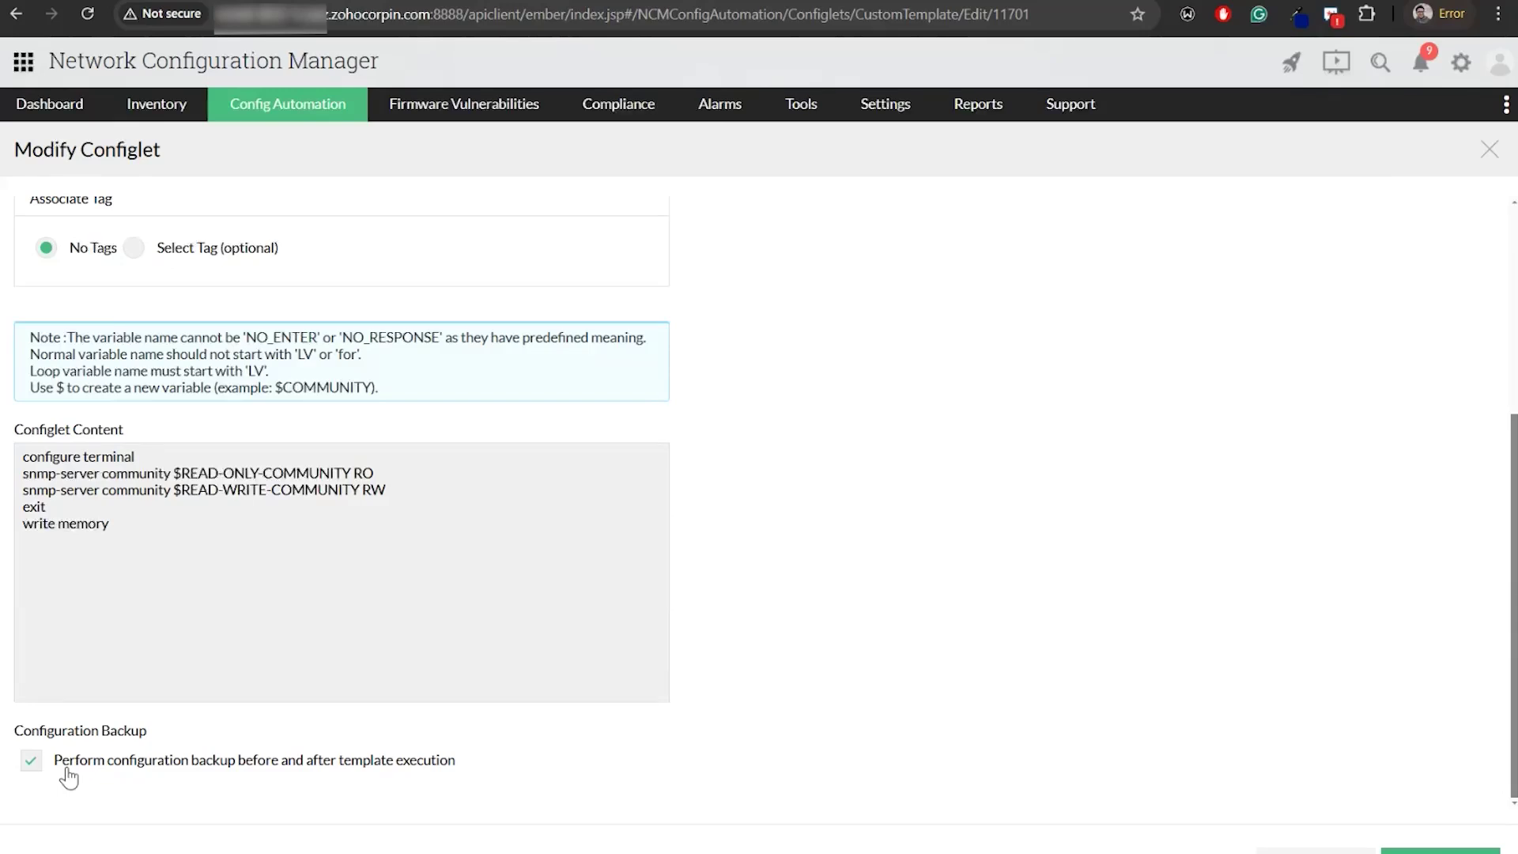
click(1421, 851)
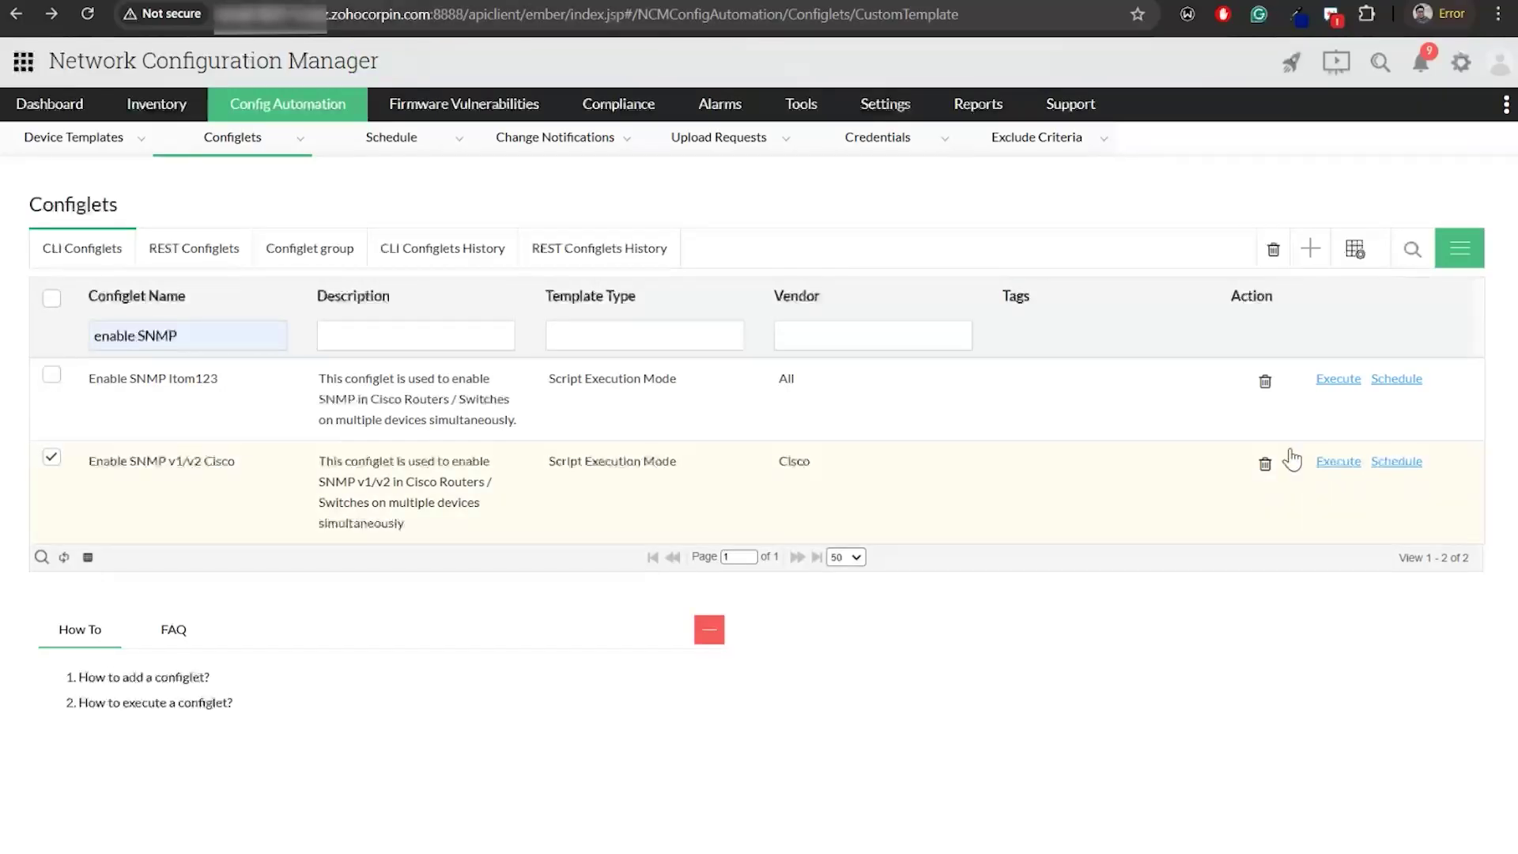
click(1338, 462)
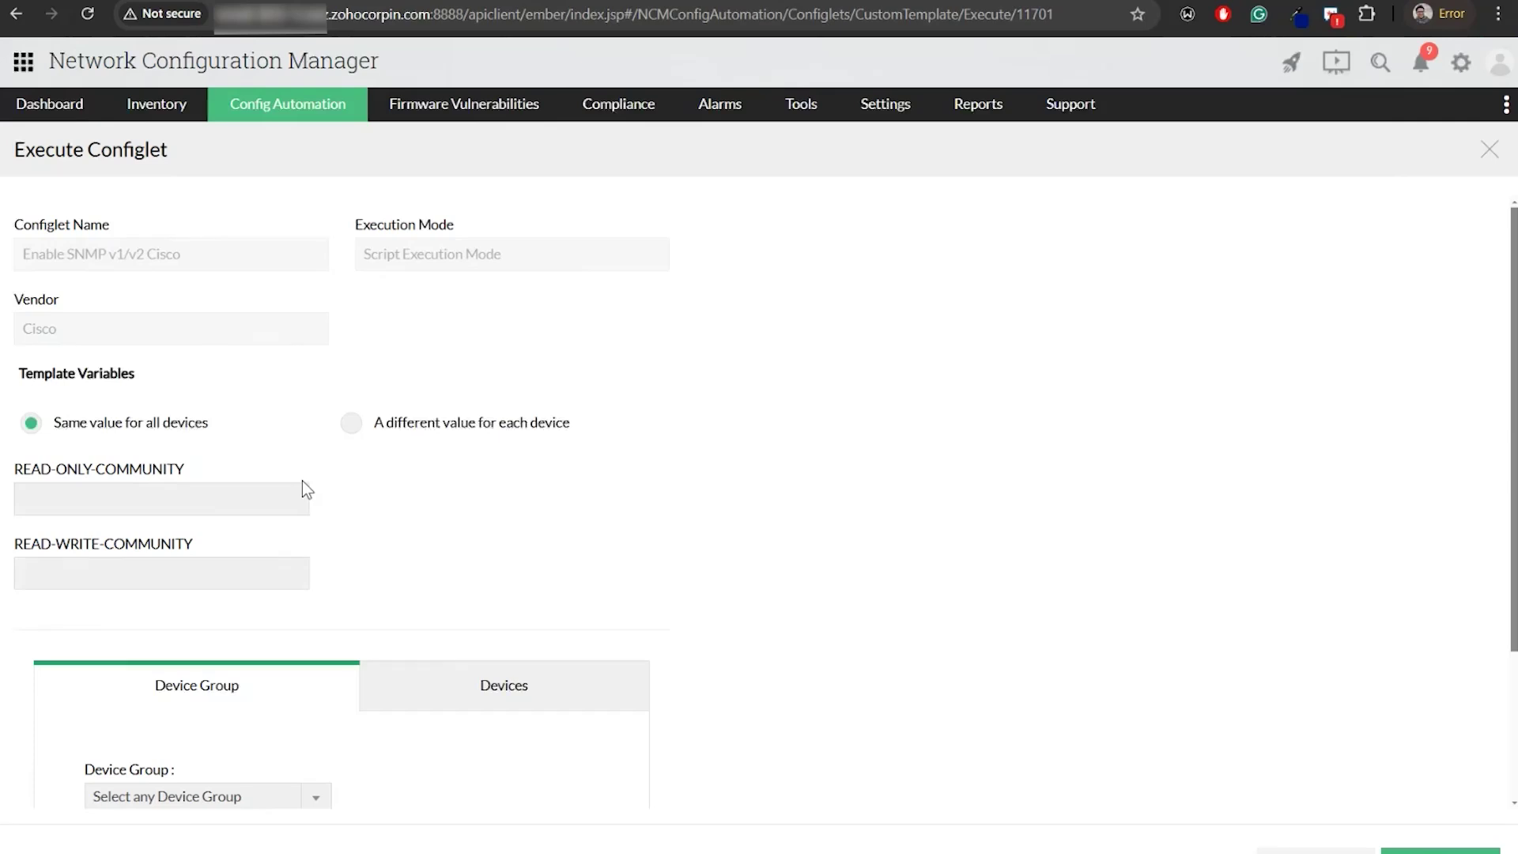
scroll(367, 545, down, 3)
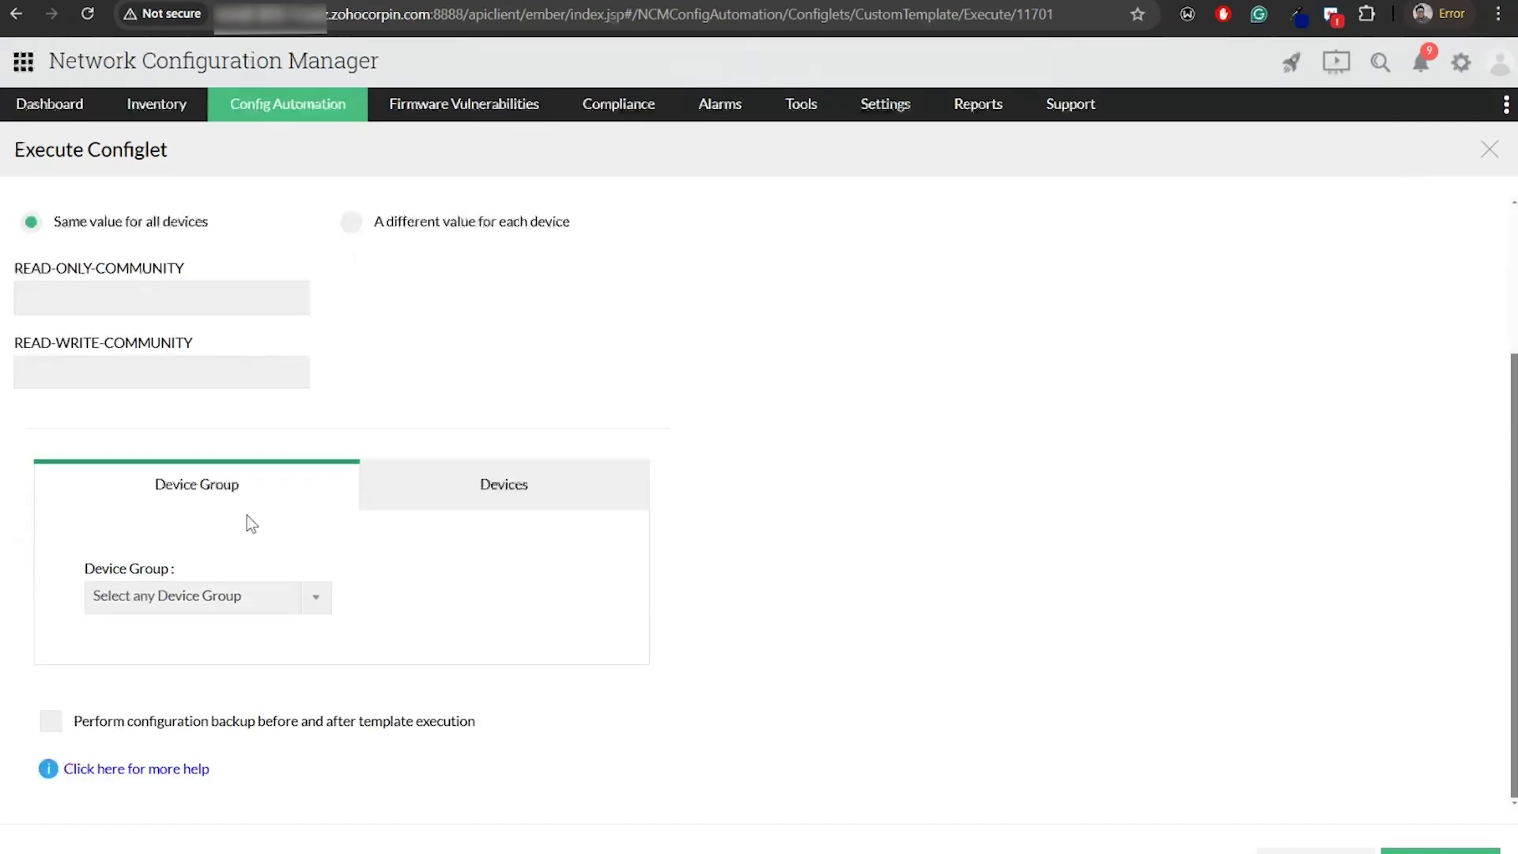
click(230, 595)
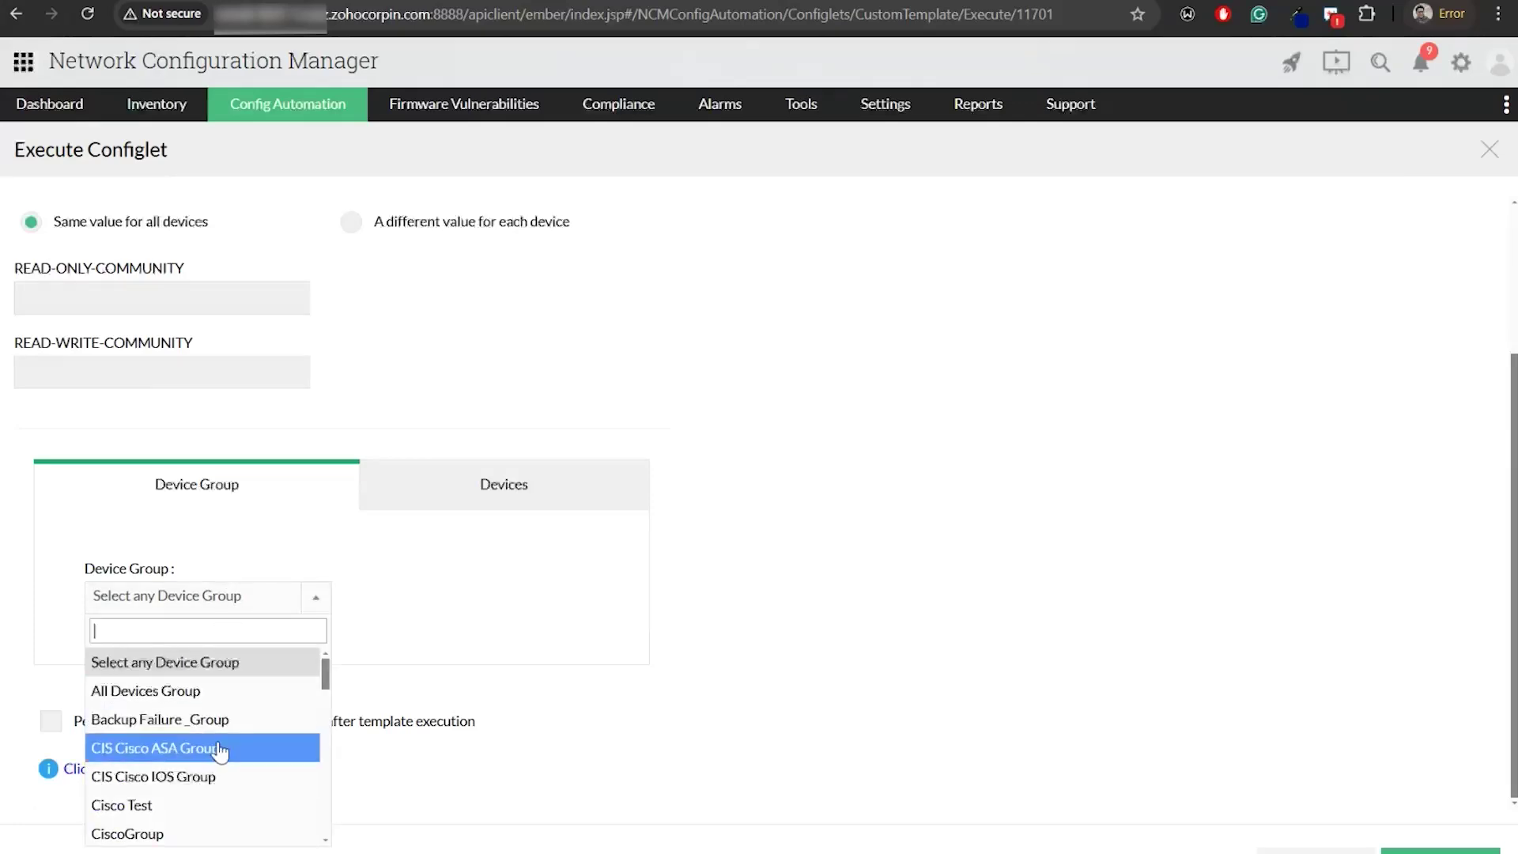
click(410, 634)
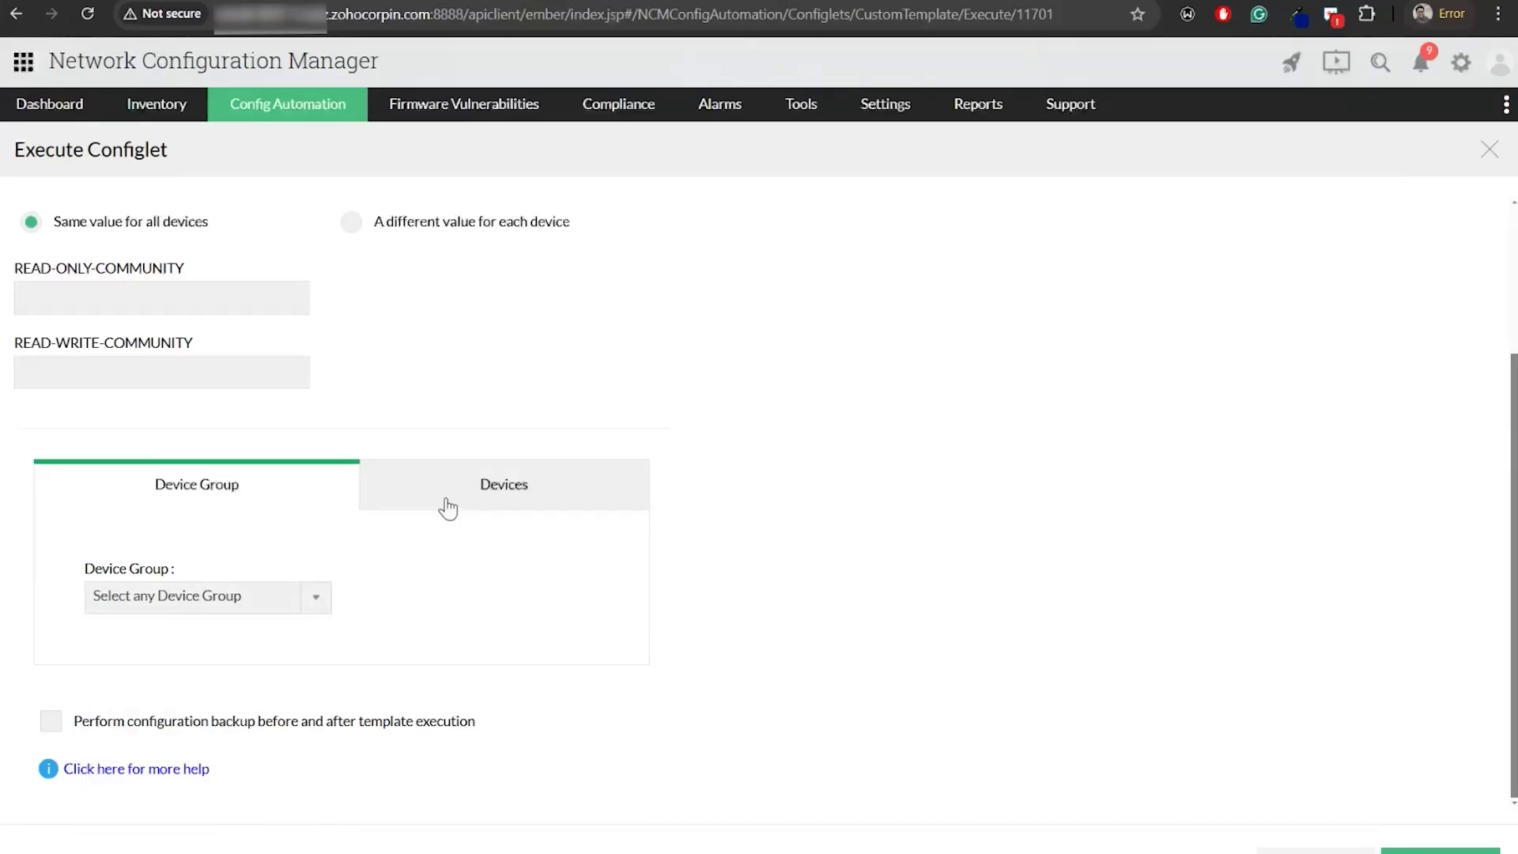
click(445, 506)
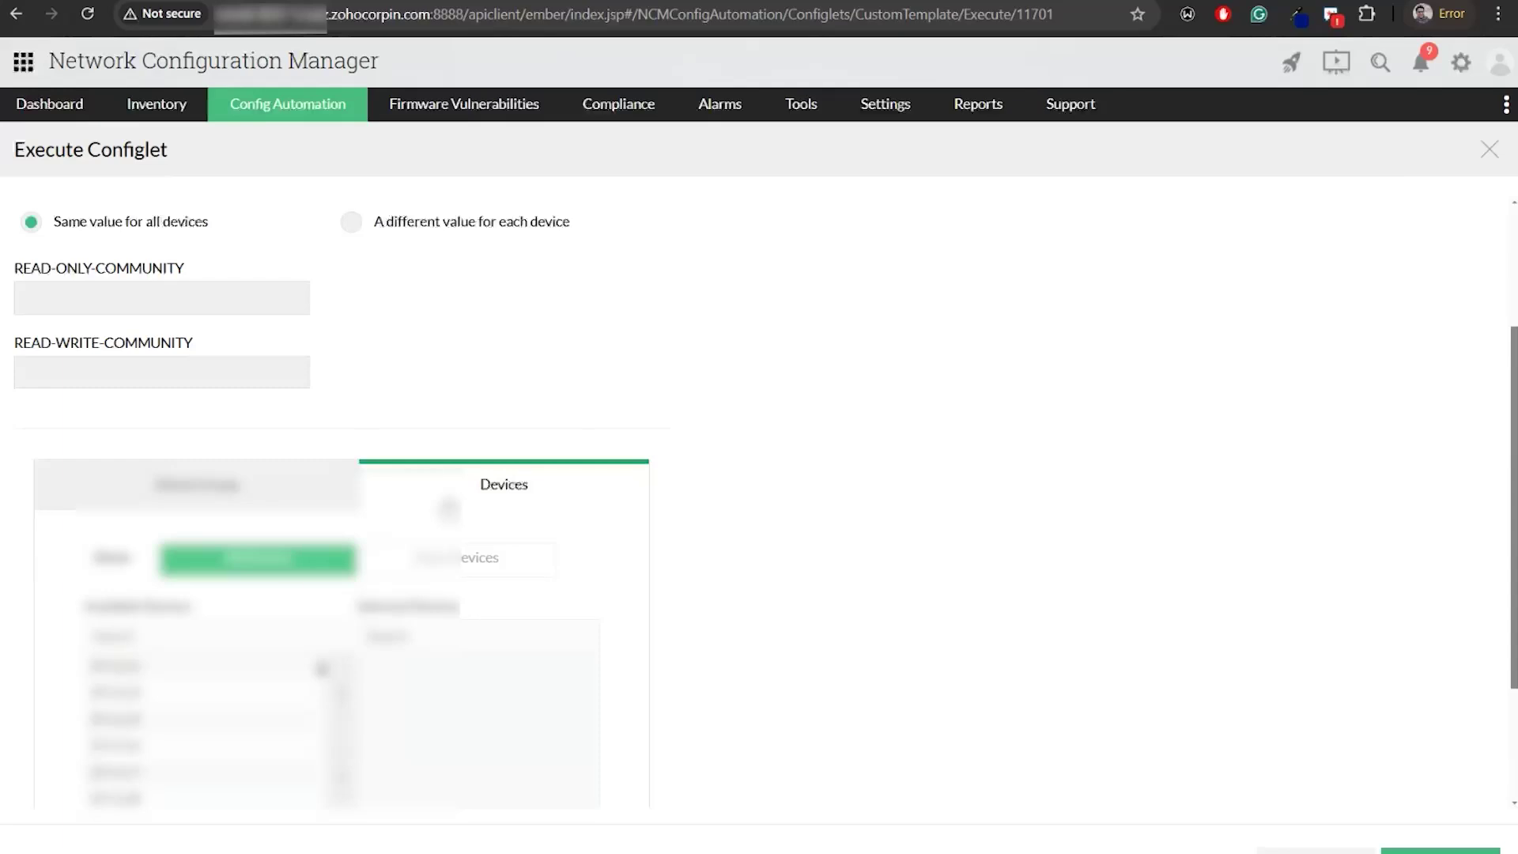
click(170, 694)
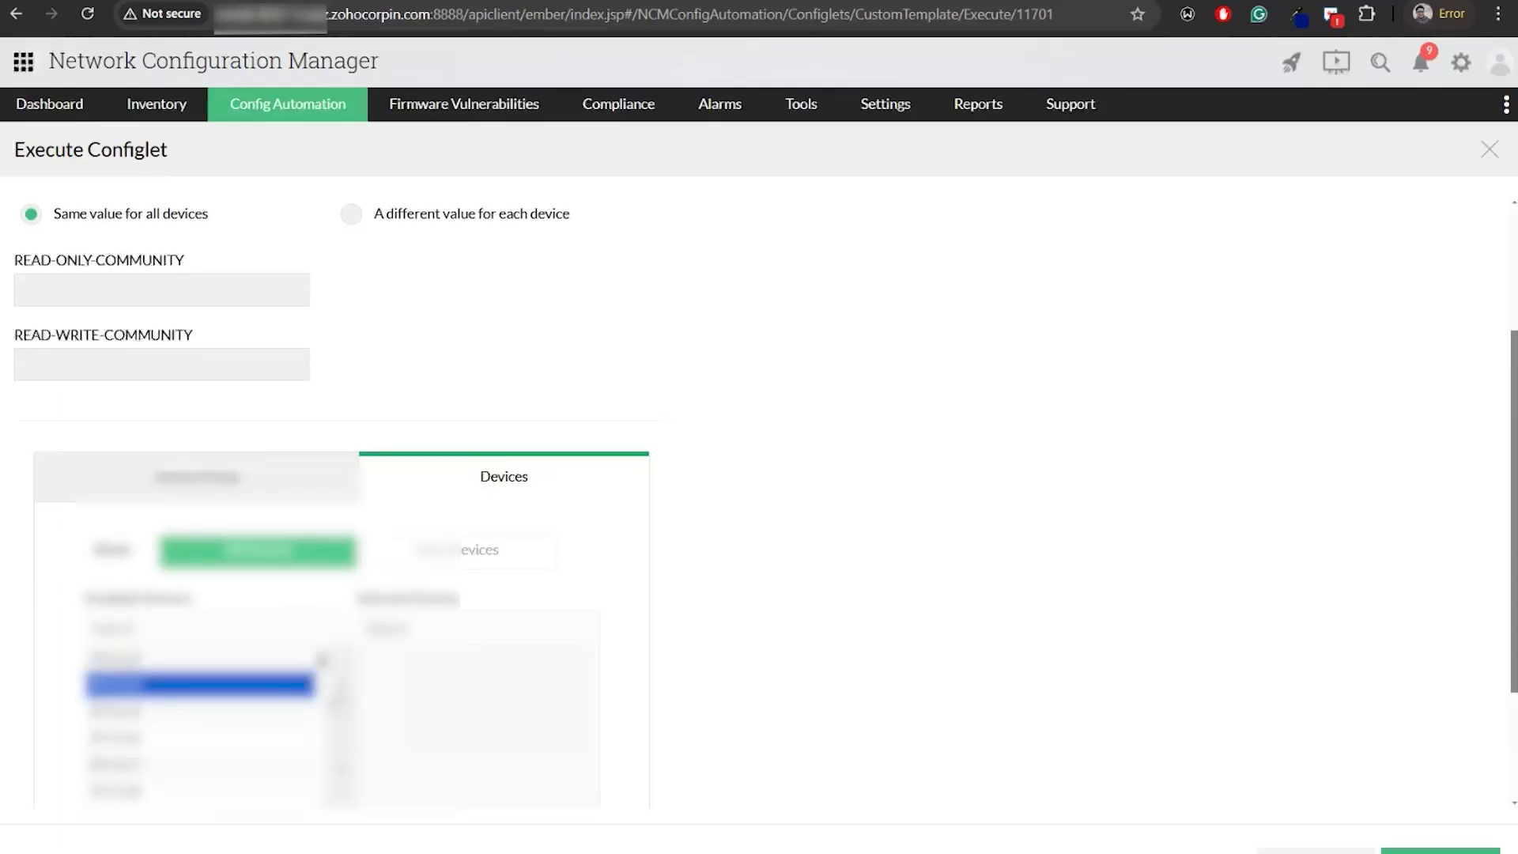
click(343, 698)
scroll(449, 727, down, 3)
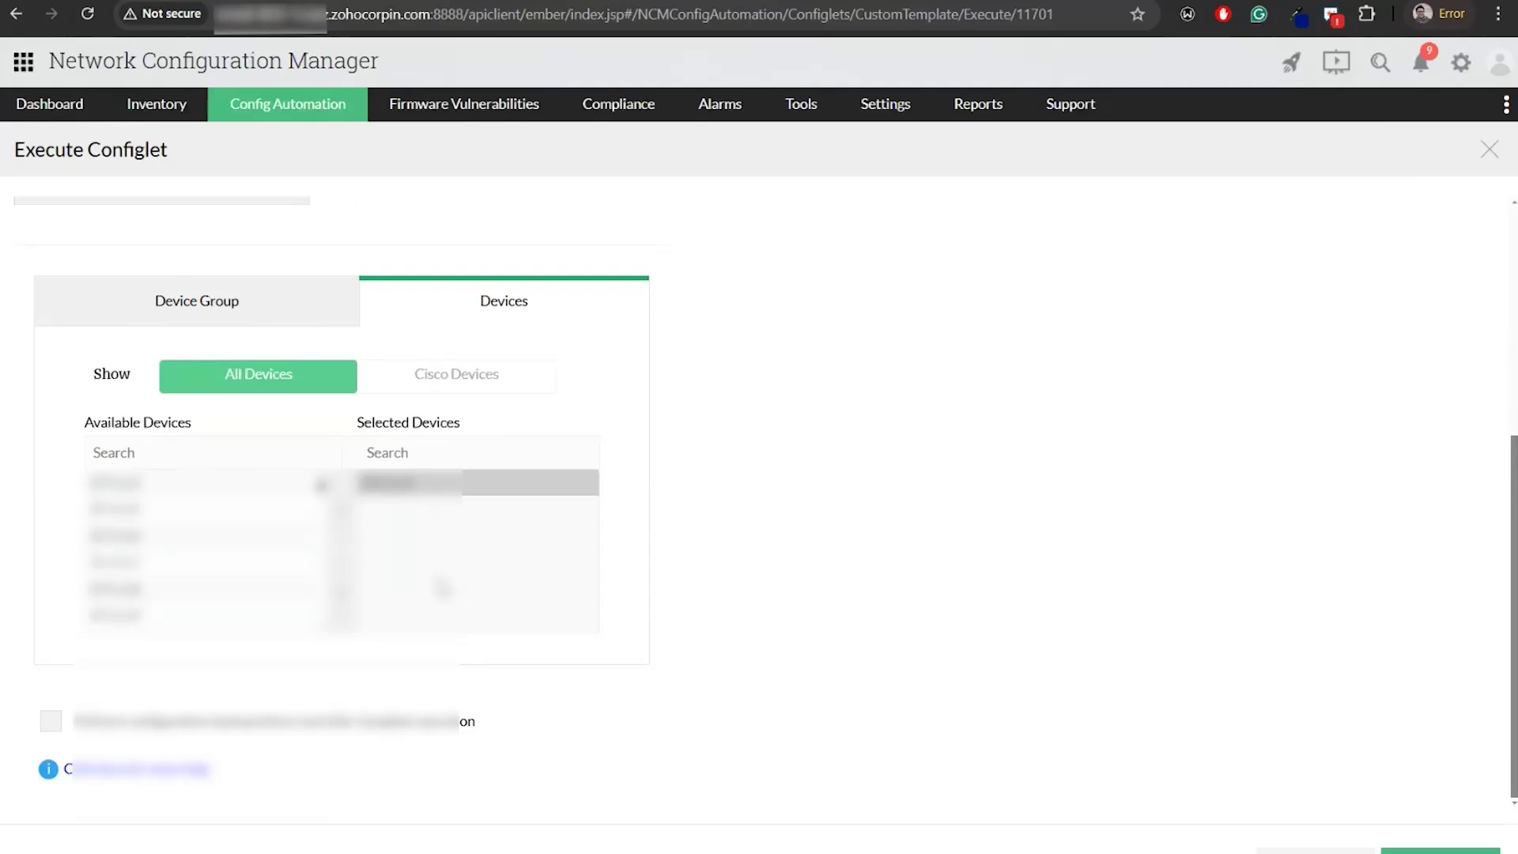
click(439, 374)
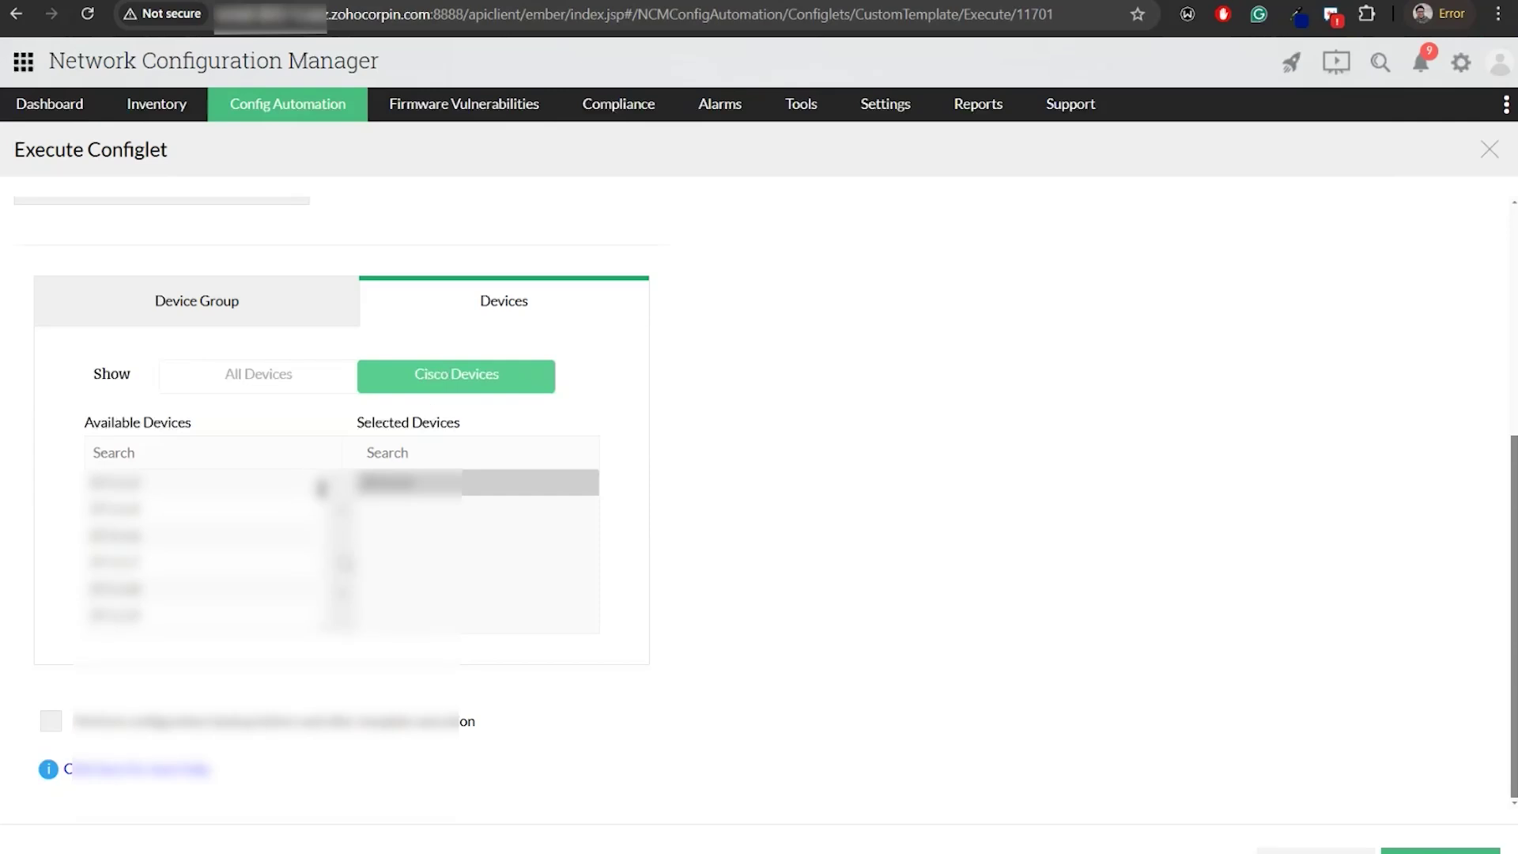
click(1439, 850)
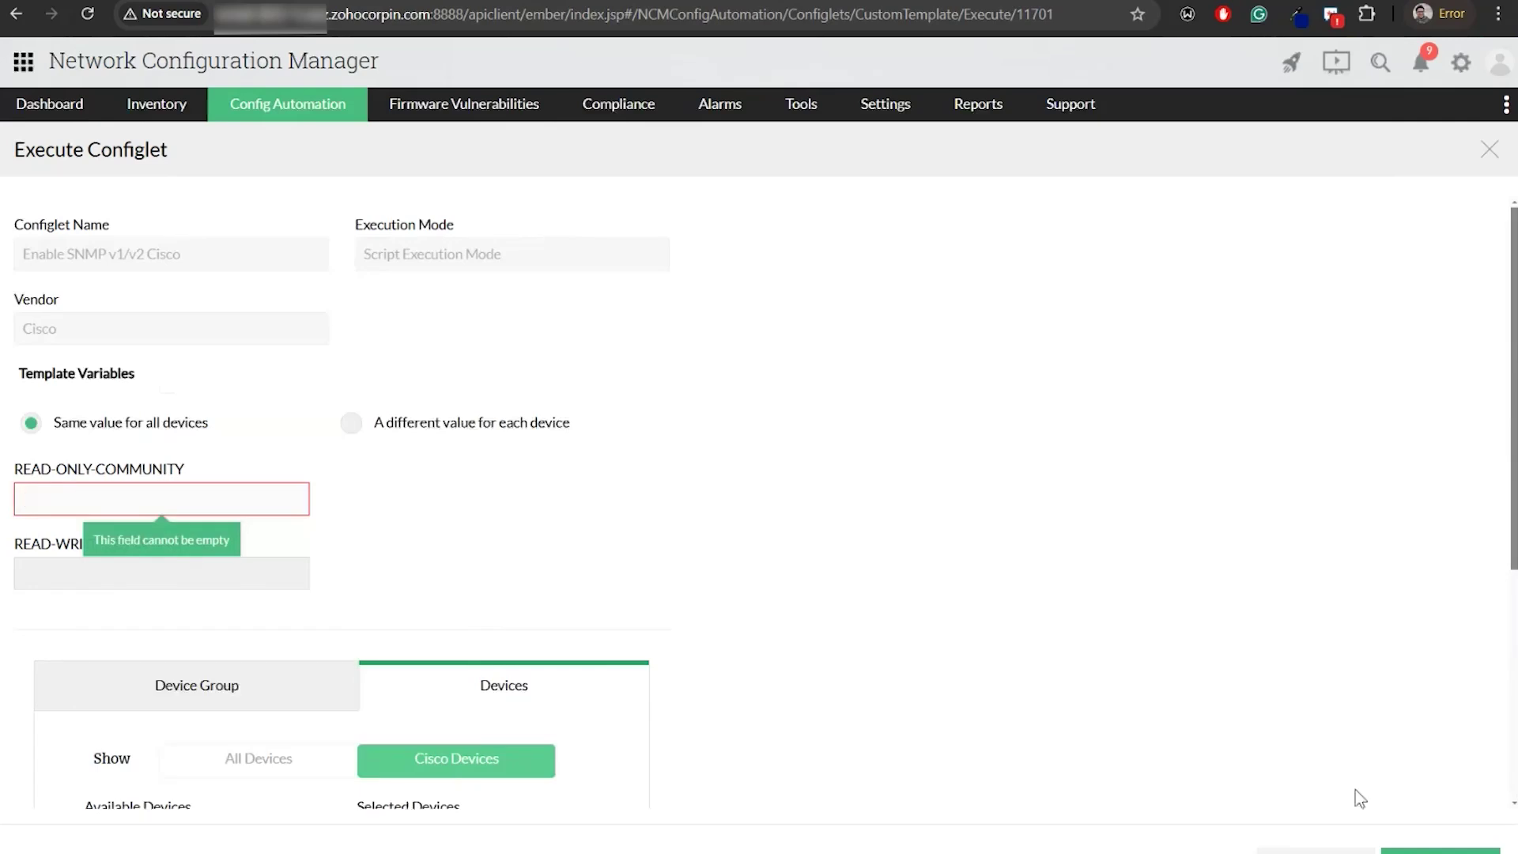
click(1490, 150)
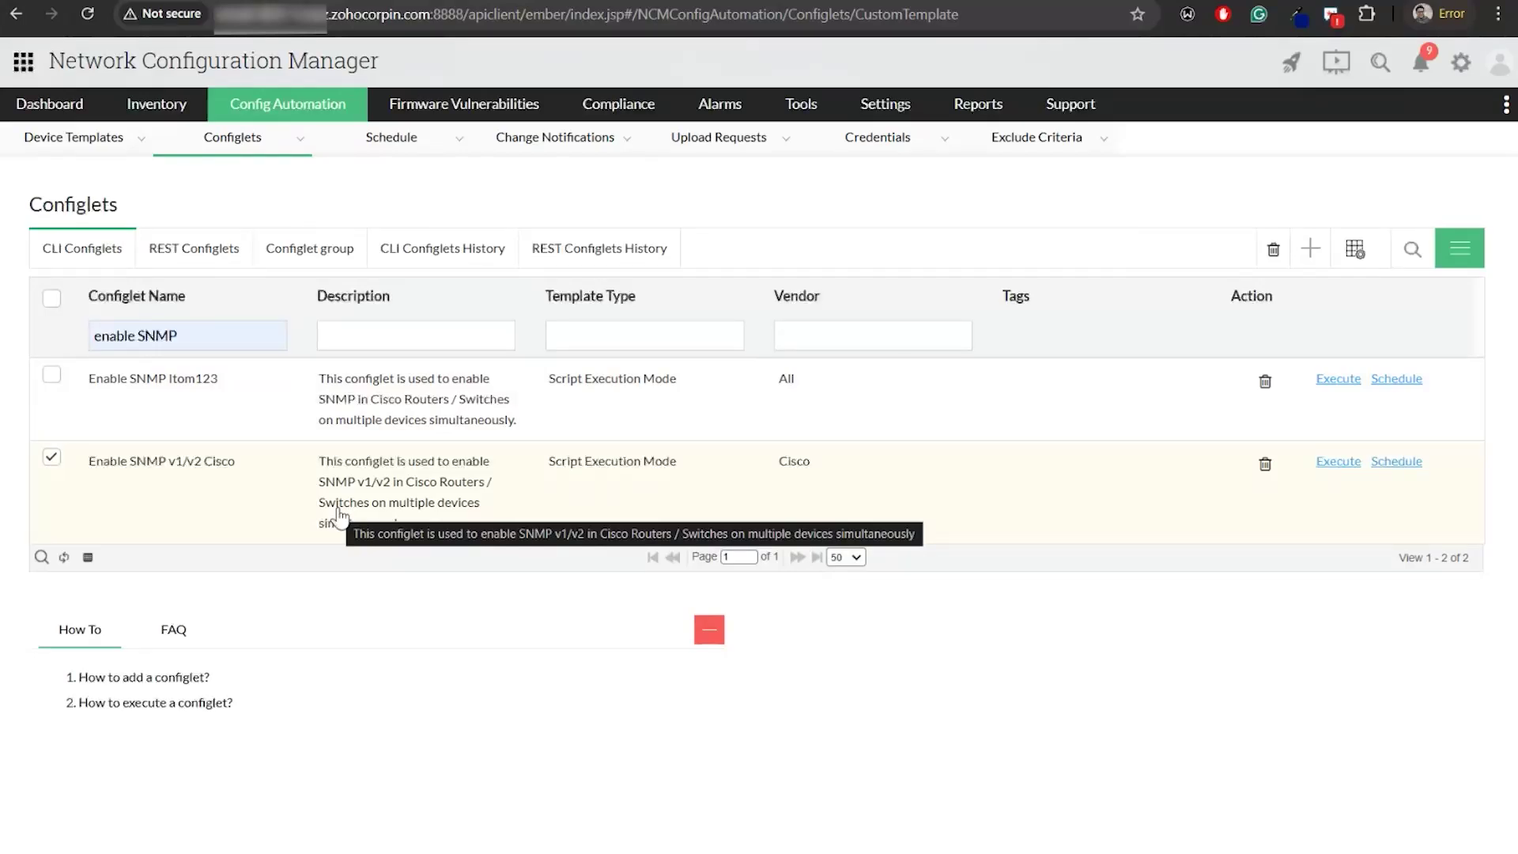
Switch to the slides and advance through the Advanced script execution mode slides to the example
key(alt+Tab)
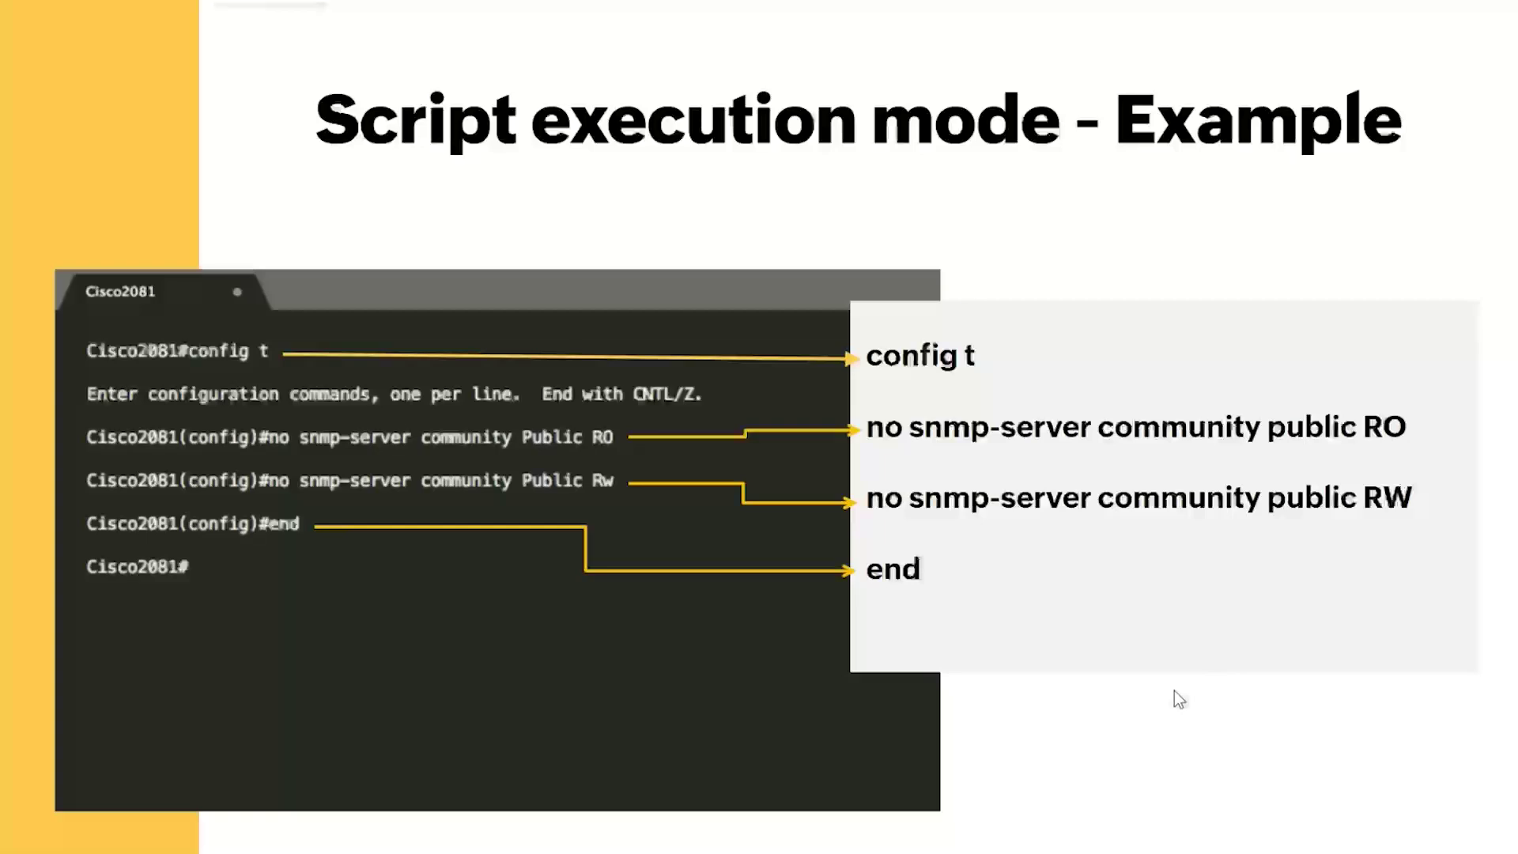
click(1164, 676)
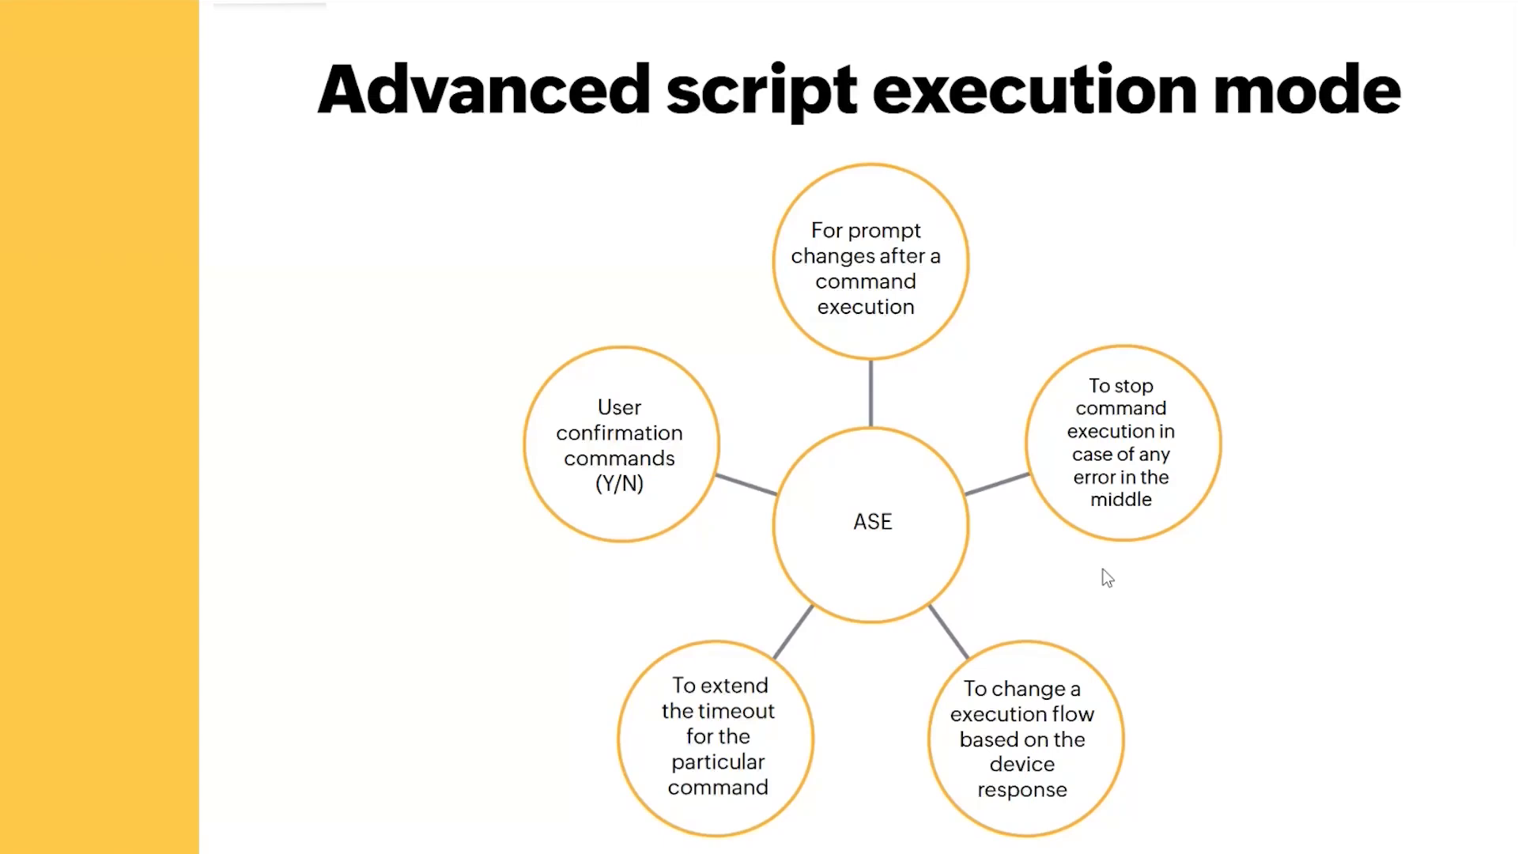
click(1103, 570)
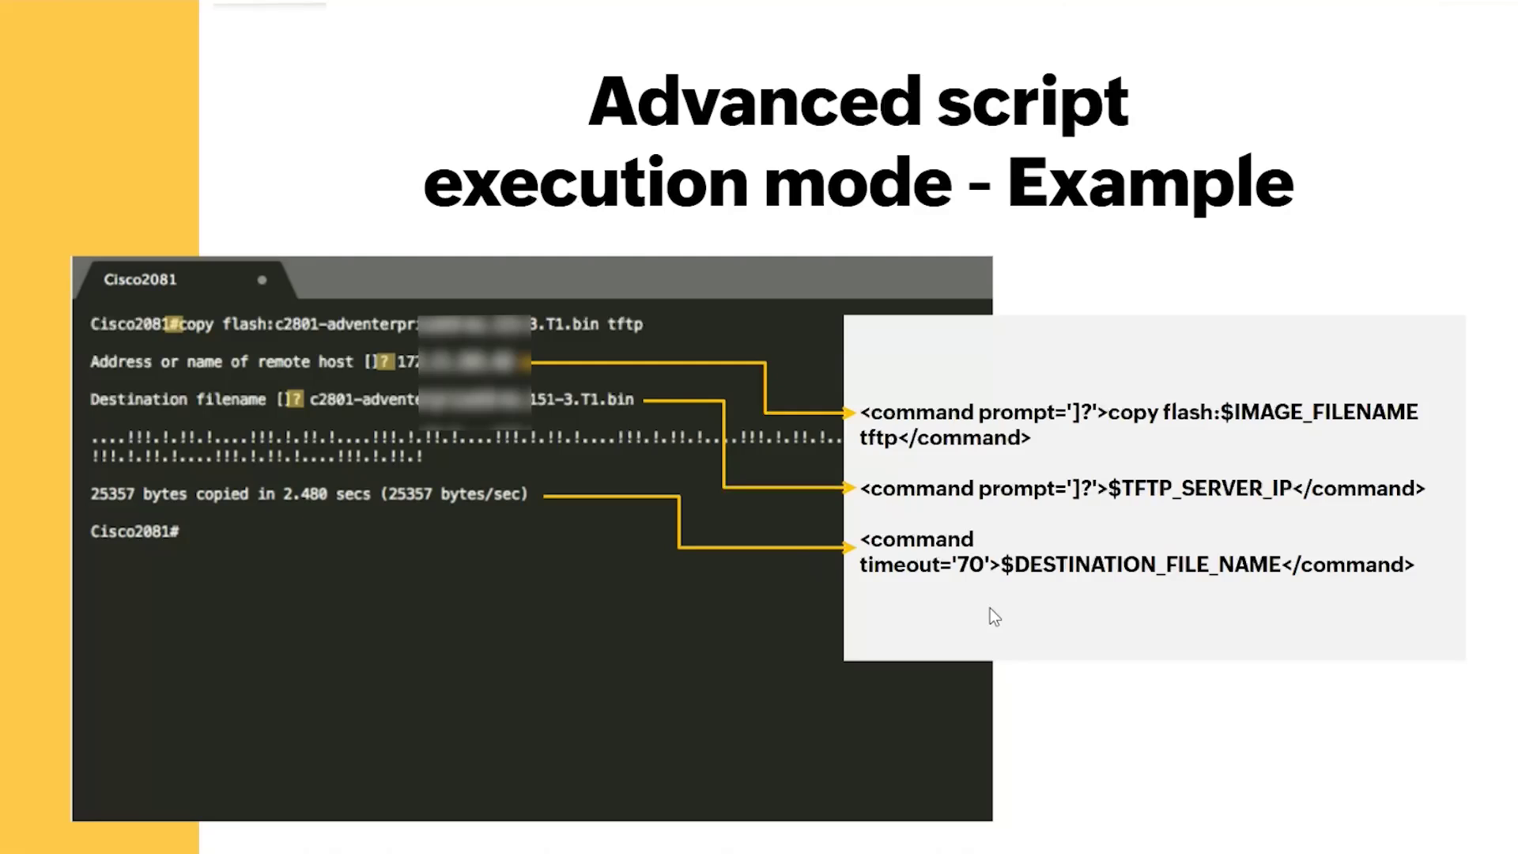
Clear the 'enable SNMP' name filter and filter configlets by the 'advanced' template type
key(alt+Tab)
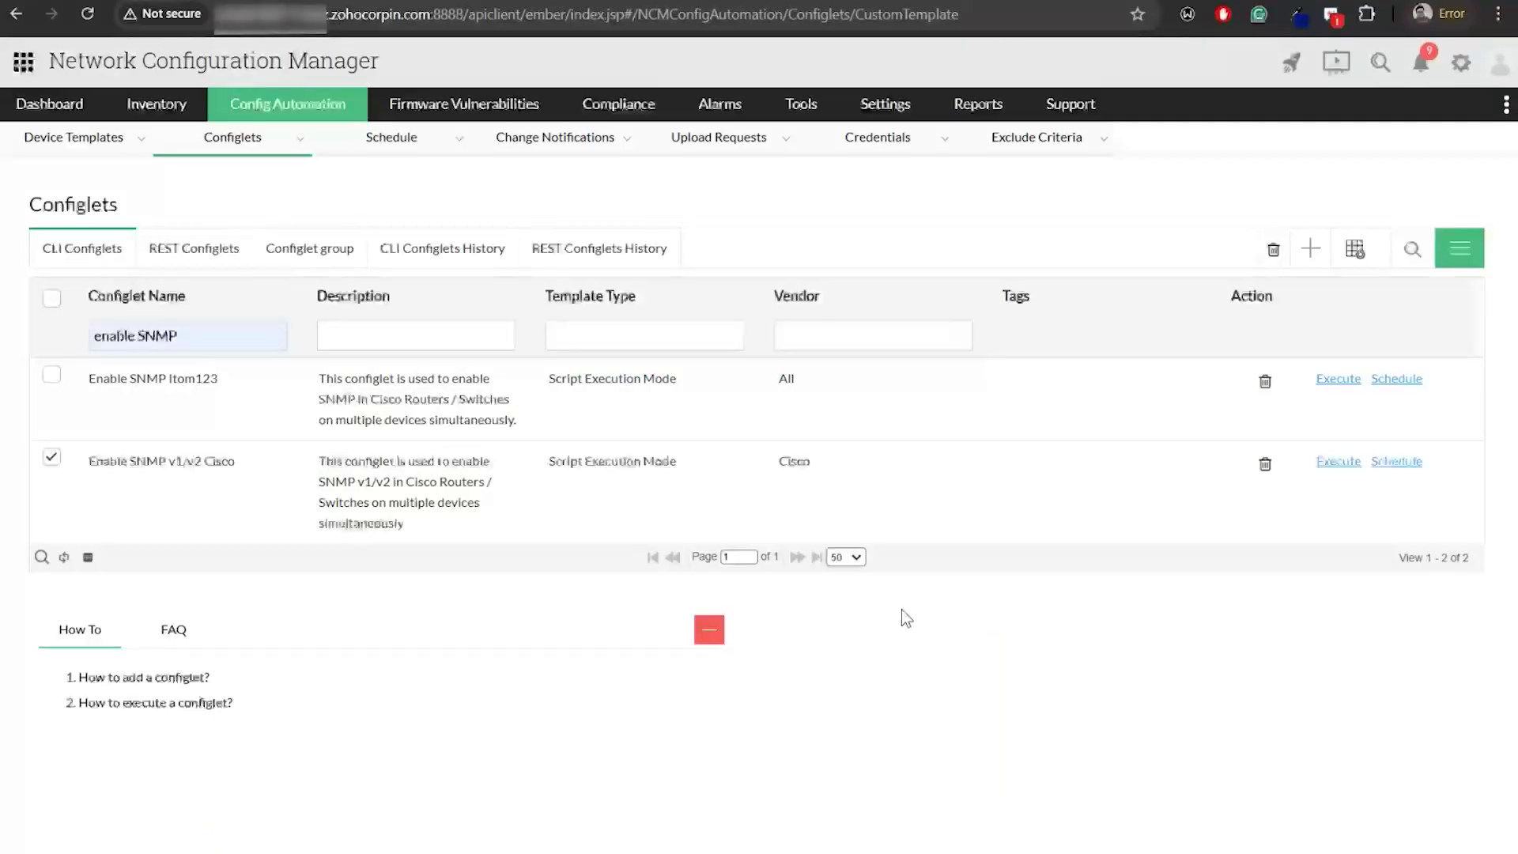
double_click(187, 338)
key(BackSpace)
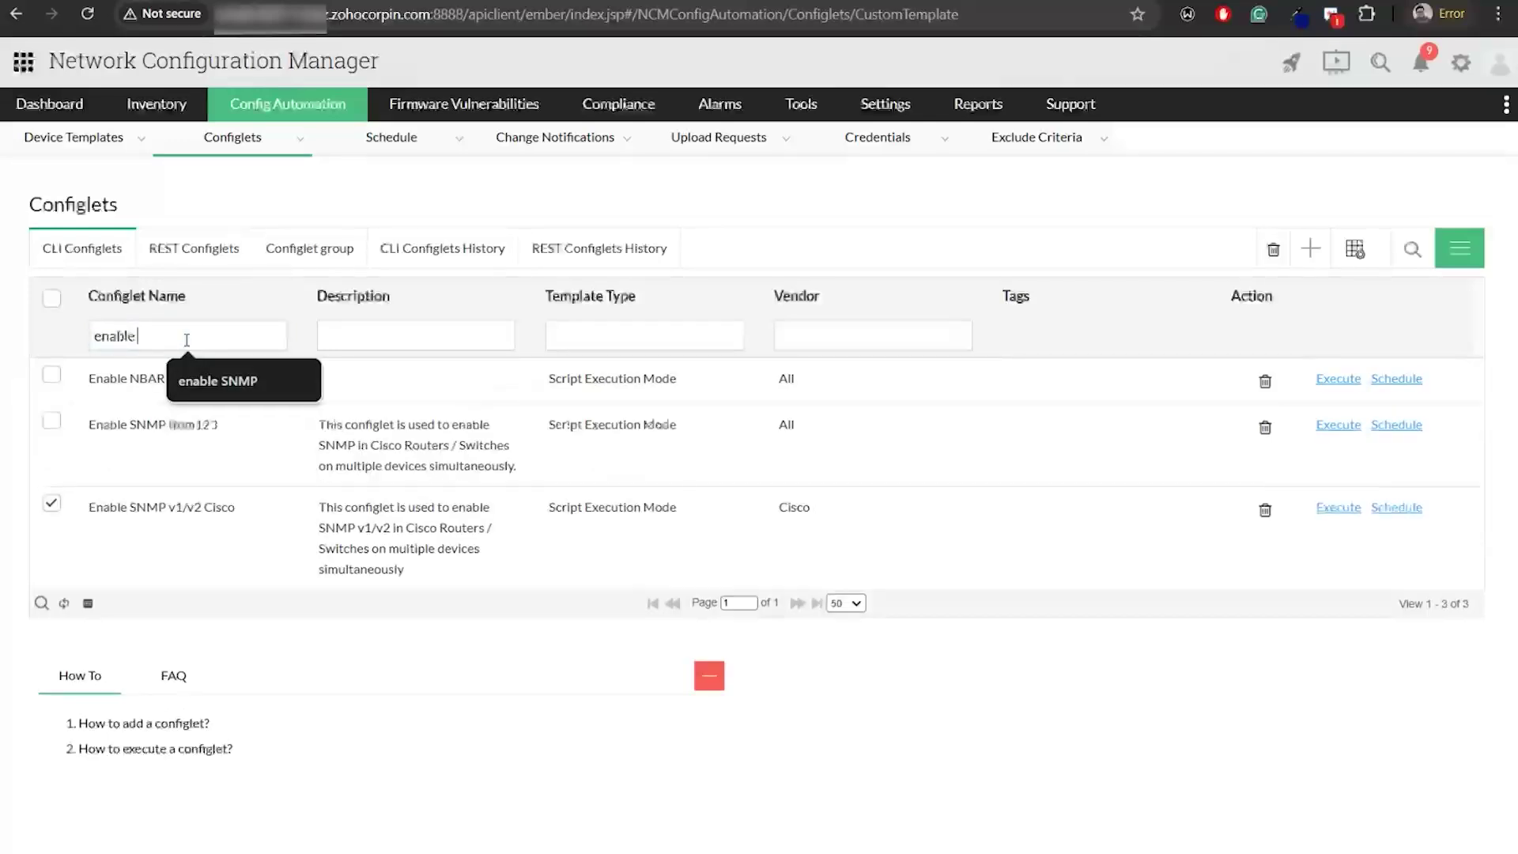
key(BackSpace)
key(BackSpace)
key(BackSpace)
key(BackSpace)
key(BackSpace)
key(BackSpace)
key(BackSpace)
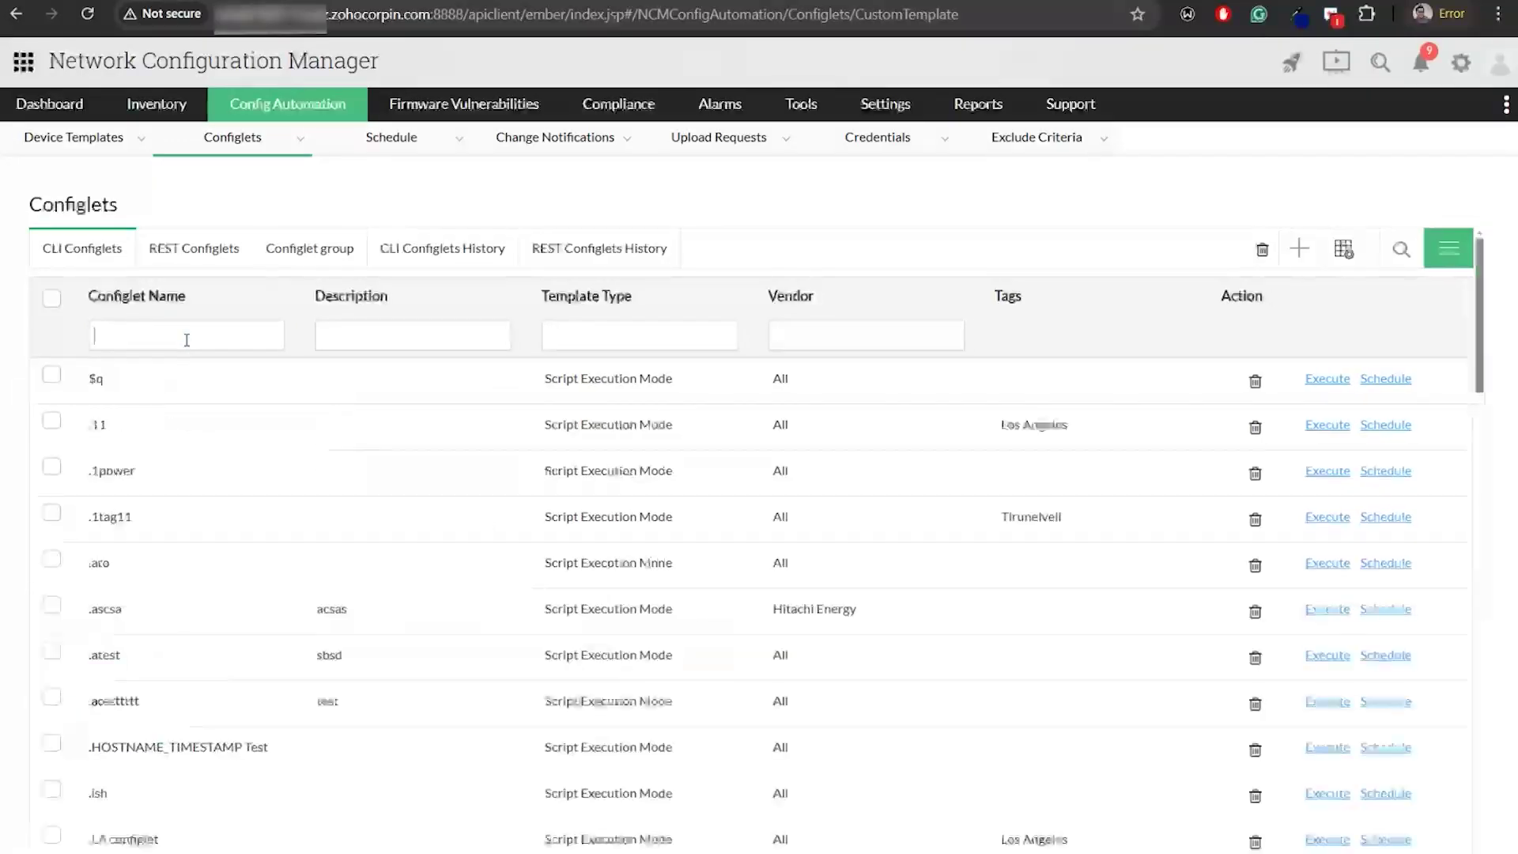
click(634, 339)
click(640, 374)
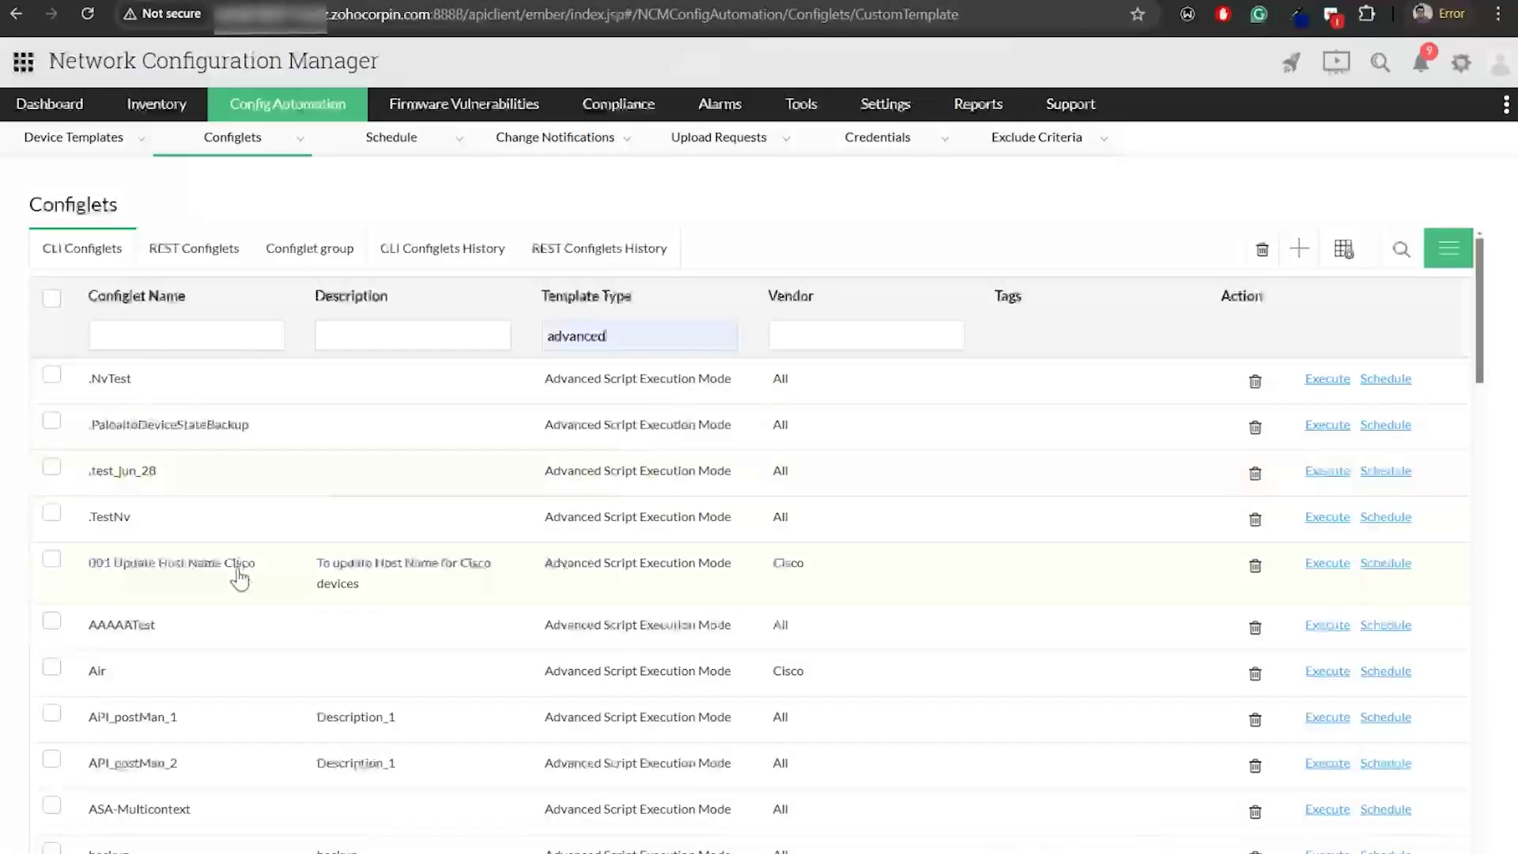
Open 001 Update Host Name Cisco, read its hostname commands, and save it
click(237, 566)
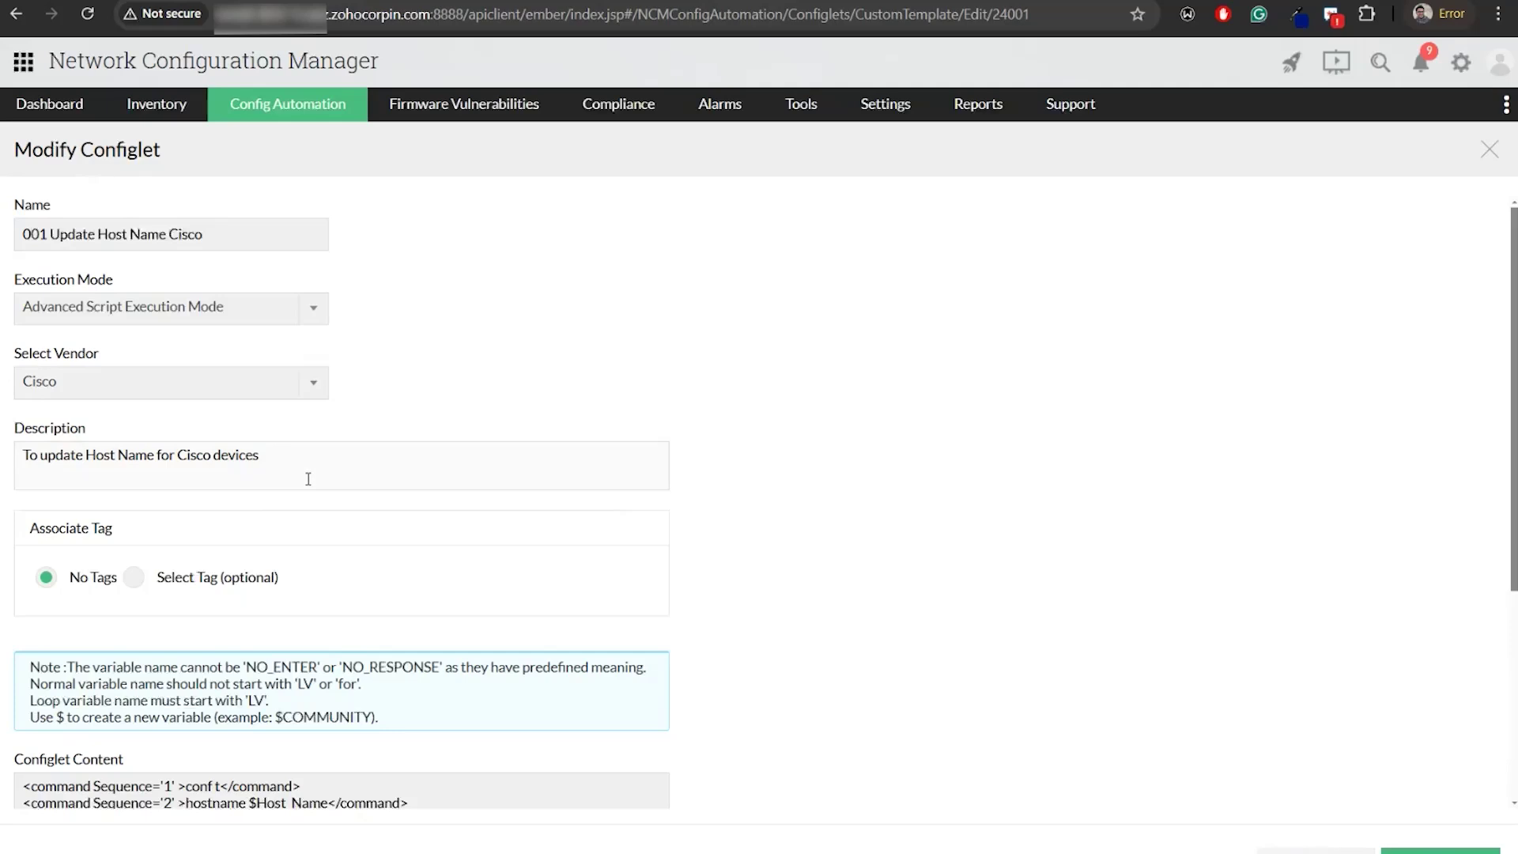
scroll(308, 479, down, 3)
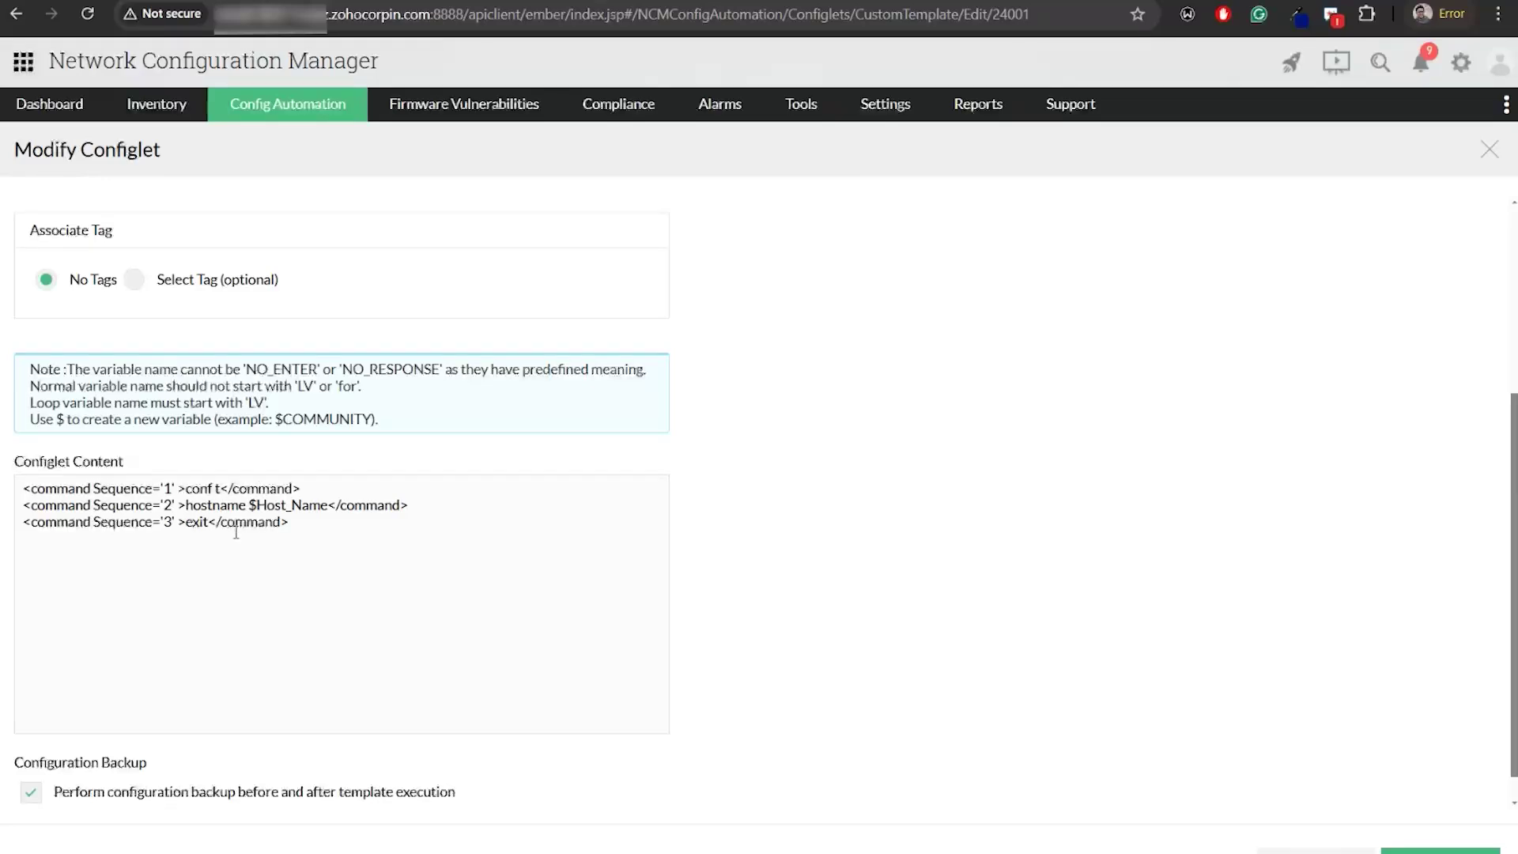
click(300, 534)
scroll(298, 585, down, 1)
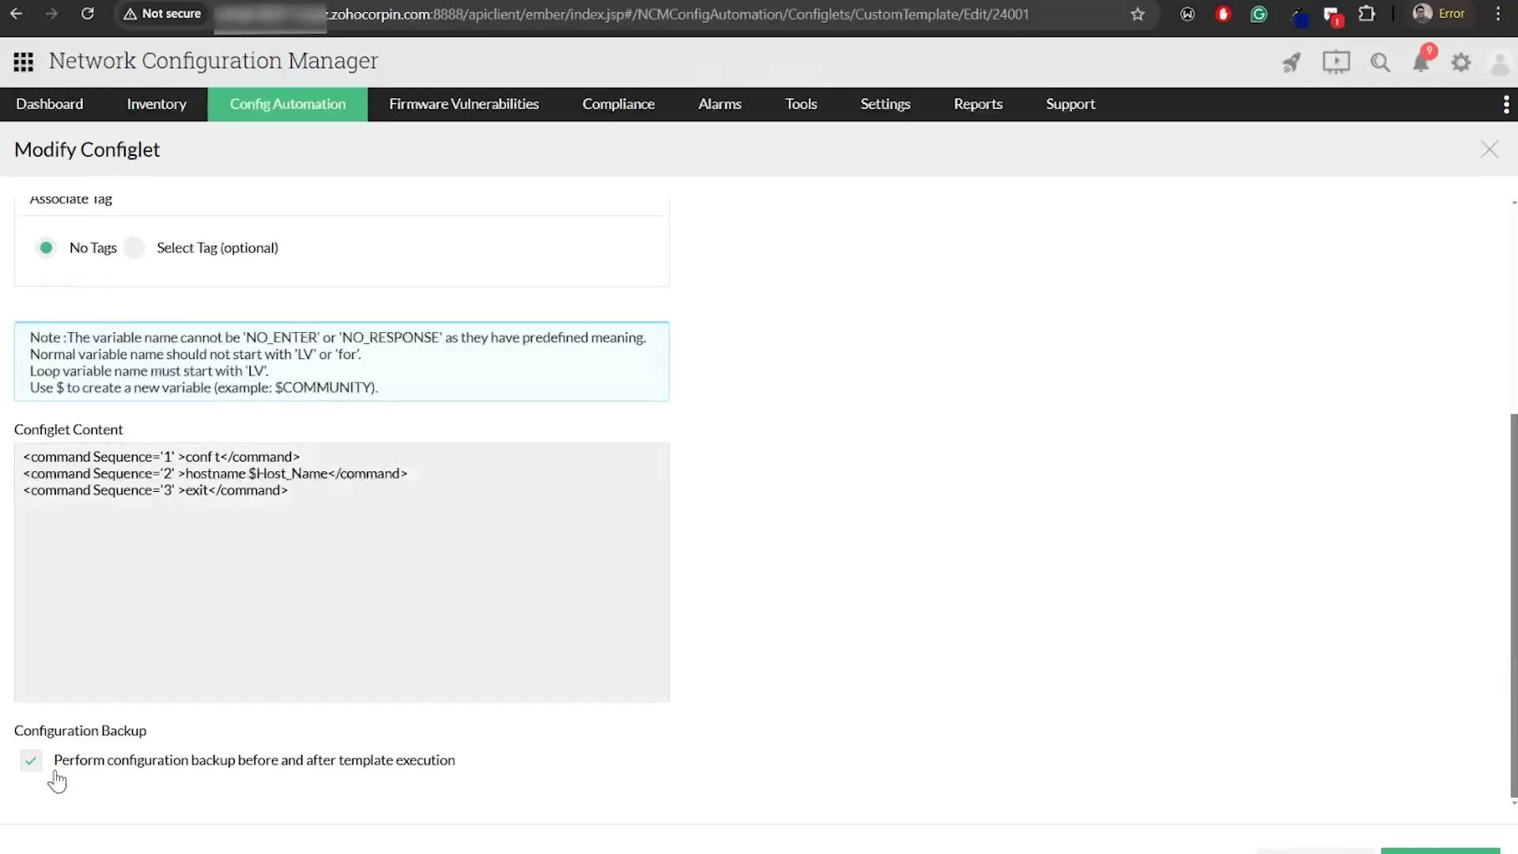
click(1421, 850)
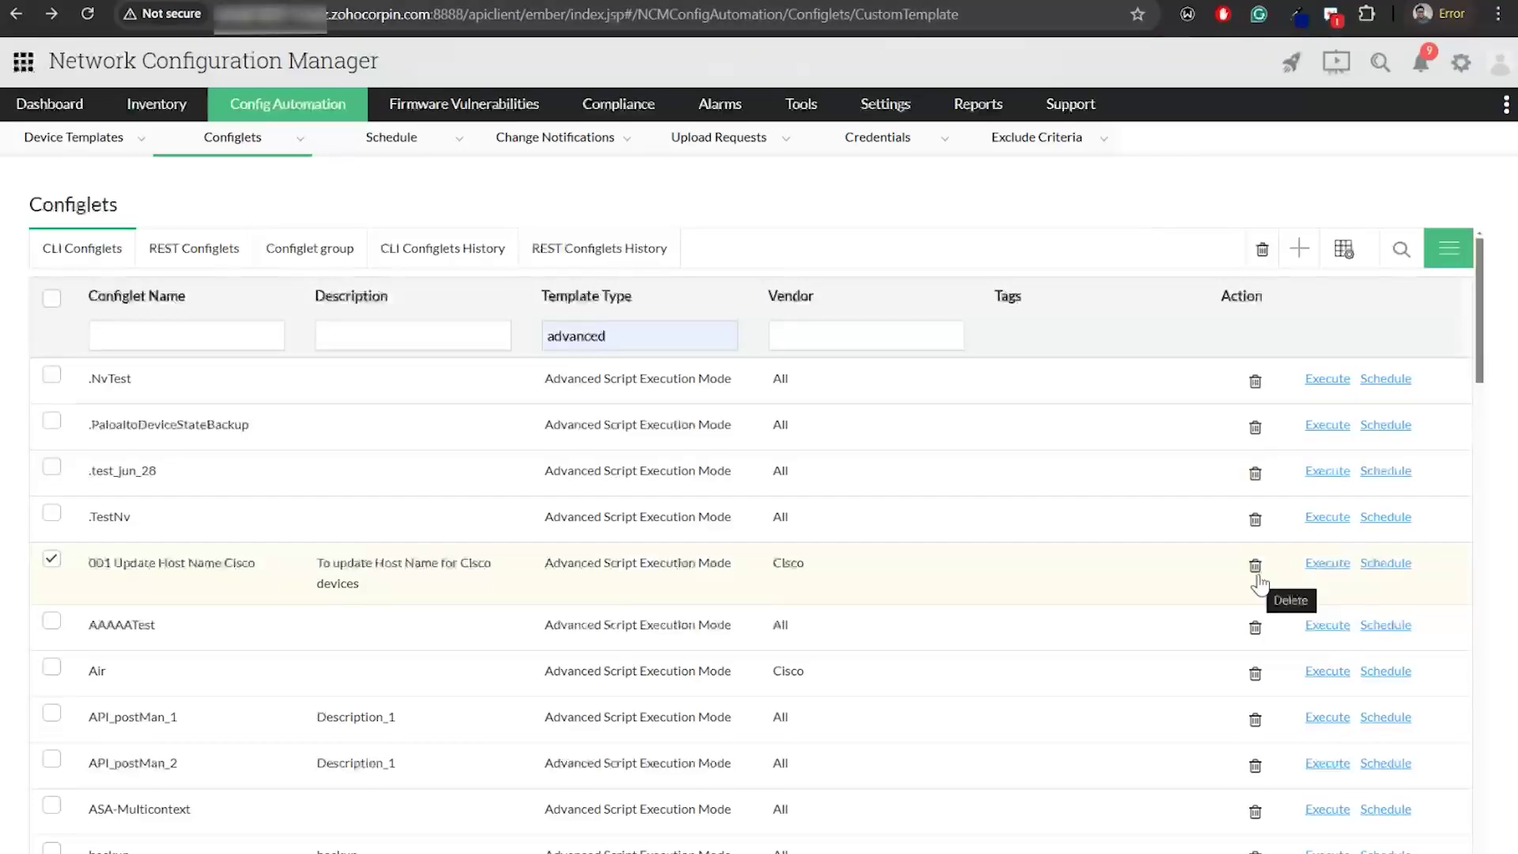
Schedule 001 Update Host Name Cisco and look through the name, device group and email report fields
click(1385, 564)
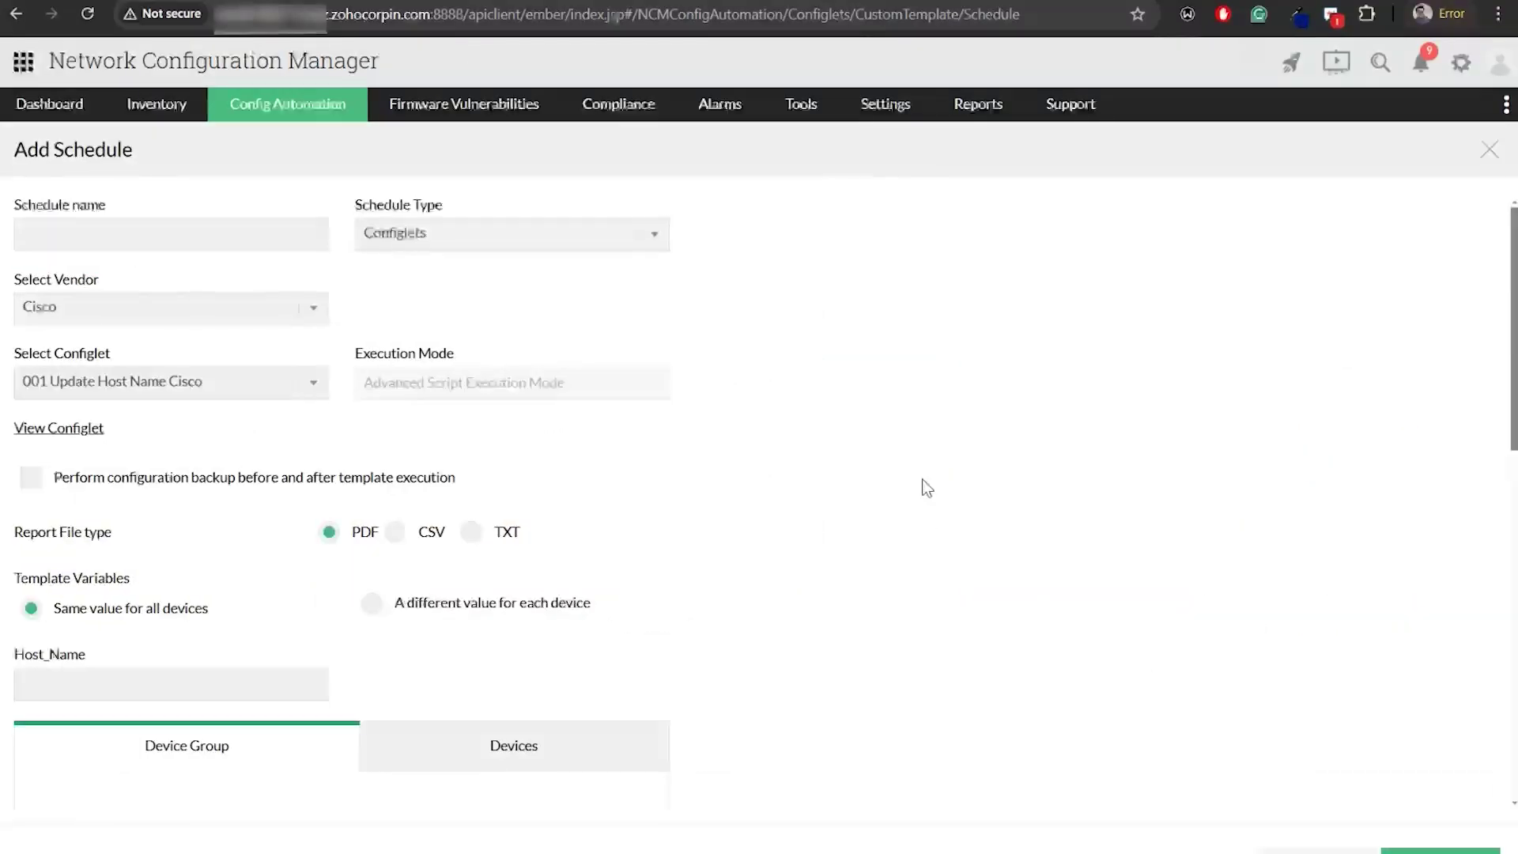
click(148, 231)
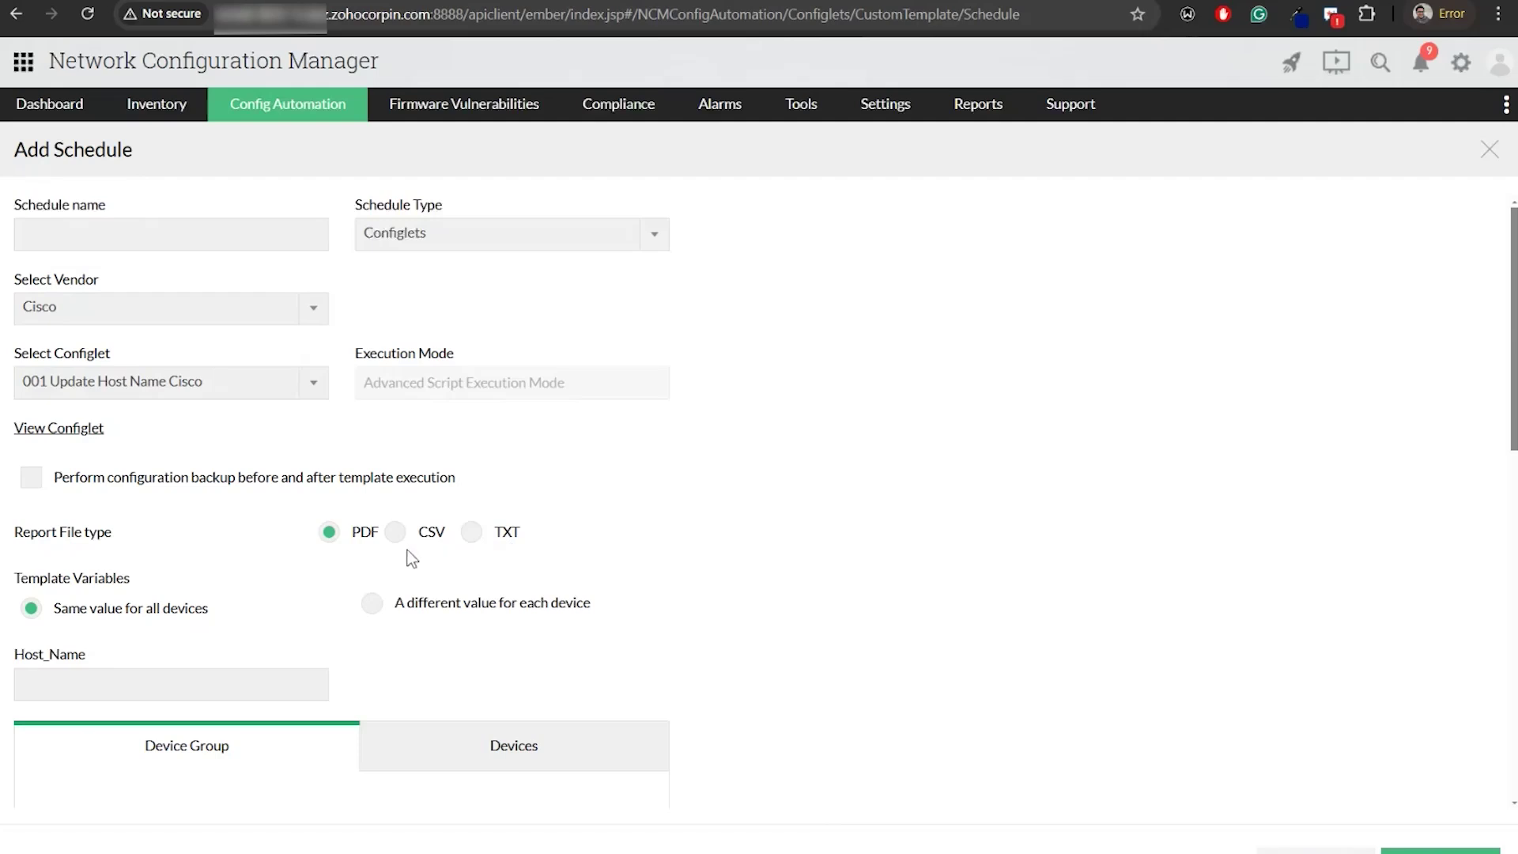
scroll(346, 586, down, 4)
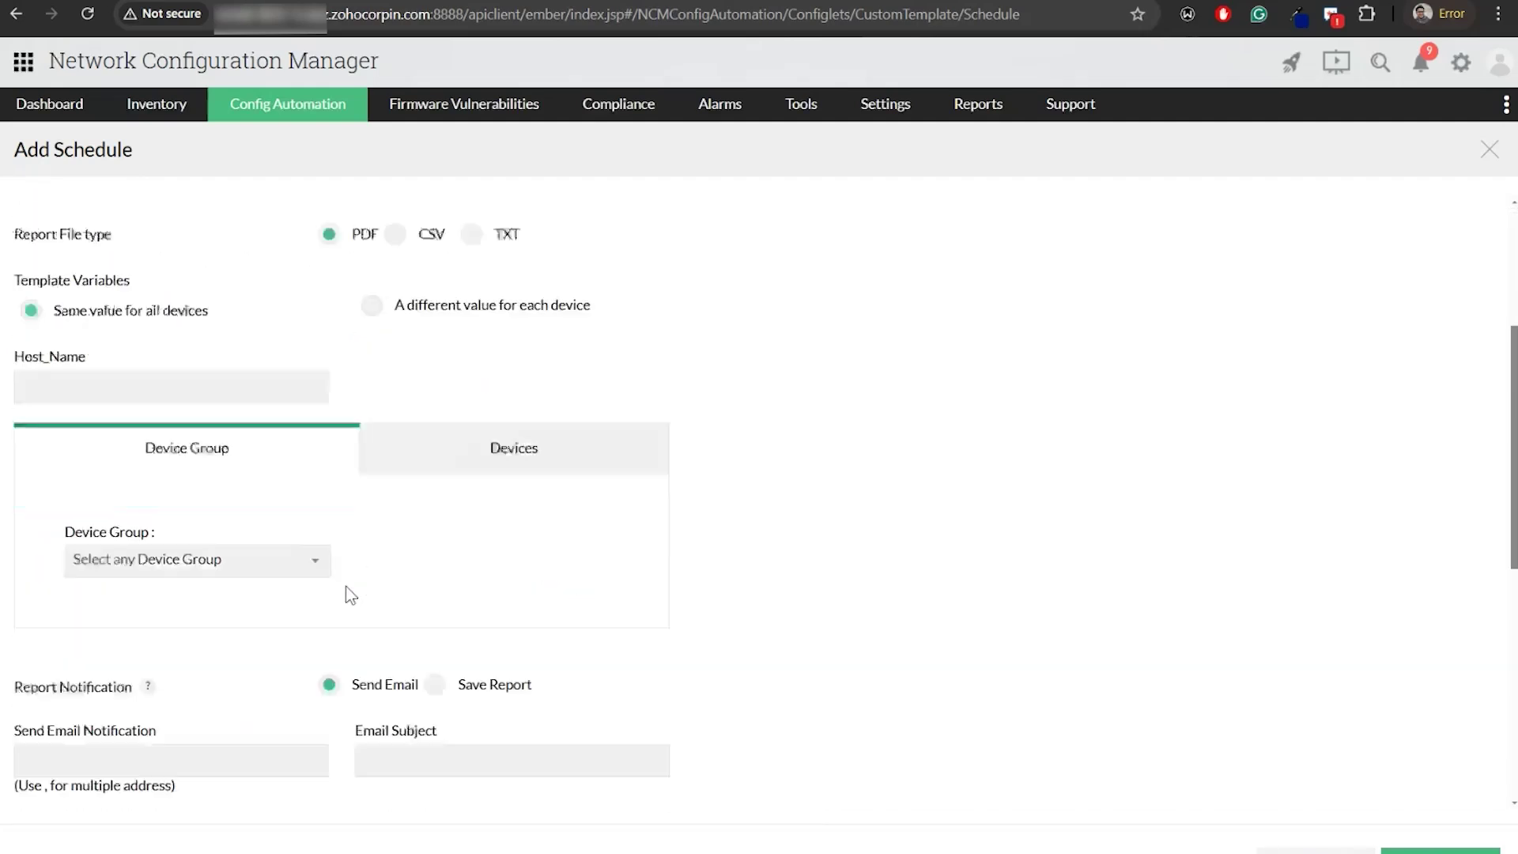
scroll(354, 597, down, 1)
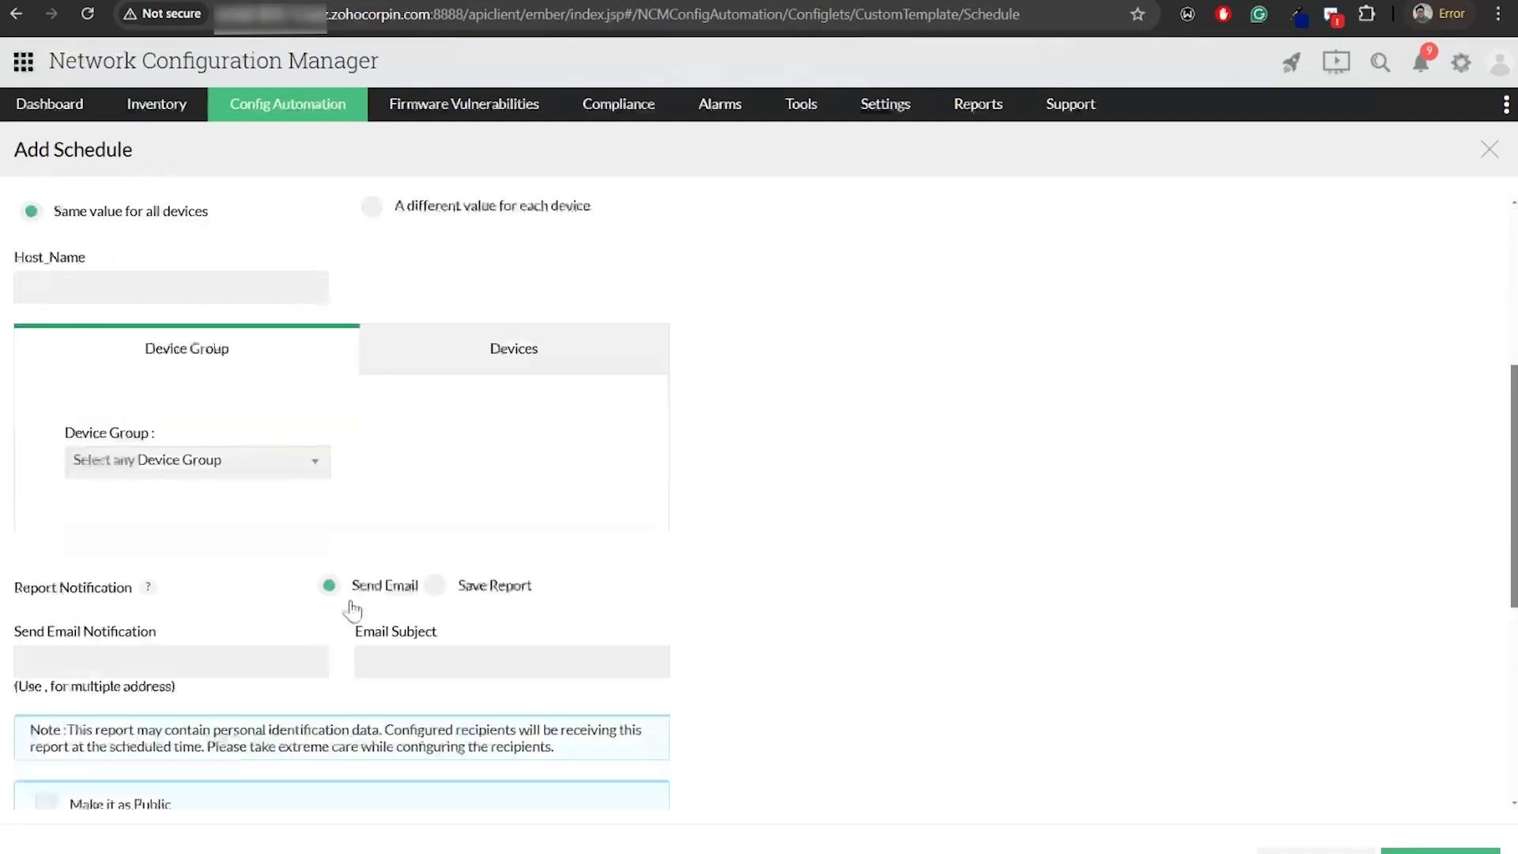
scroll(348, 607, down, 1)
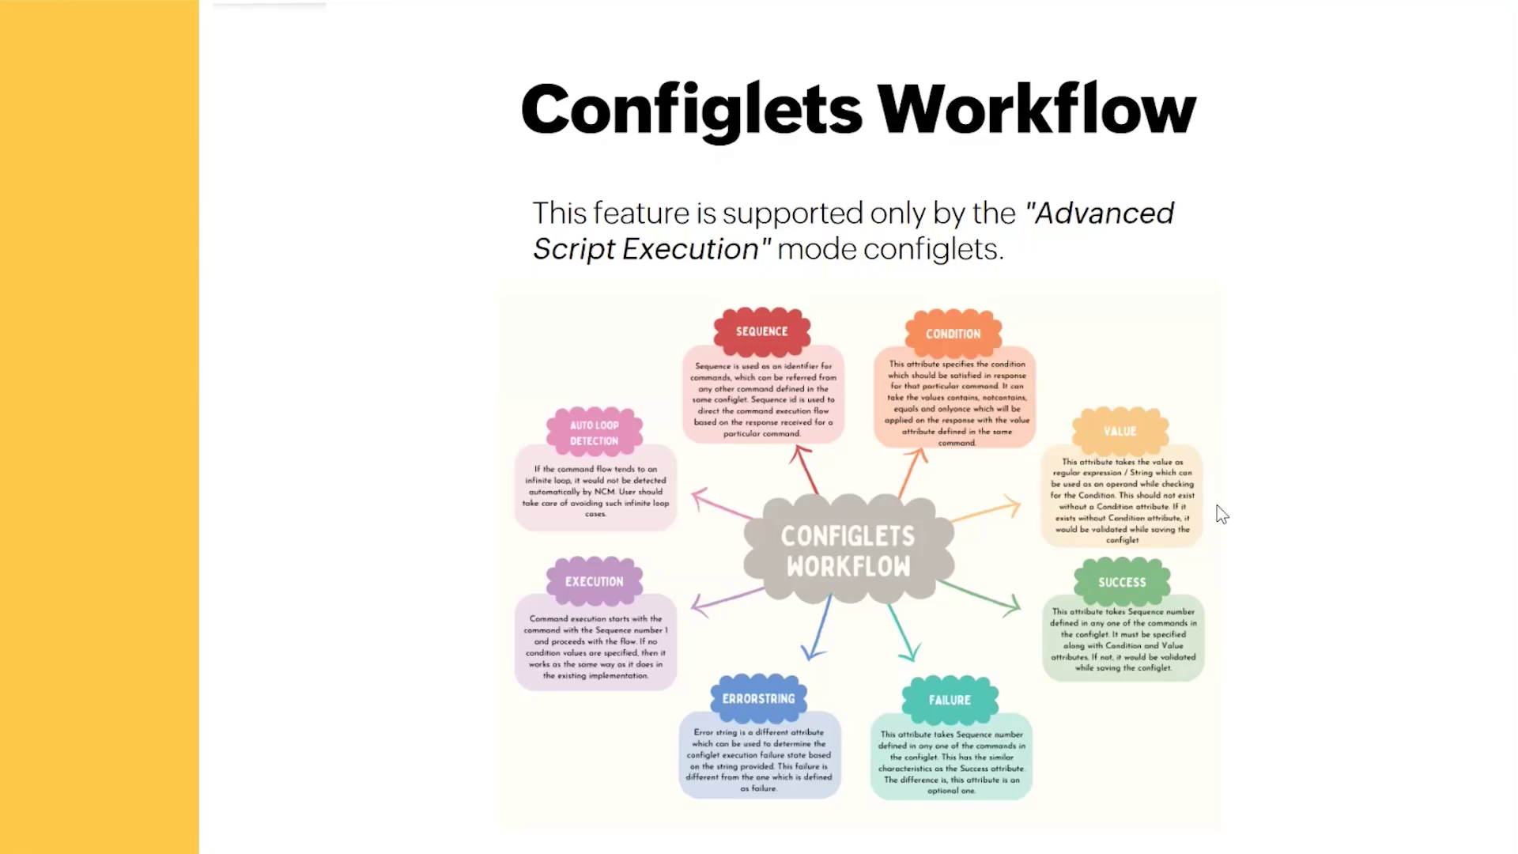
key(alt+Tab)
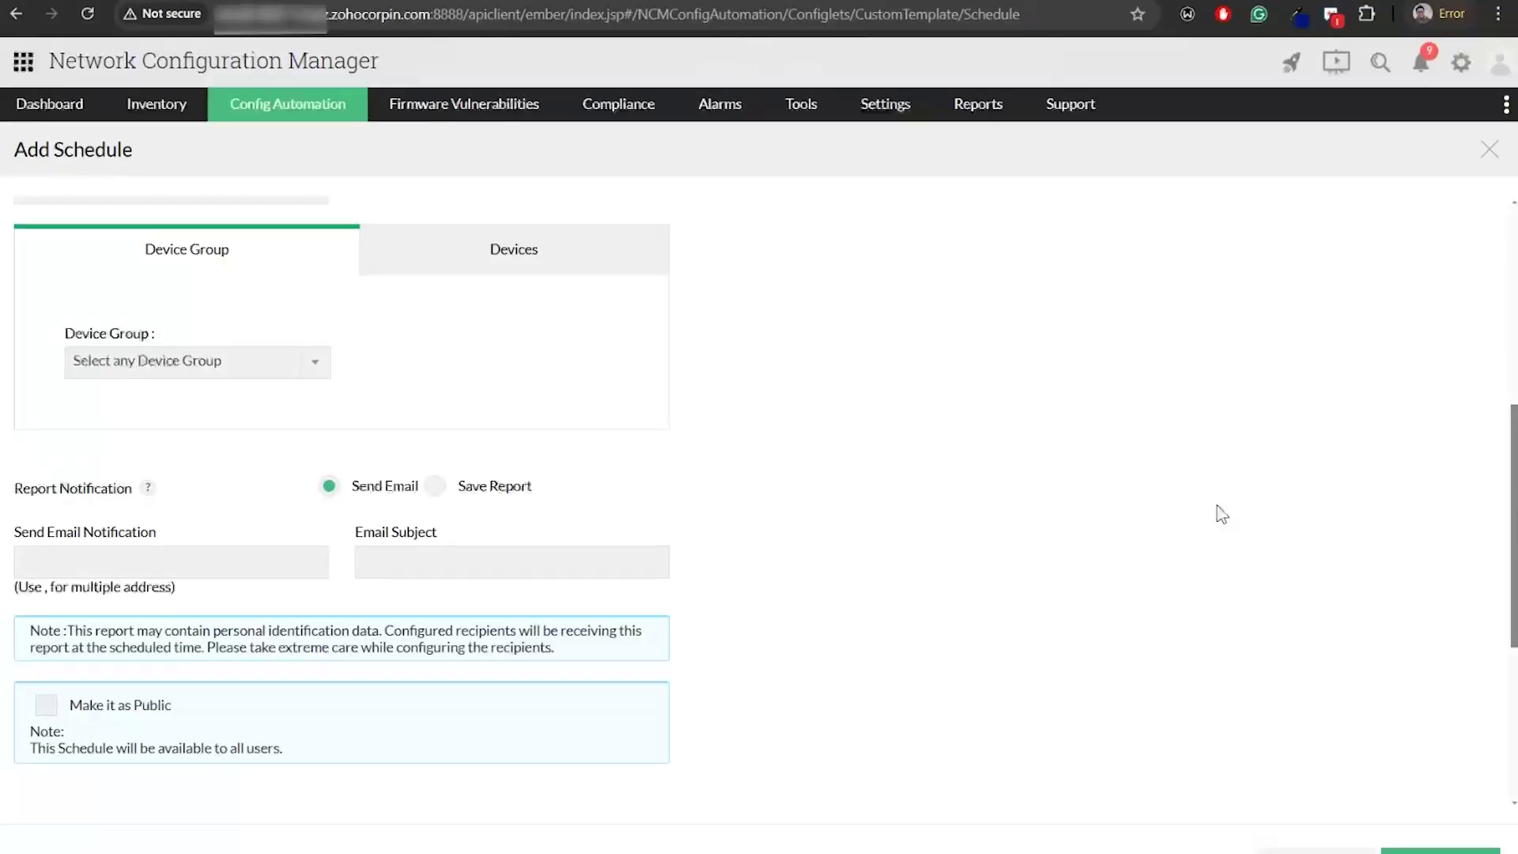
Discard the schedule, filter names by 'cisco ios' instead, and open Cisco IOS Firmware upgrade
click(1491, 154)
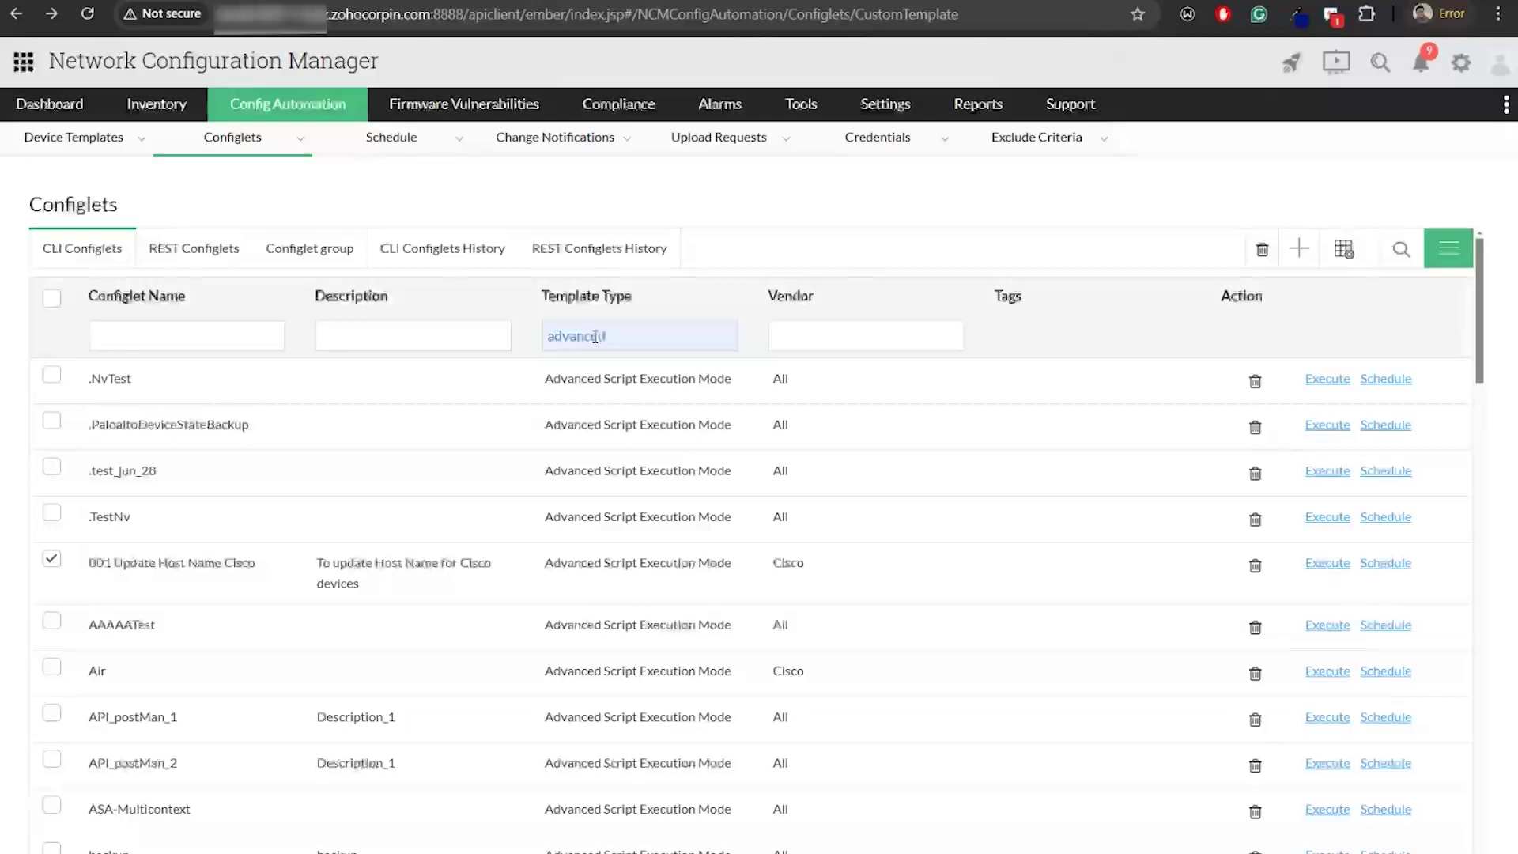
key(BackSpace)
click(205, 334)
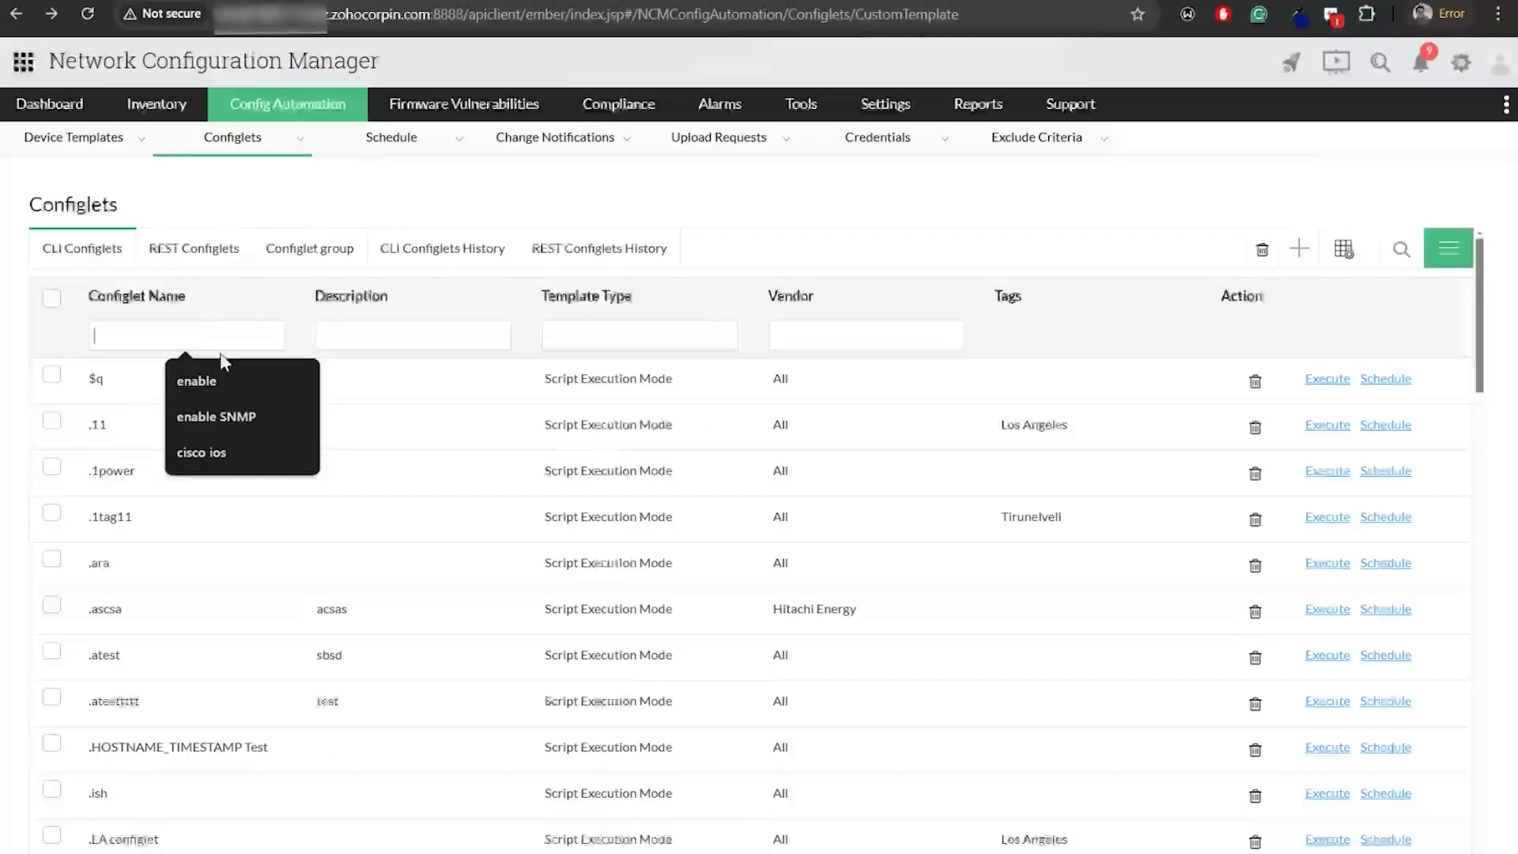
click(217, 452)
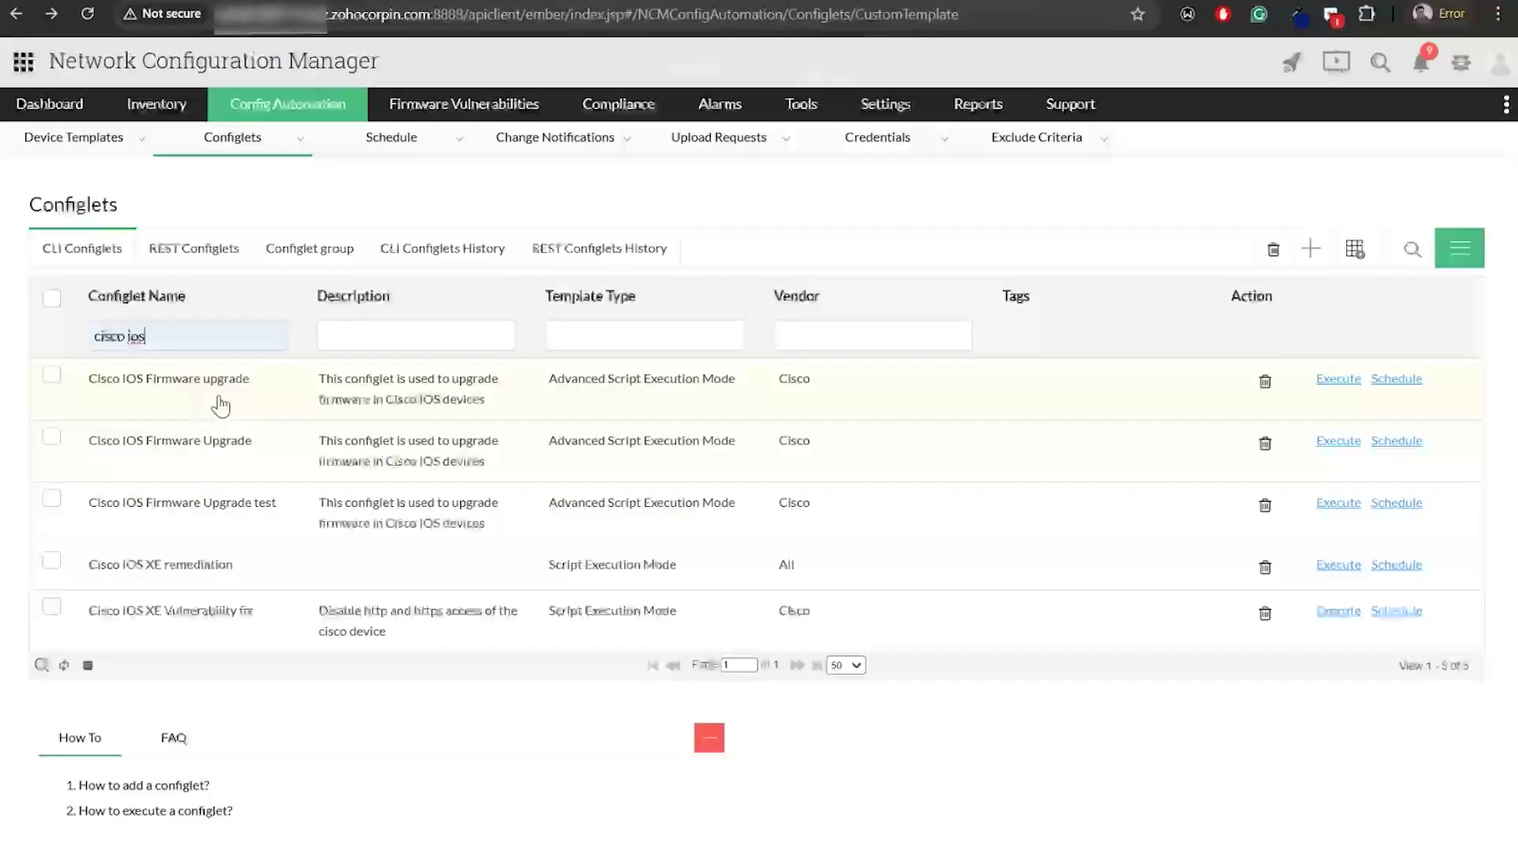
click(220, 400)
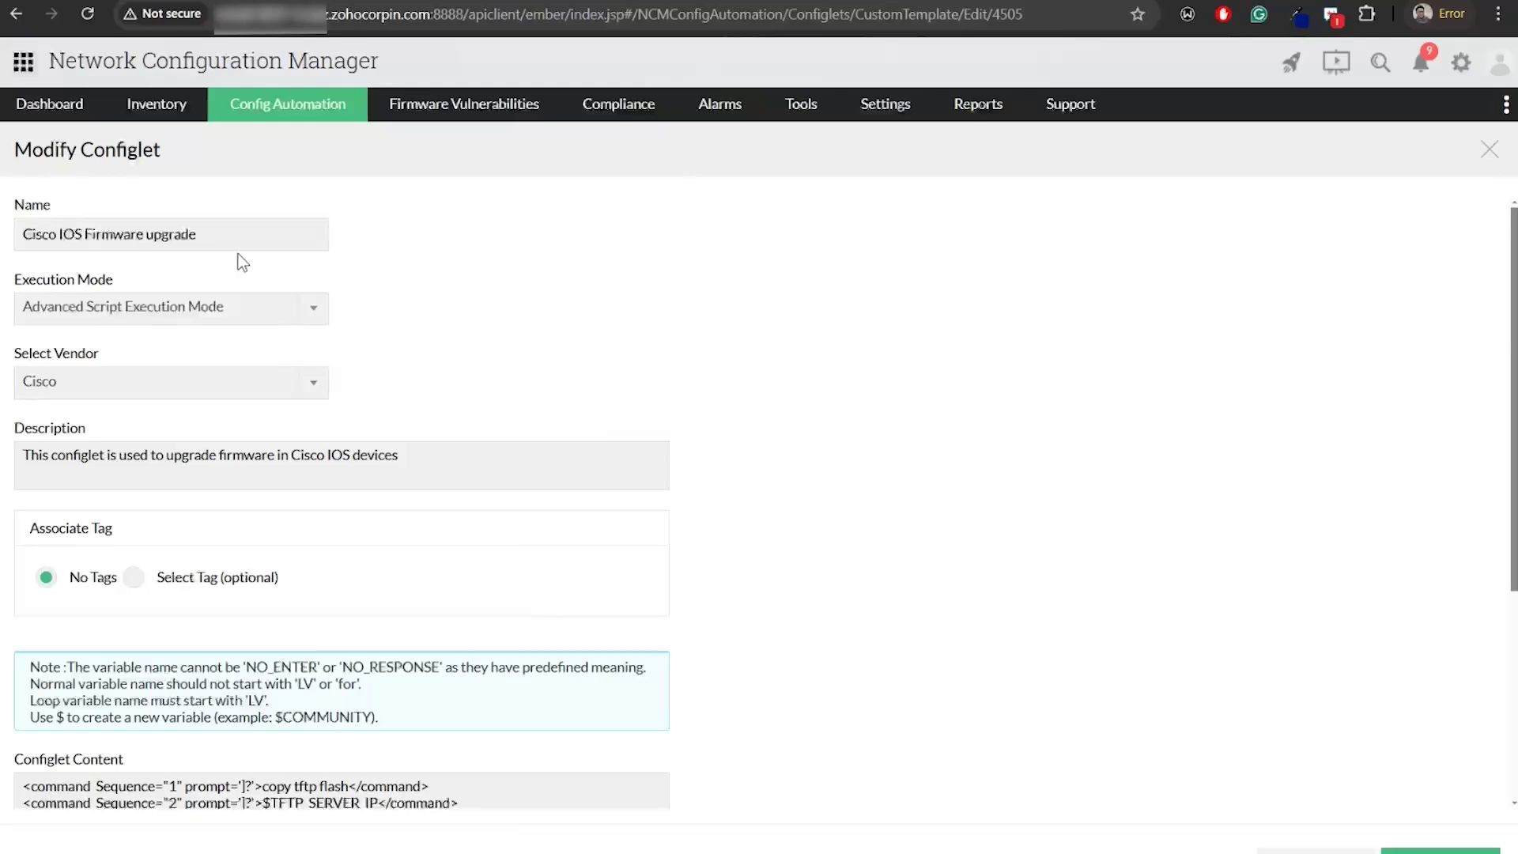
Read the script's 11 commands, from copy tftp flash to show version
scroll(271, 522, down, 4)
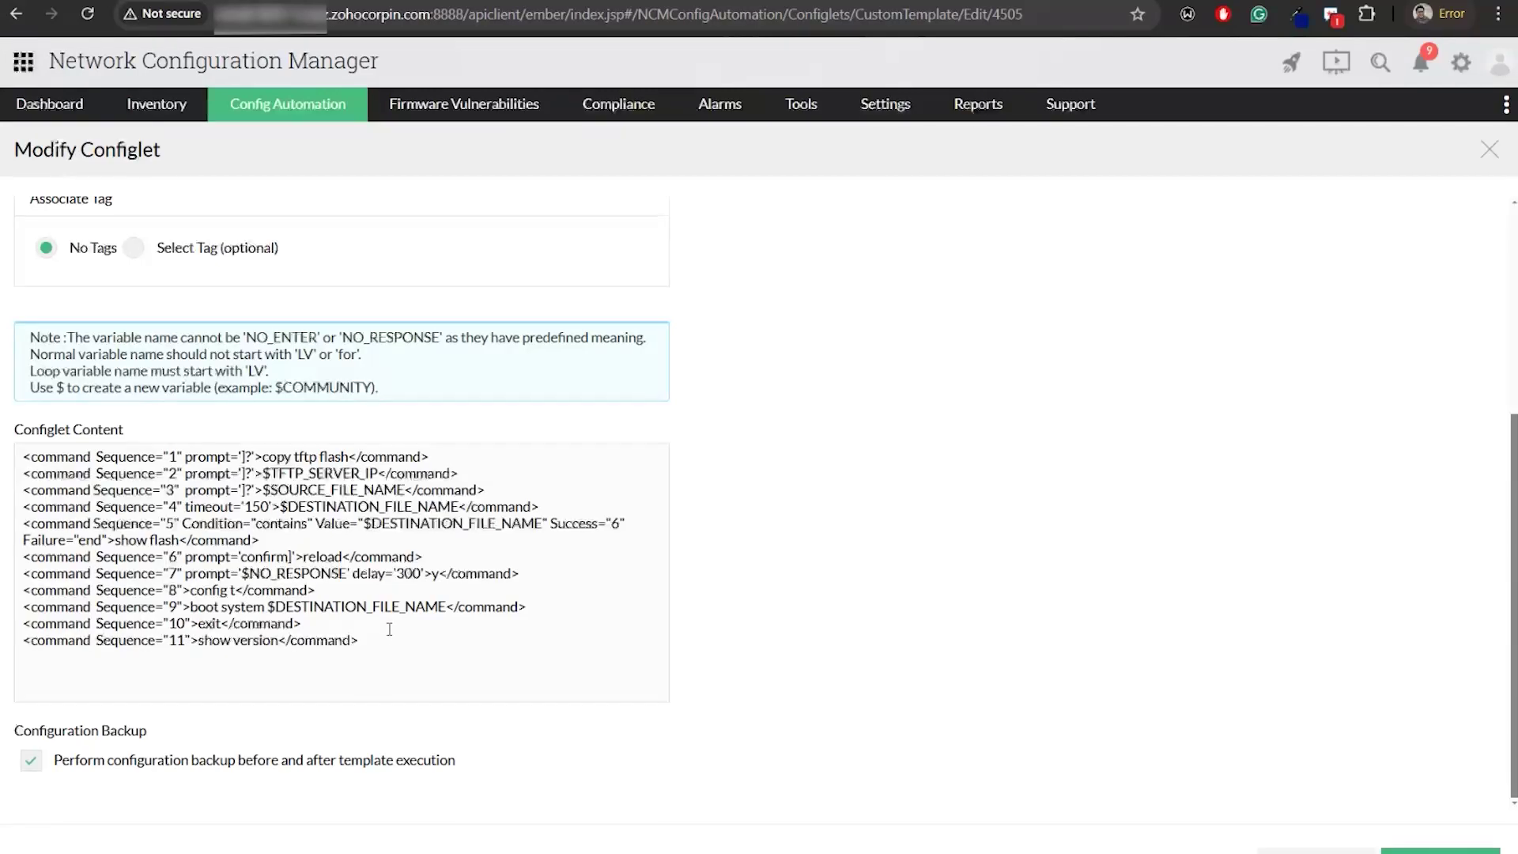
Show the File transfer mode slide in Zoho Show, then return to the Cisco IOS Firmware upgrade configlet
key(alt+Tab)
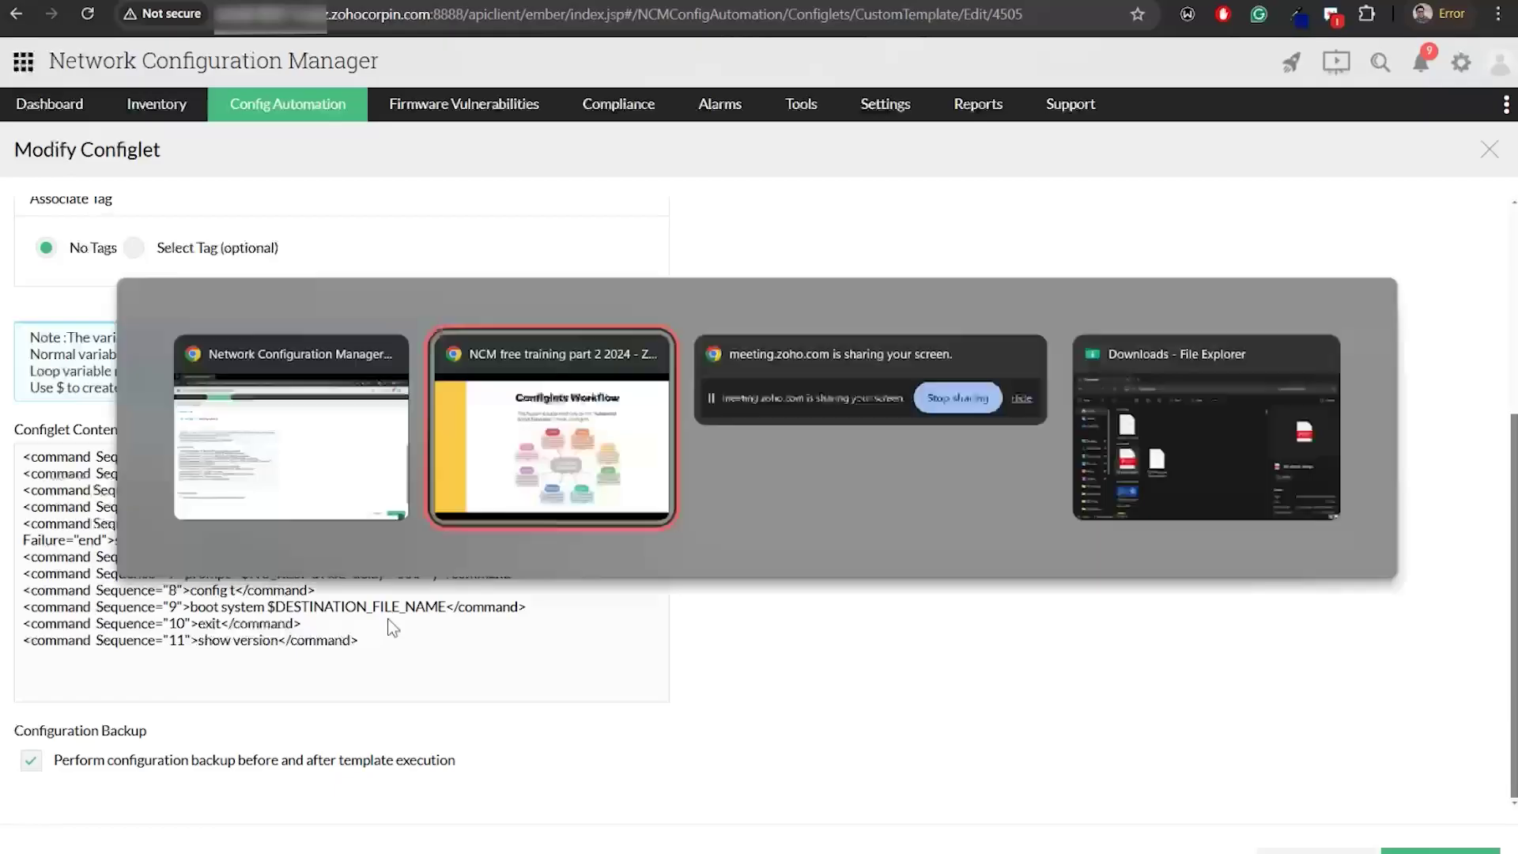
key(Right)
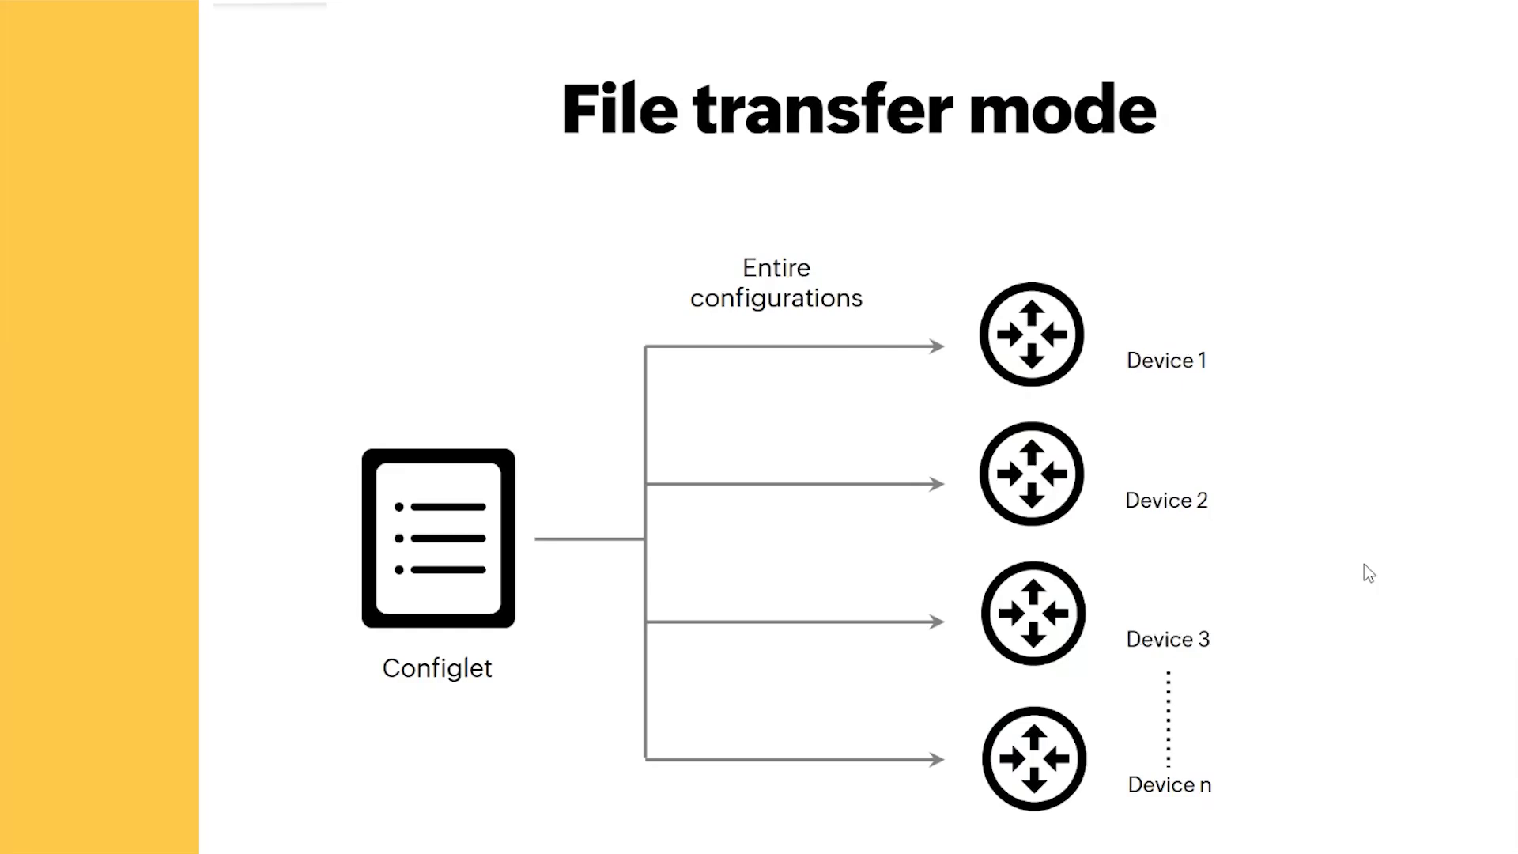
key(alt+Tab)
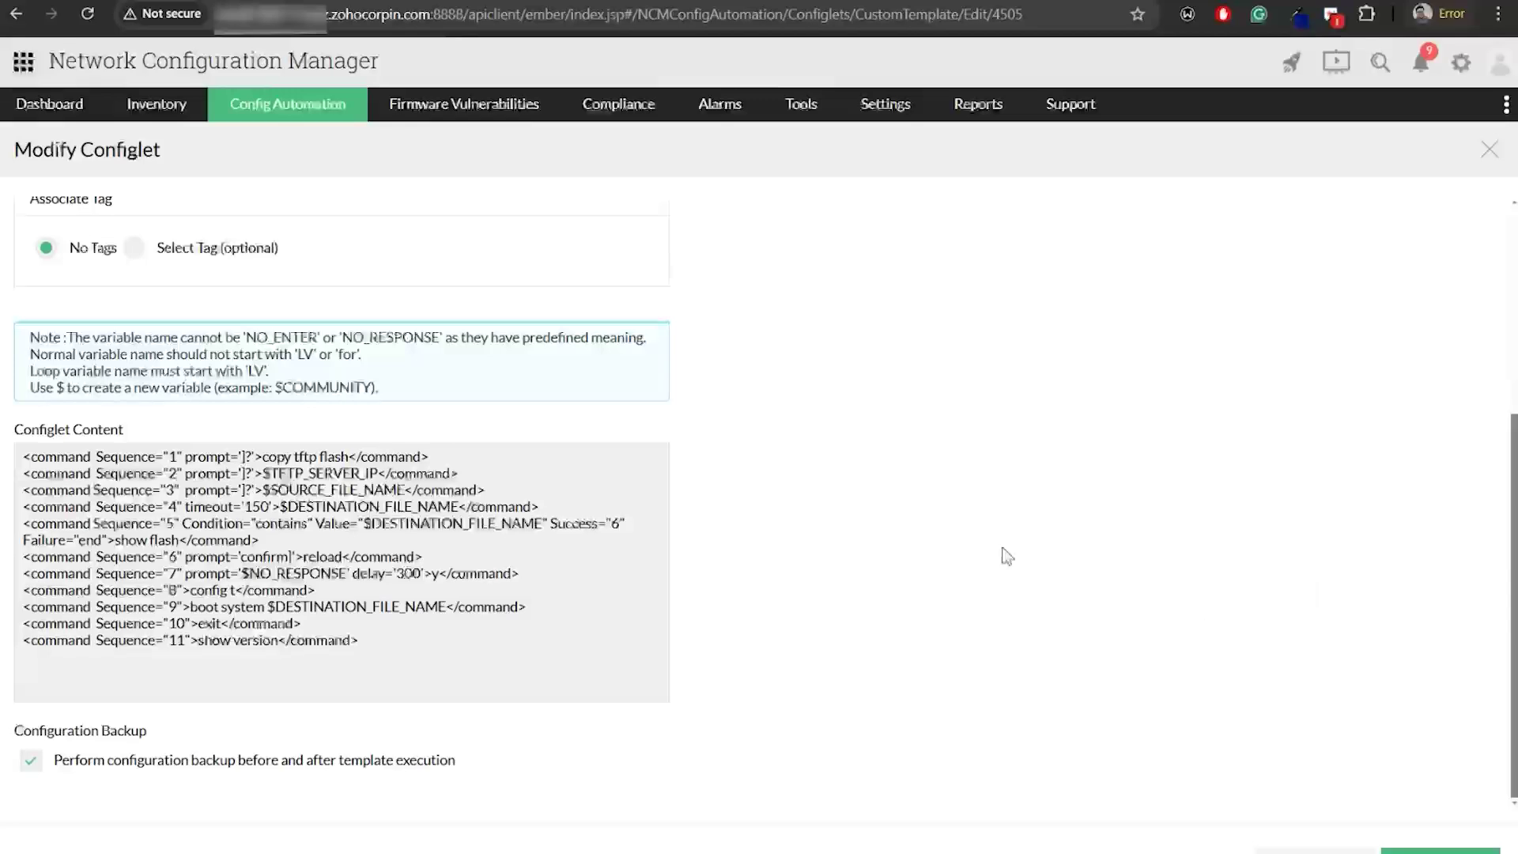
Clear the cisco ios name filter, filter configlets to the file transfer type, and open 'File transfer for Cisco'
click(1490, 150)
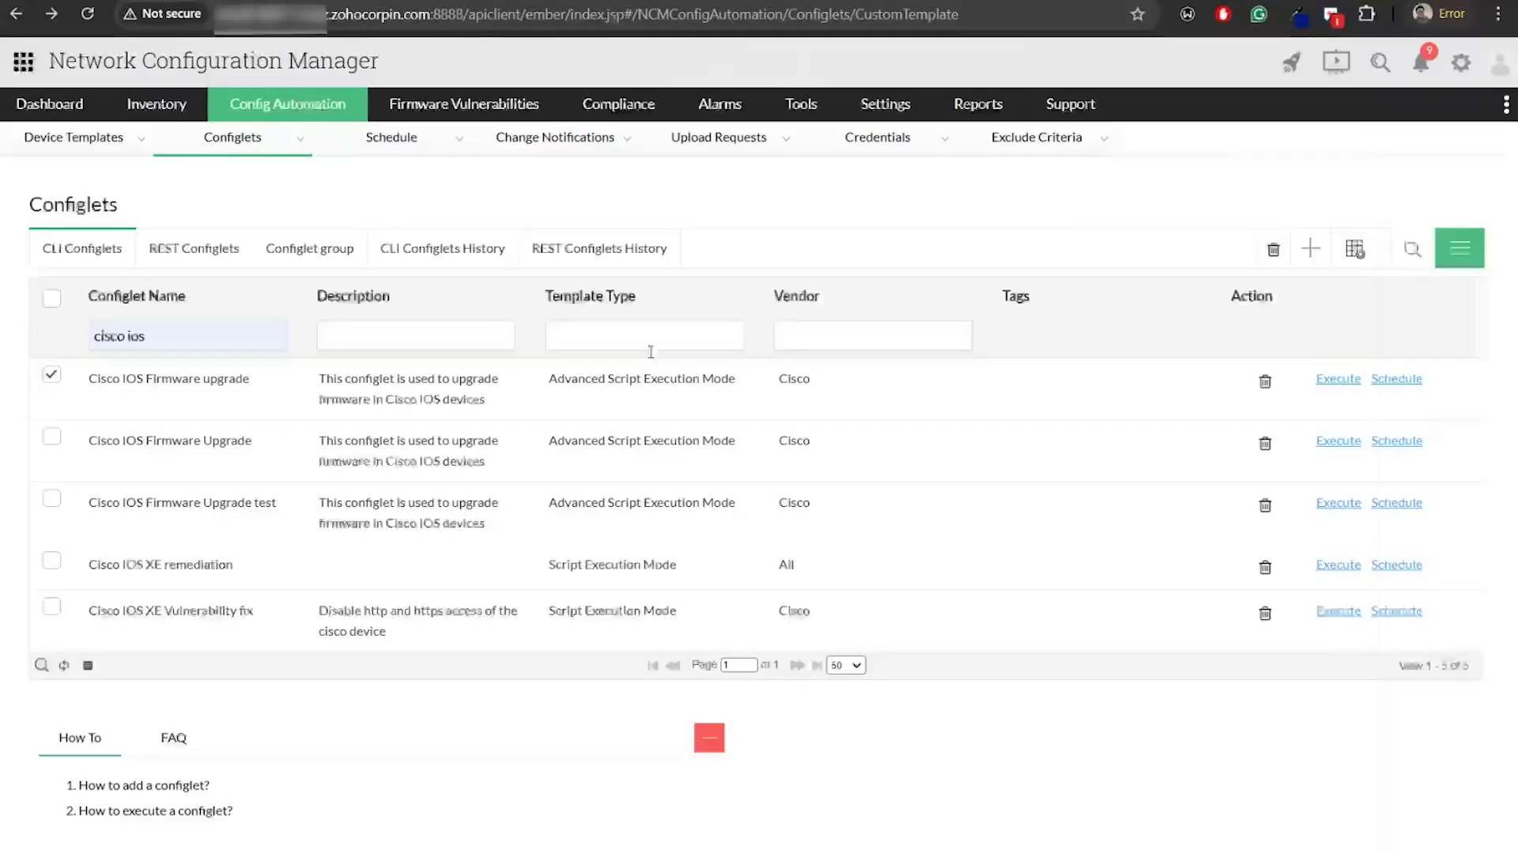
key(BackSpace)
key(BackSpace)
key(BackSpace)
key(BackSpace)
key(BackSpace)
key(BackSpace)
key(BackSpace)
key(BackSpace)
key(BackSpace)
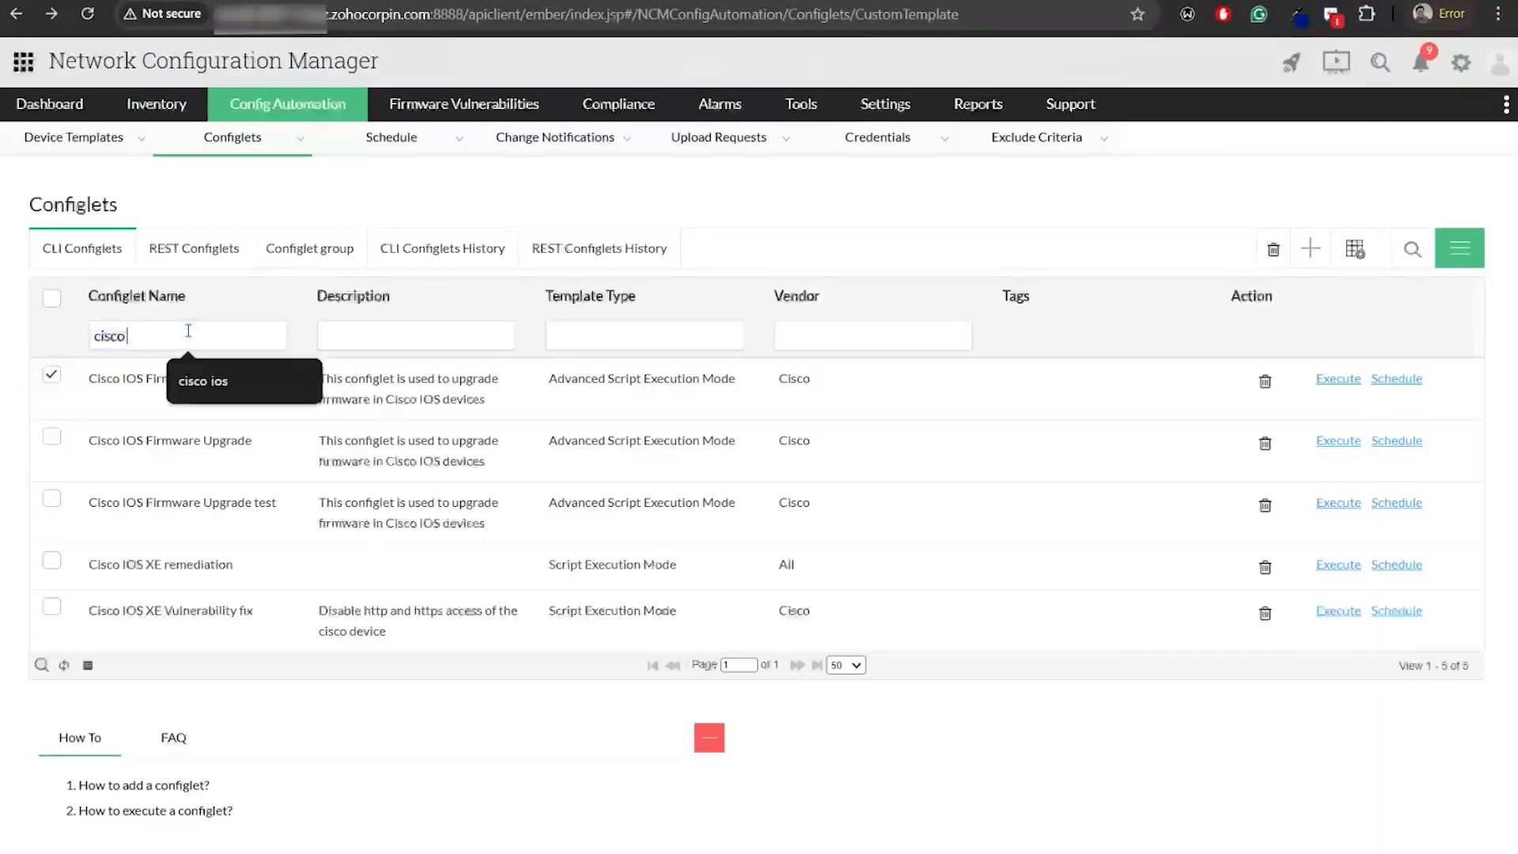
click(641, 335)
click(670, 409)
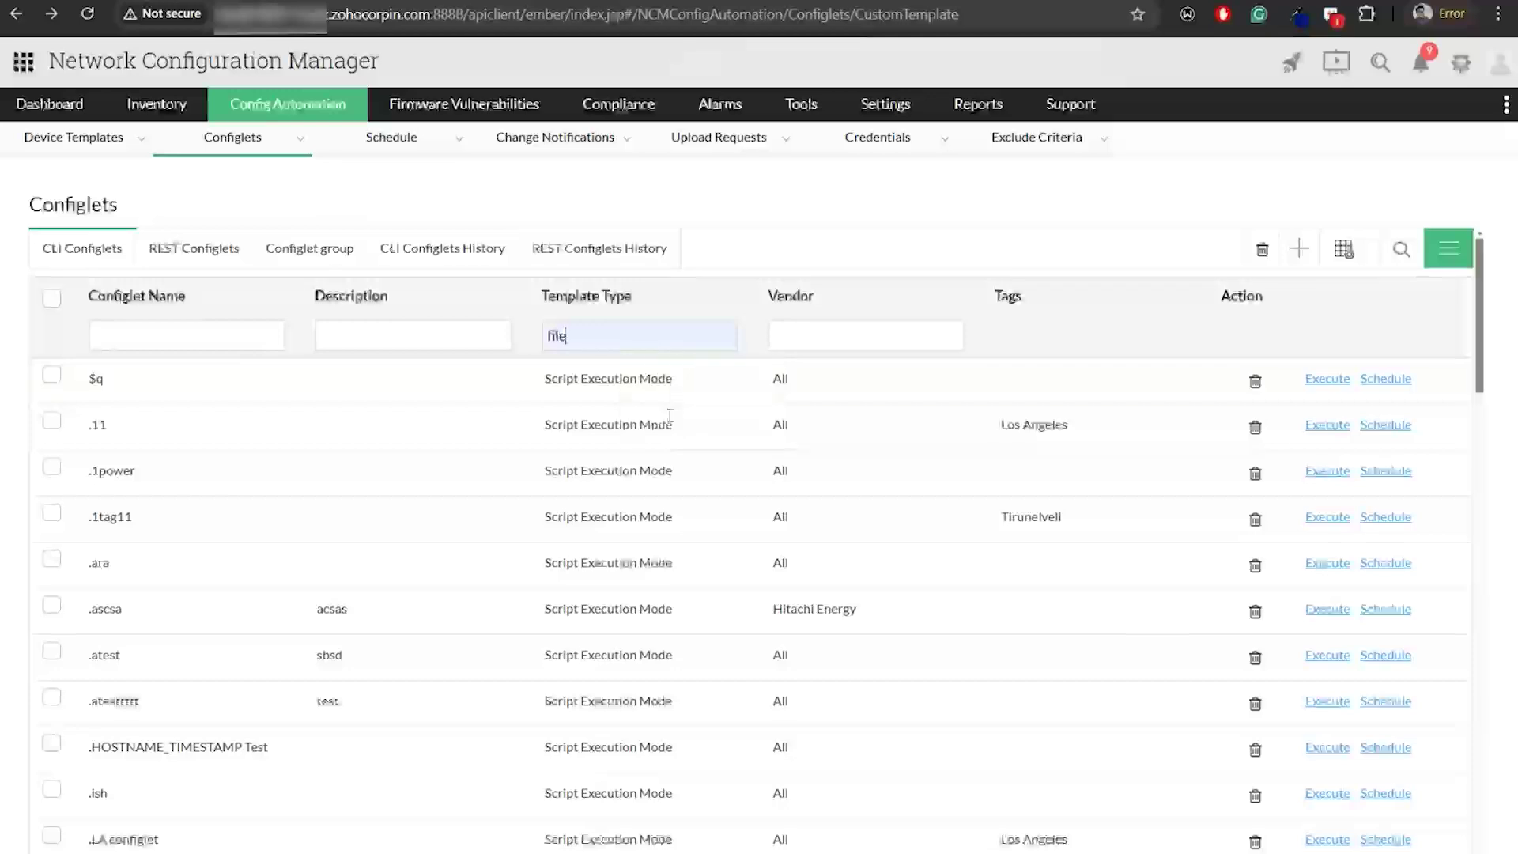
click(242, 477)
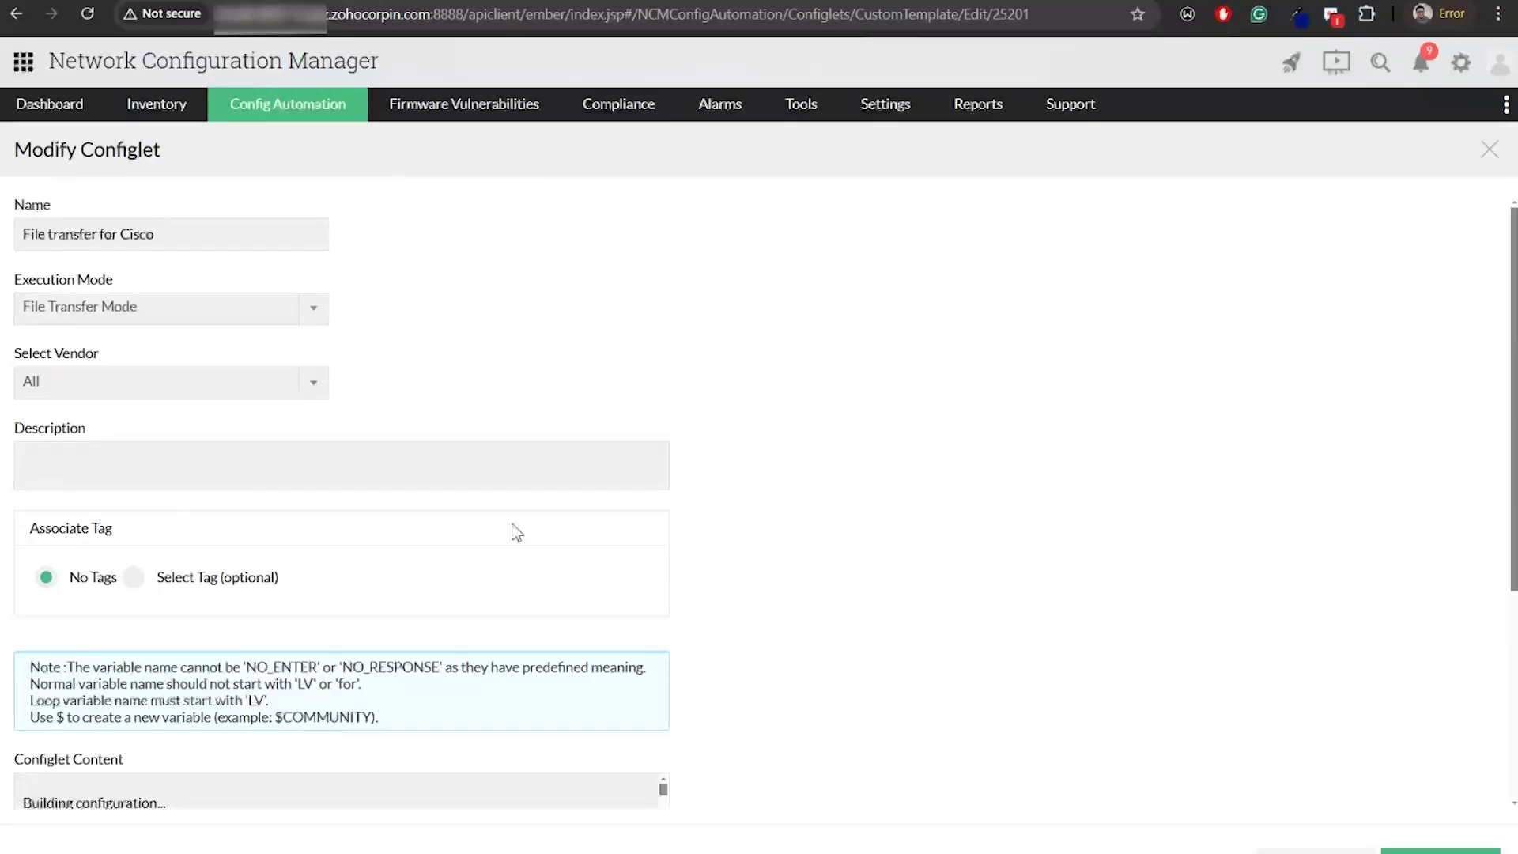
Scroll through the Cisco configuration in File transfer for Cisco's content, then bring up the File transfer mode slide
scroll(514, 530, down, 4)
scroll(412, 551, down, 10)
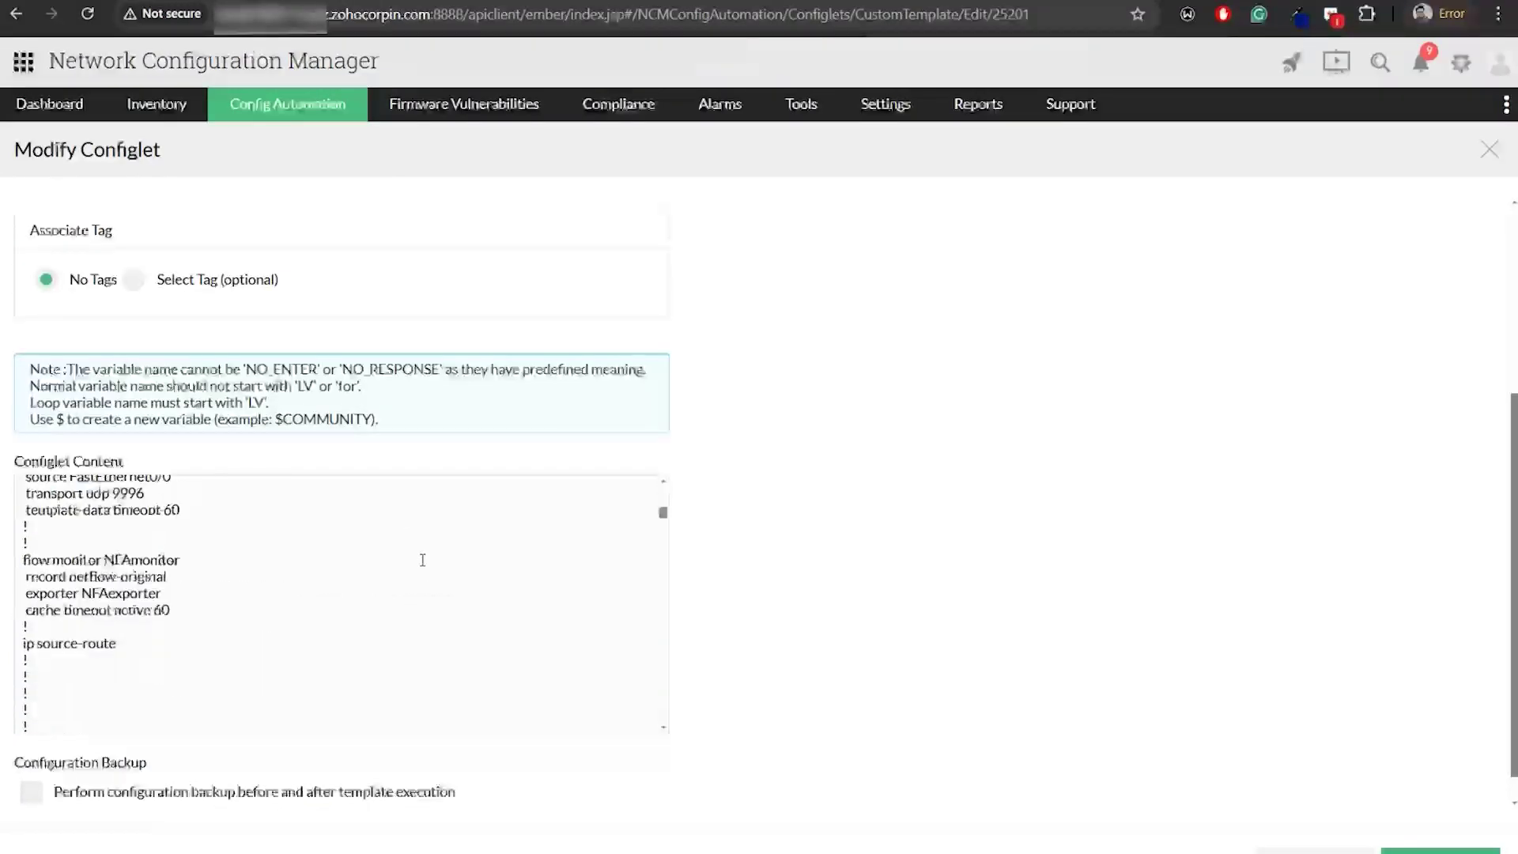
scroll(435, 581, down, 5)
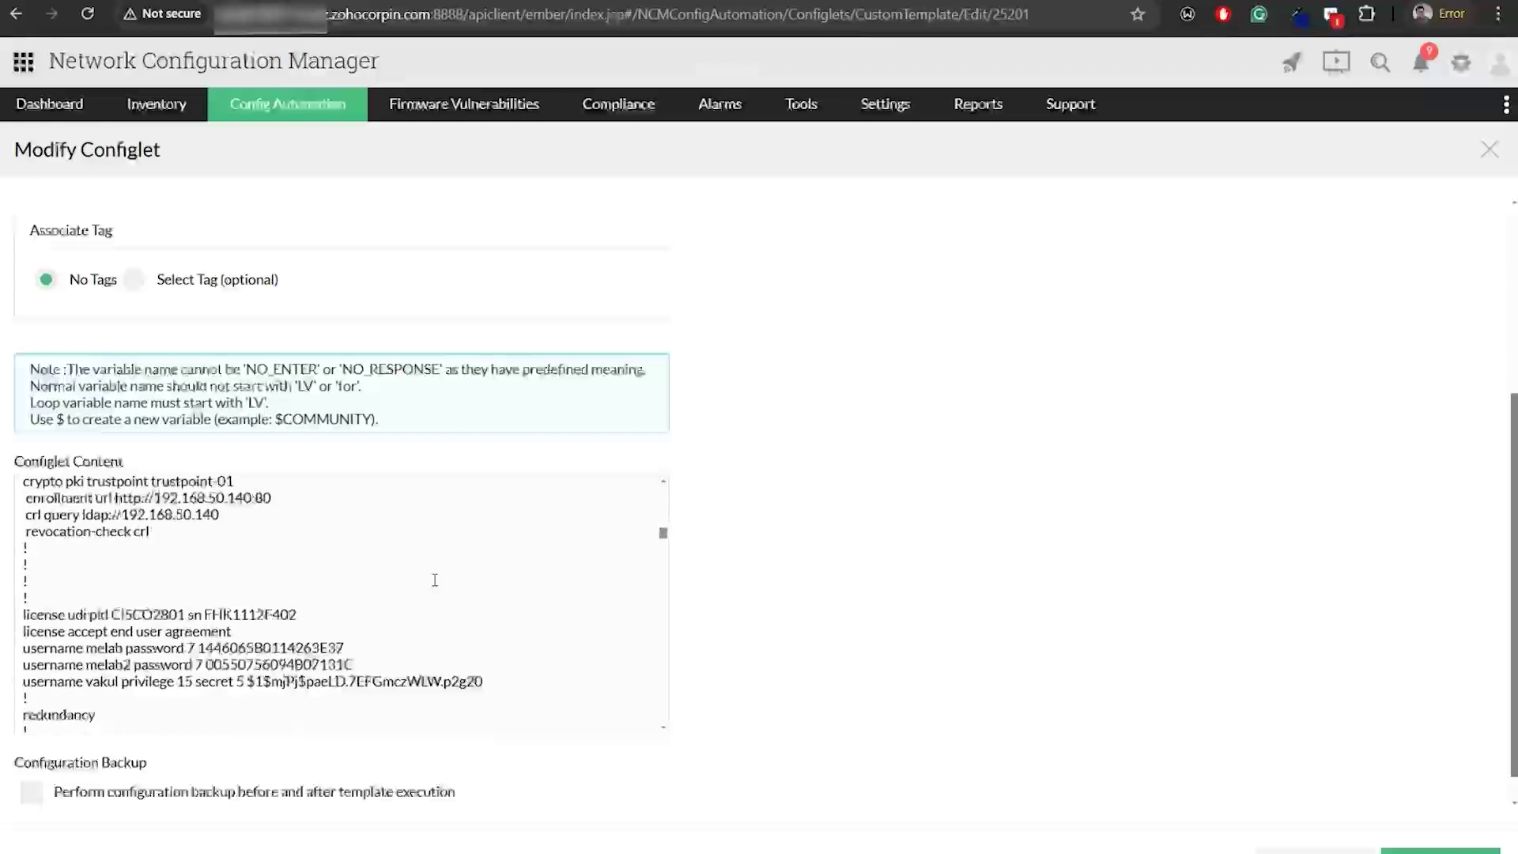
scroll(435, 581, down, 5)
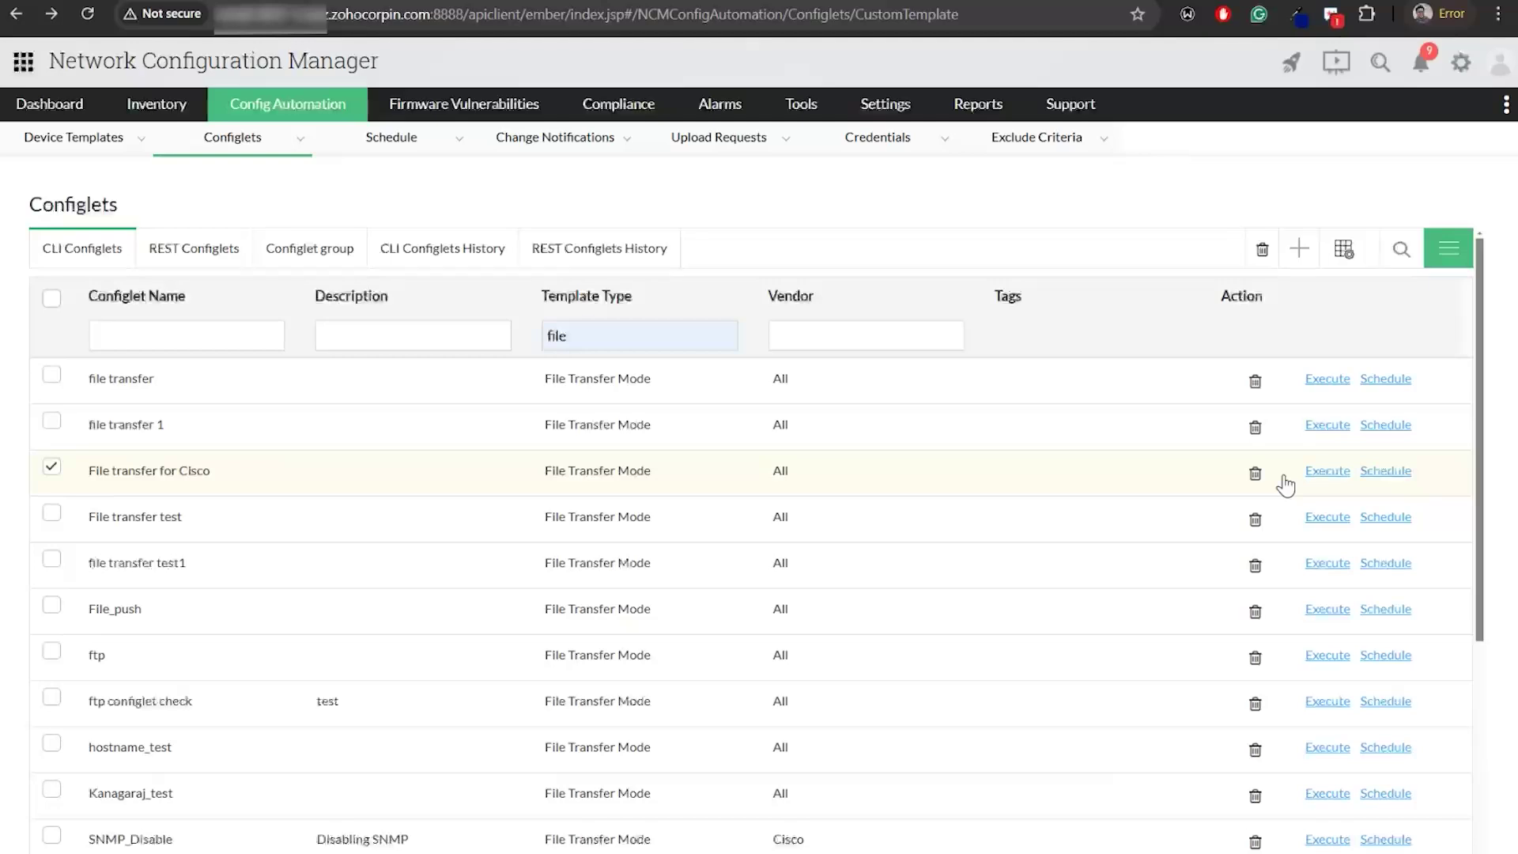
key(alt+Tab)
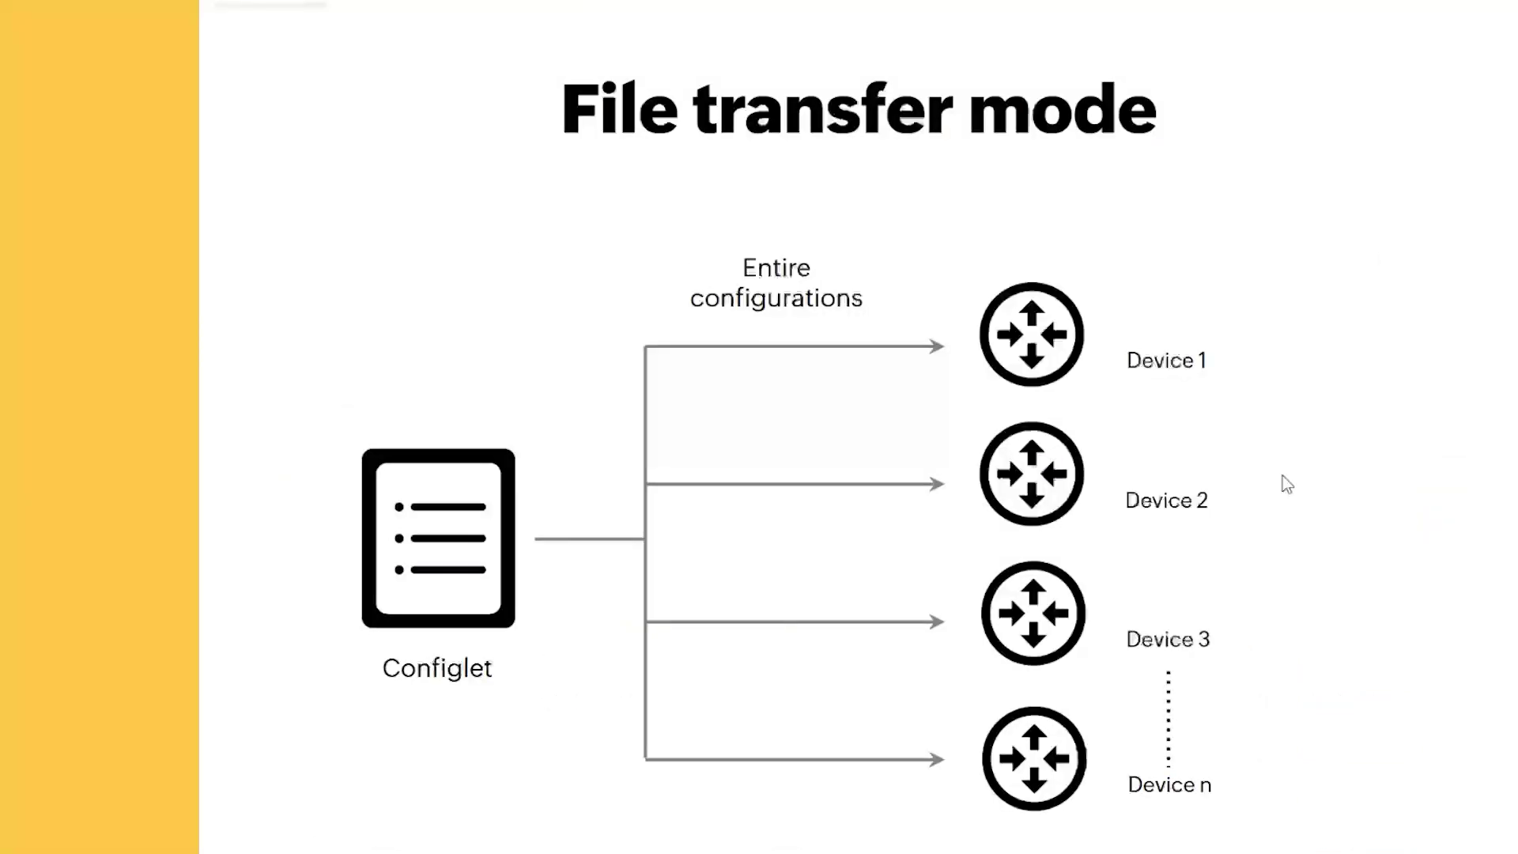
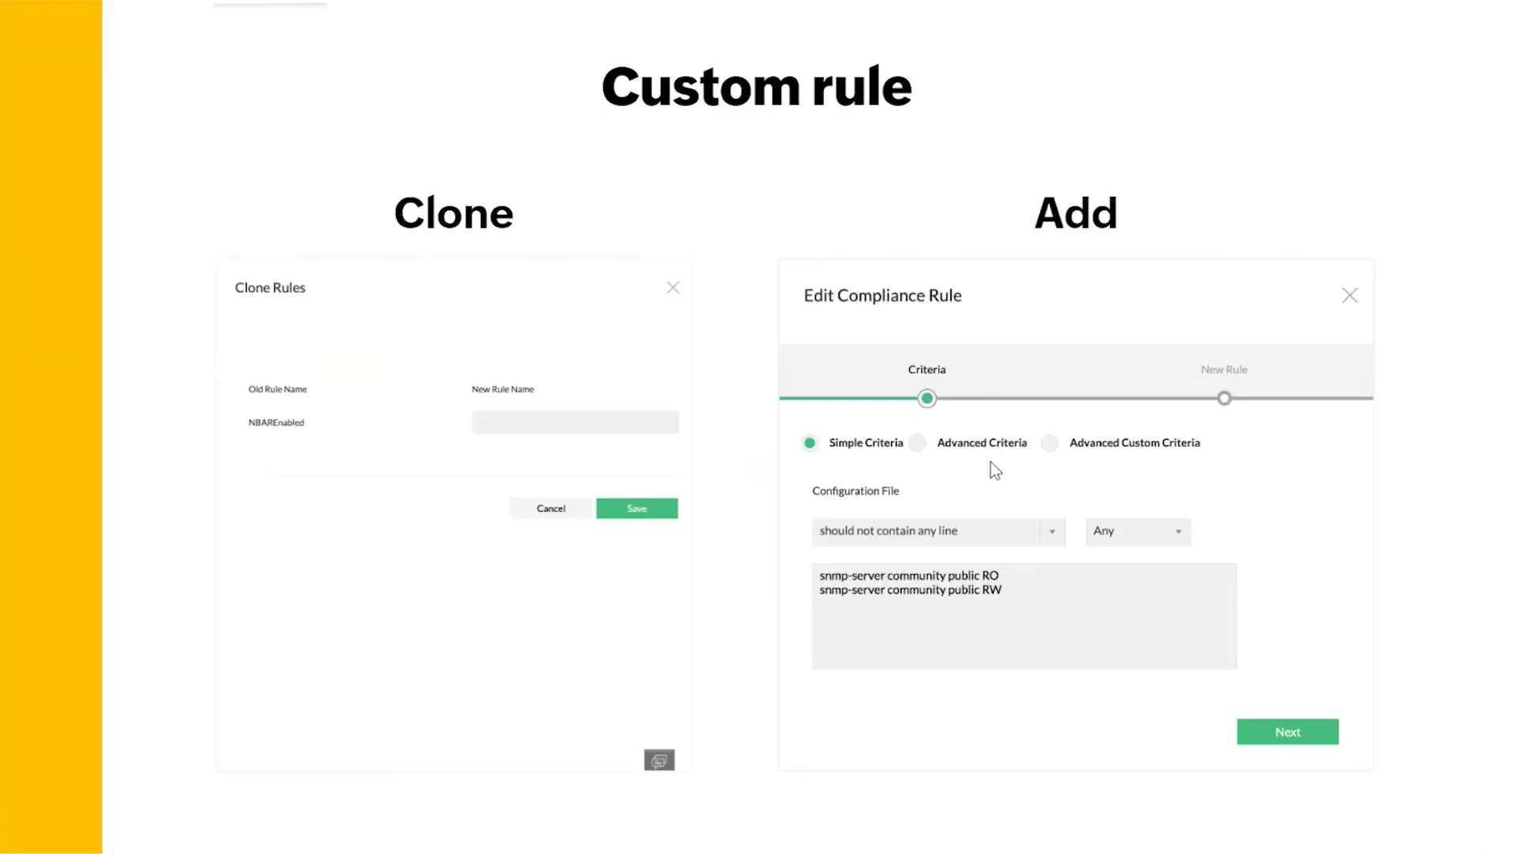
Advance the deck past the Custom rule slide
key(Right)
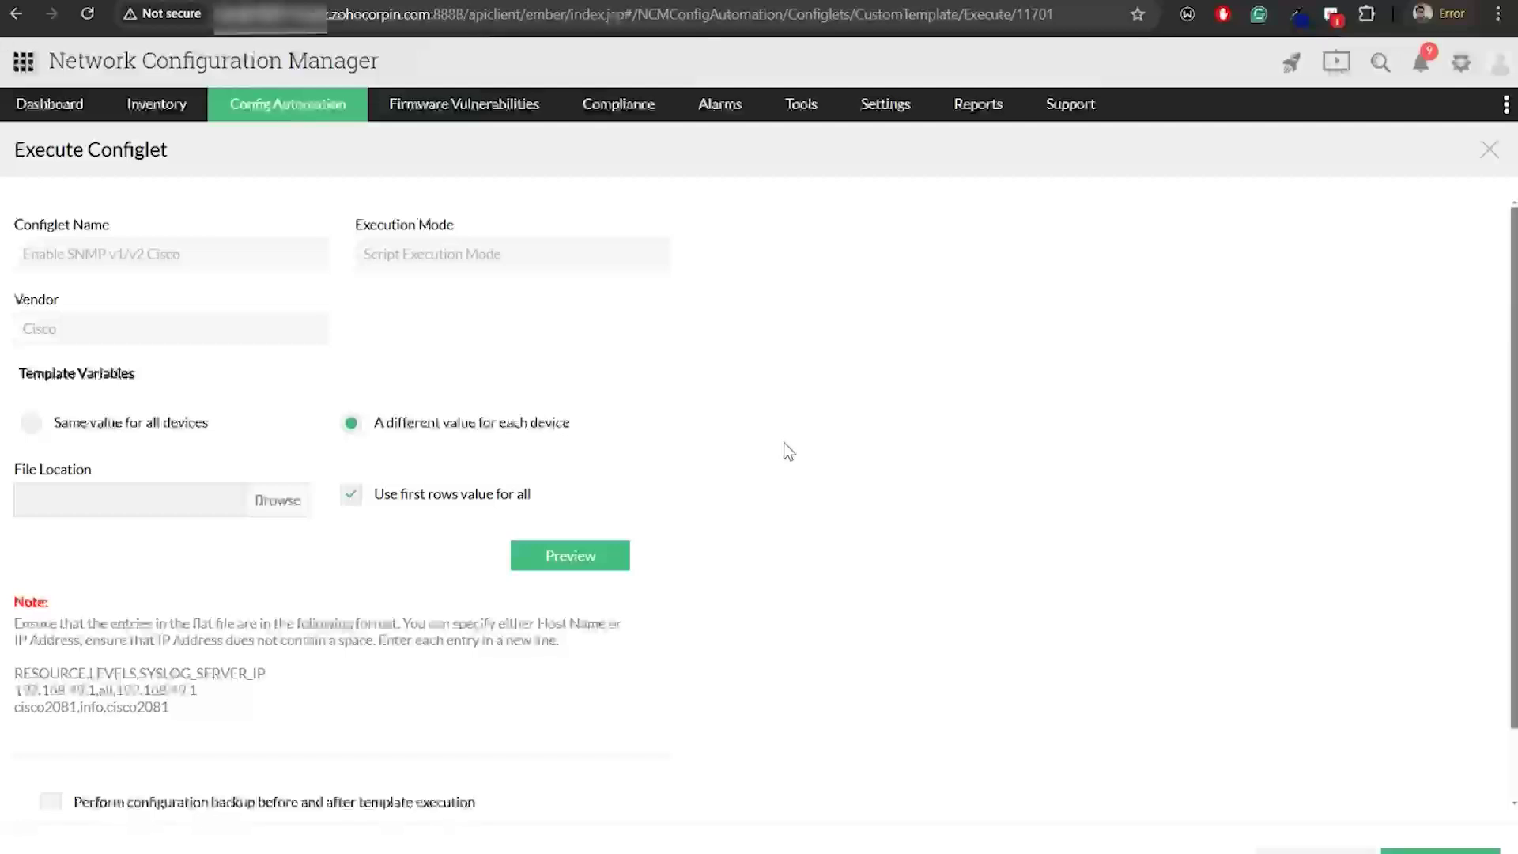
Look over the compliance policies, then bring up the Rules list of 206 compliance rules
click(628, 116)
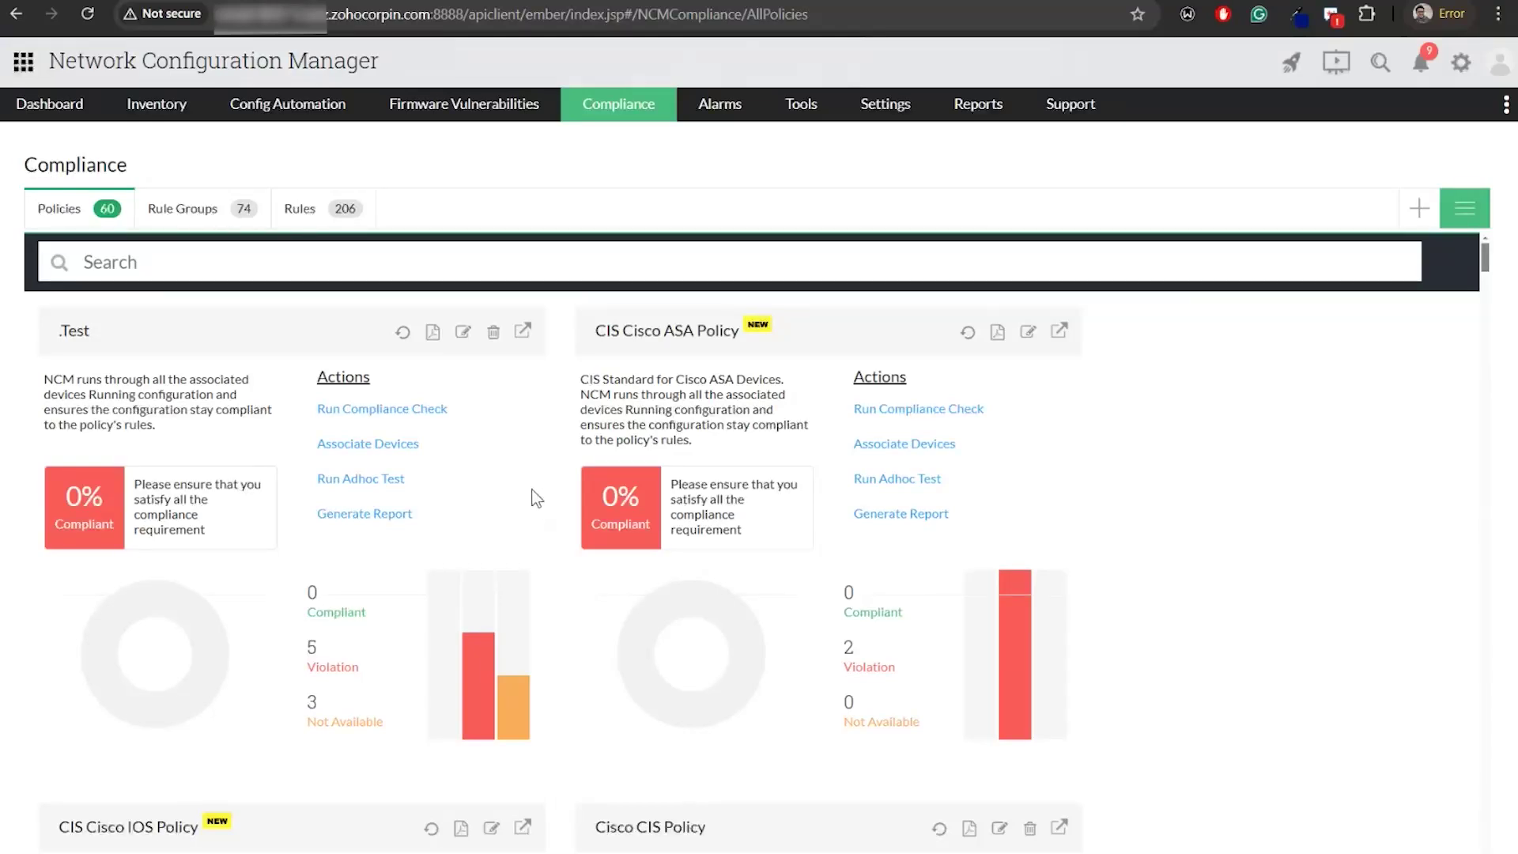
scroll(537, 496, down, 2)
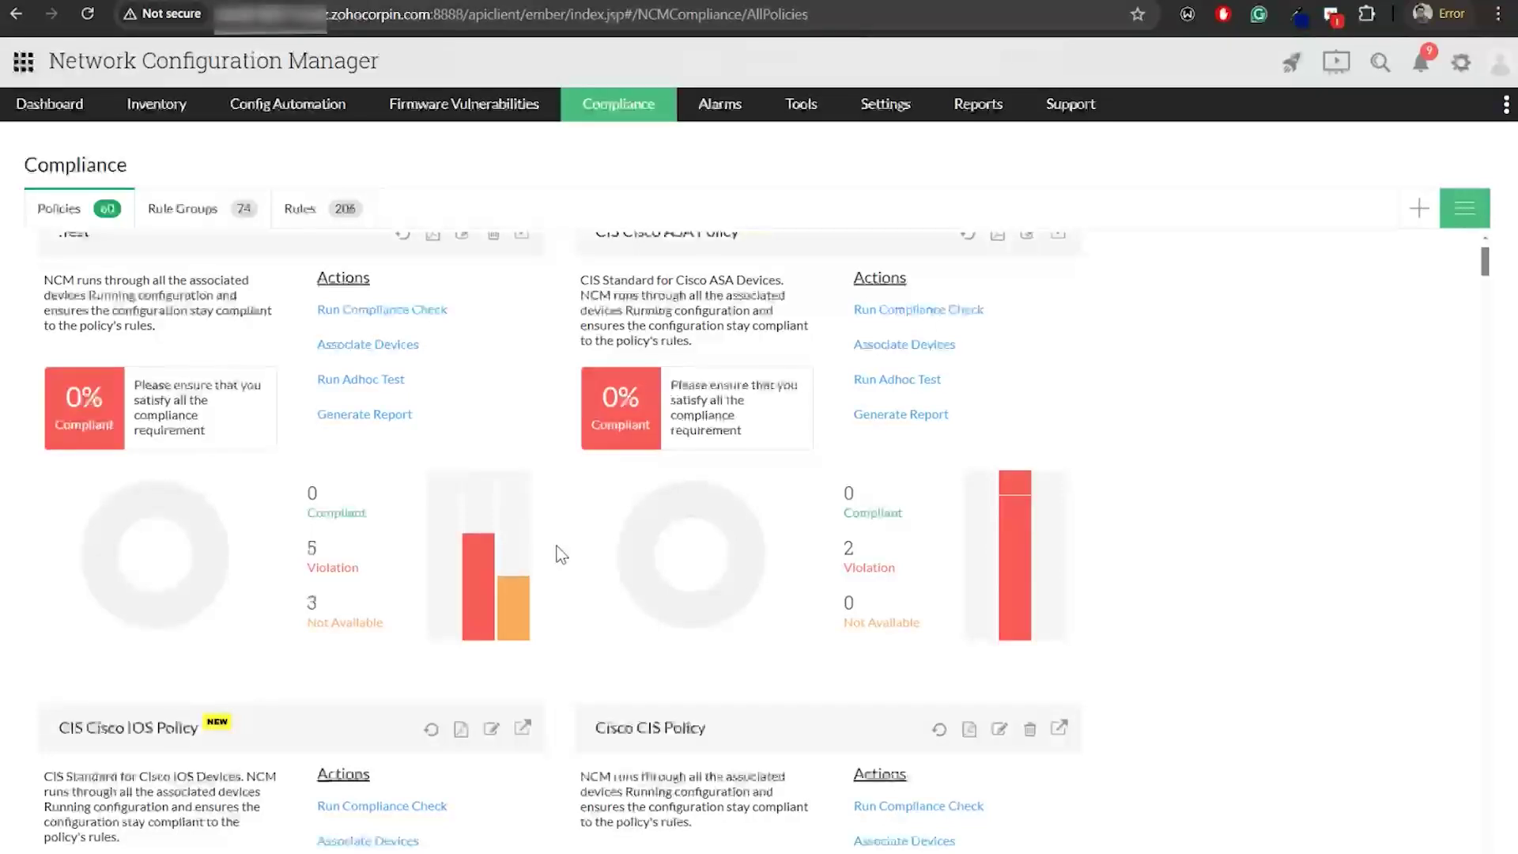
scroll(561, 553, up, 2)
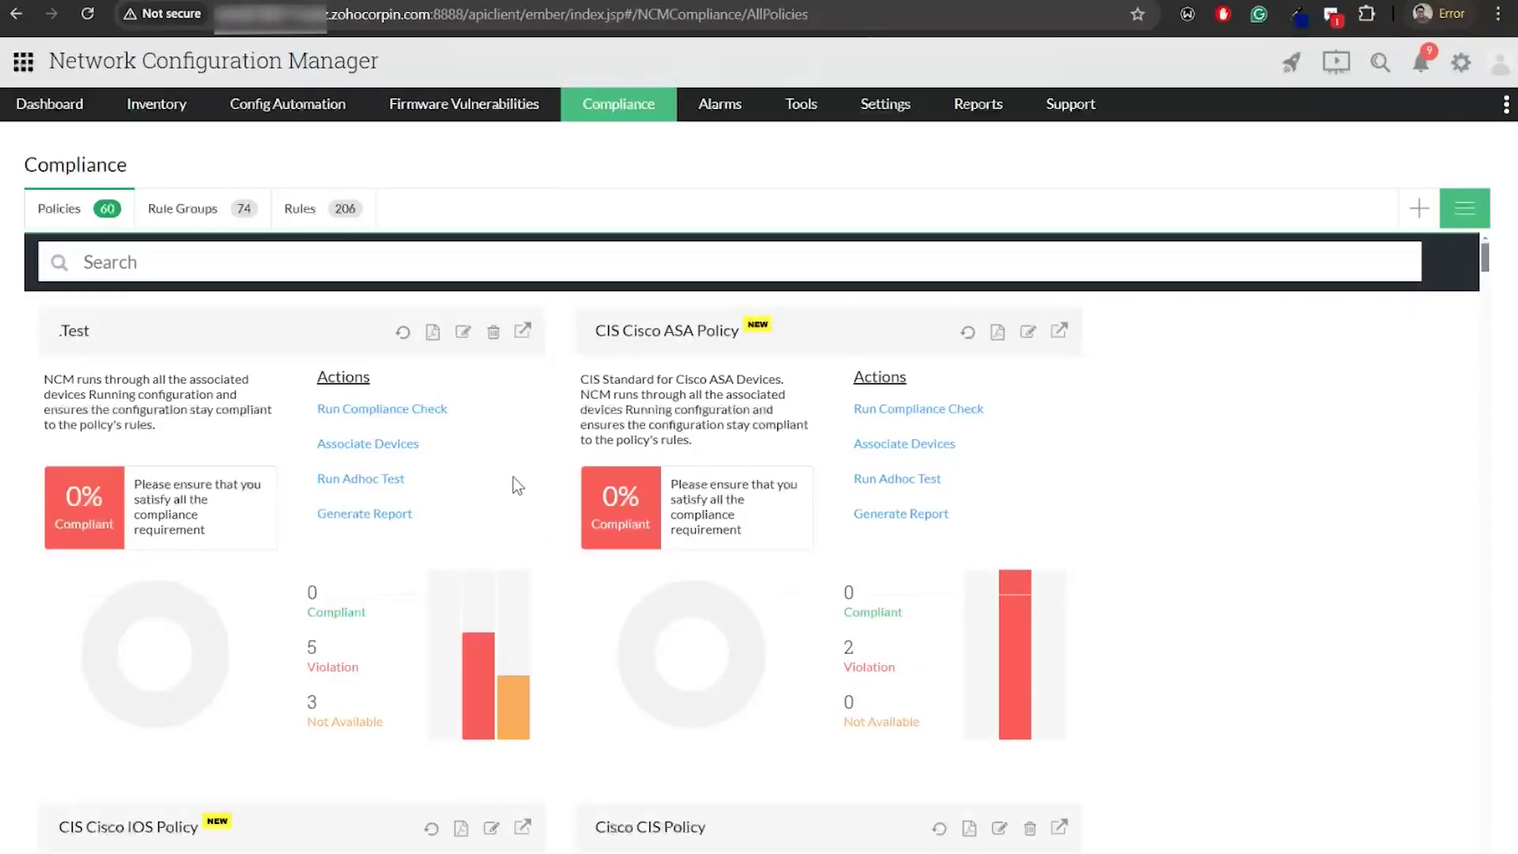
click(304, 210)
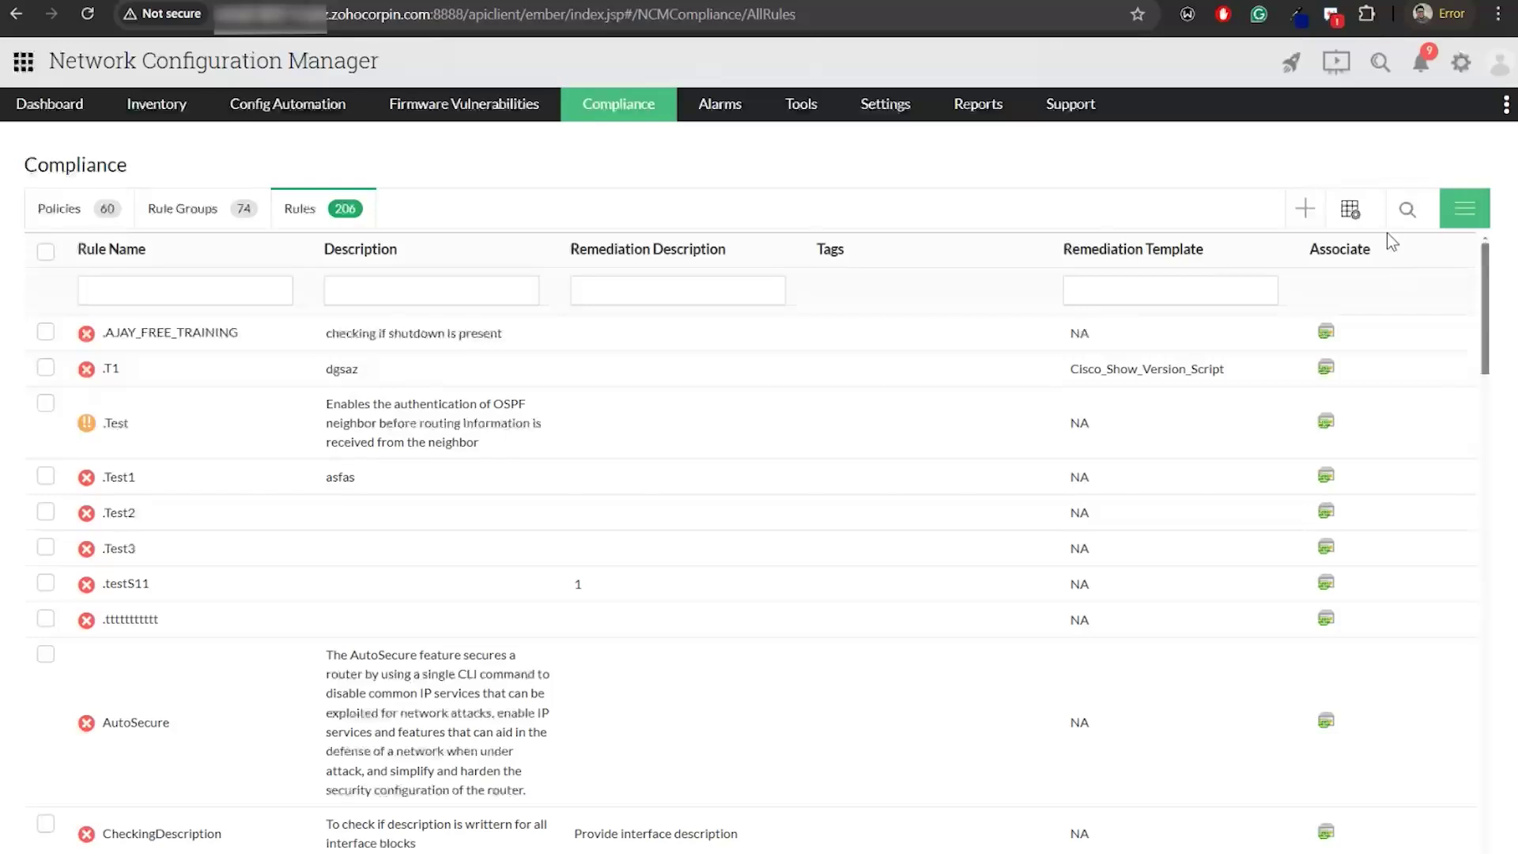
Dismiss the Add Compliance Rule form unsaved and filter rule names by 'nop'
click(1304, 209)
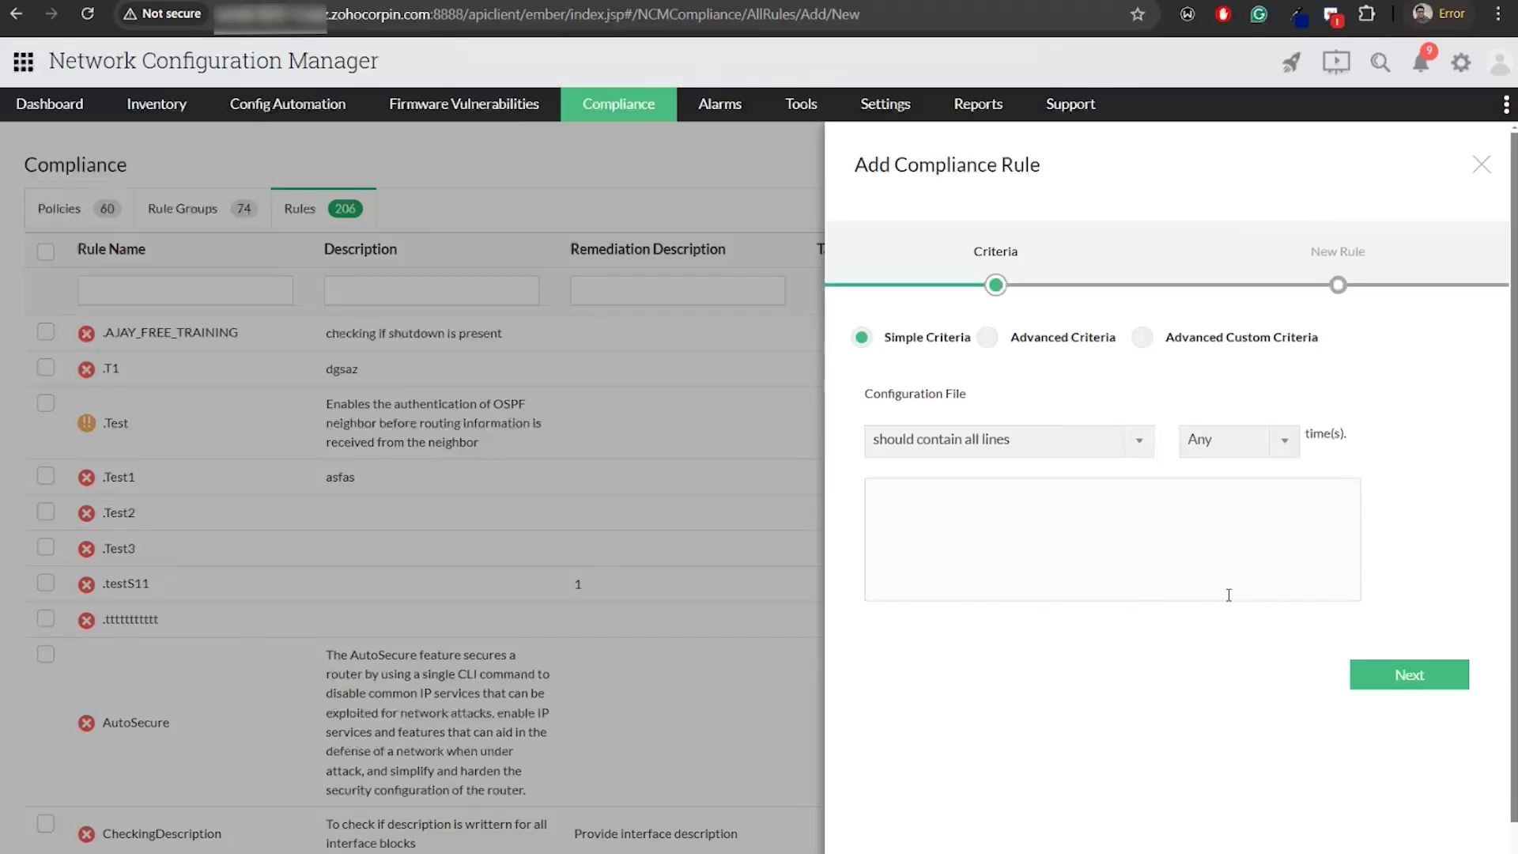
click(1482, 166)
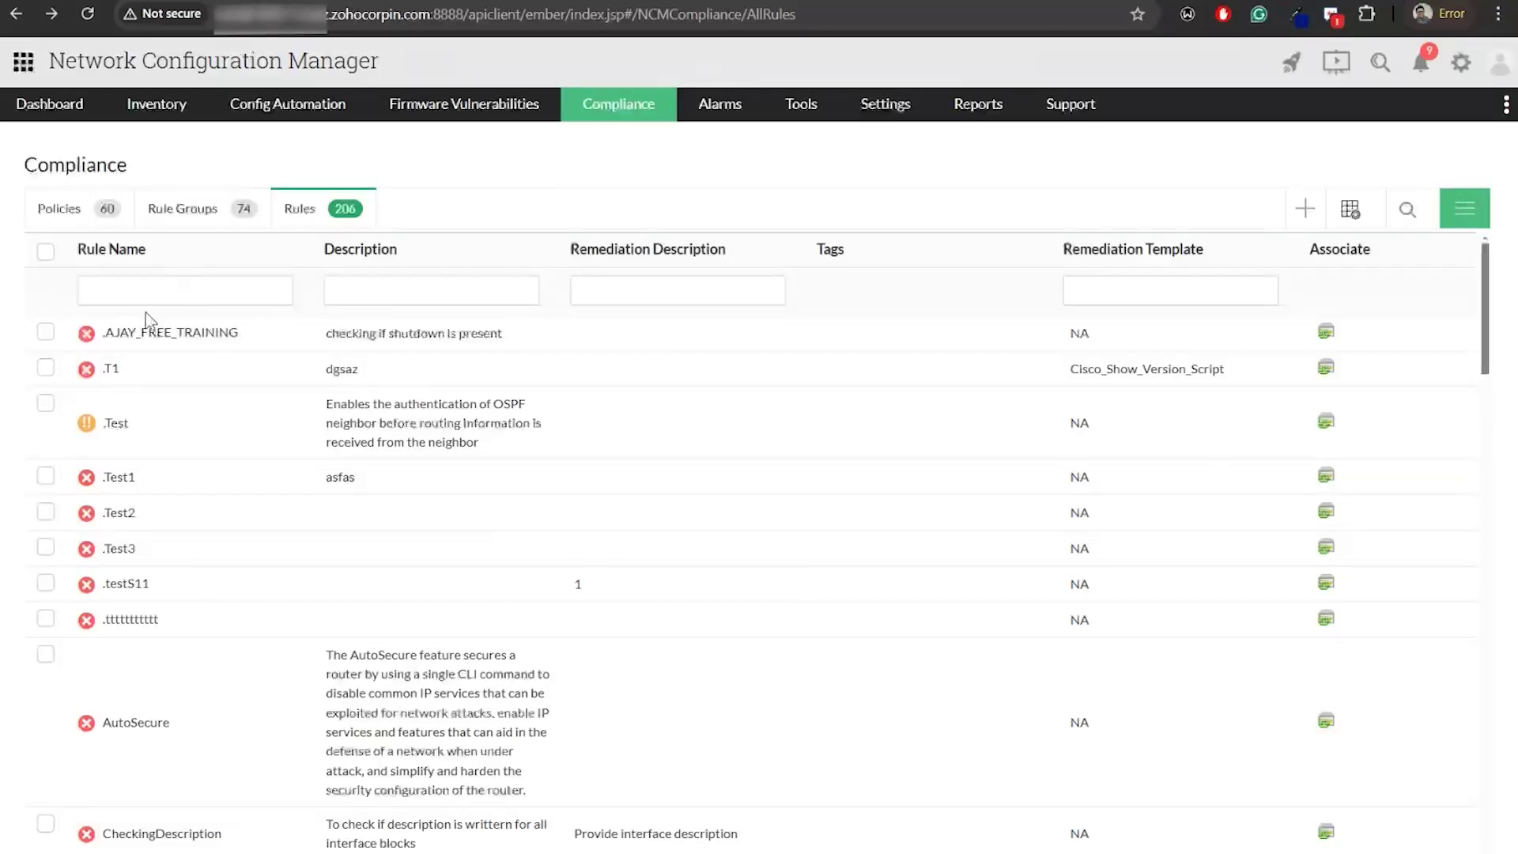
click(157, 287)
click(210, 335)
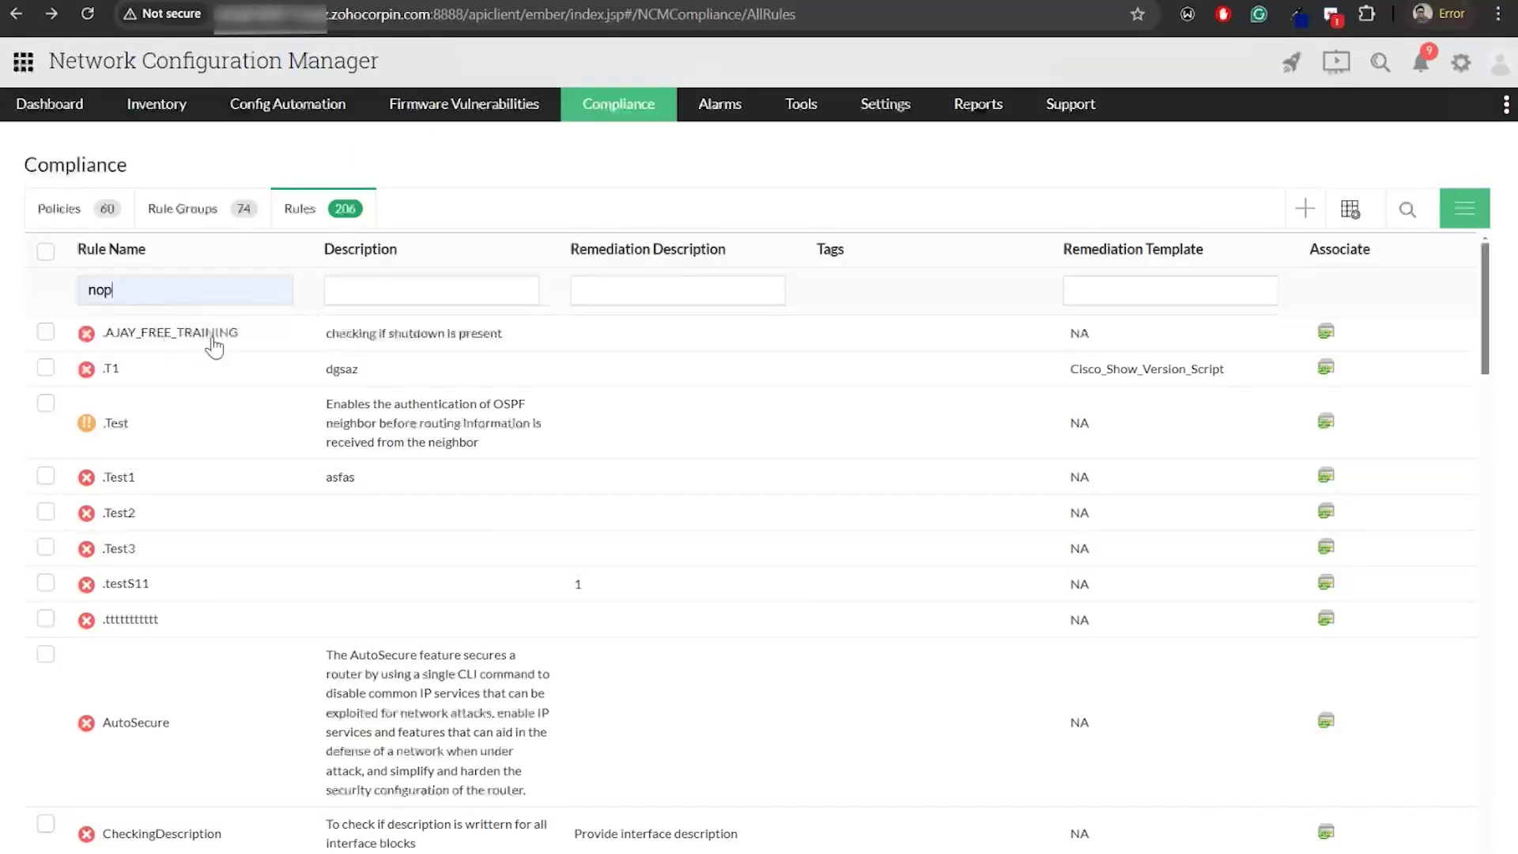
Edit NoPublicCommunity to use the No_SNMP_public remediation configlet and save the rule
click(211, 348)
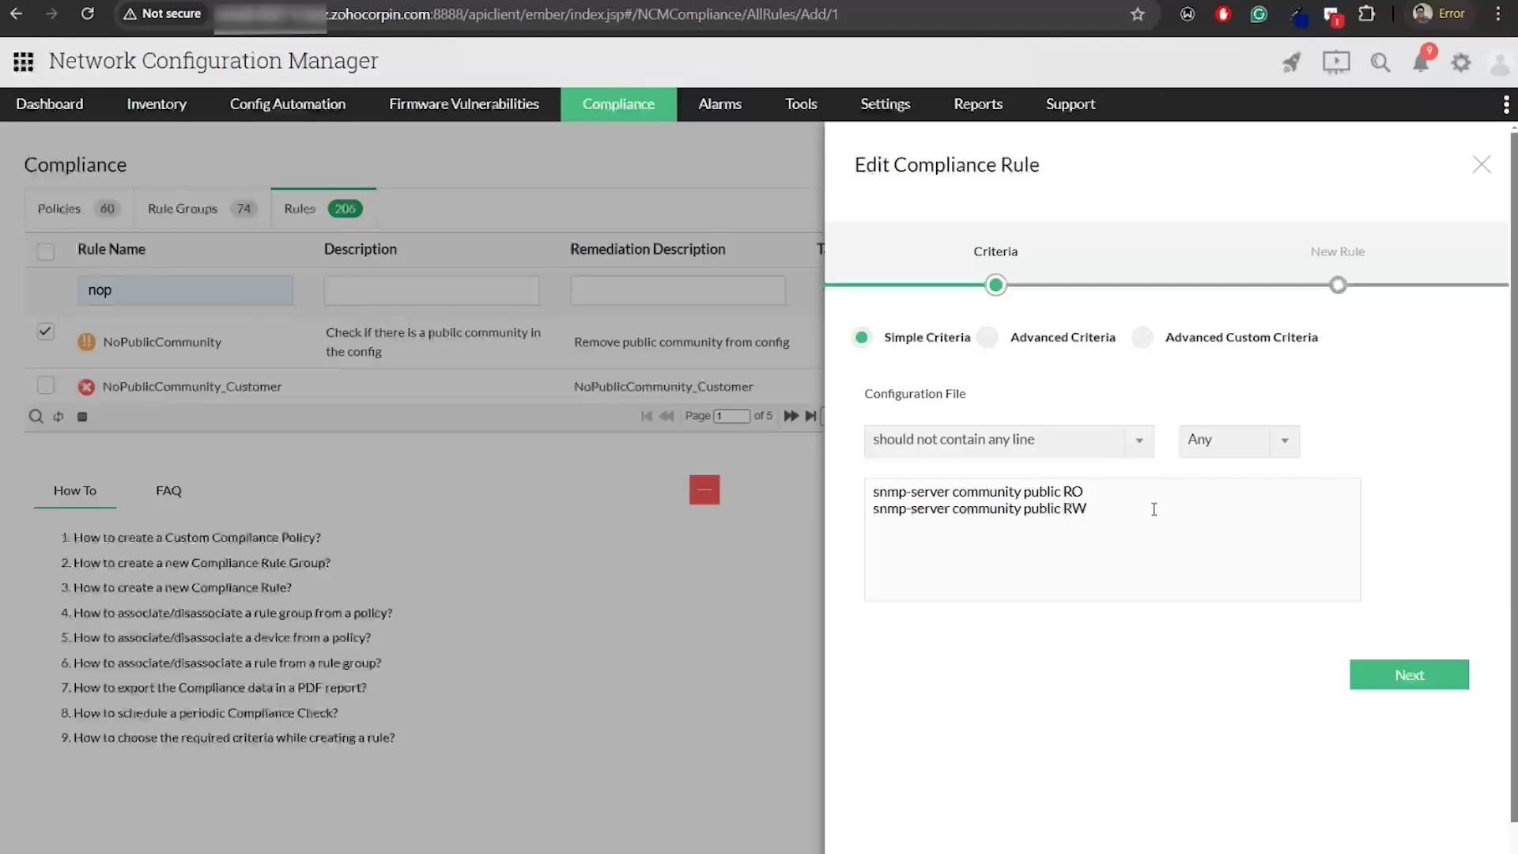
click(1412, 678)
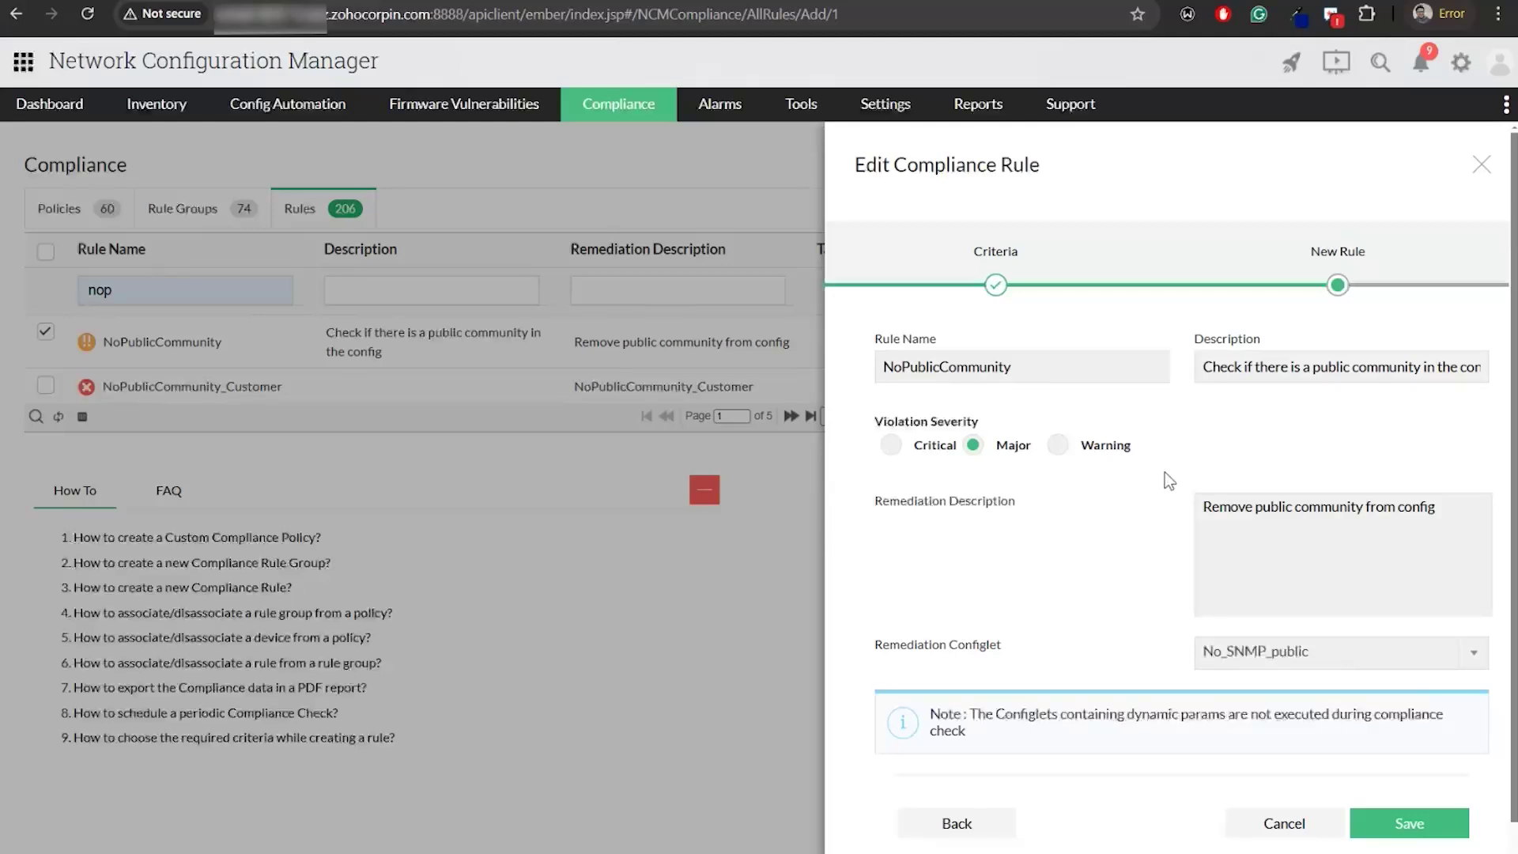
click(1225, 586)
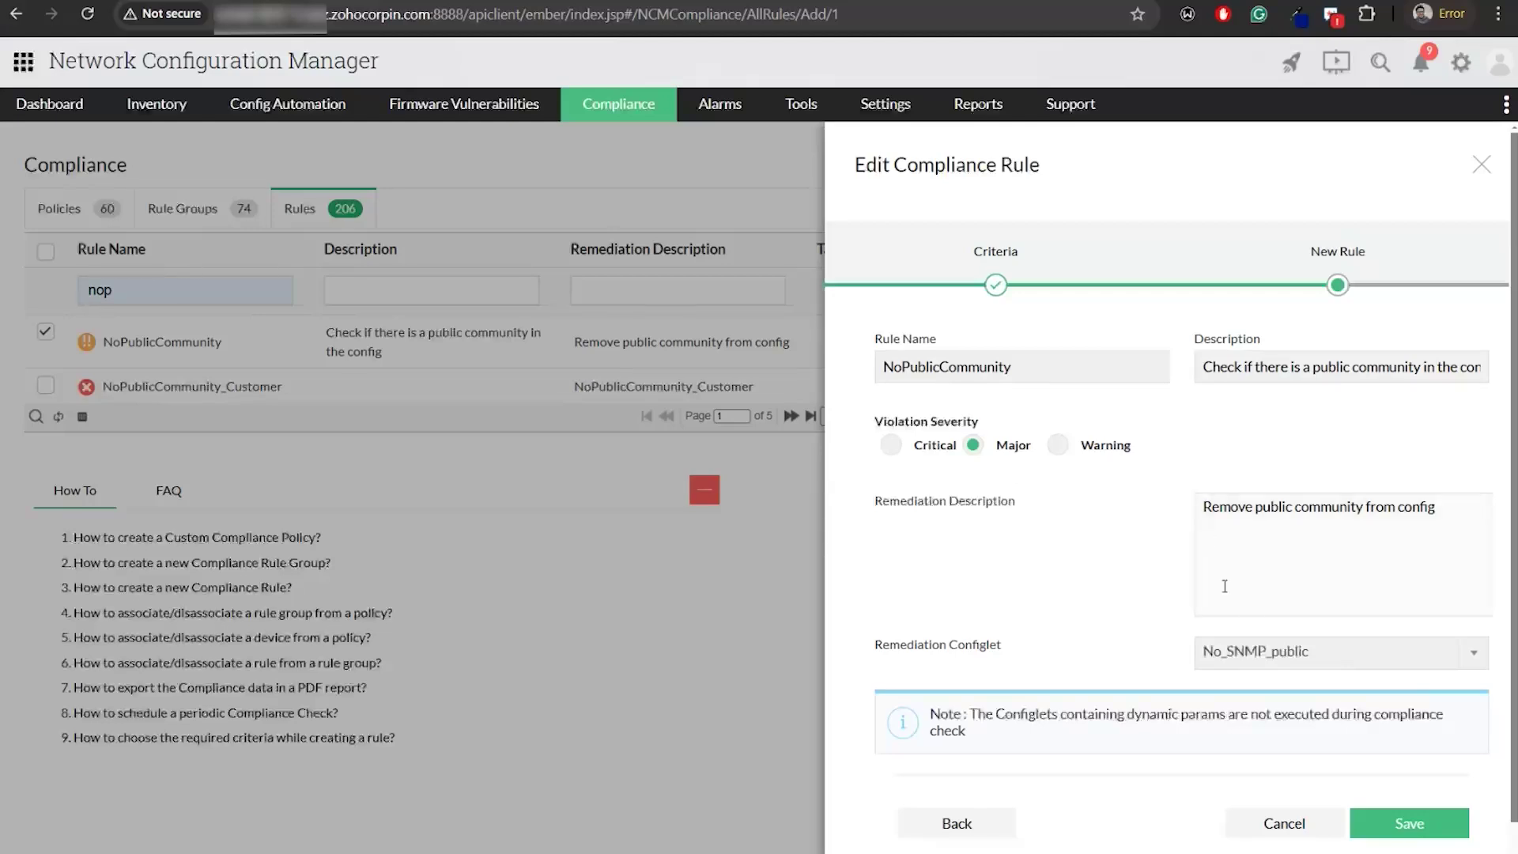
click(1275, 666)
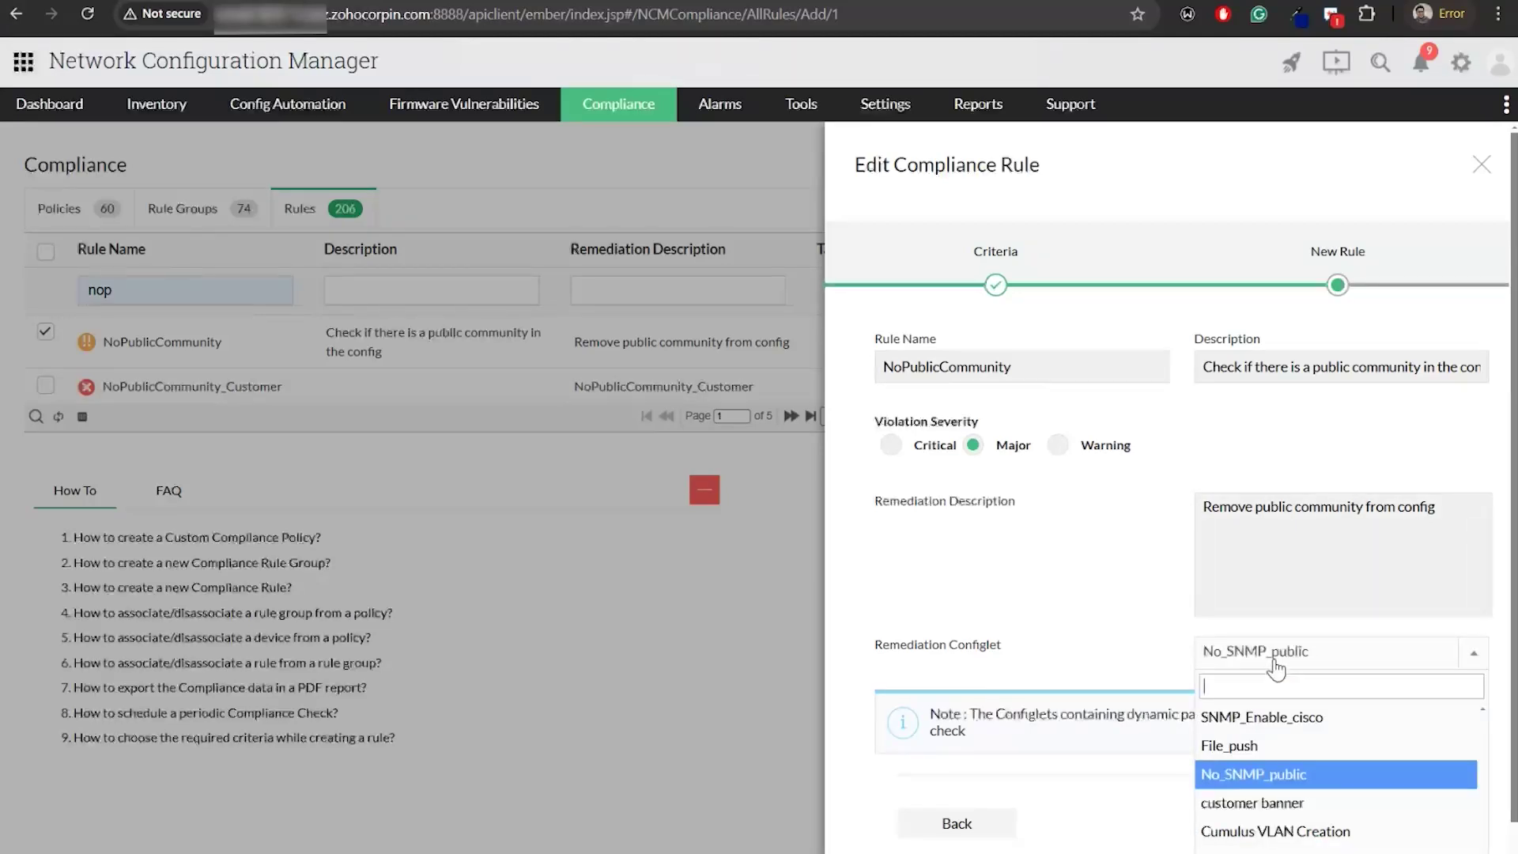
click(1283, 785)
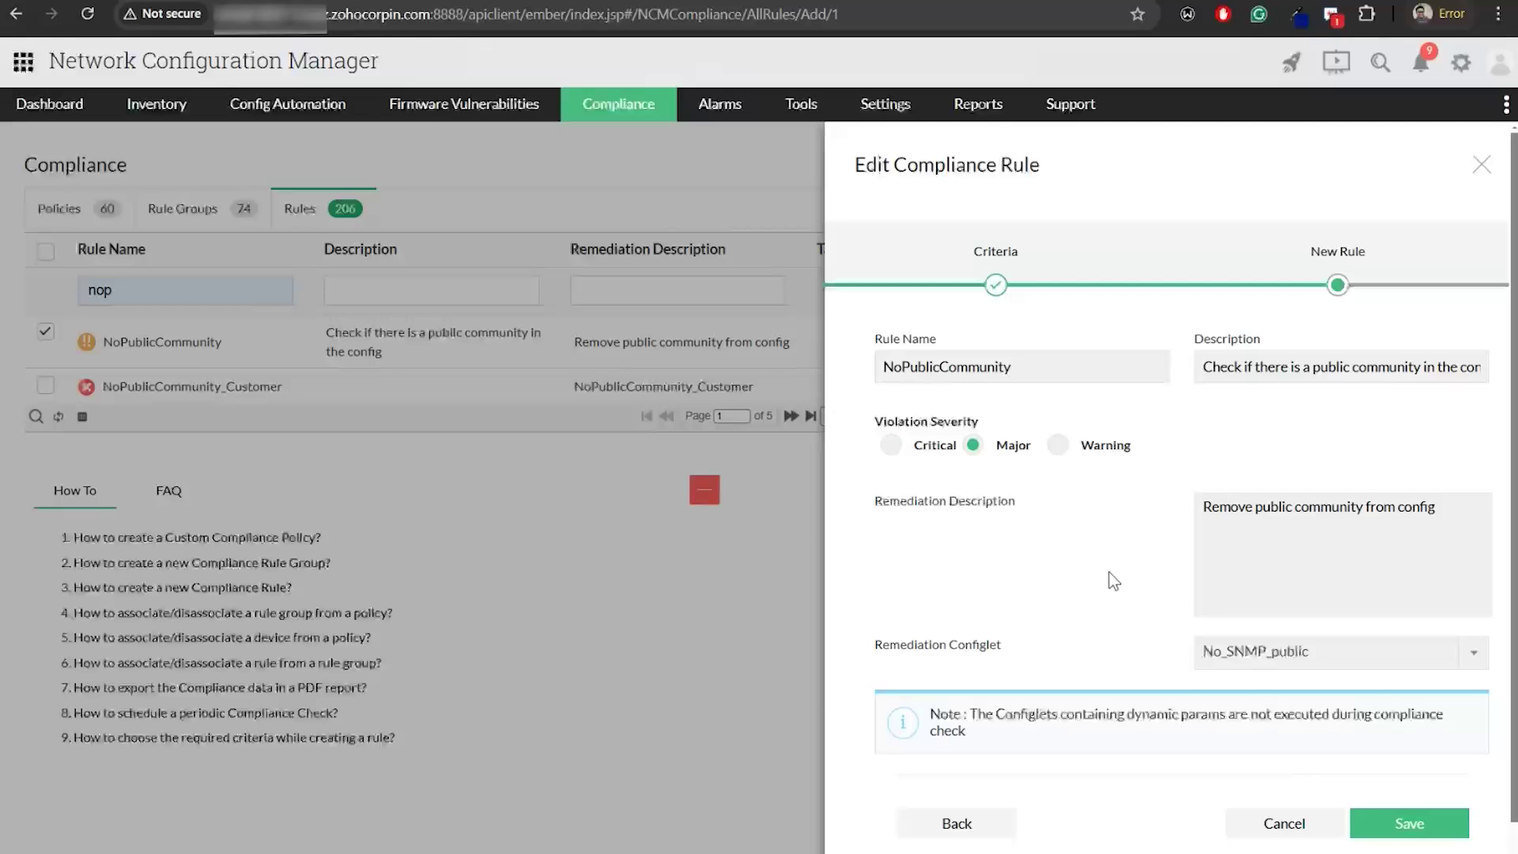
scroll(1115, 589, down, 1)
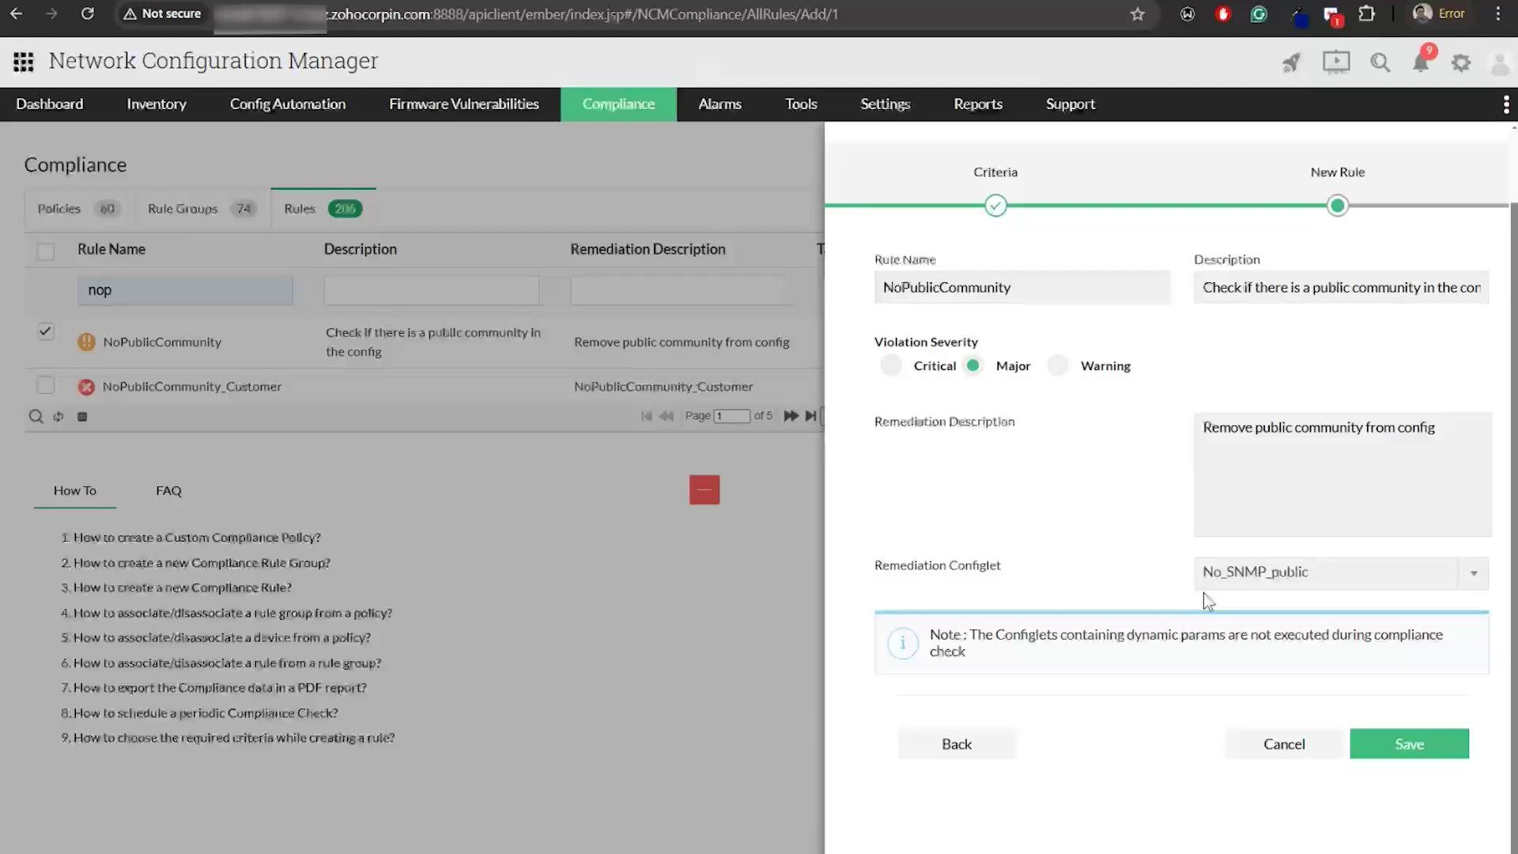
click(1410, 746)
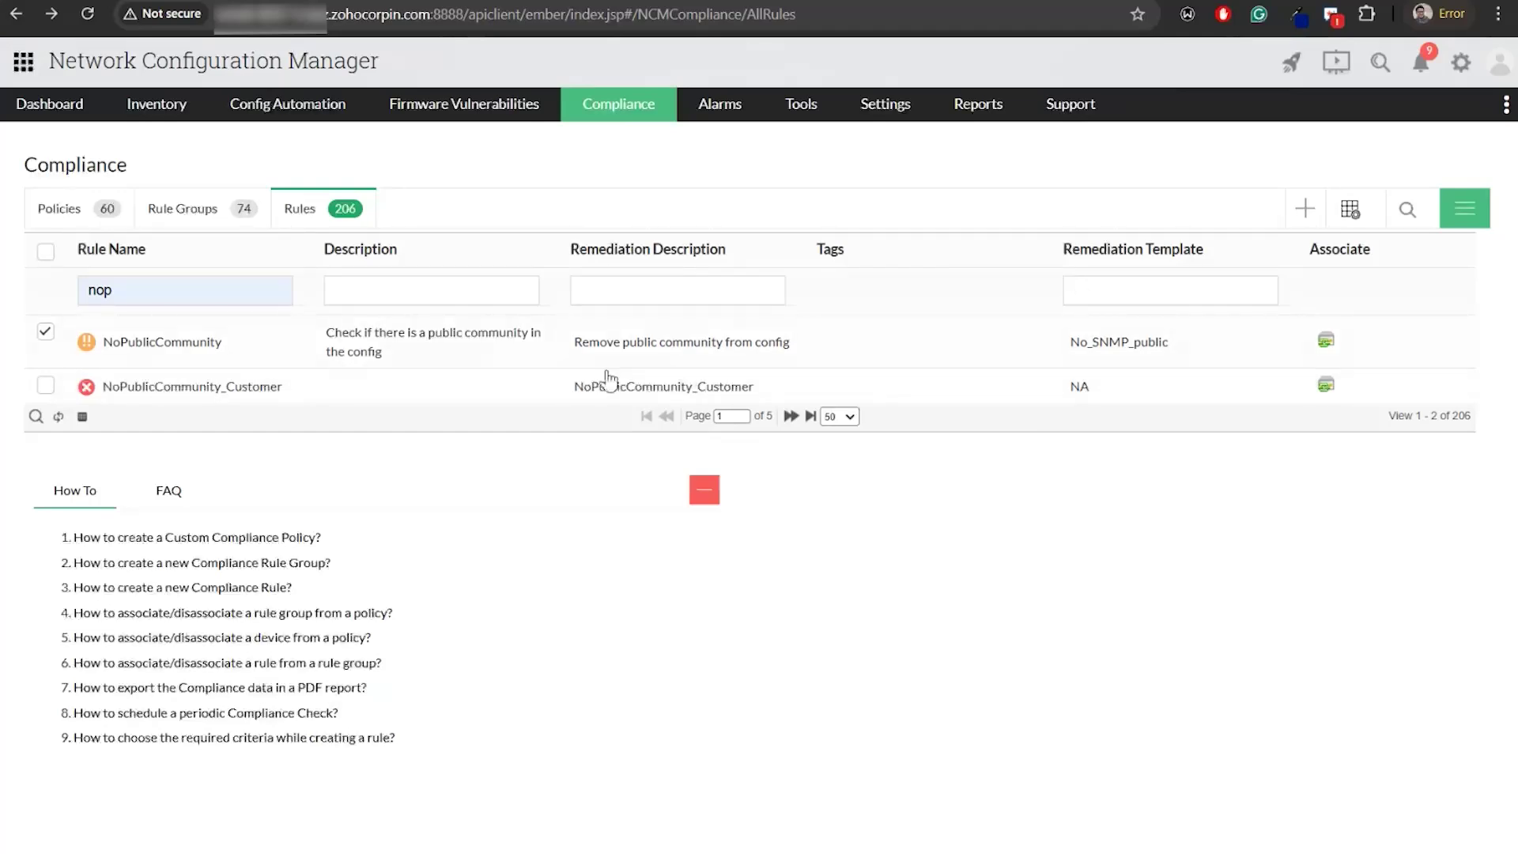
Via Associate To Rule Groups, add NoIPHTTPServer, target the Test RG group, and save
click(1464, 214)
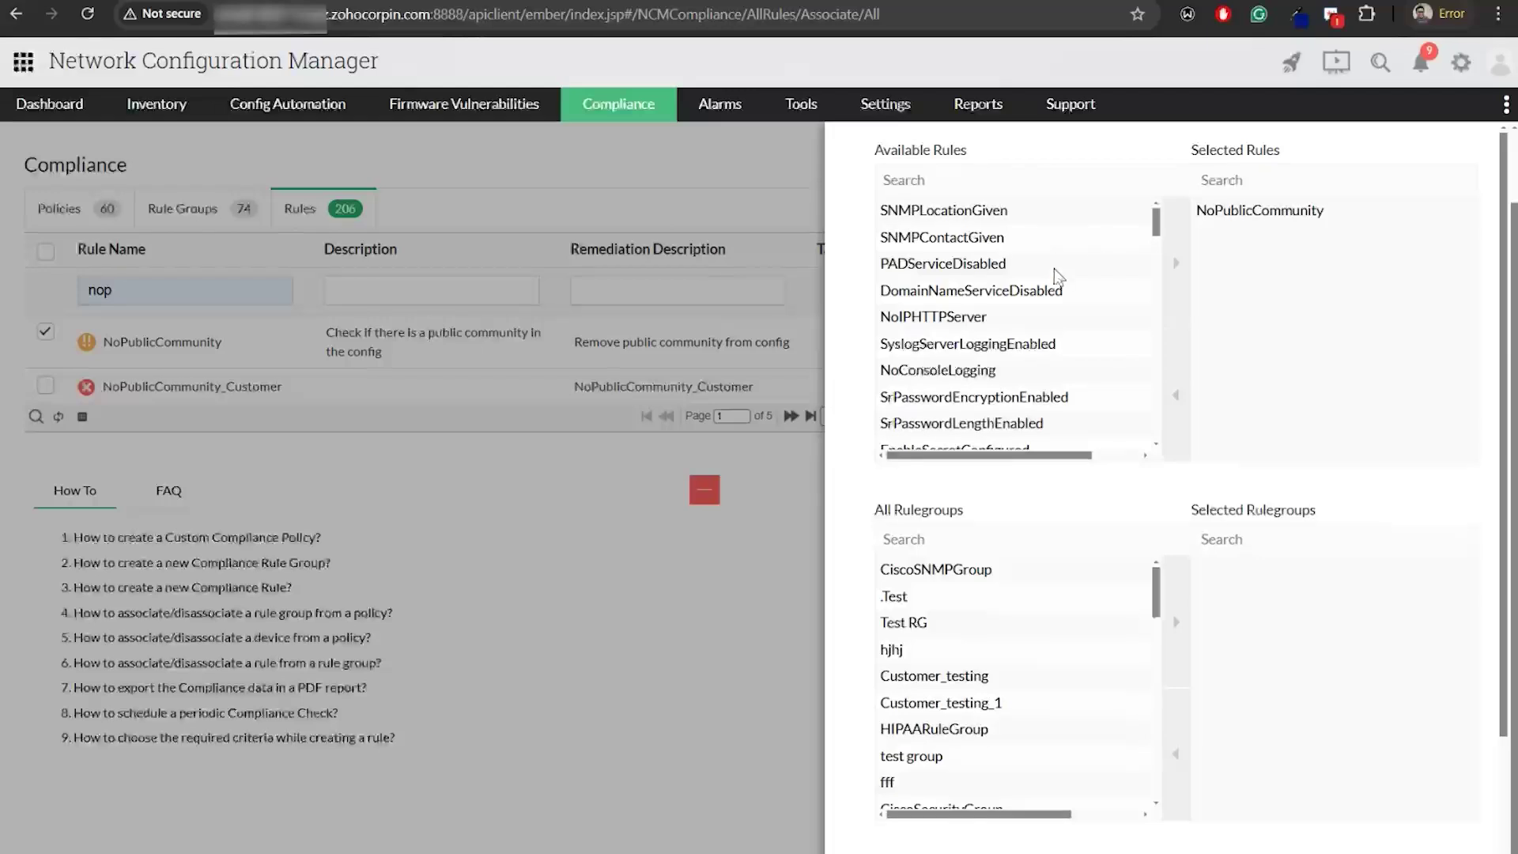
scroll(1297, 292, up, 1)
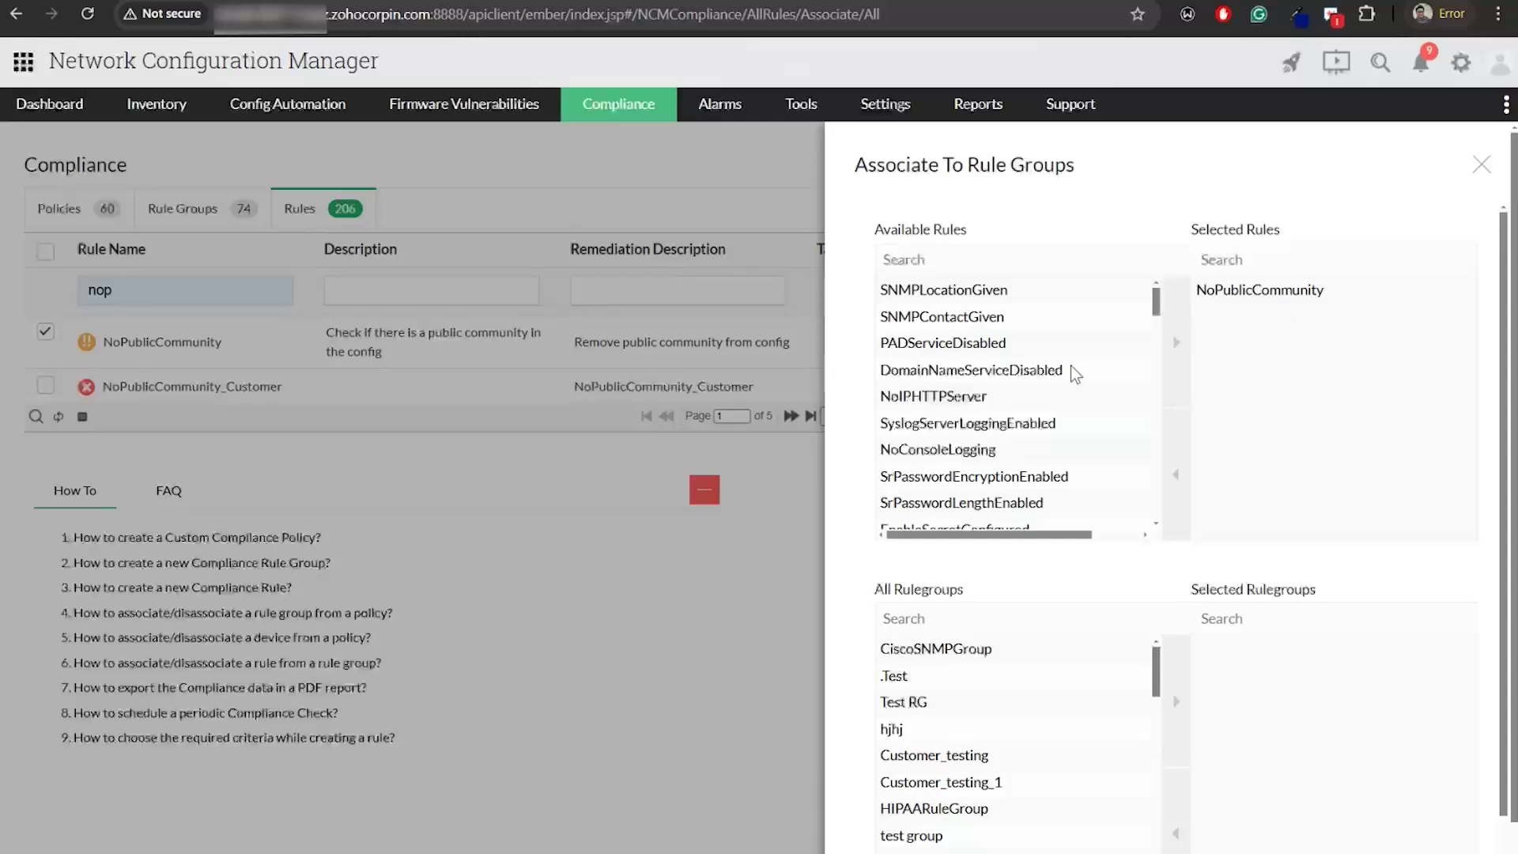
click(1022, 400)
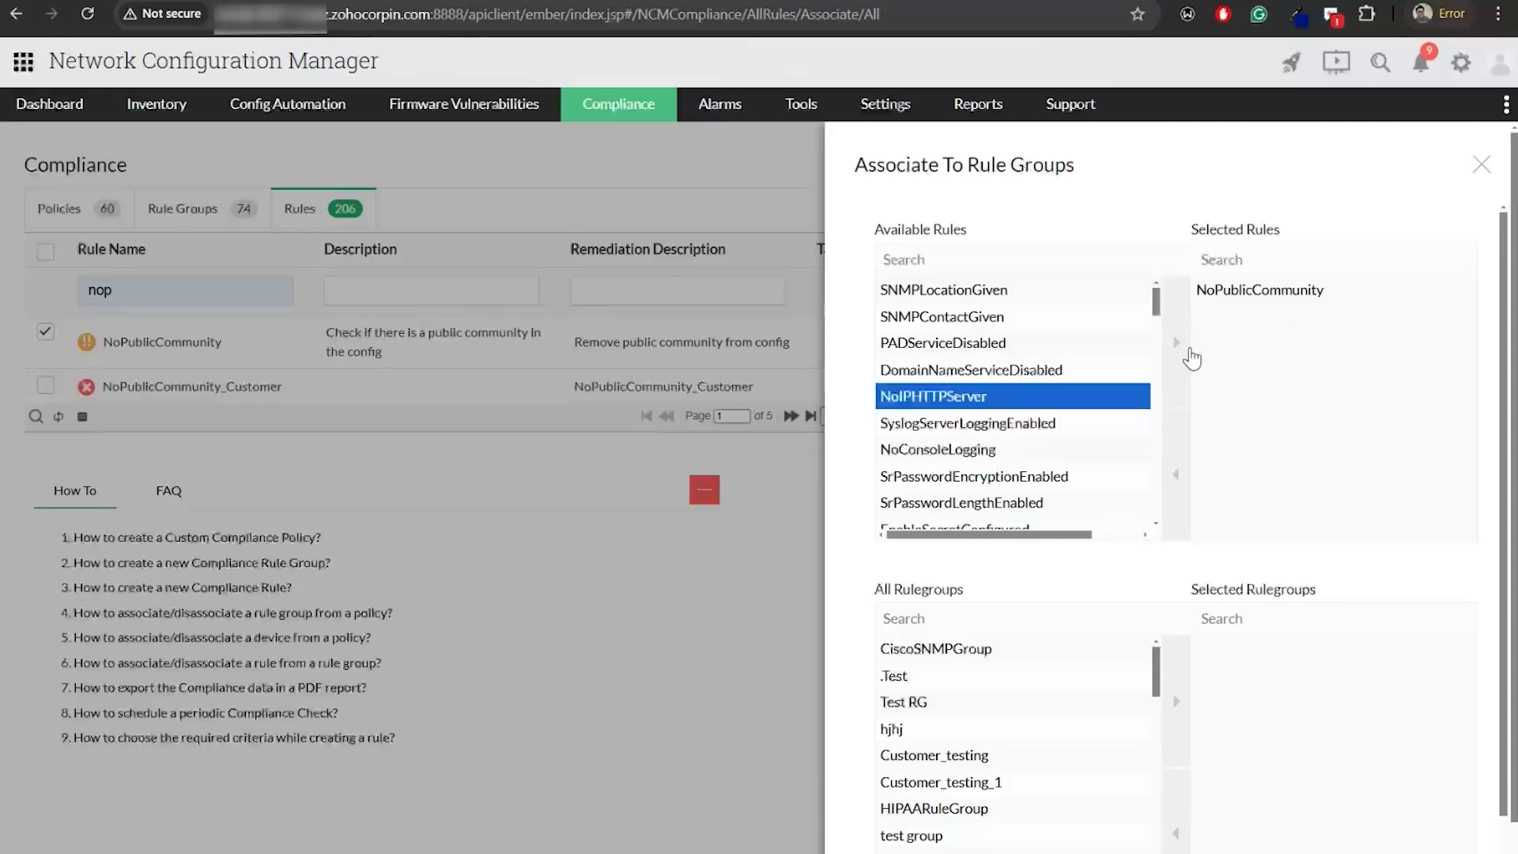
click(1188, 351)
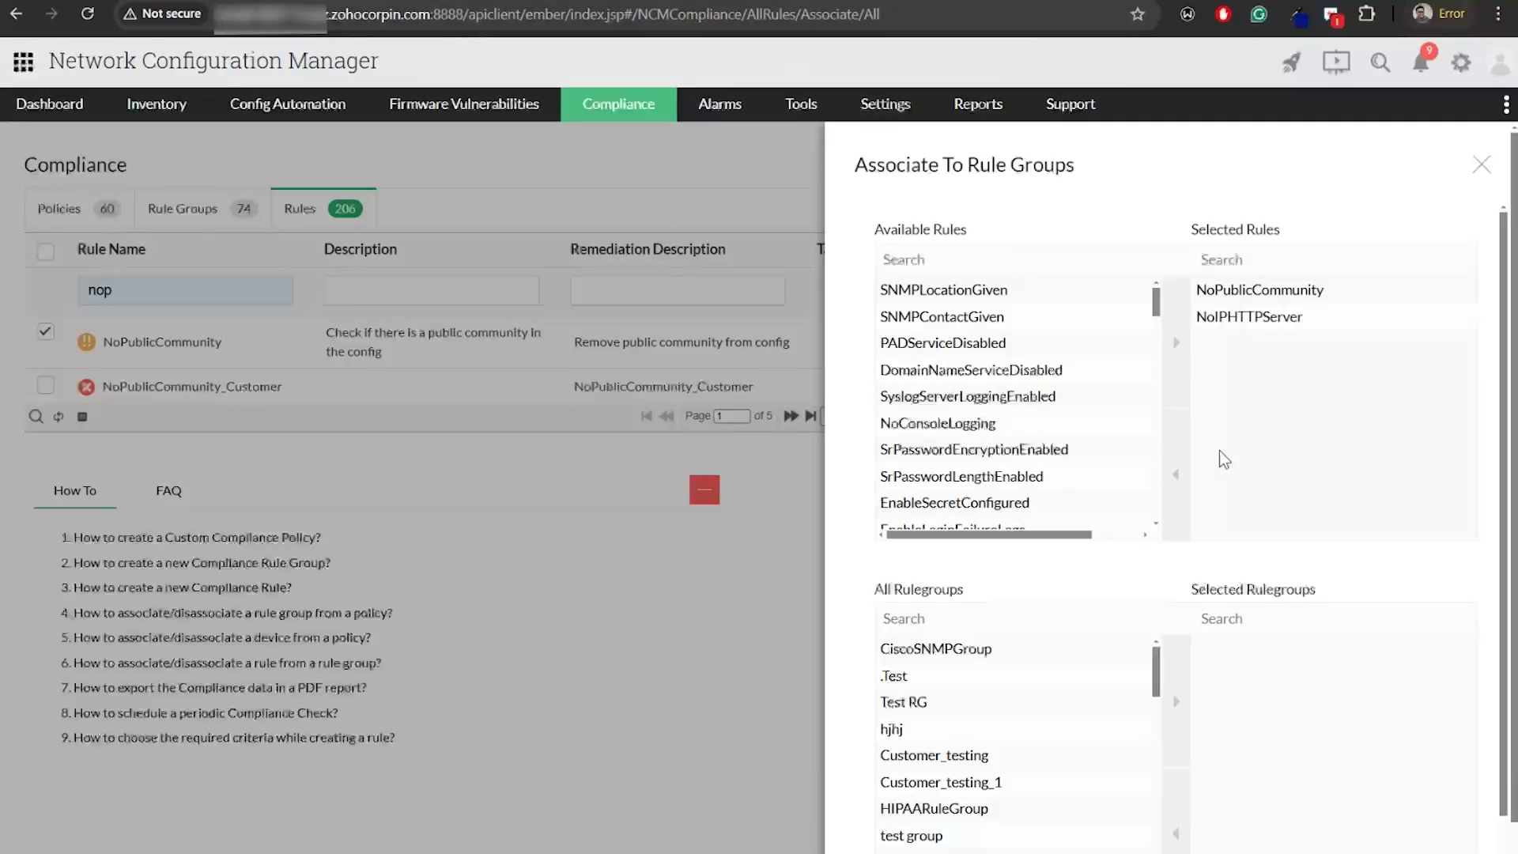
scroll(1220, 449, down, 3)
click(1059, 465)
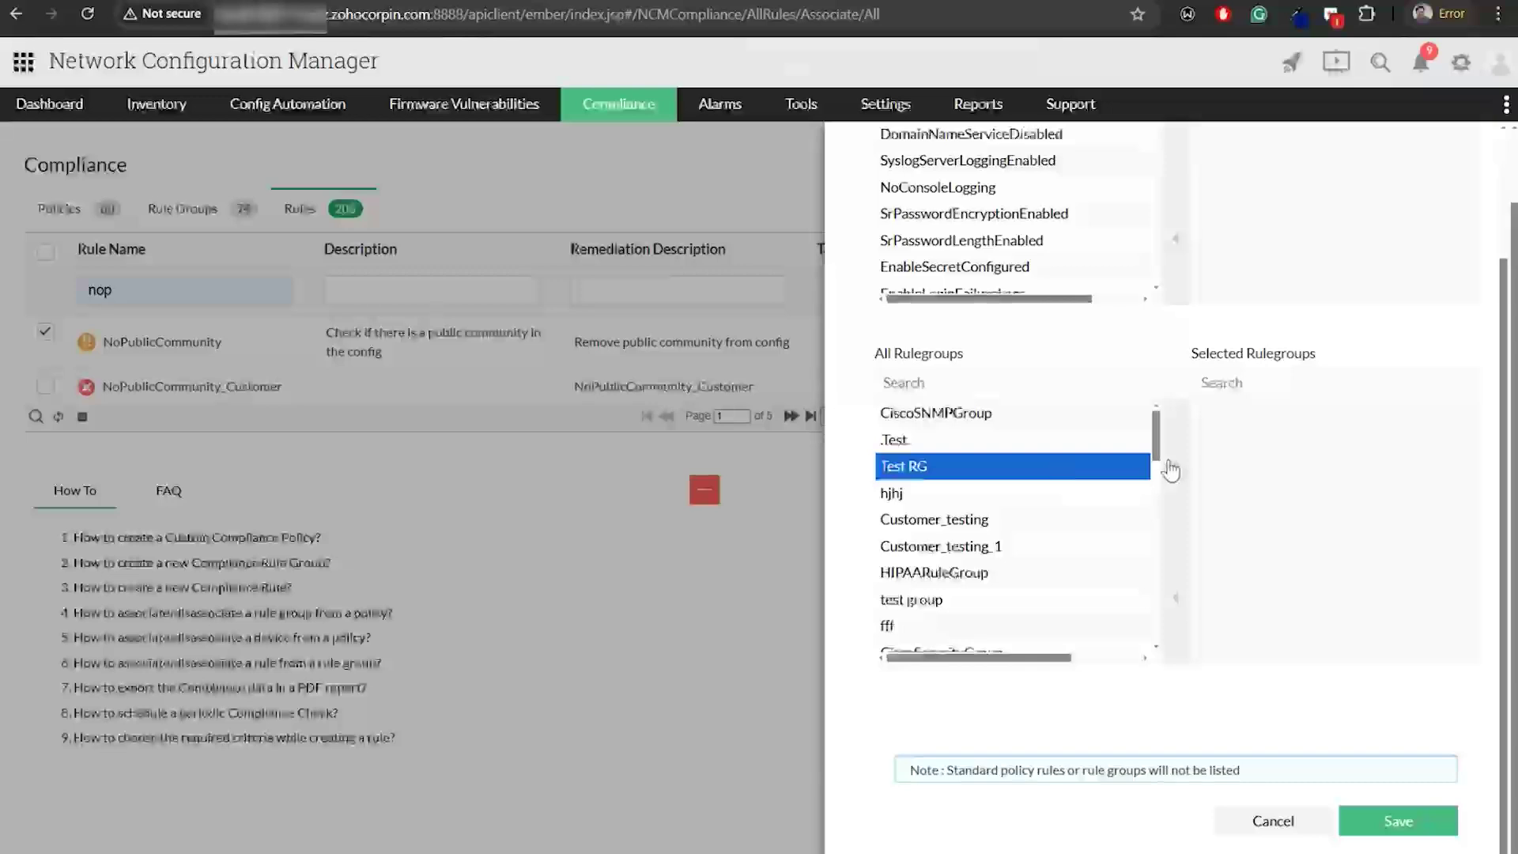
click(1184, 472)
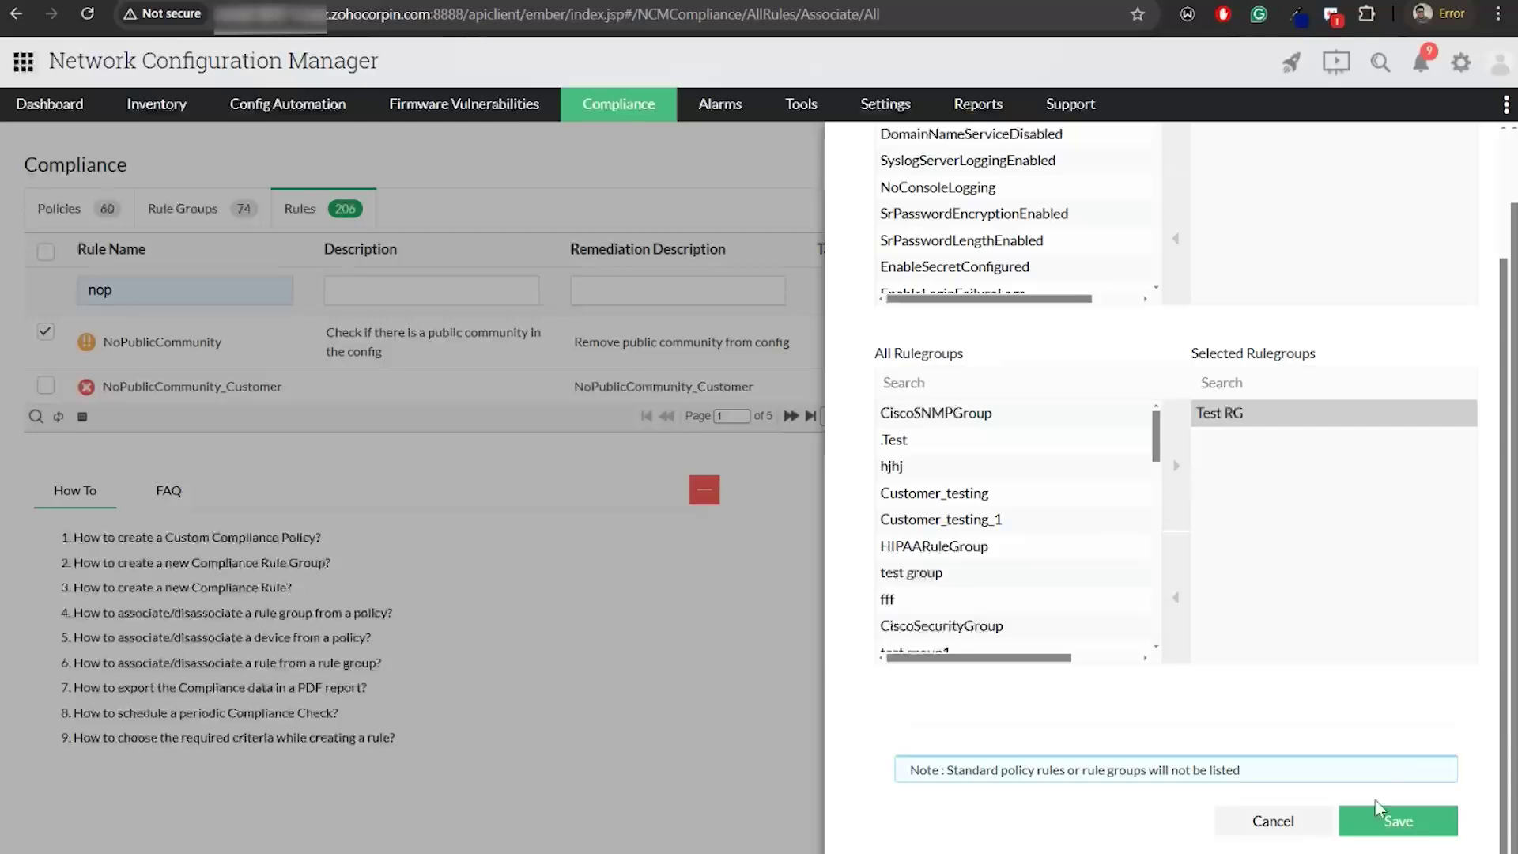
click(1393, 826)
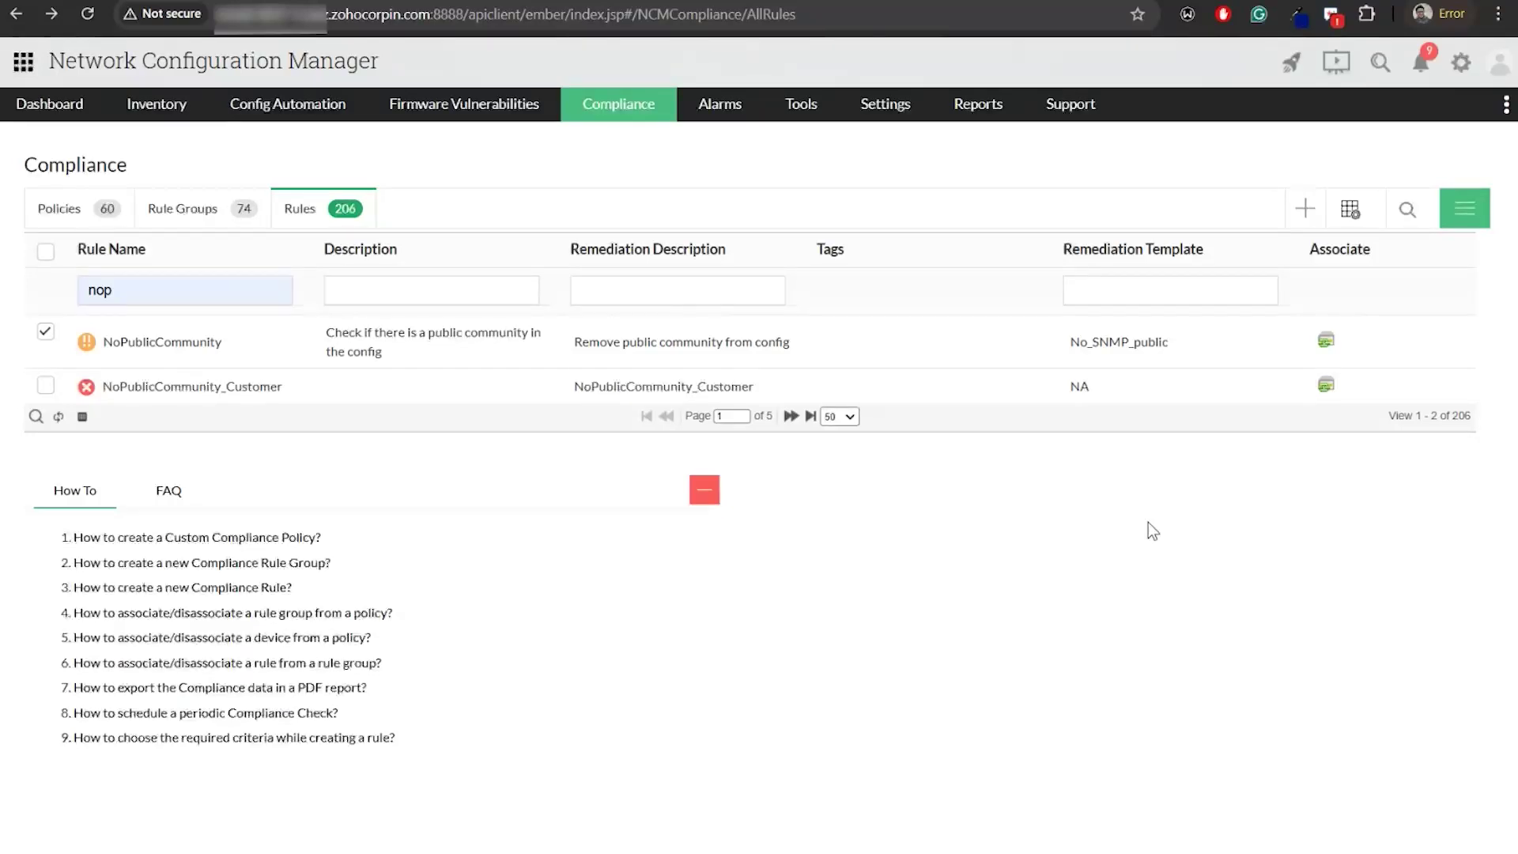
Switch to the slides and advance from Simple criteria to the Advanced criteria slide
key(alt+Tab)
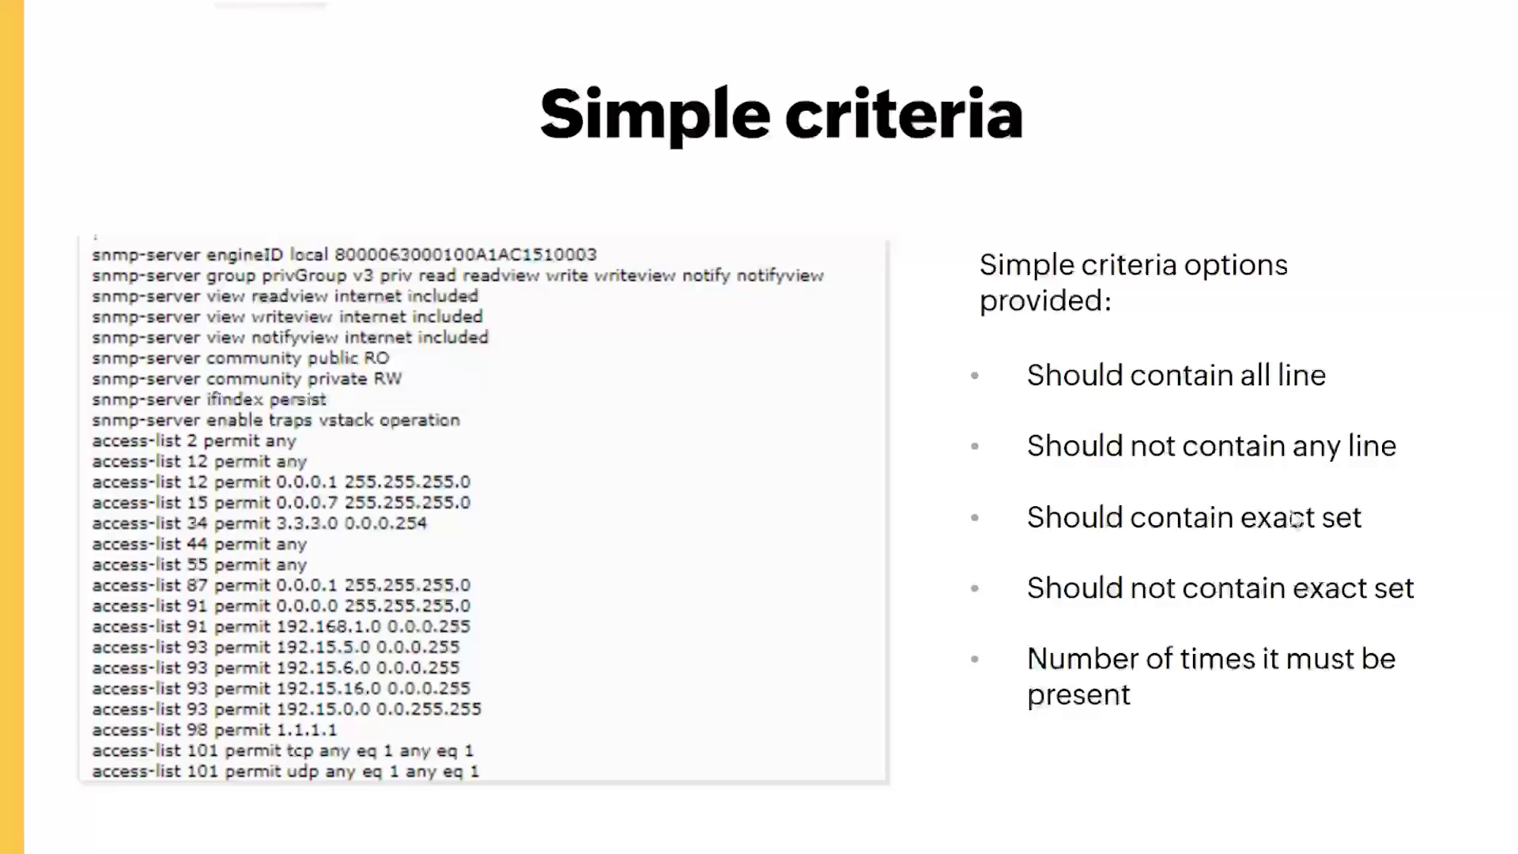
click(1296, 518)
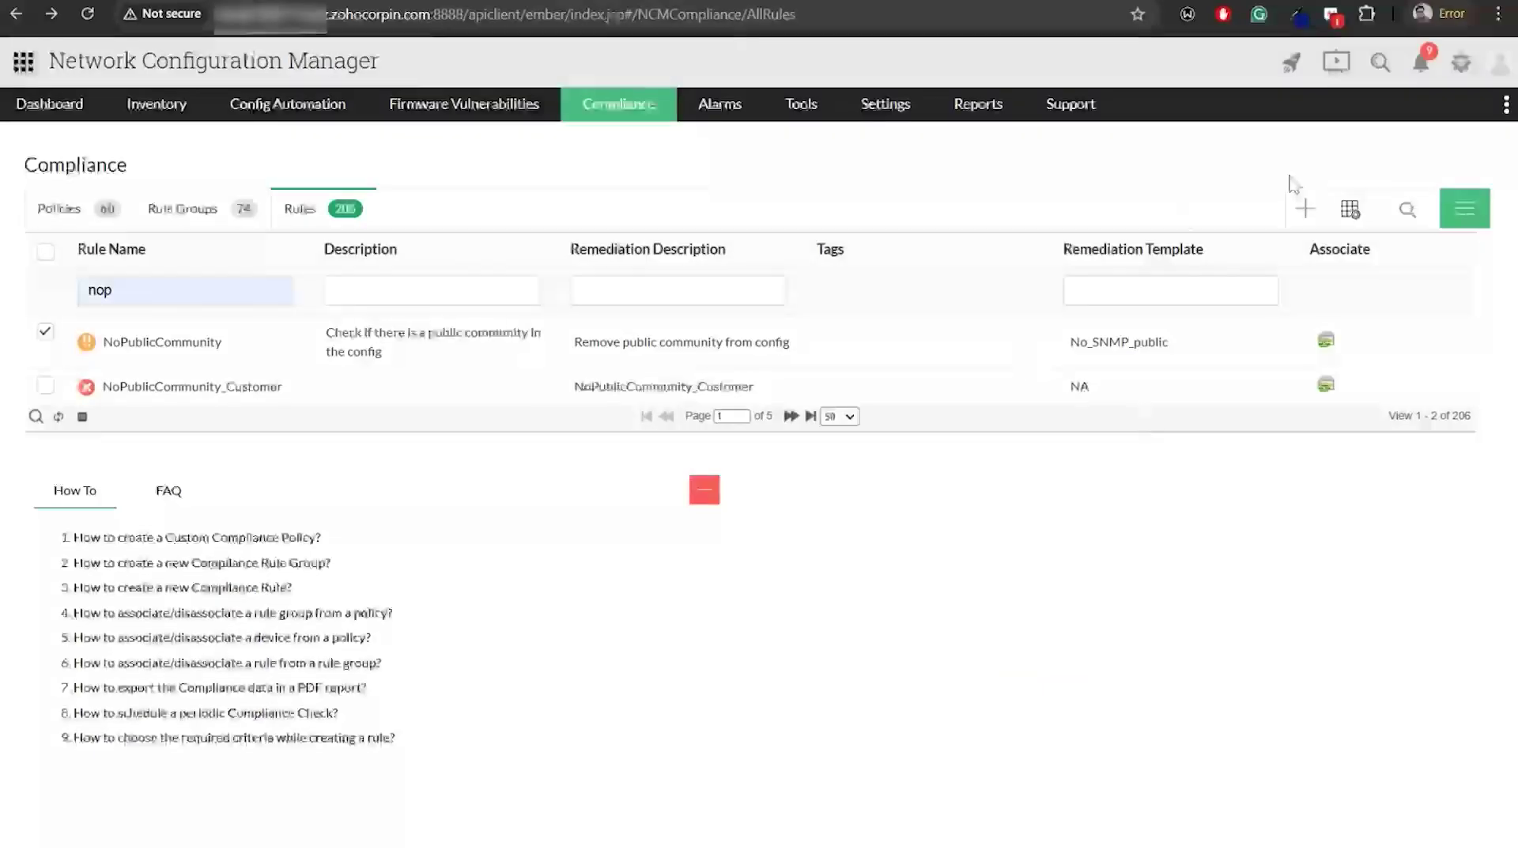
Clear the 'nop' rule-name filter and filter rules by description 'ospf'
click(1407, 209)
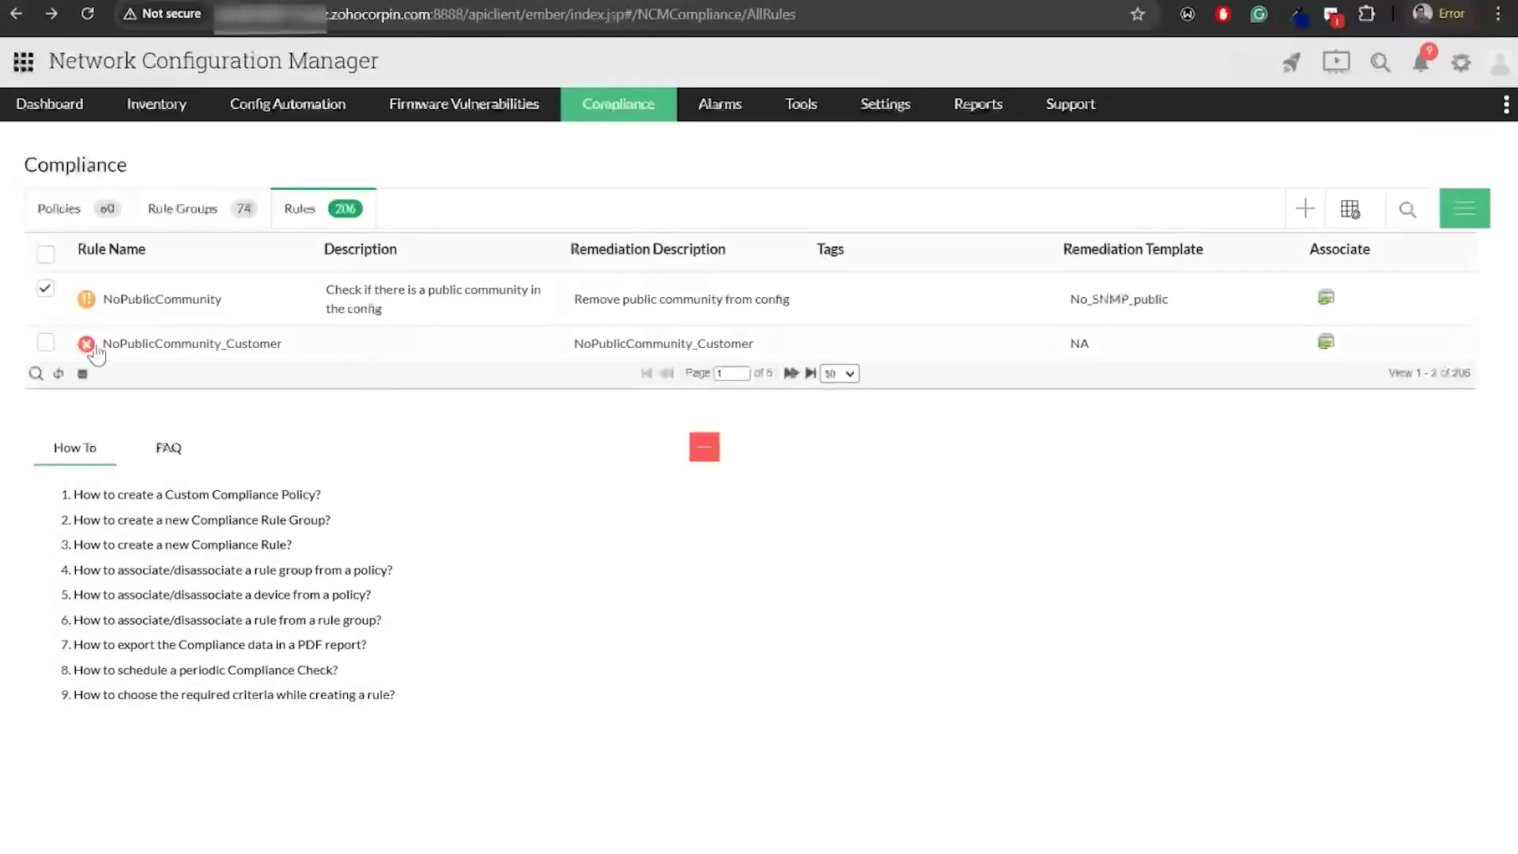
click(1408, 209)
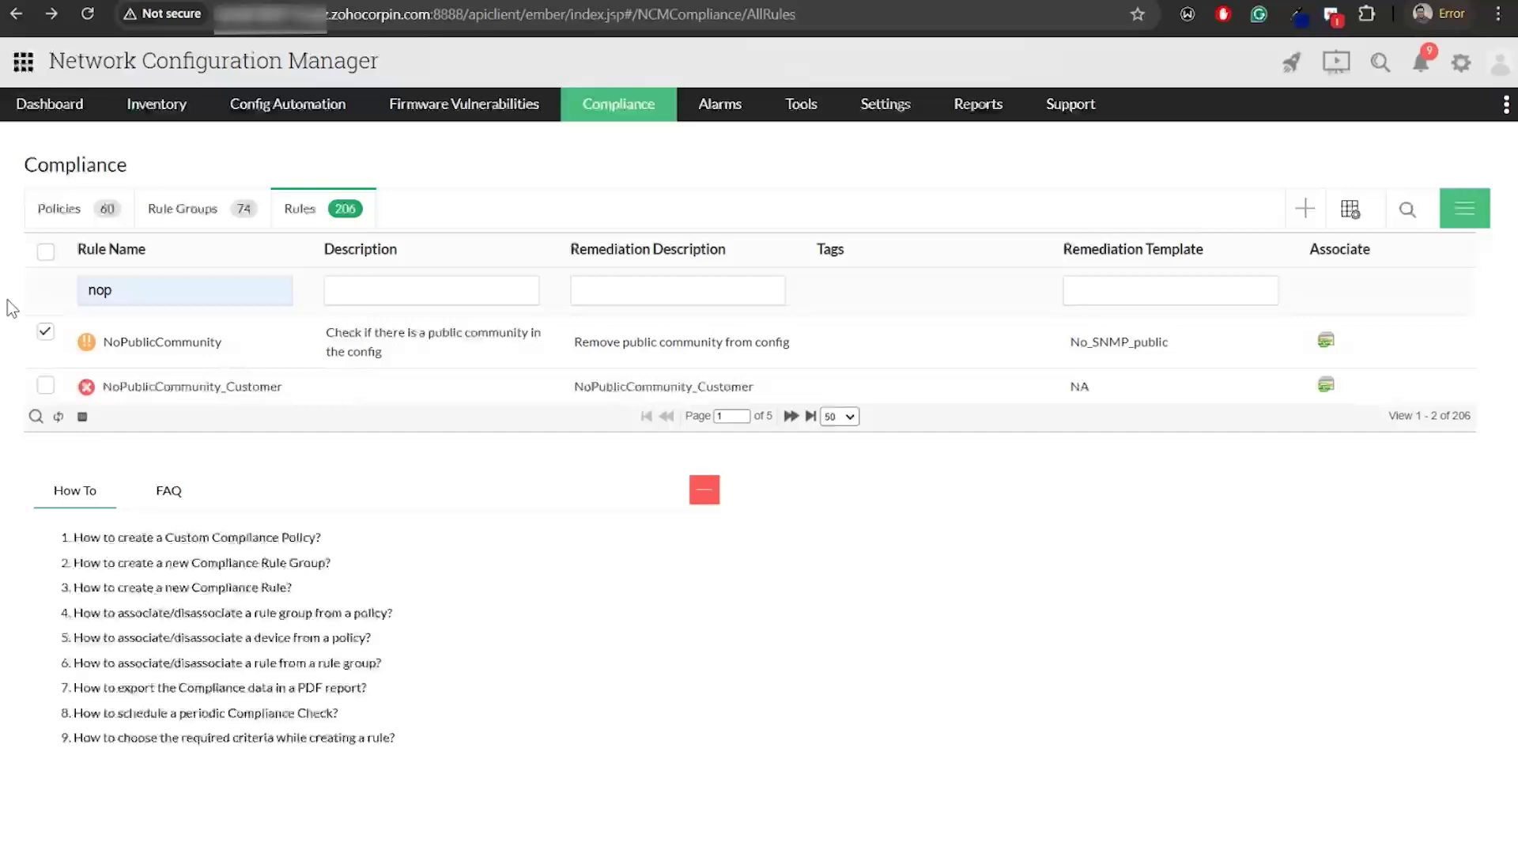
double_click(159, 290)
key(BackSpace)
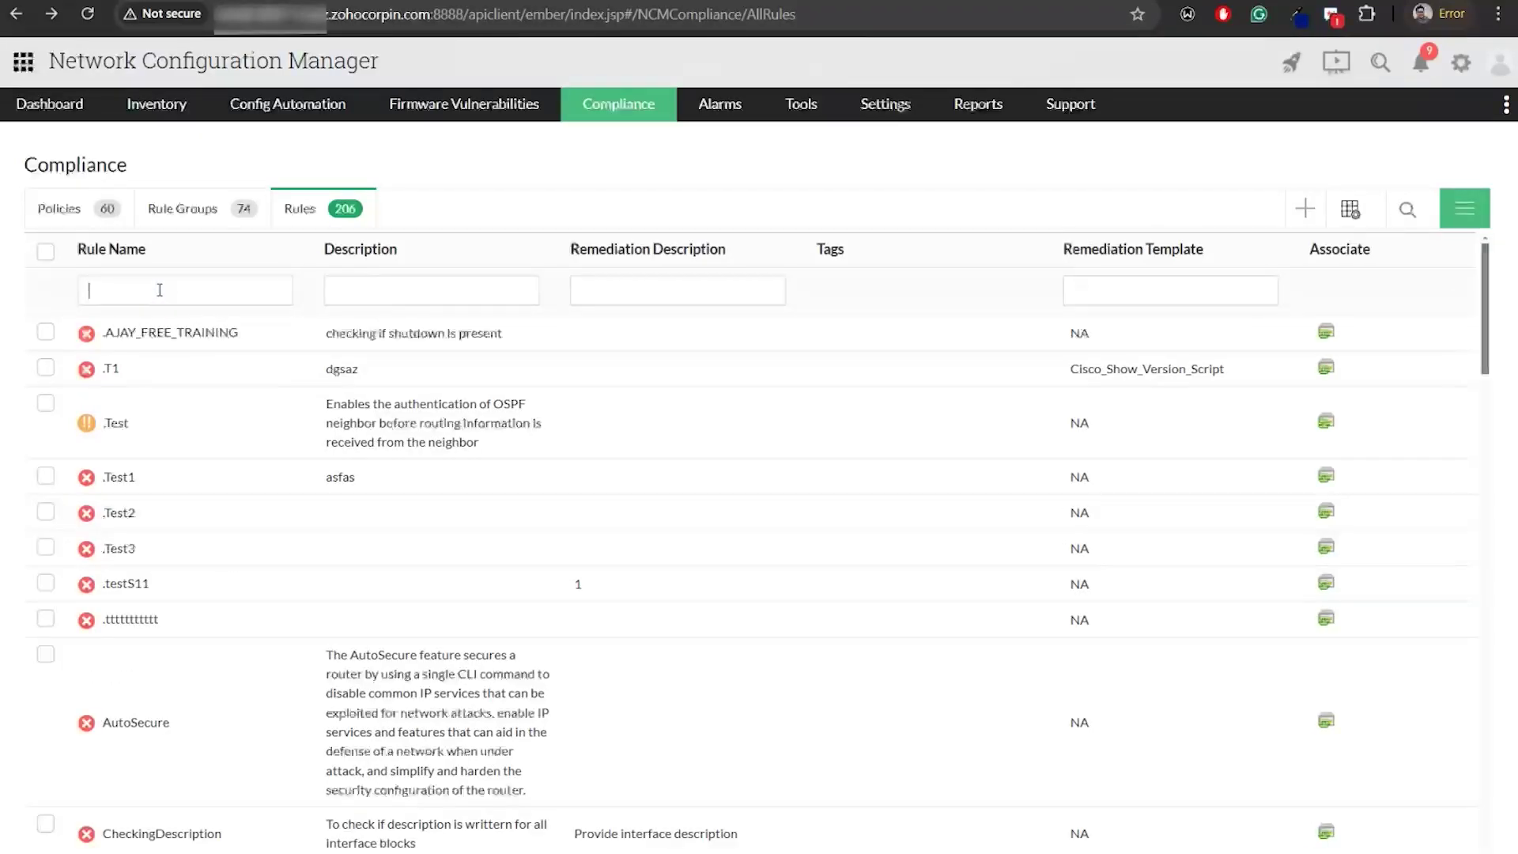
click(477, 282)
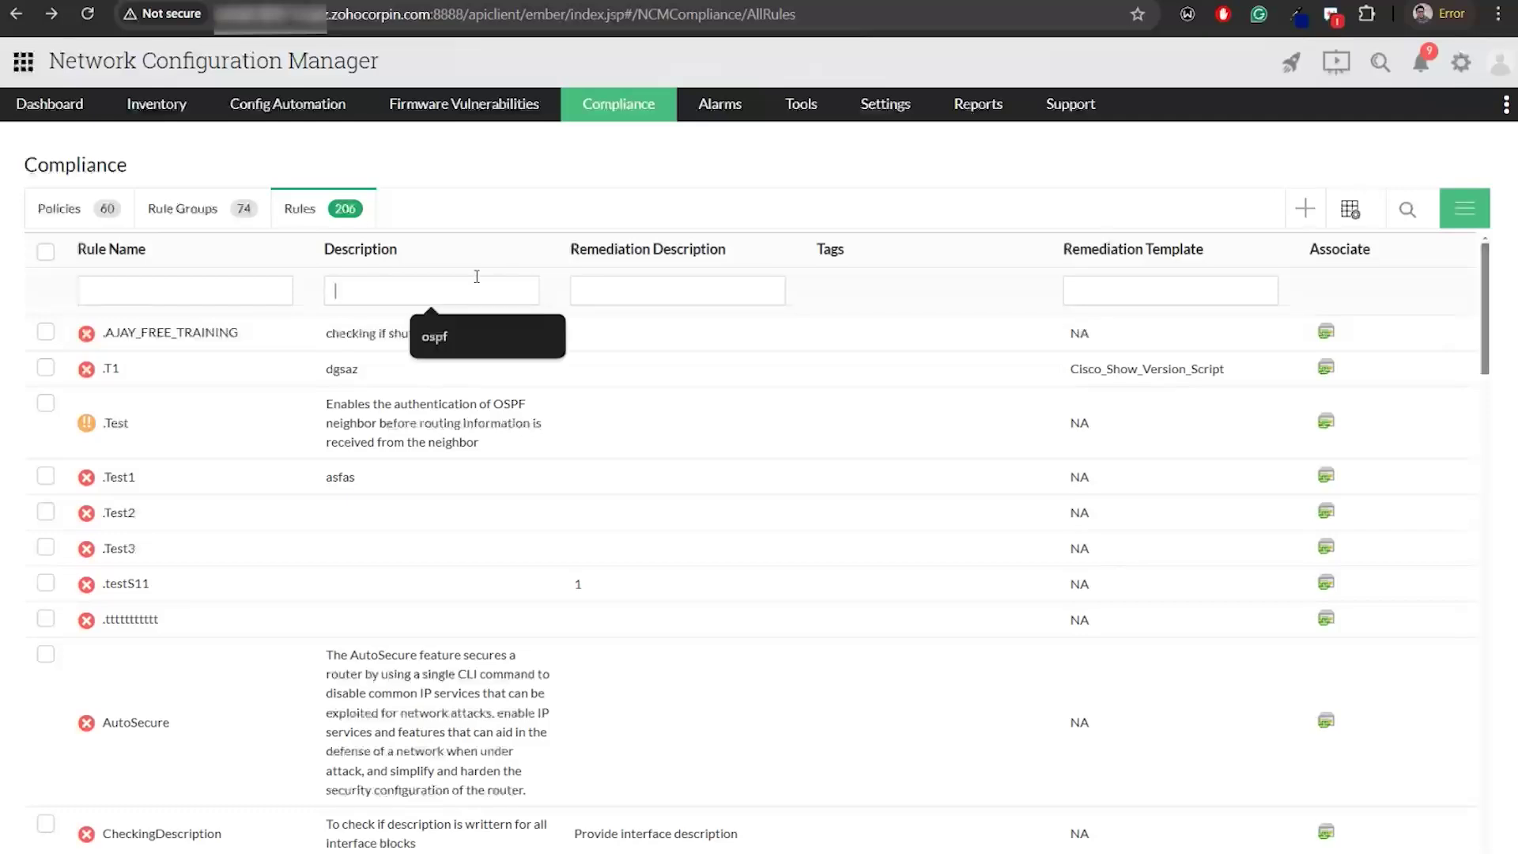
click(462, 338)
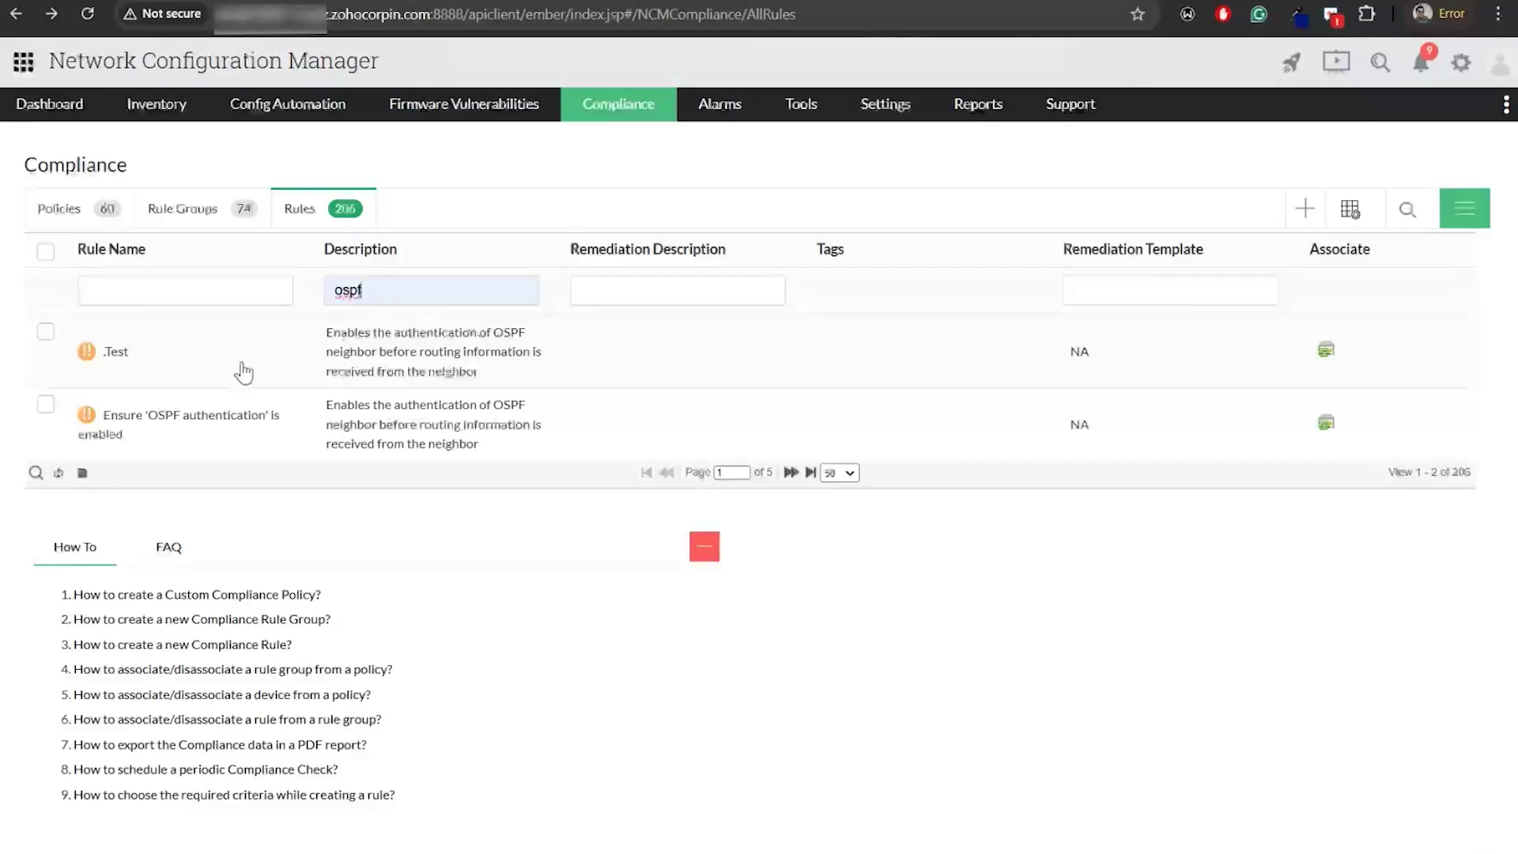
Open the .Test rule, leave its remediation configlet as None, and save it
click(220, 365)
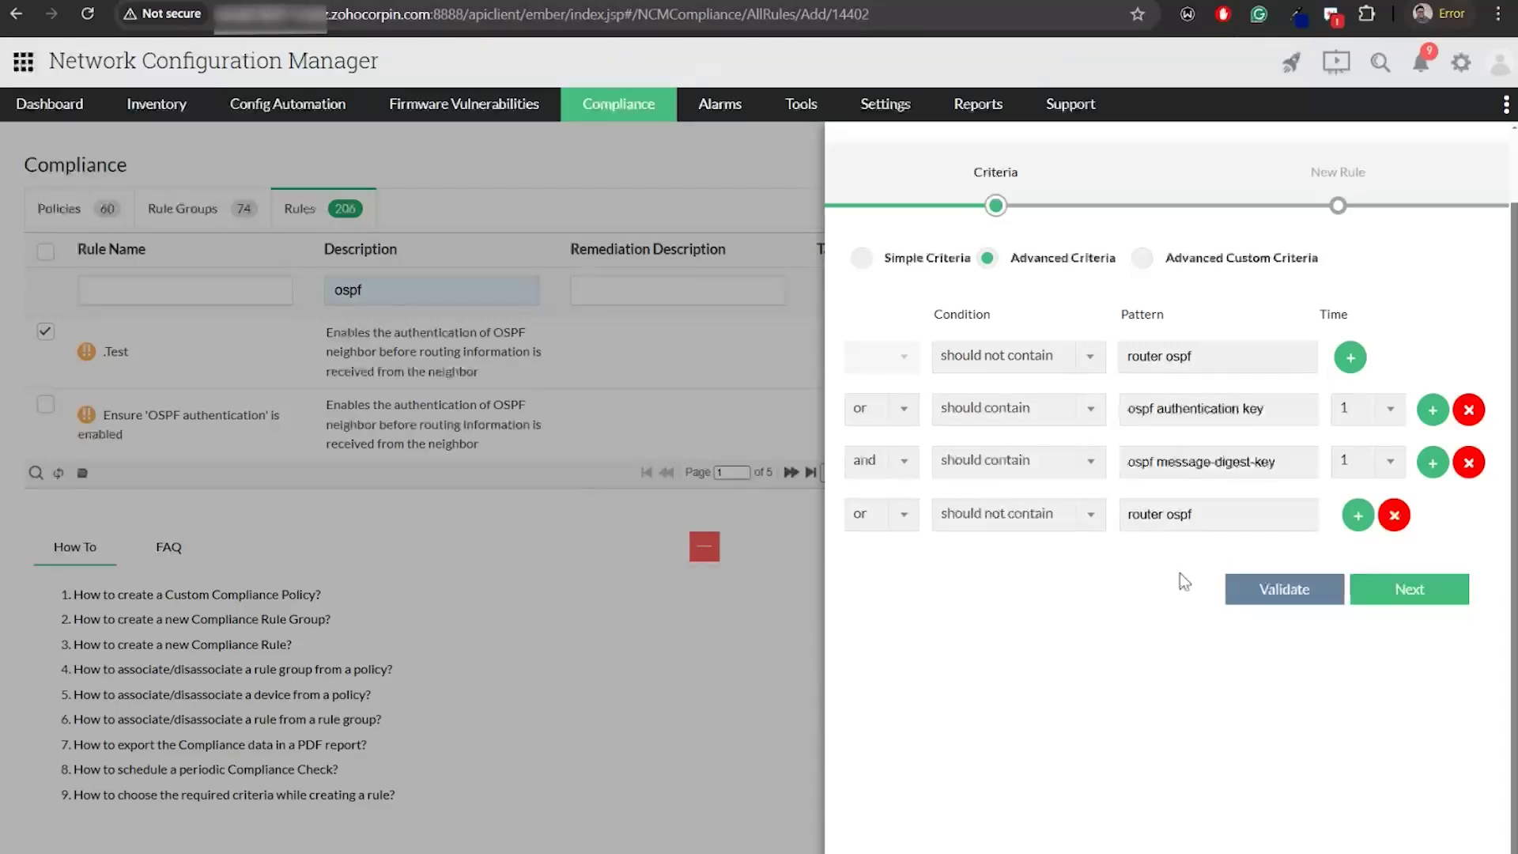
click(1423, 595)
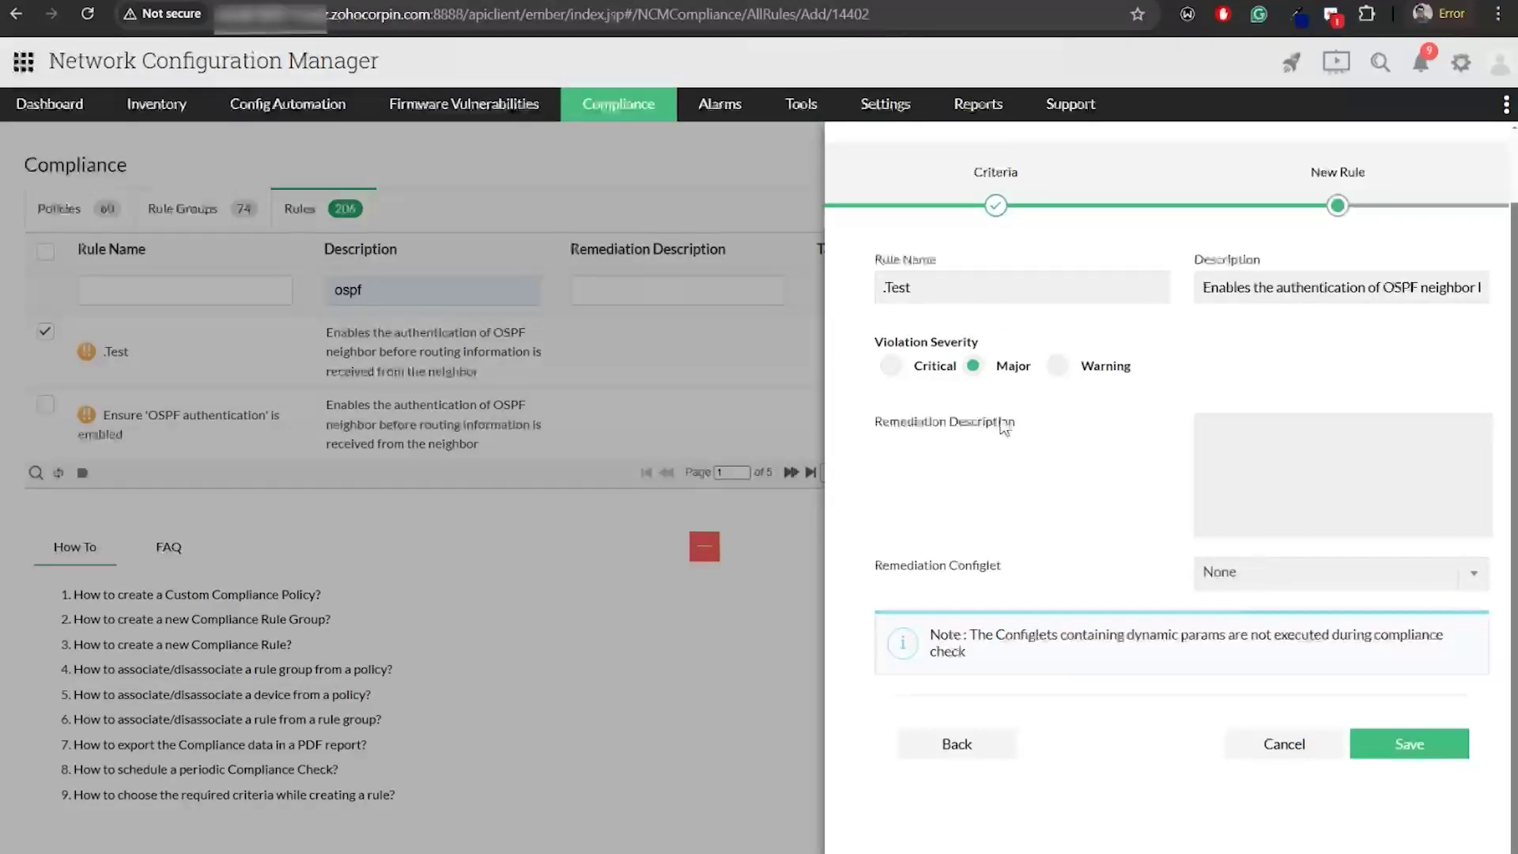
click(1288, 585)
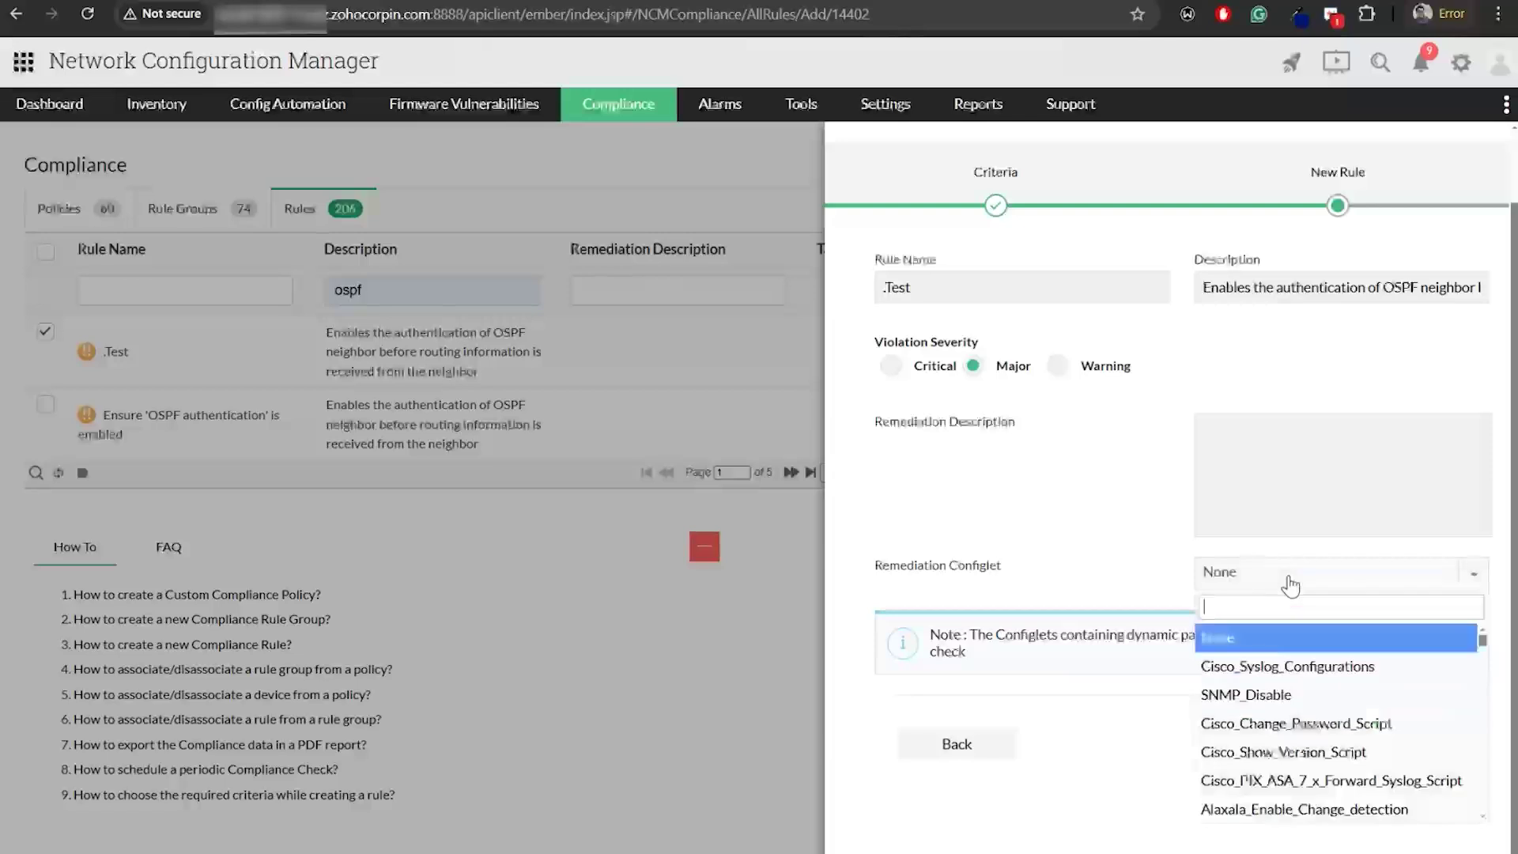
click(1085, 551)
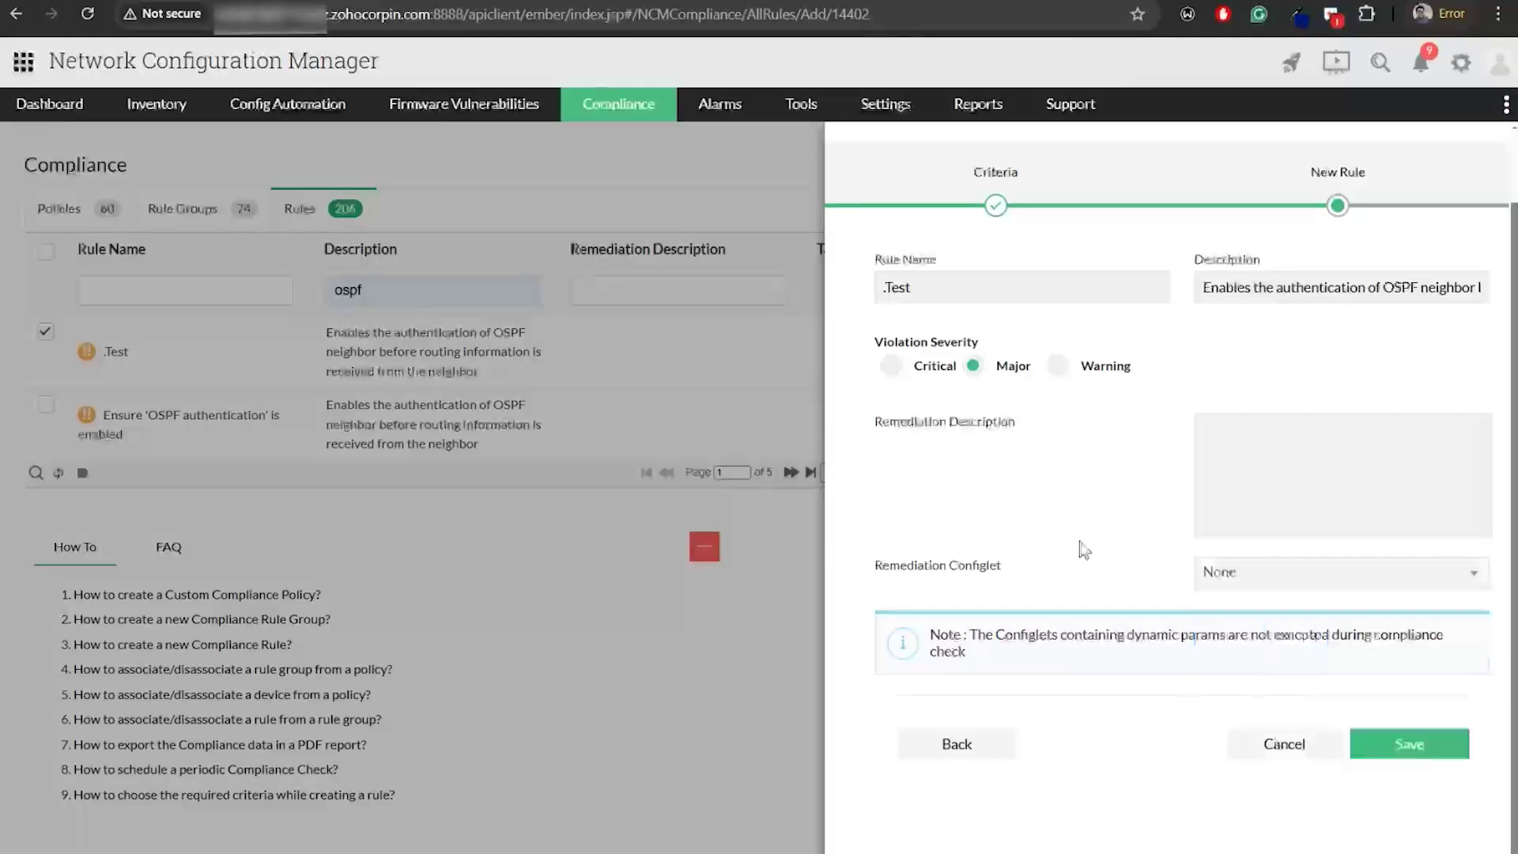
click(1360, 747)
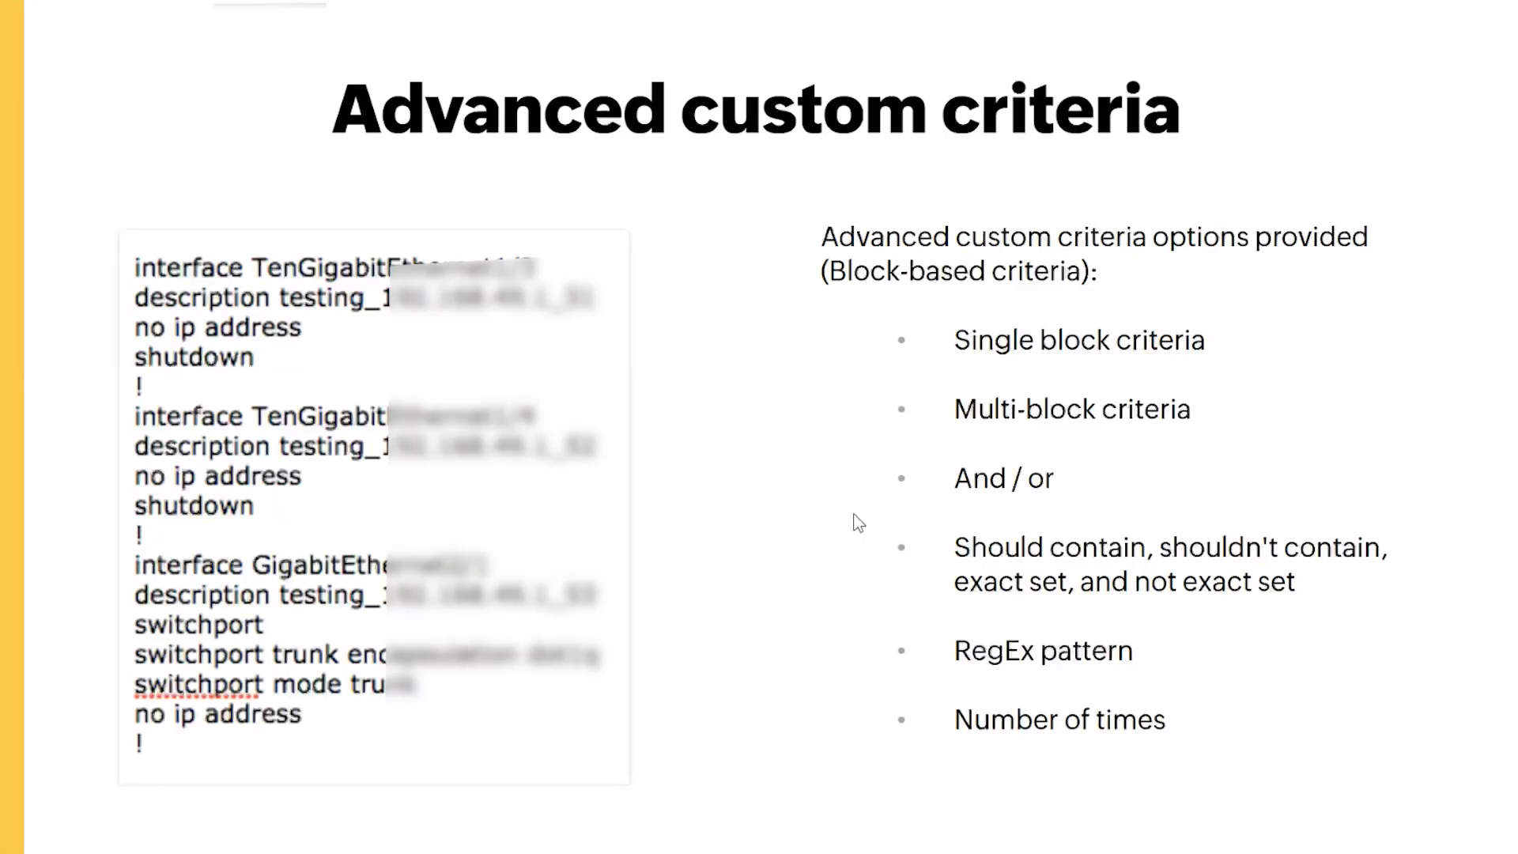
Return from the Advanced custom criteria slide to the ospf-filtered compliance rules list
key(alt+Tab)
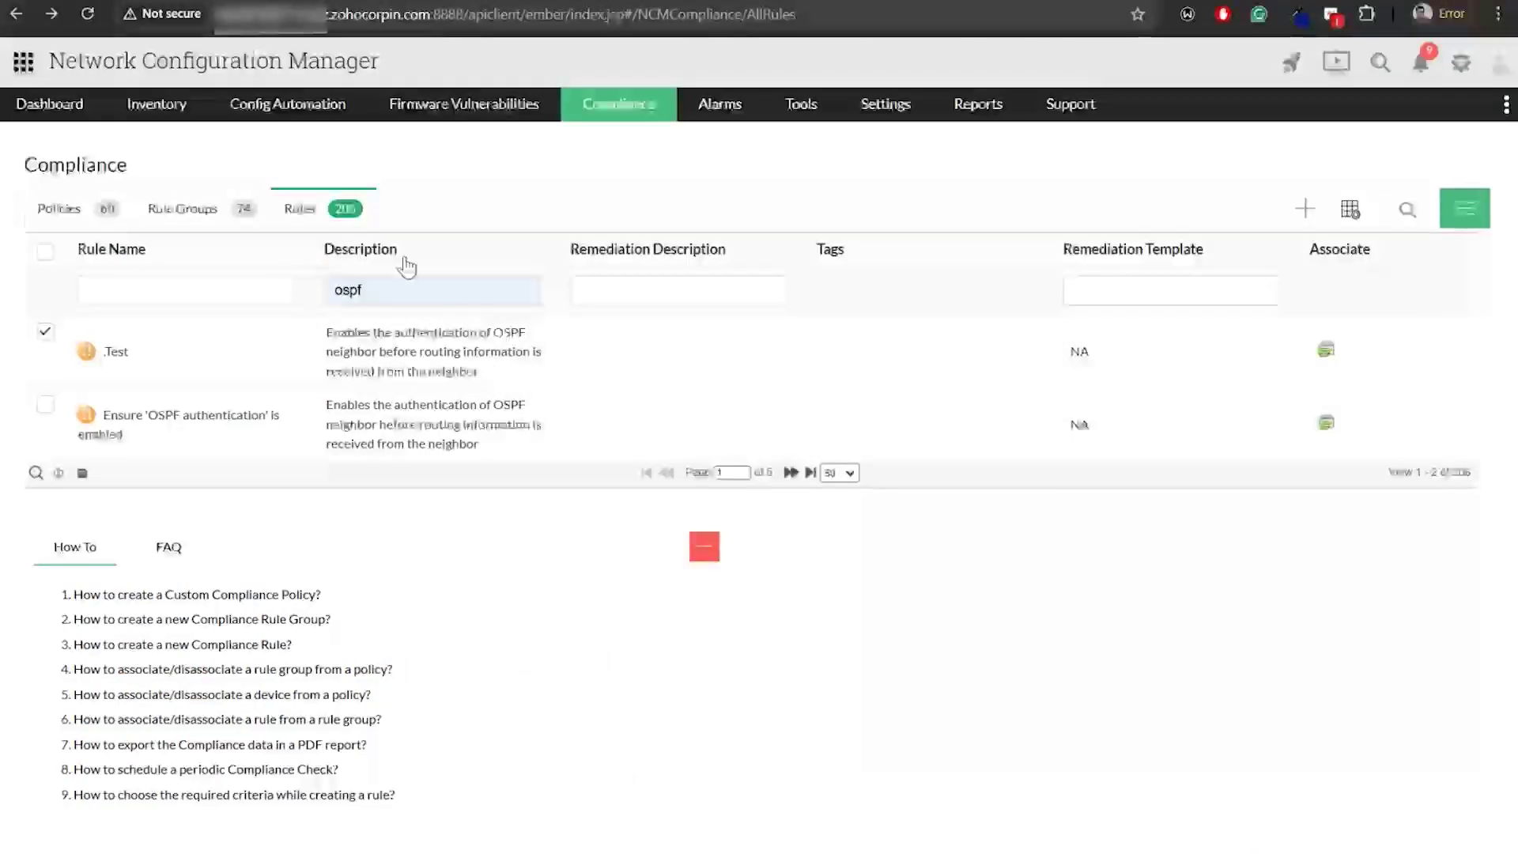
Clear the ospf filter, open the shutdown-check rule, and compare Single and Multi Line Block parsing
key(BackSpace)
key(BackSpace)
key(BackSpace)
key(BackSpace)
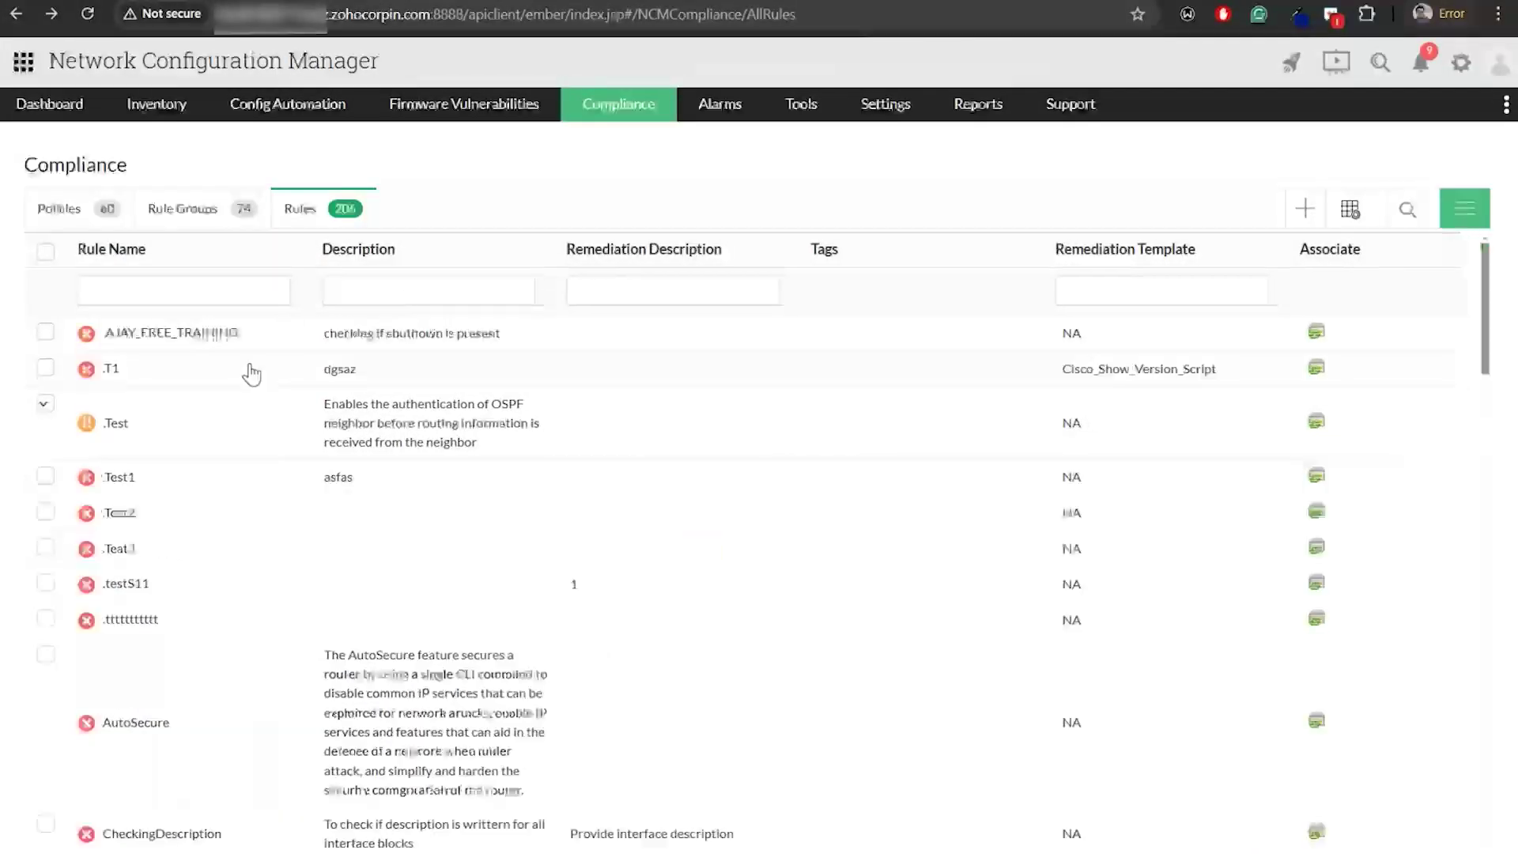
click(190, 332)
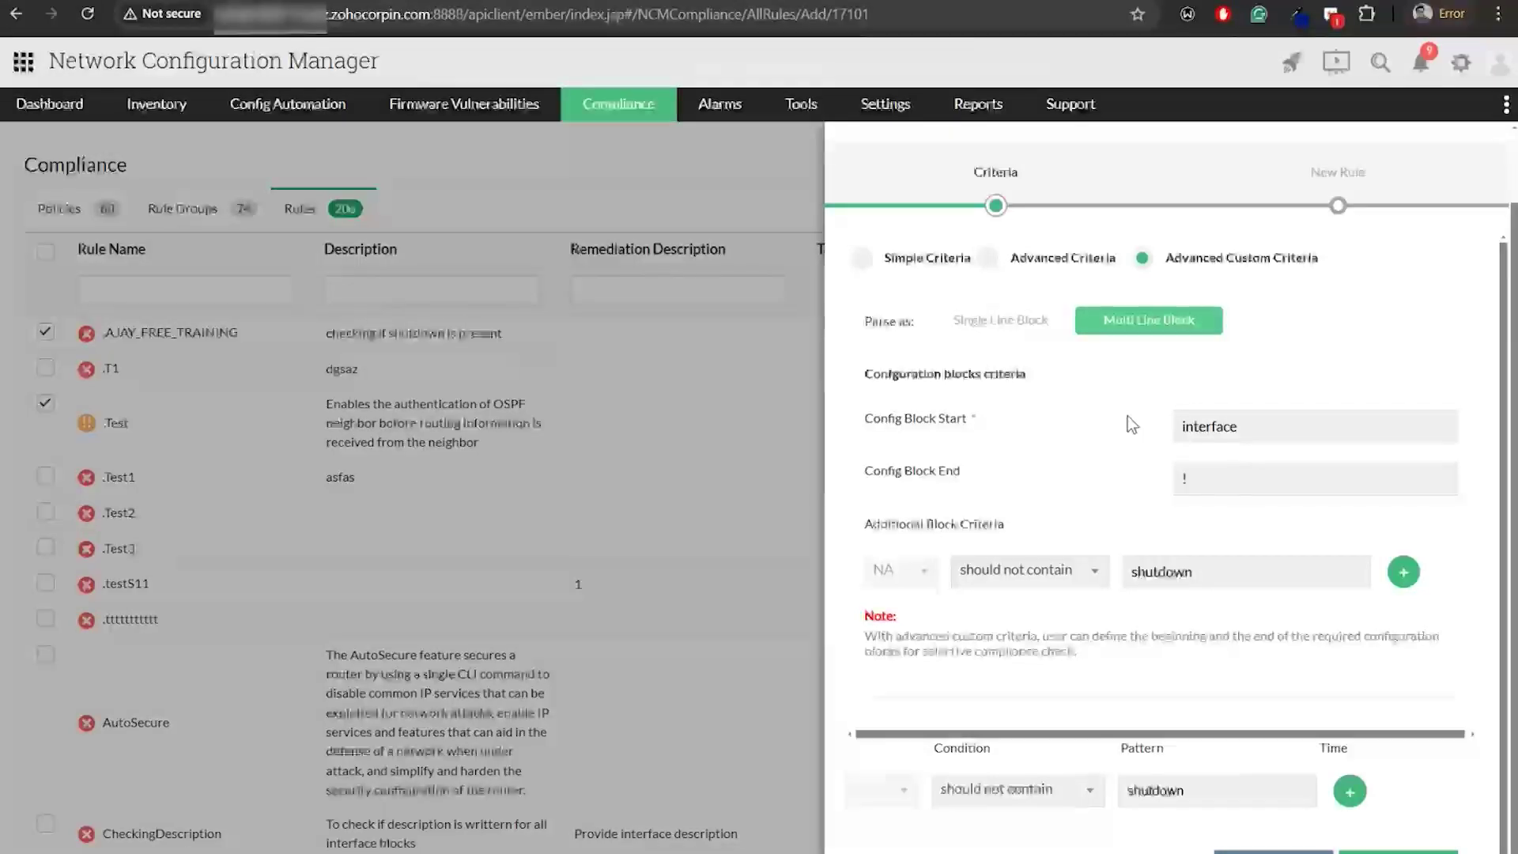
click(1032, 337)
click(1112, 340)
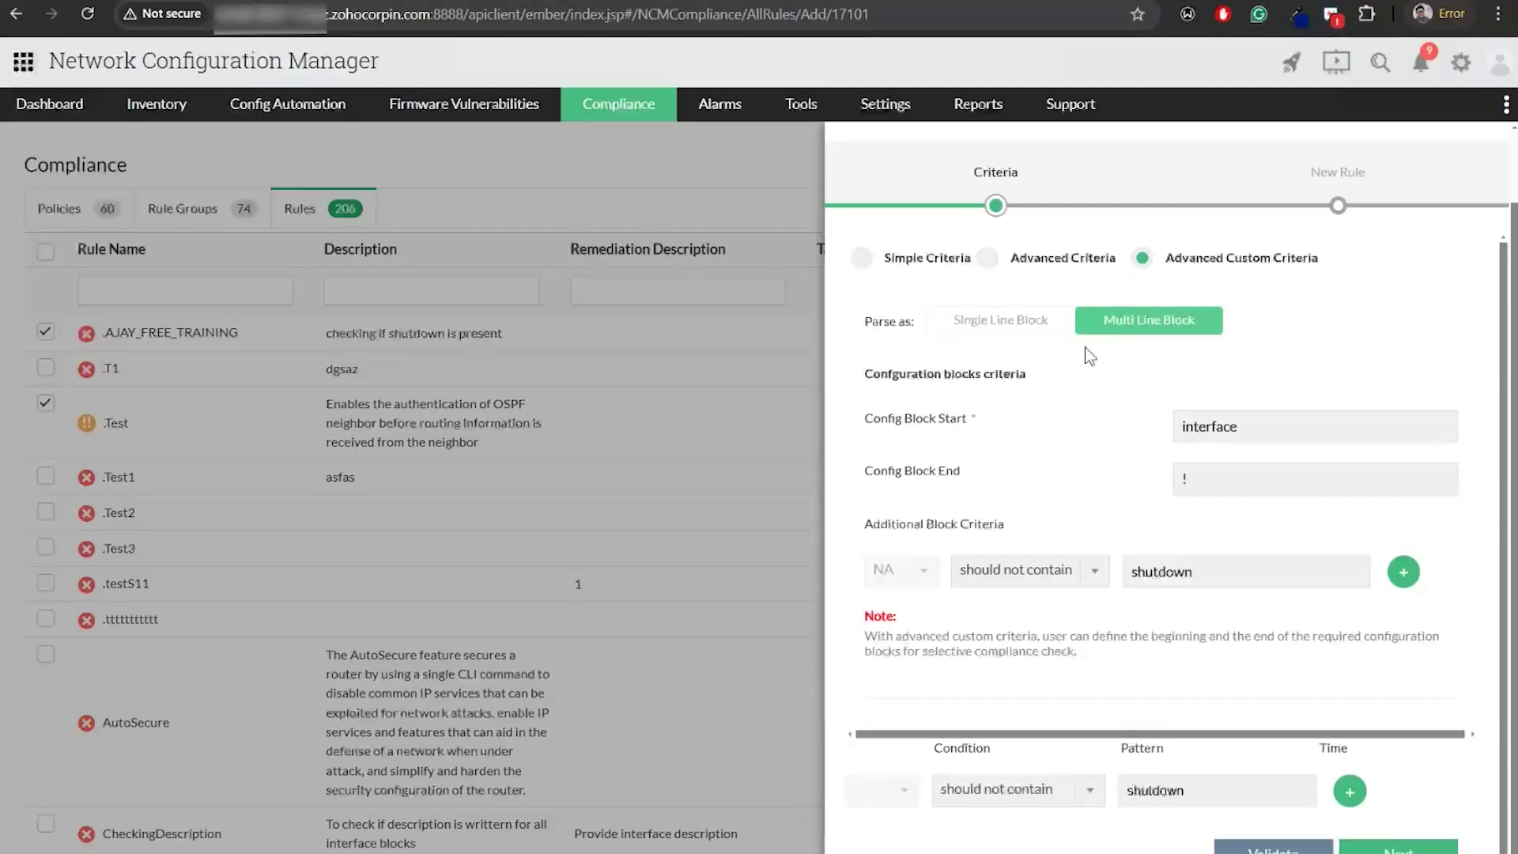
key(alt+Tab)
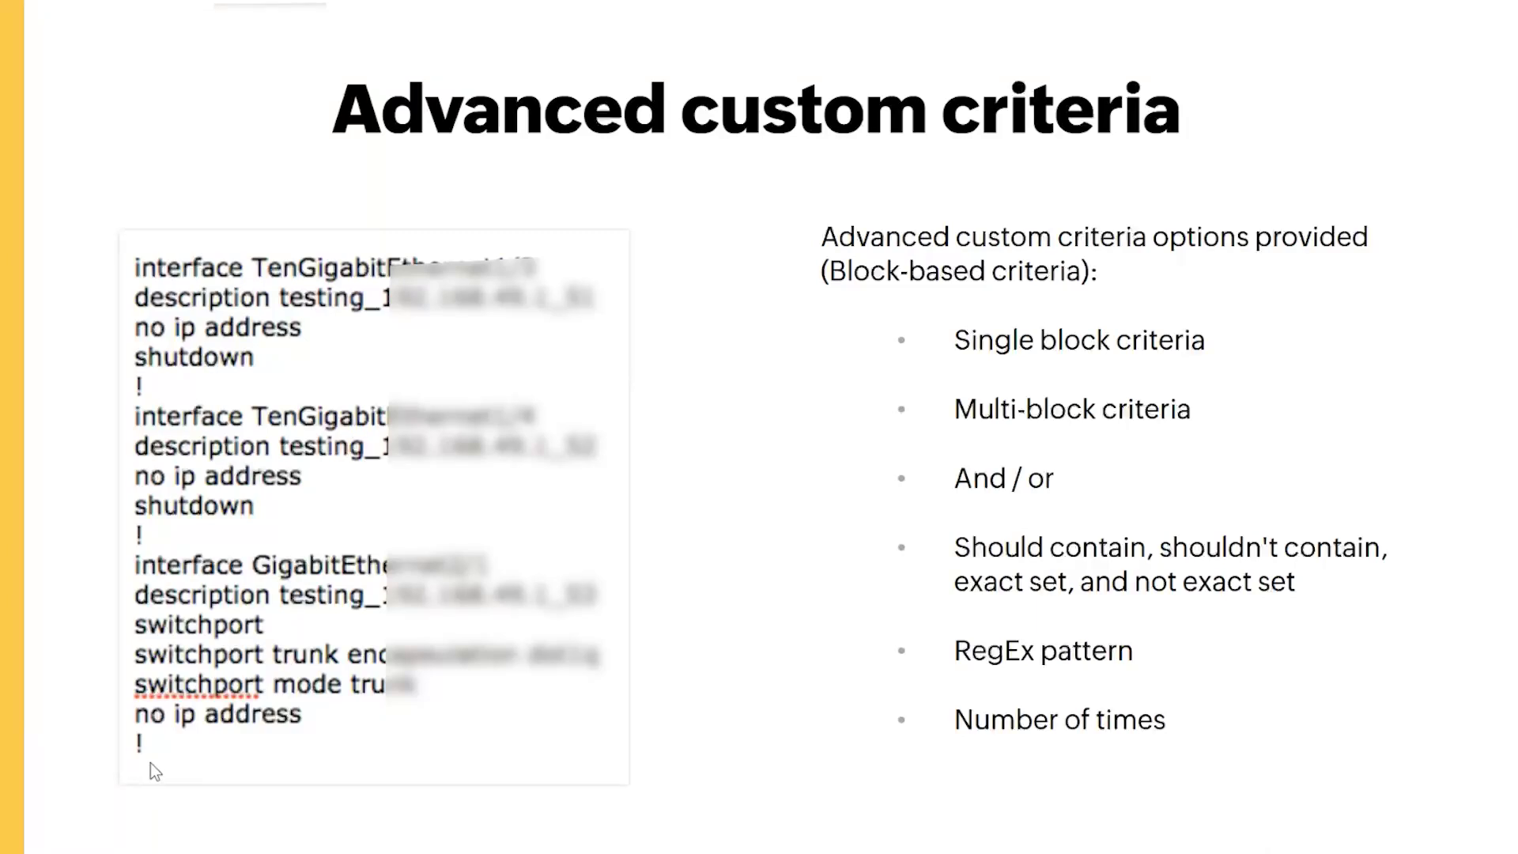
Switch back to the shutdown rule's 'interface' to '!' block criteria editor
key(alt+Tab)
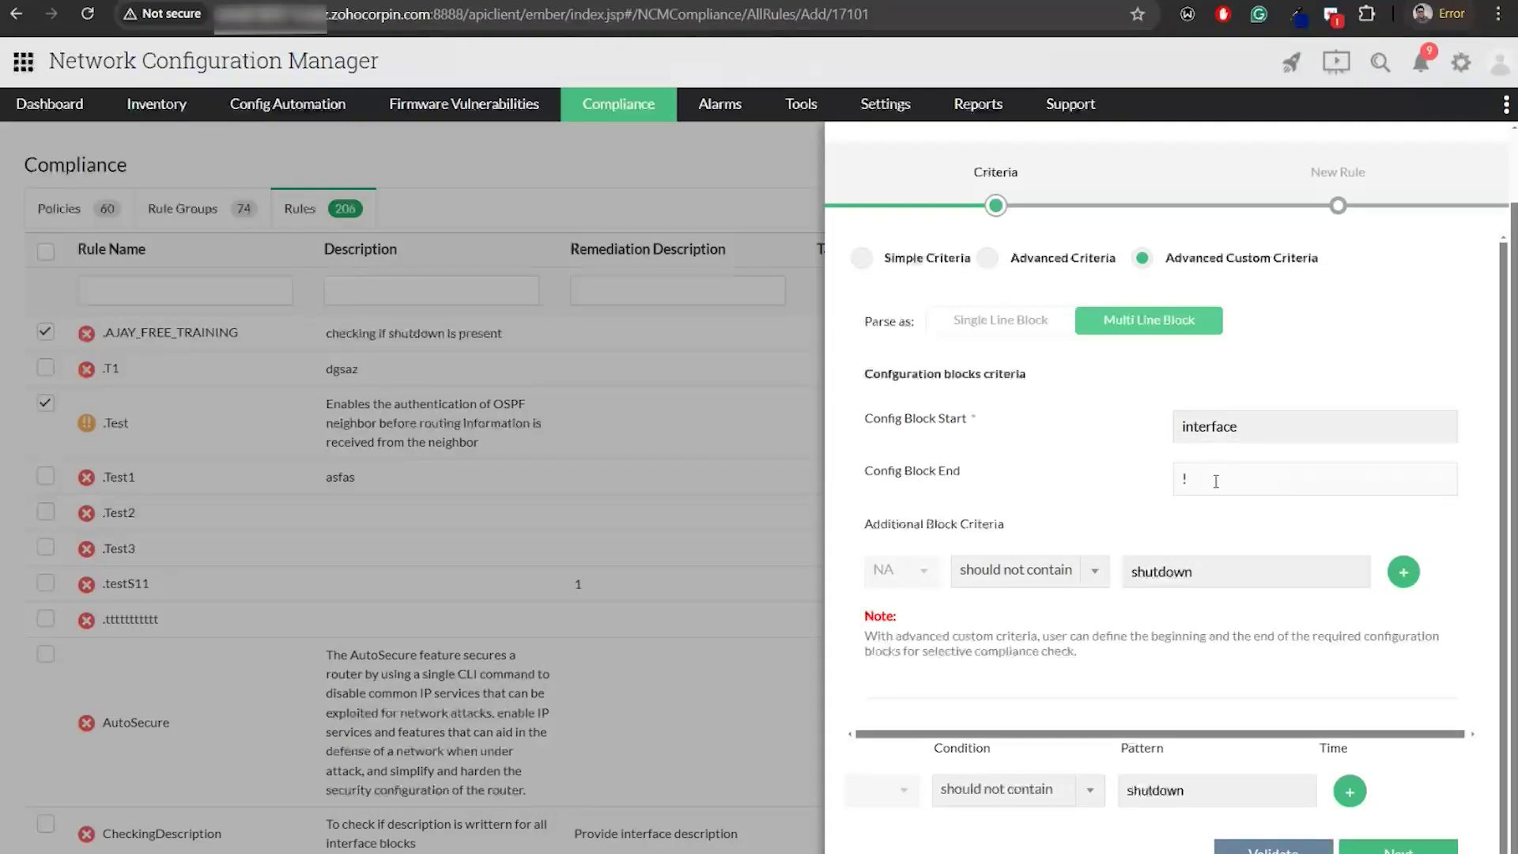
Open the validation panel to test the shutdown rule's criteria against a pasted configuration
scroll(1083, 510, down, 1)
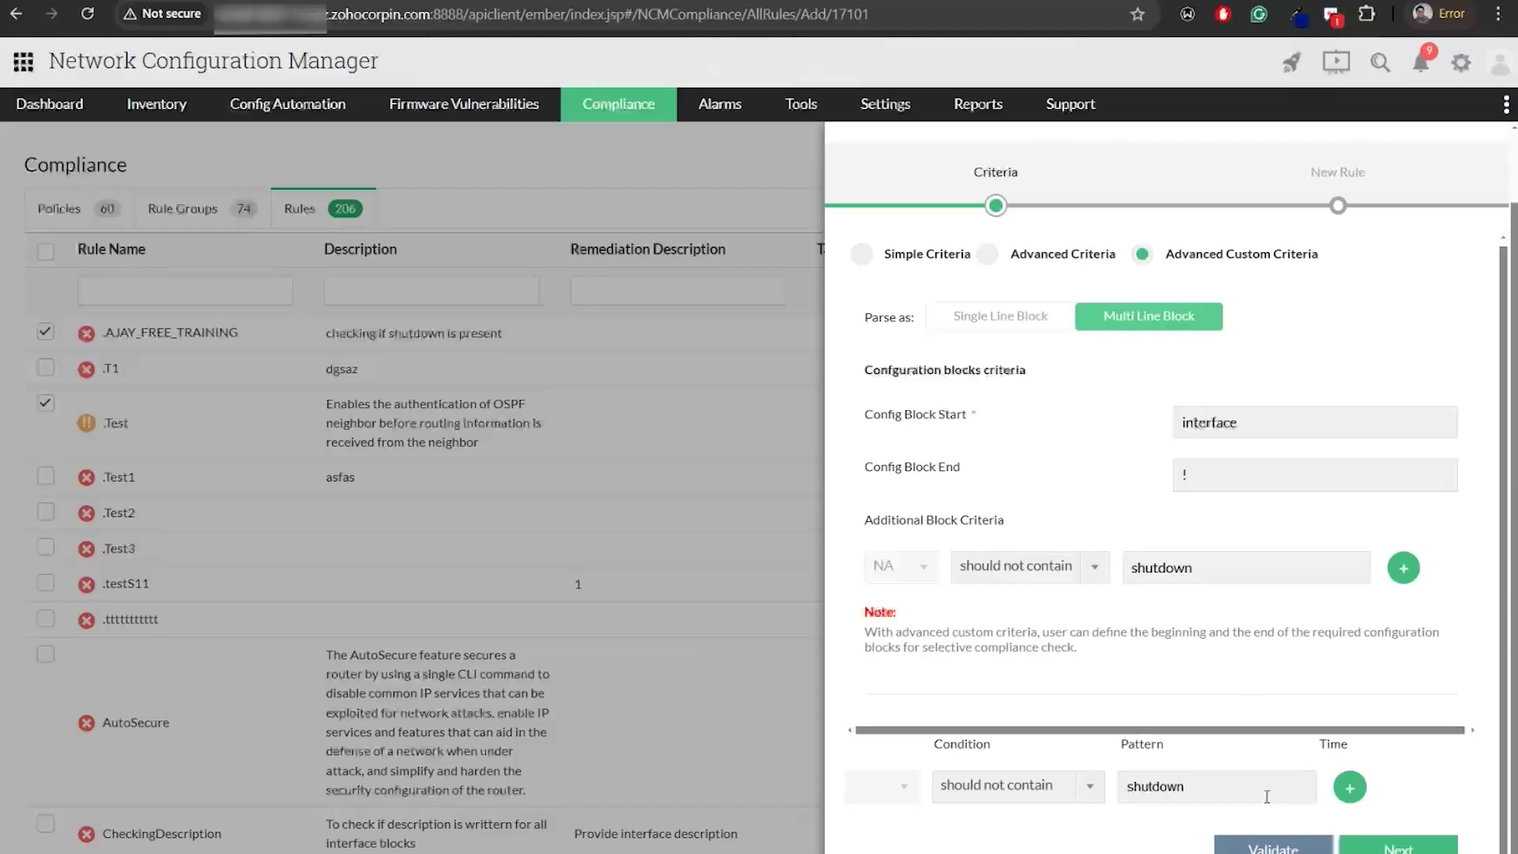
click(1272, 847)
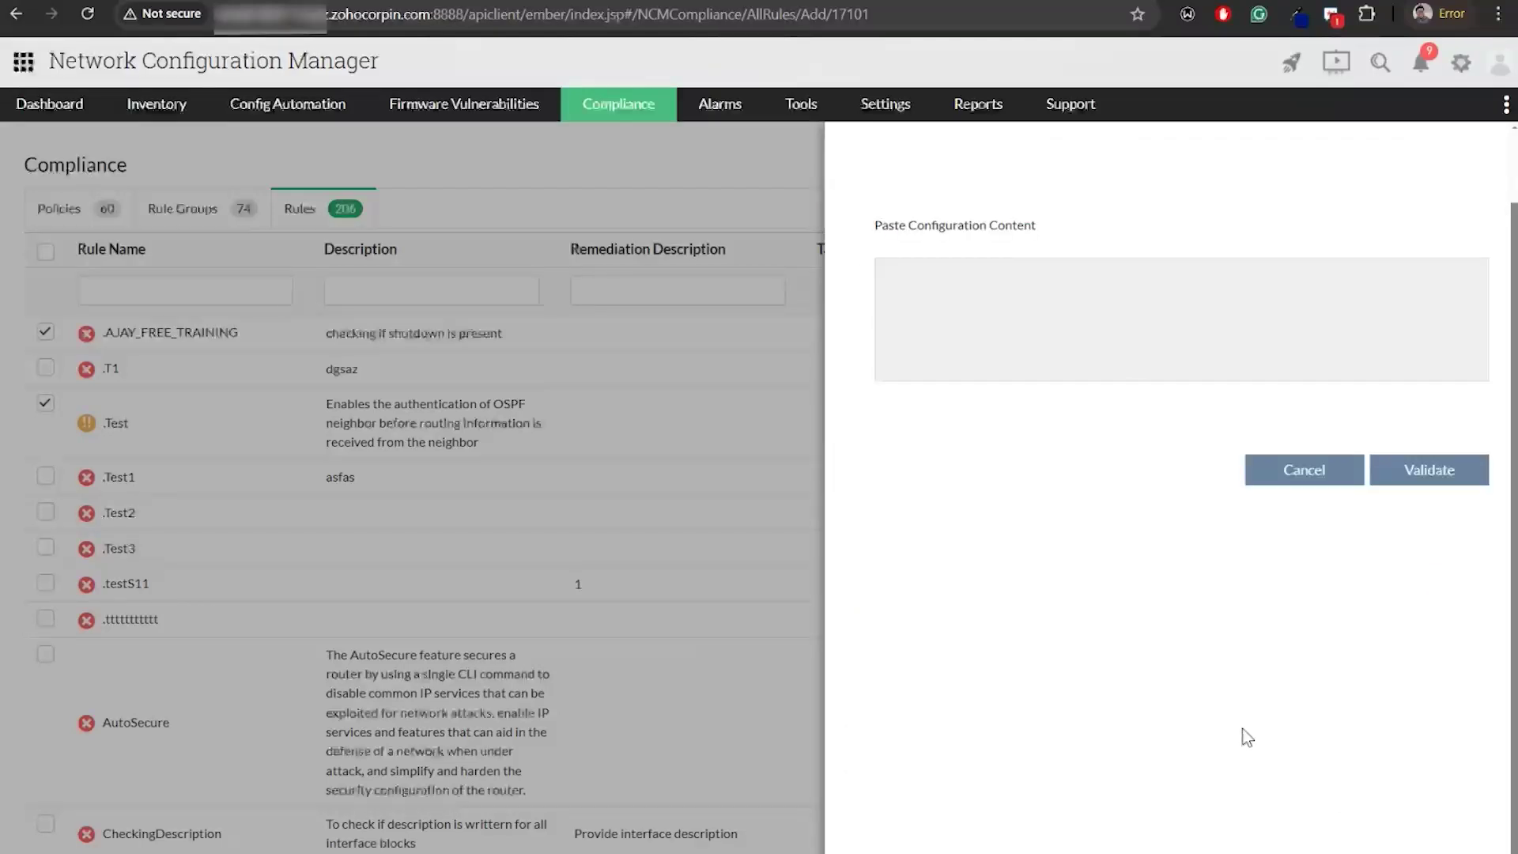
Paste a router configuration and validate it, finding 0 of 9 blocks violating the shutdown rule
click(1156, 326)
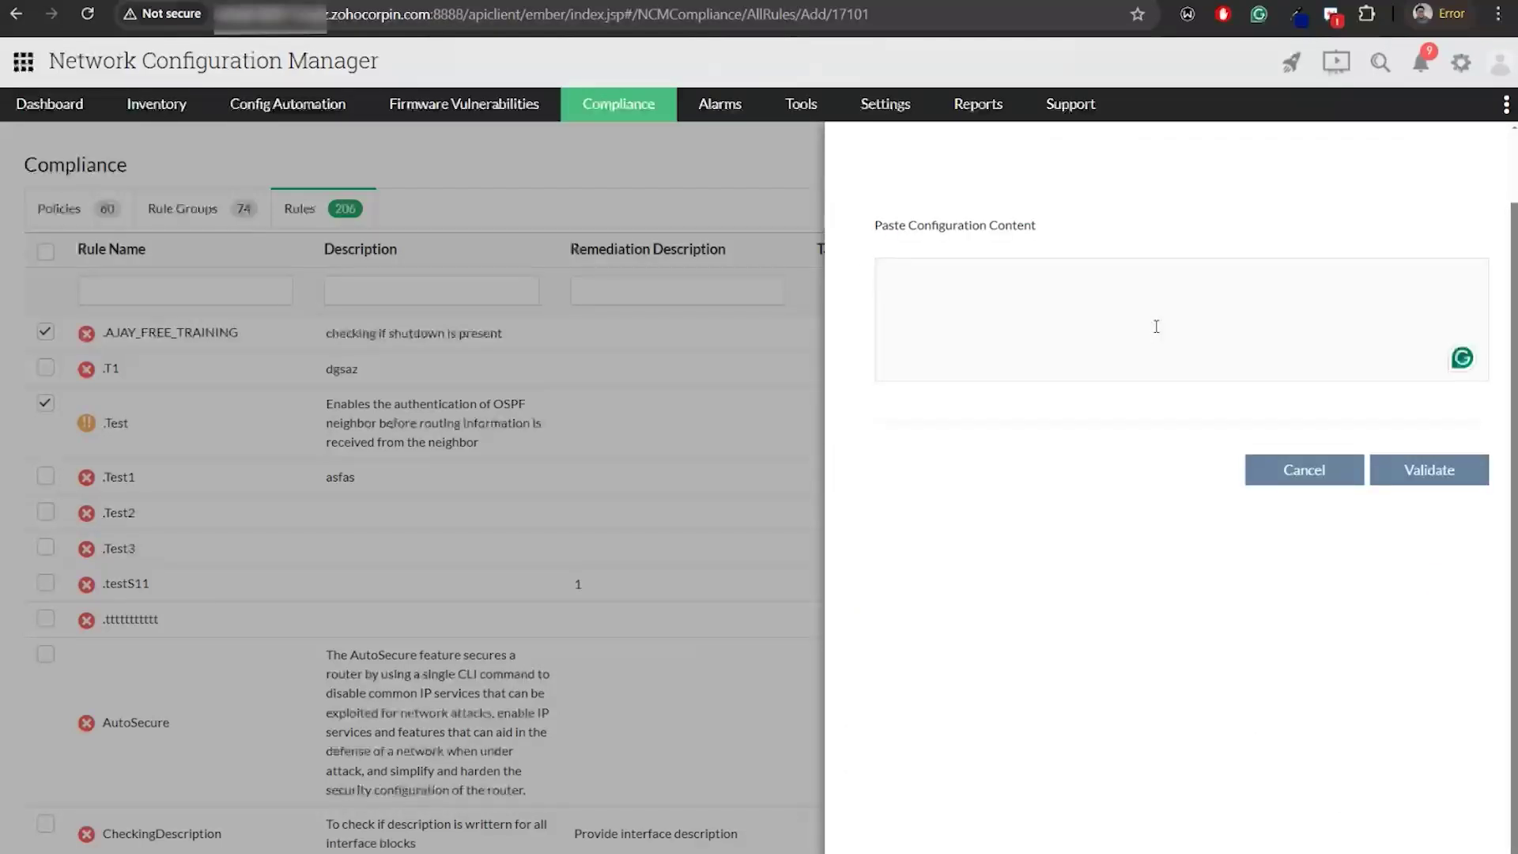
key(ctrl+v)
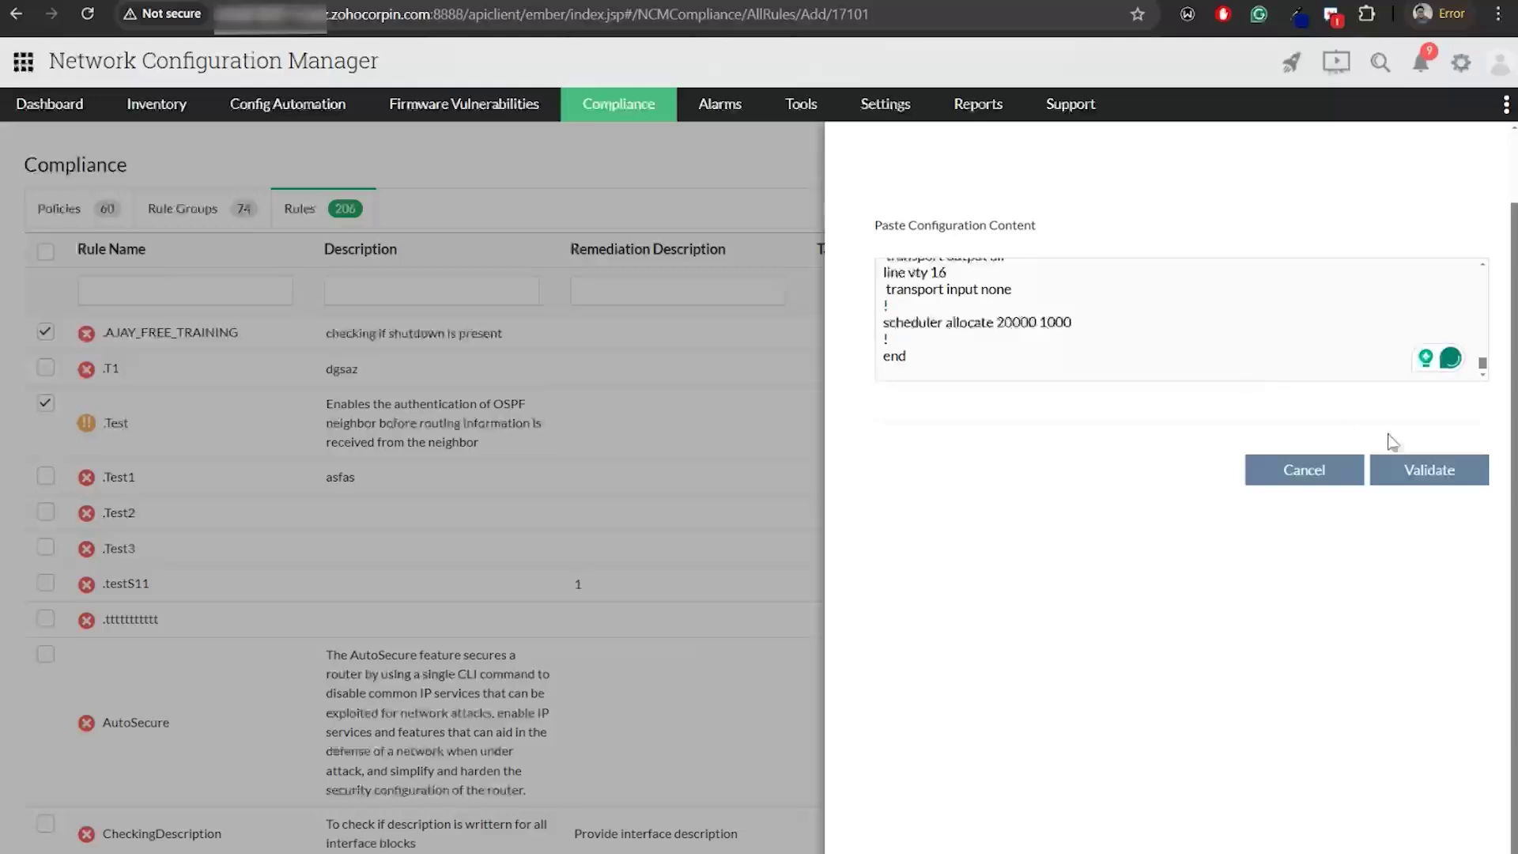
click(1451, 481)
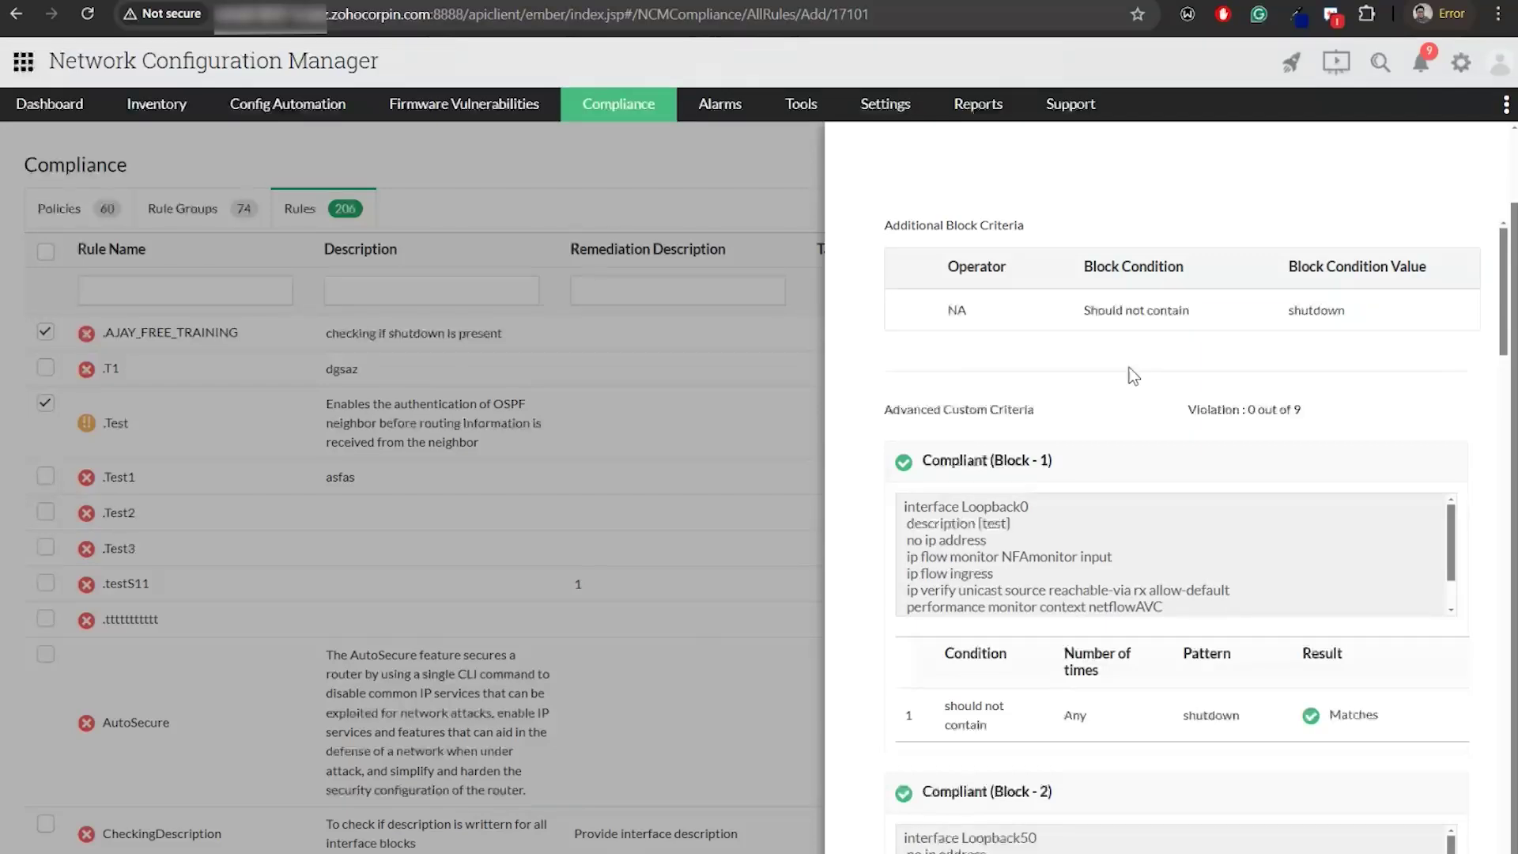
key(alt+Tab)
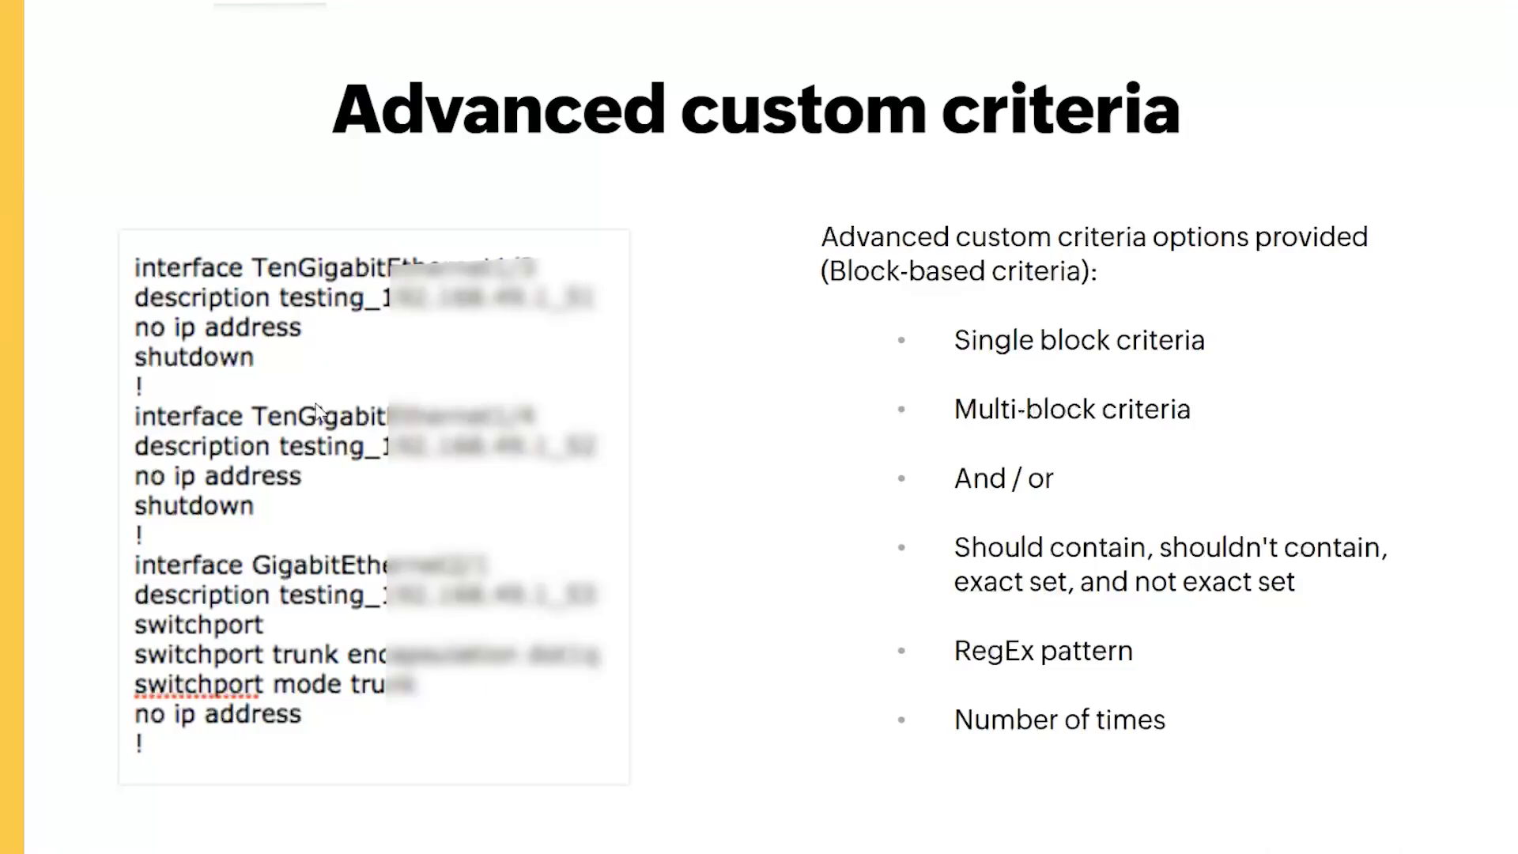
Return to the validation results showing Block 1 compliant with 'should not contain shutdown'
key(alt+Tab)
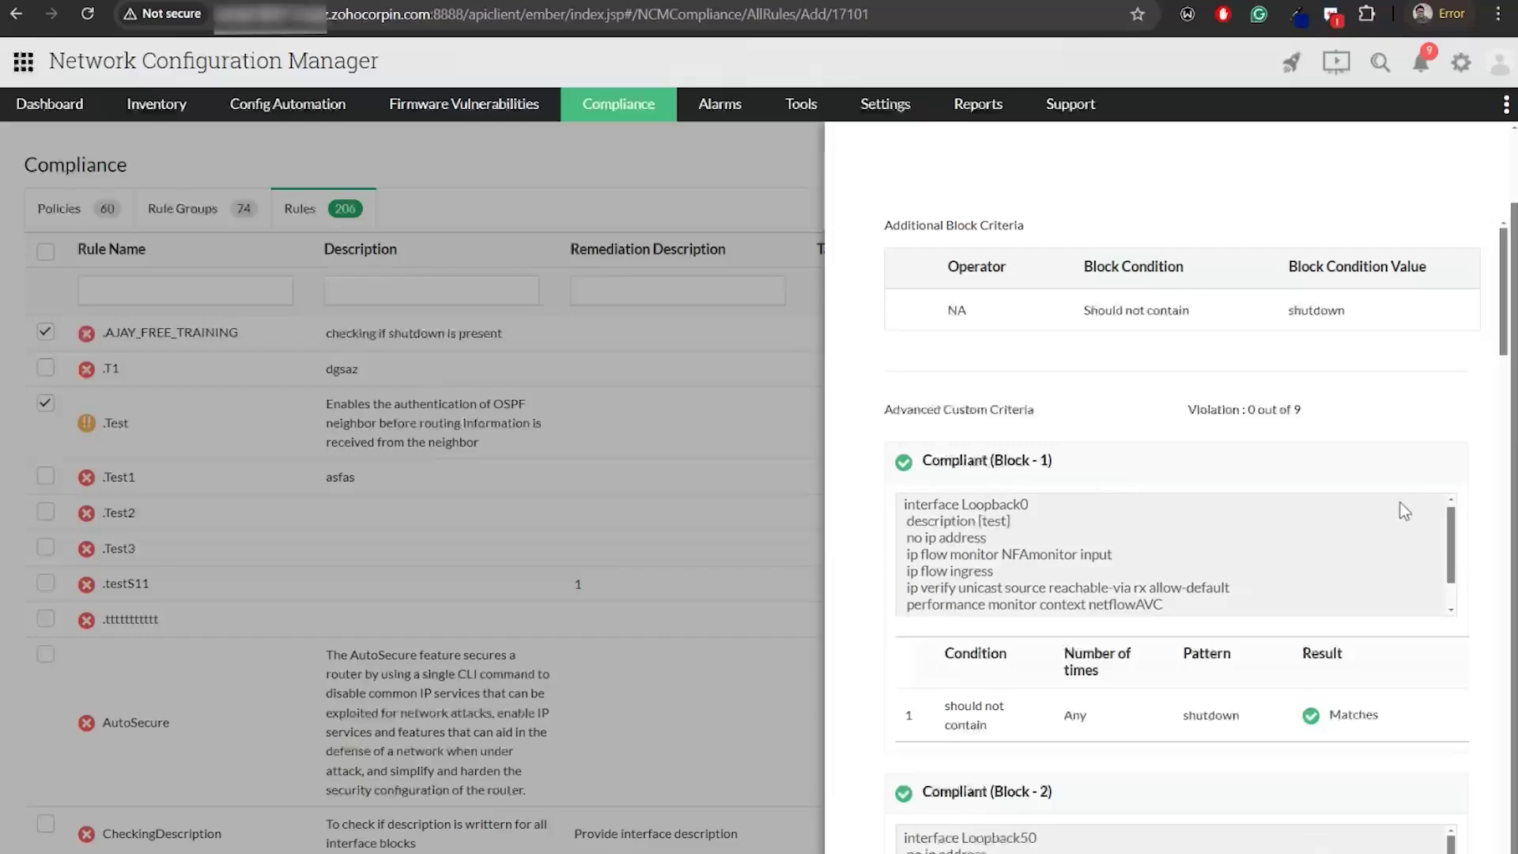
Save the .AJAY_FREE_TRAINING shutdown rule as Critical with Remediation Configlet left on None
scroll(1399, 508, down, 6)
scroll(1294, 633, up, 4)
scroll(1265, 380, up, 5)
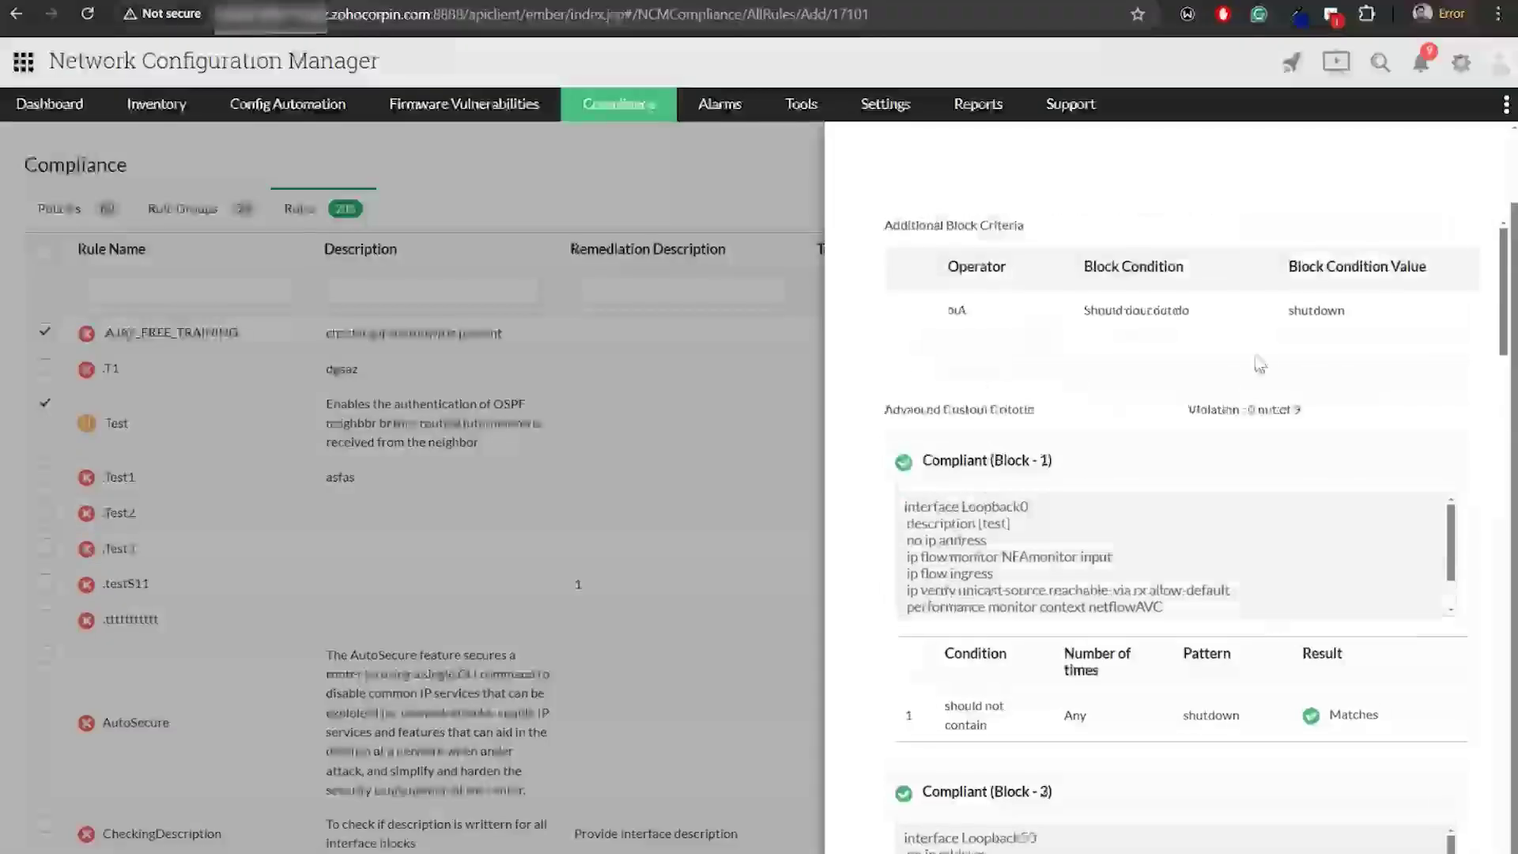
click(1480, 162)
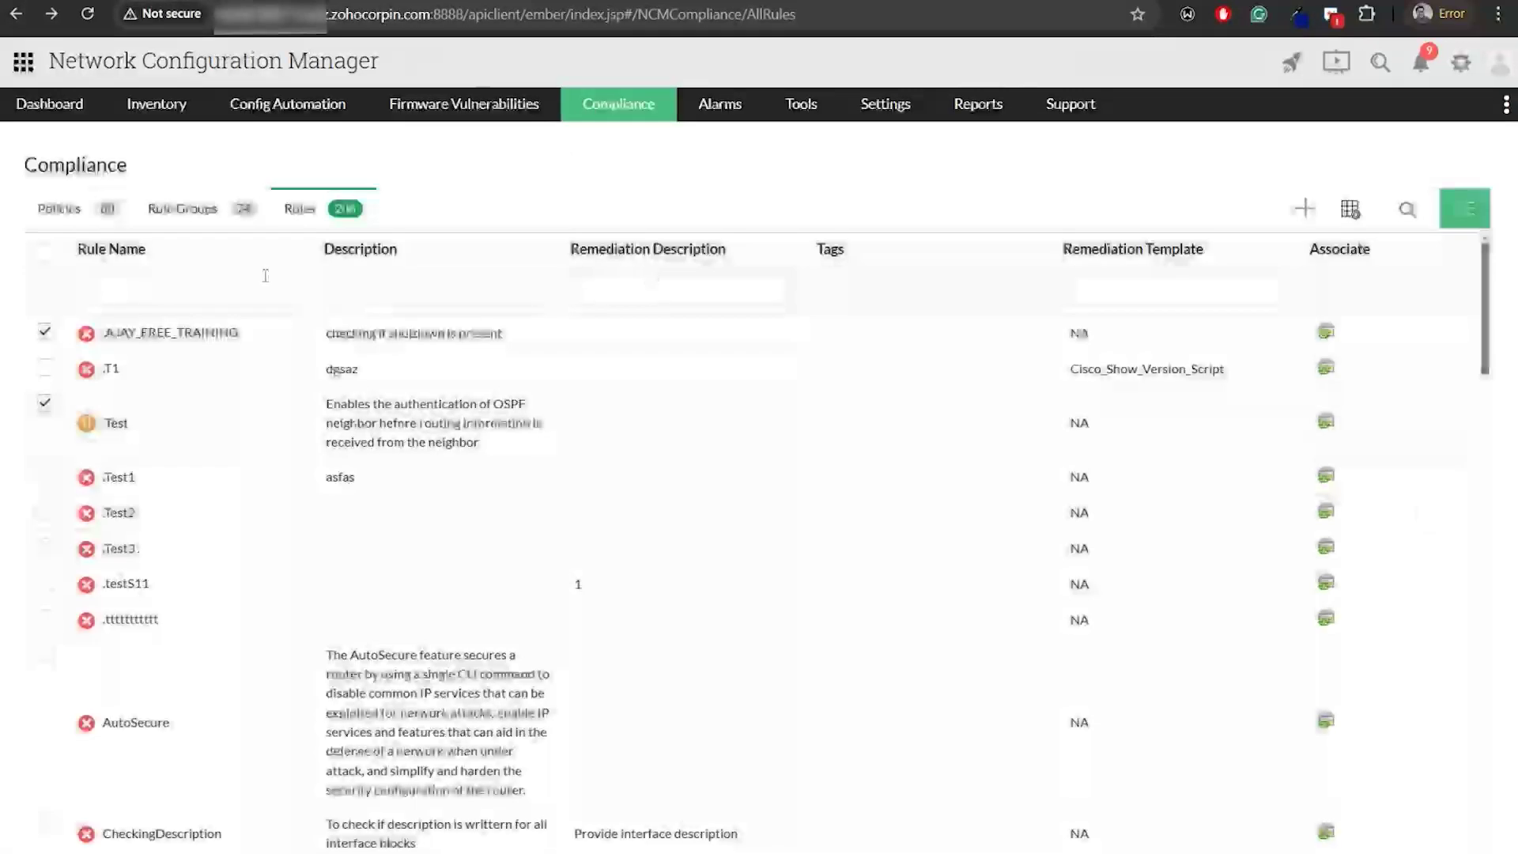
click(202, 347)
scroll(1293, 846, down, 2)
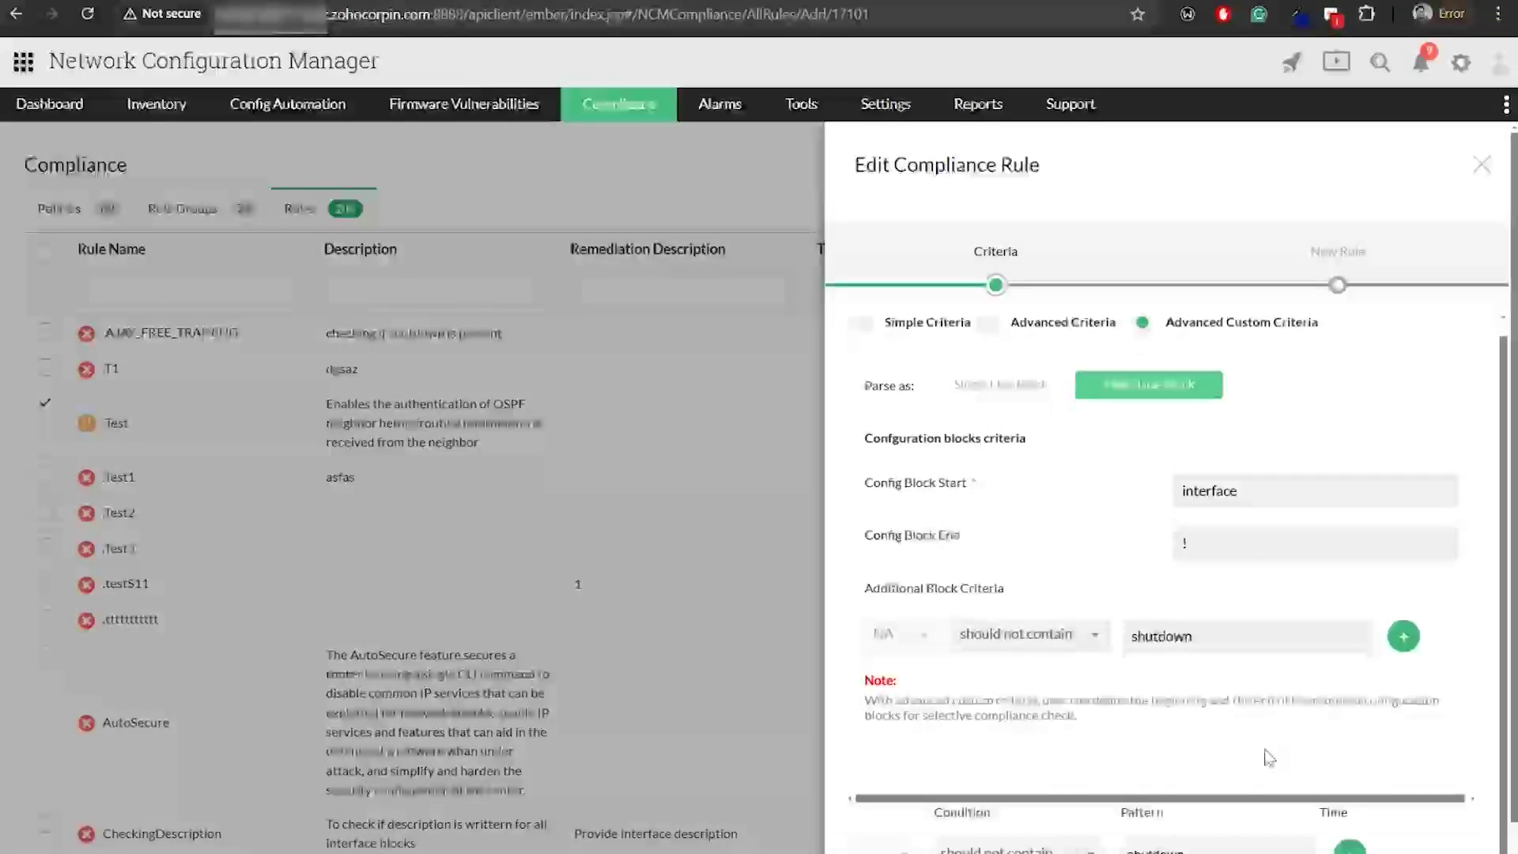
click(1379, 839)
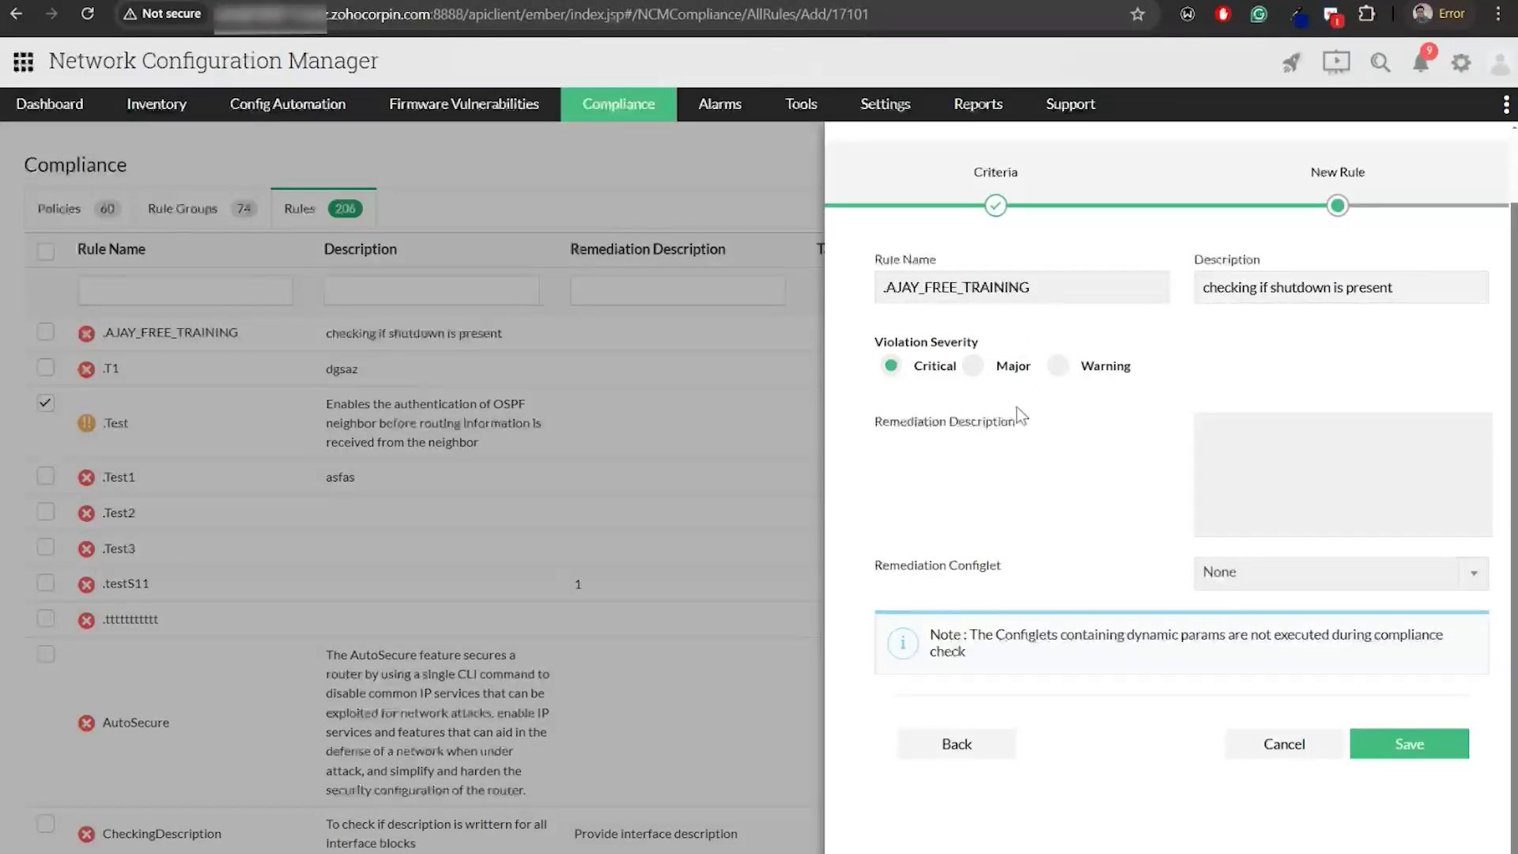
click(1297, 581)
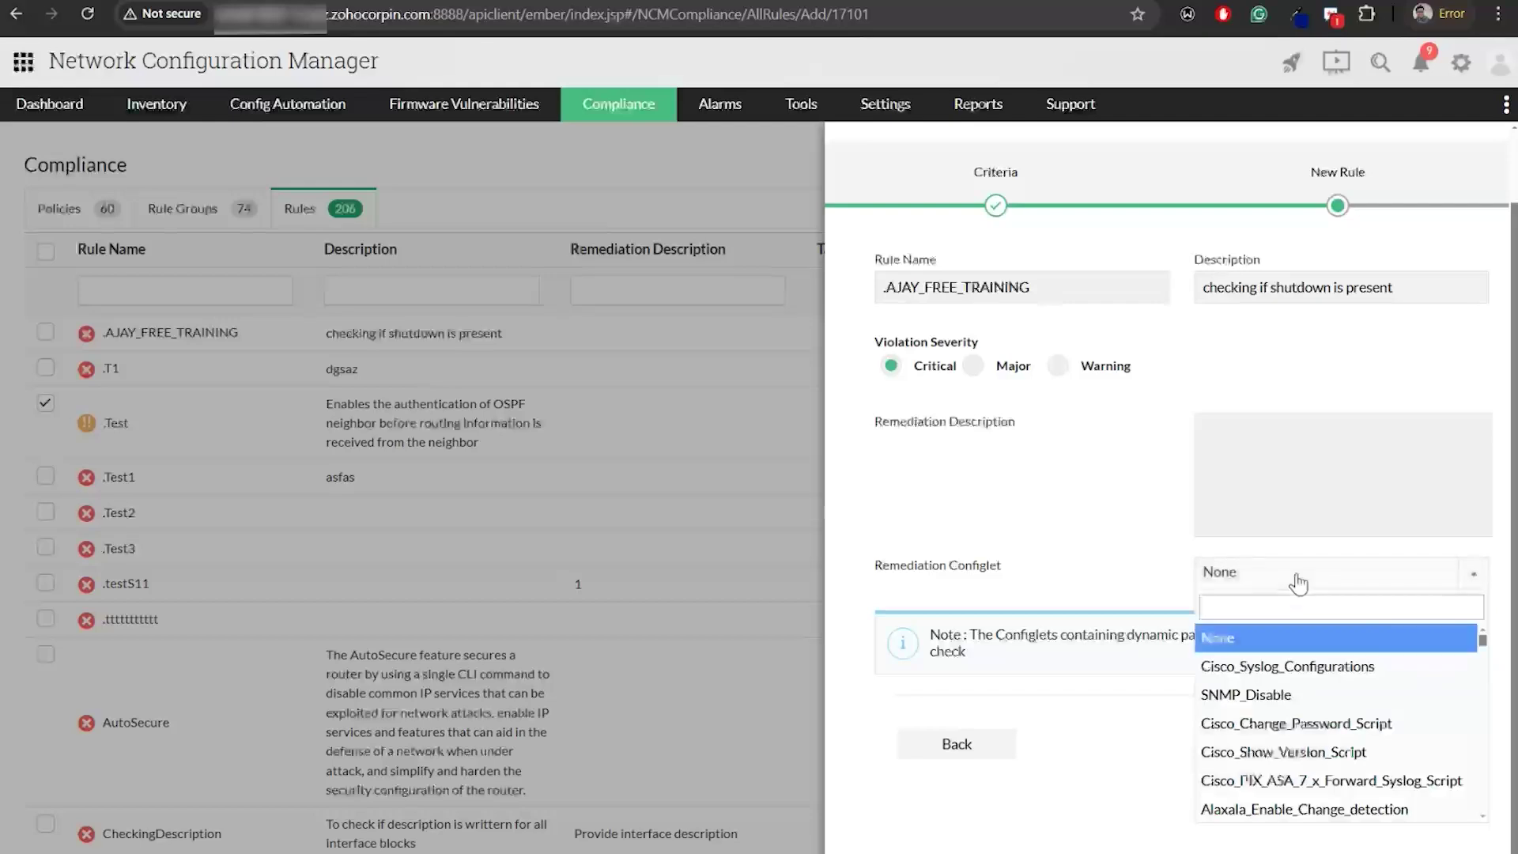
click(1103, 579)
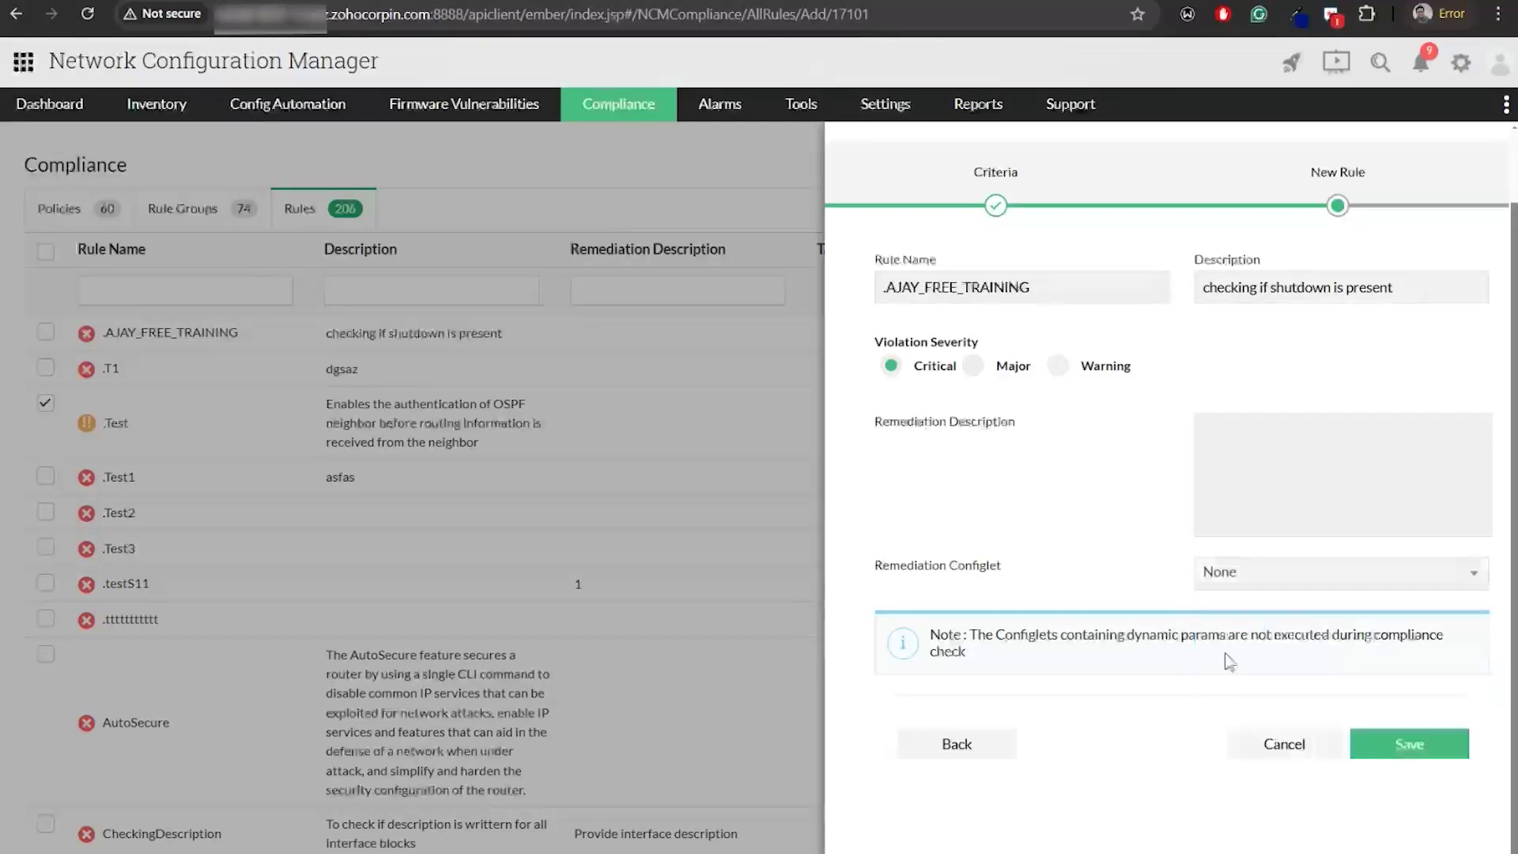
click(1409, 744)
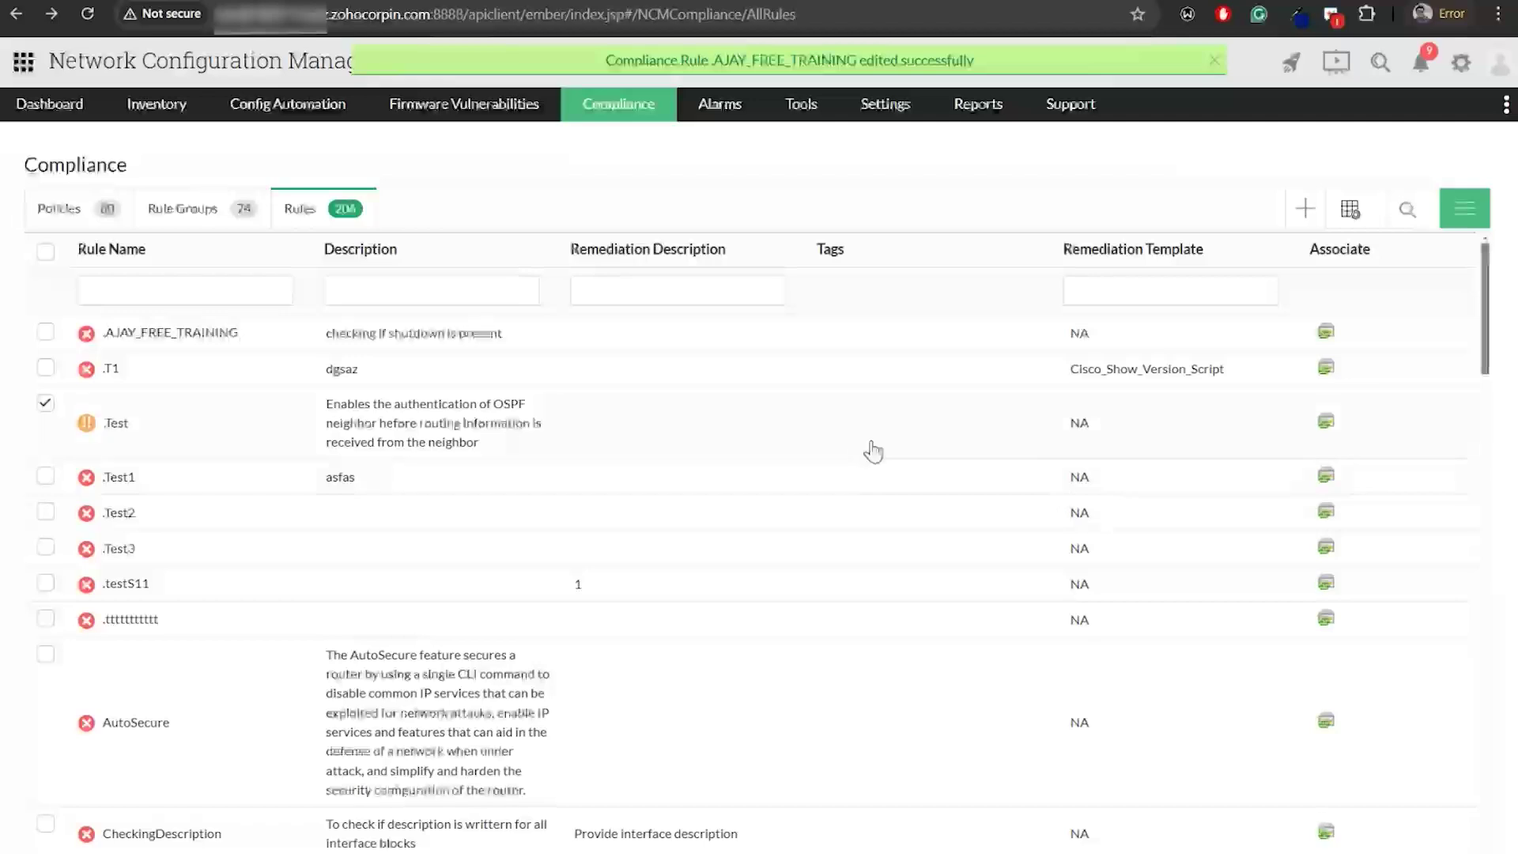
Draft a rule group containing SNMPLocationGiven, then cancel it unsaved on the Rule Groups list
click(175, 213)
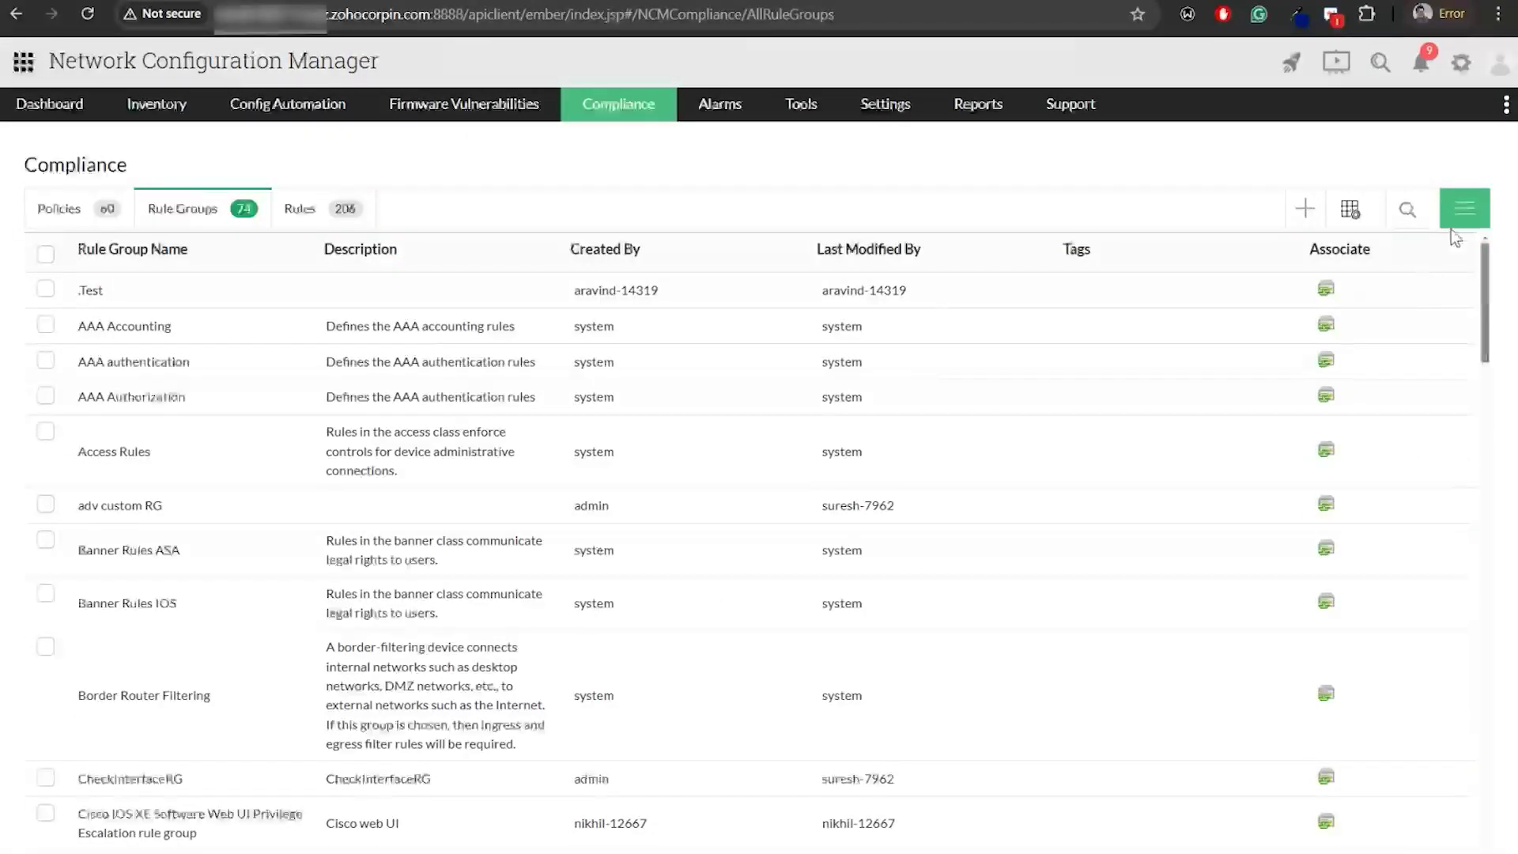
click(1305, 208)
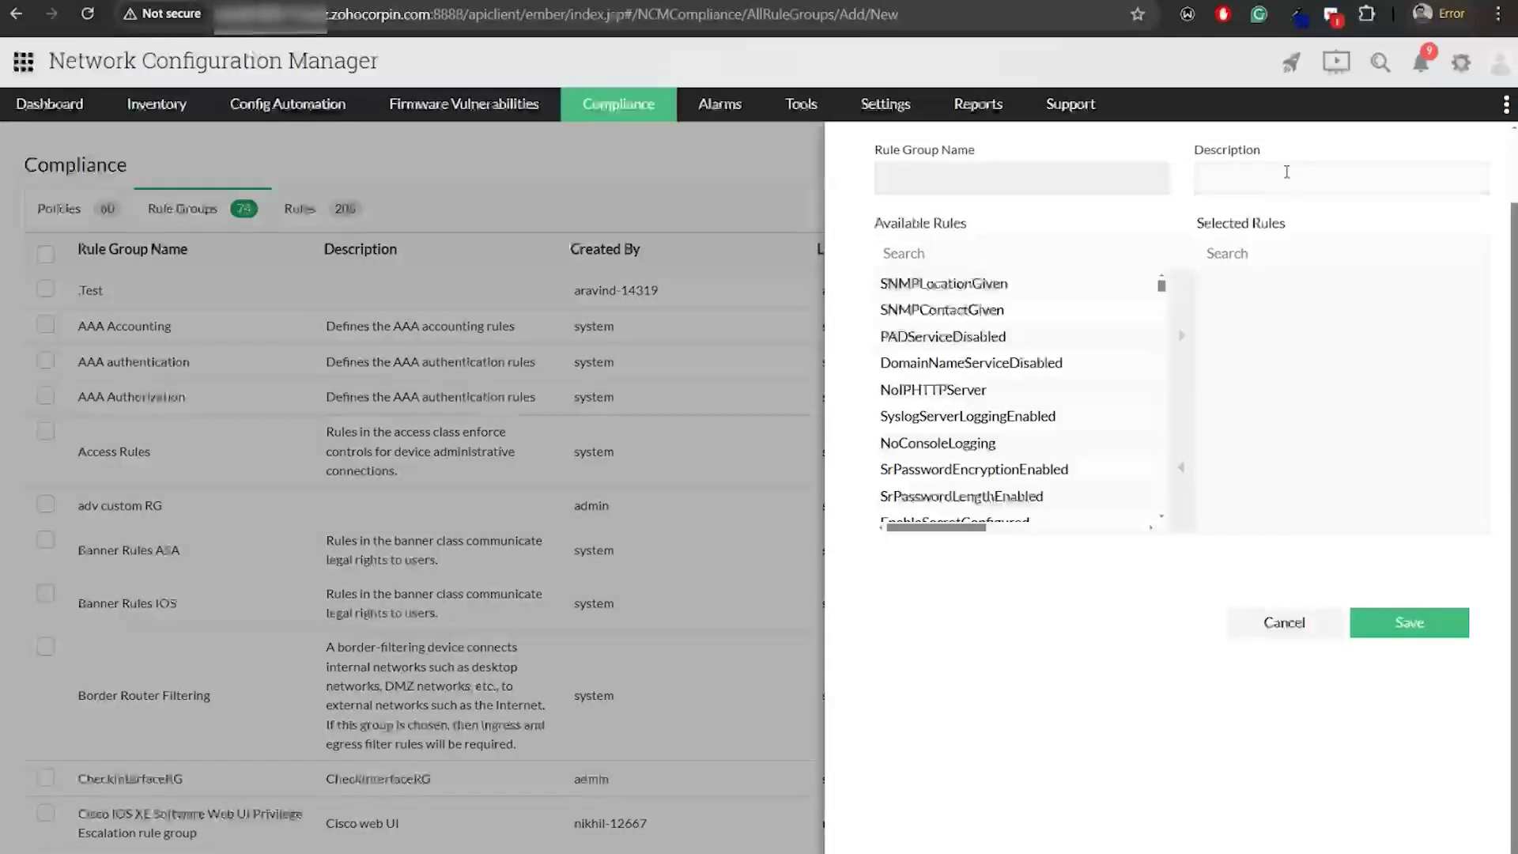
click(1015, 324)
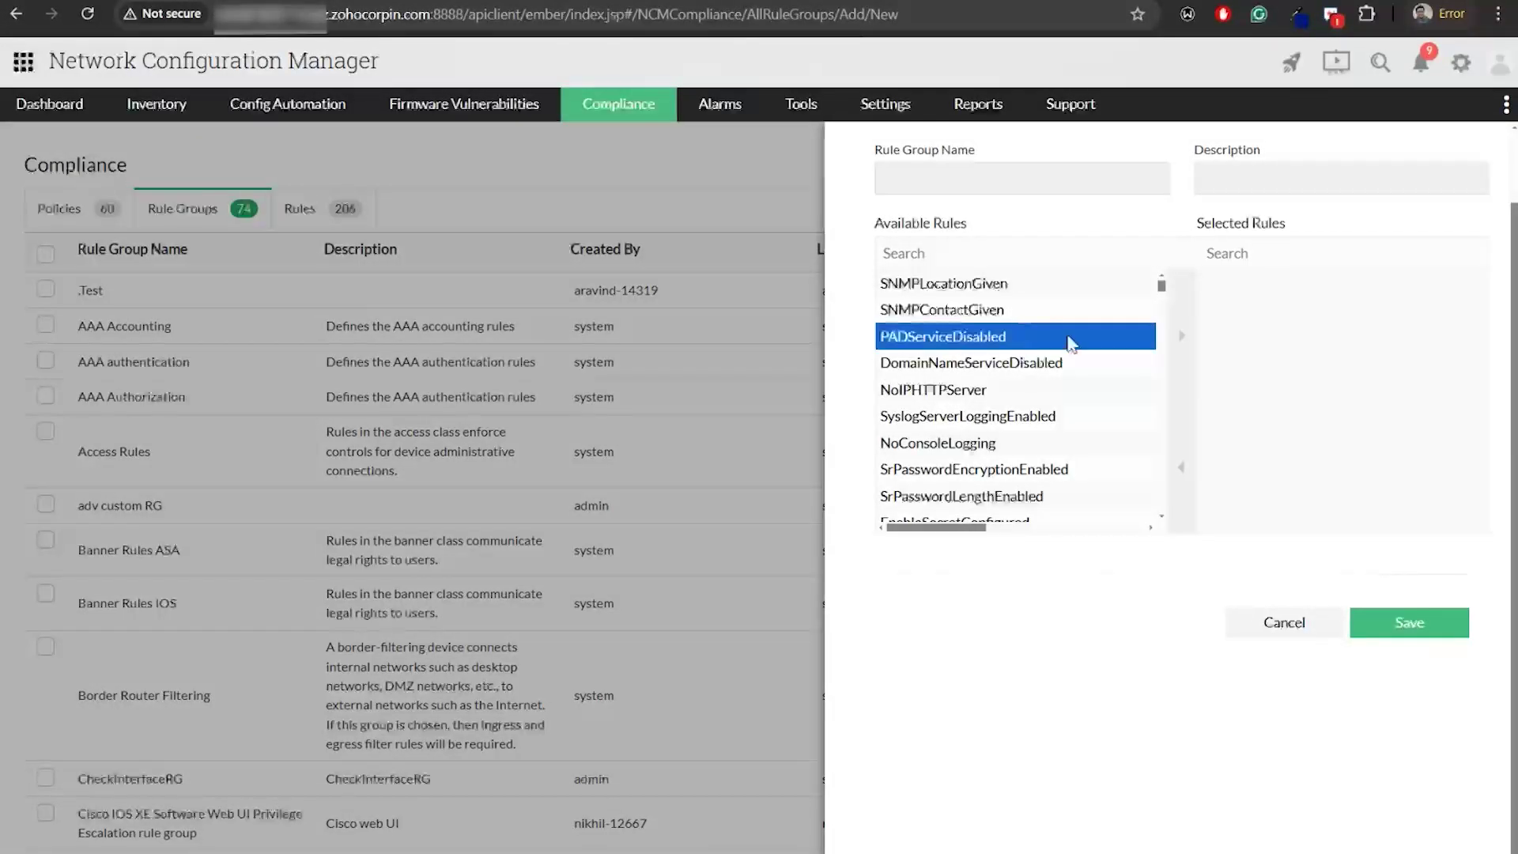
click(1058, 294)
click(1184, 336)
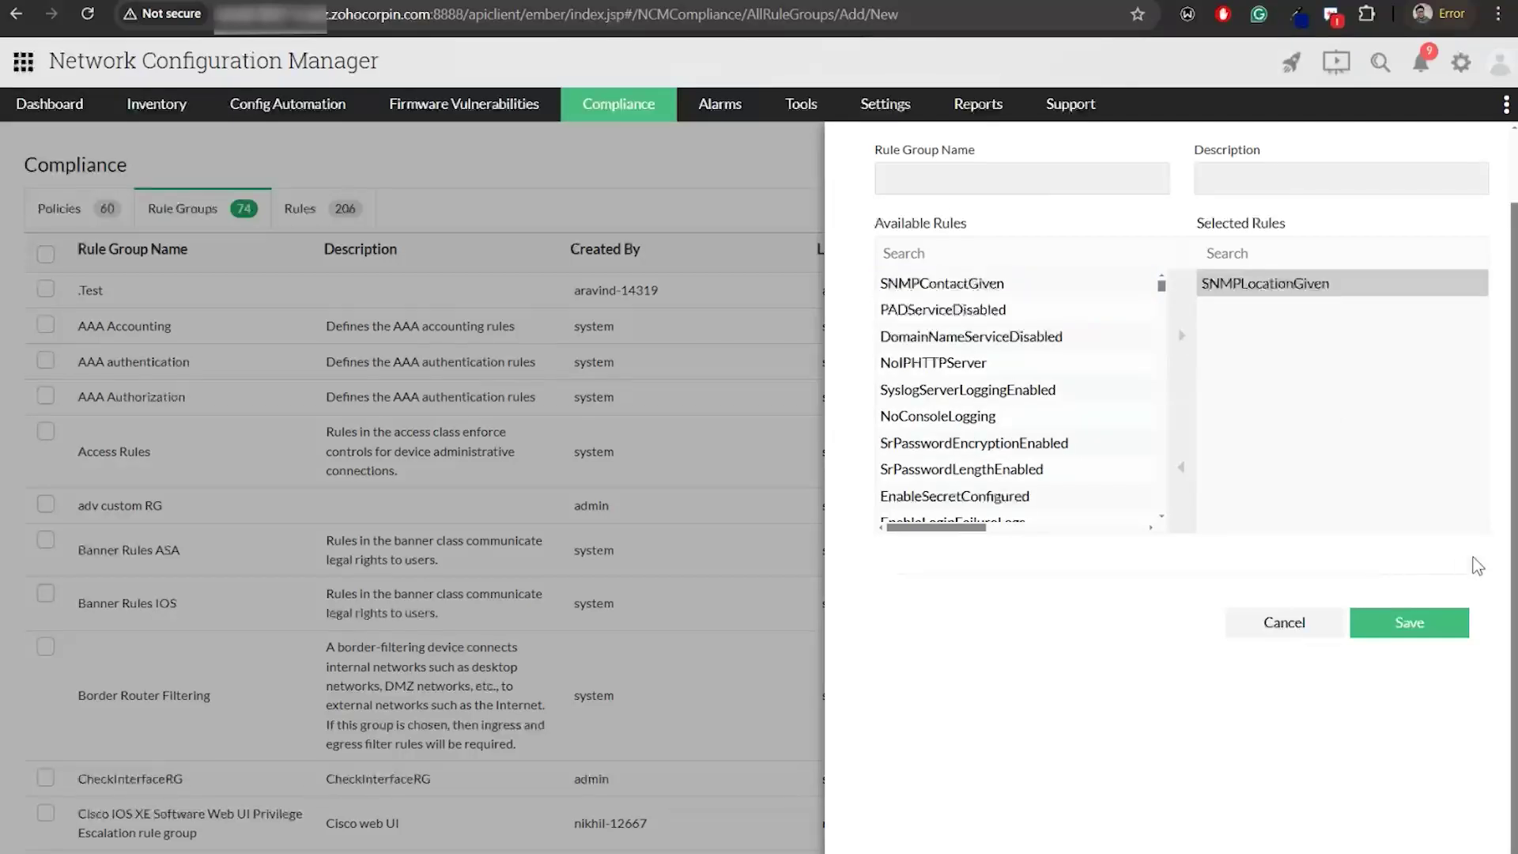
click(1416, 630)
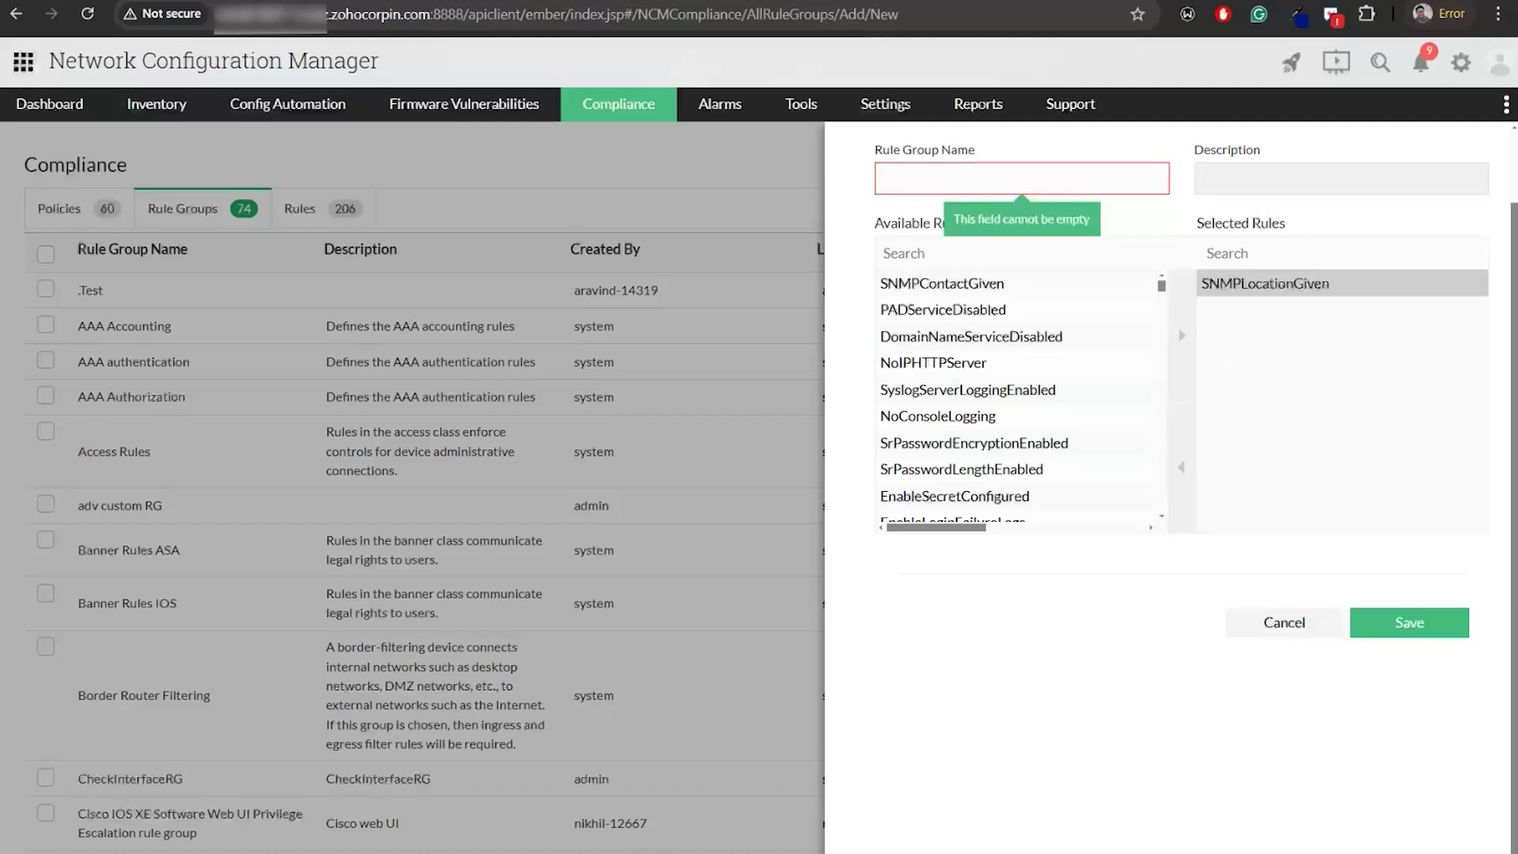
click(1294, 624)
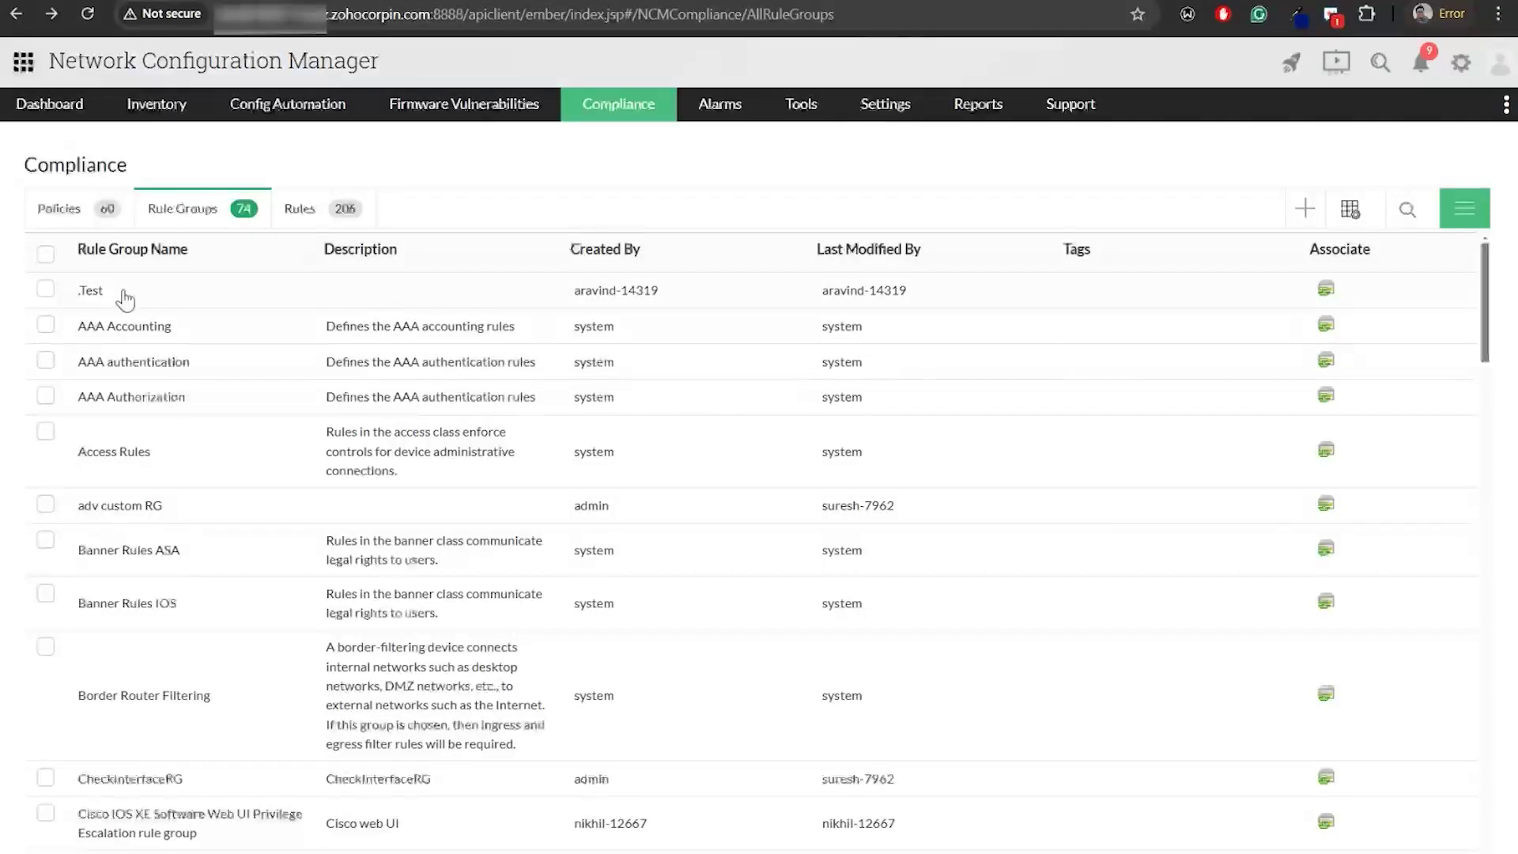
Associate HIPAARuleGroup with New policy 12 via Actions > Associate To Policies and save
click(46, 325)
click(45, 362)
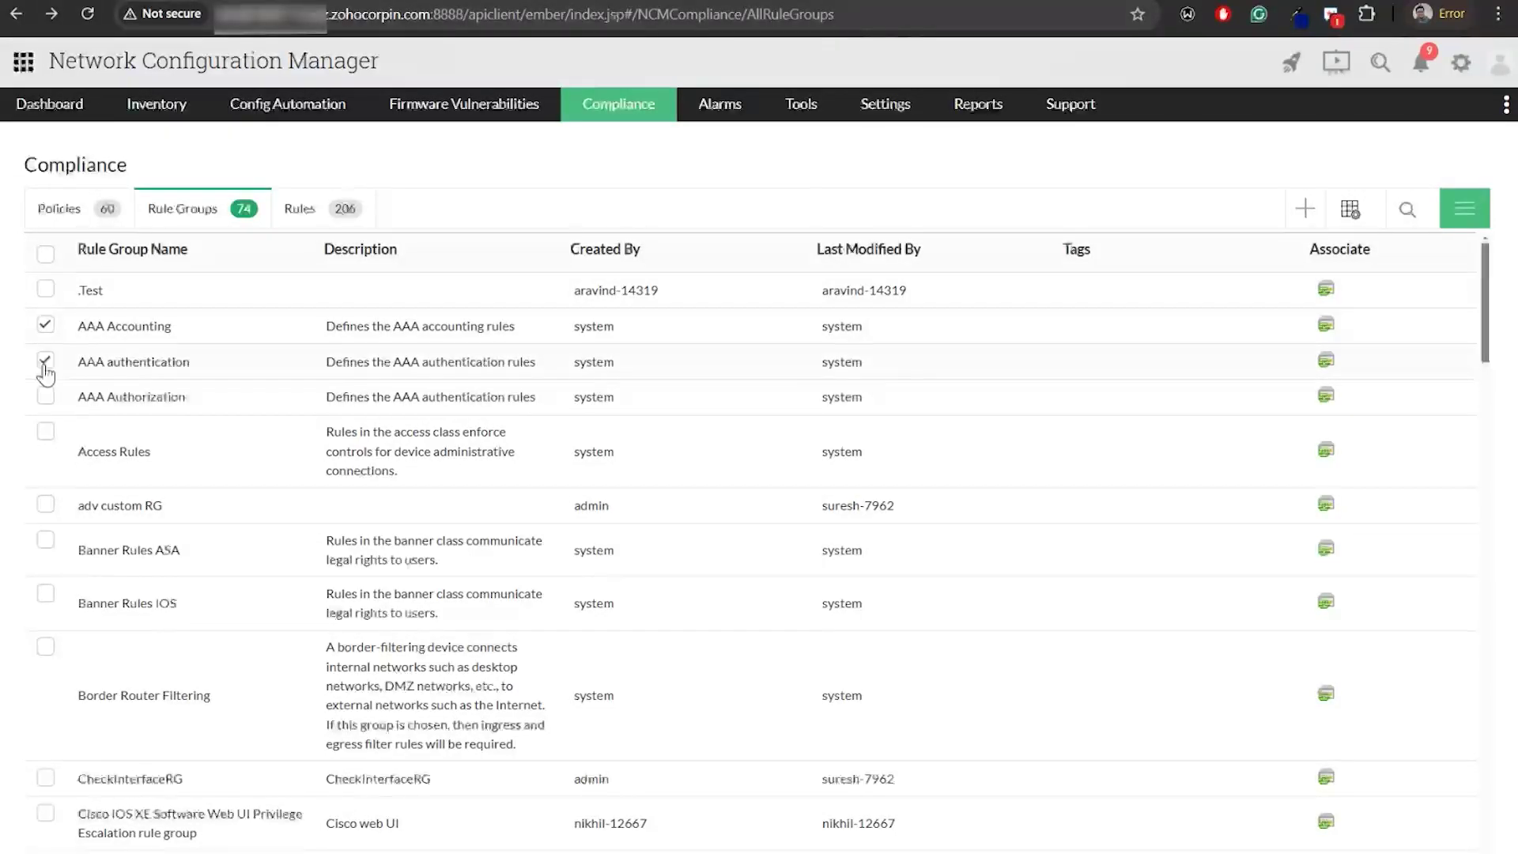
click(1469, 220)
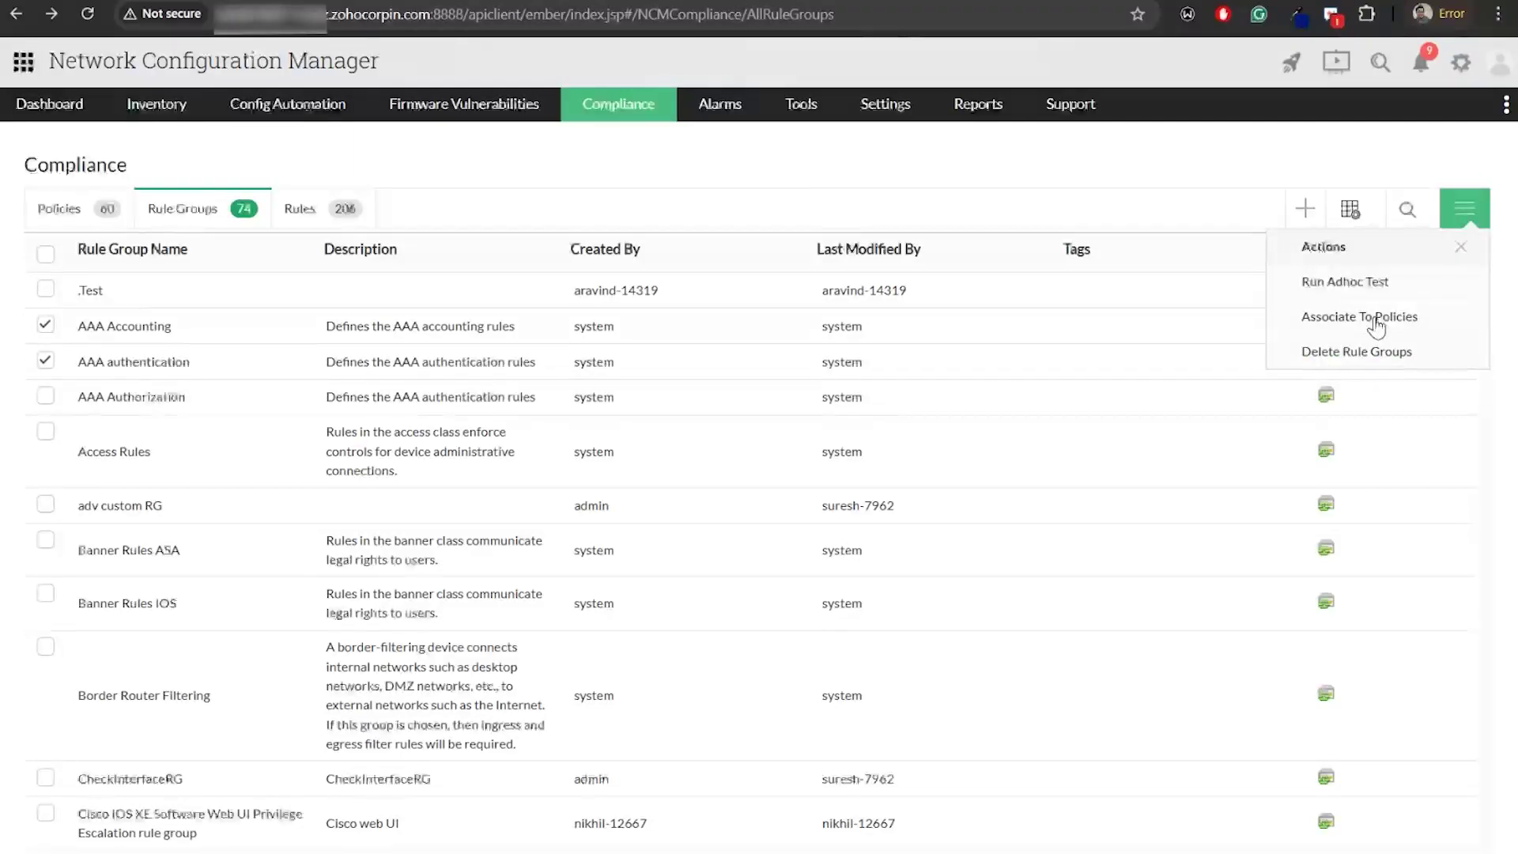
click(1376, 320)
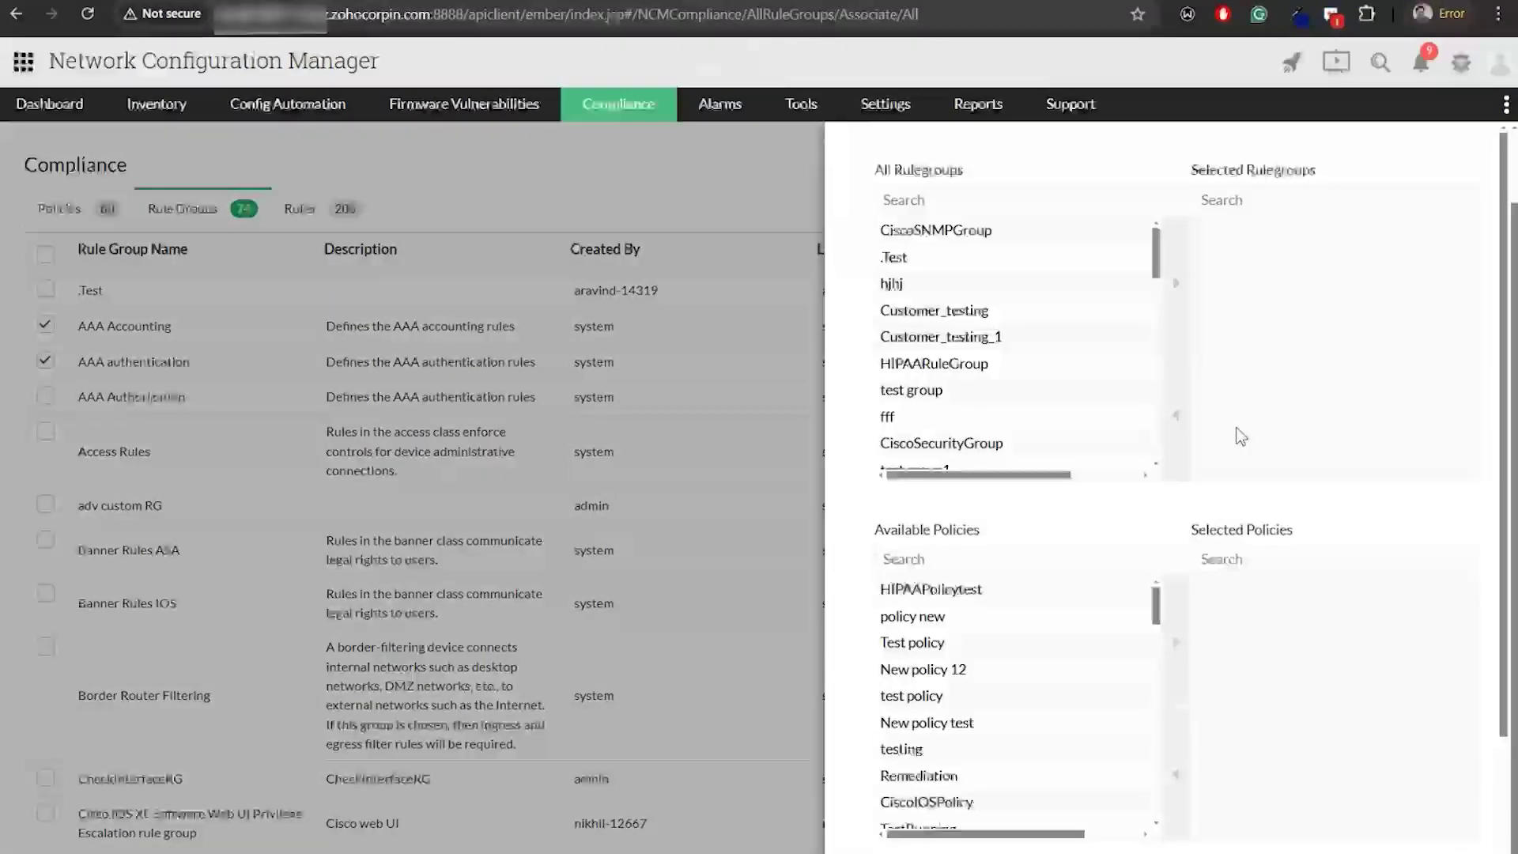
click(1028, 363)
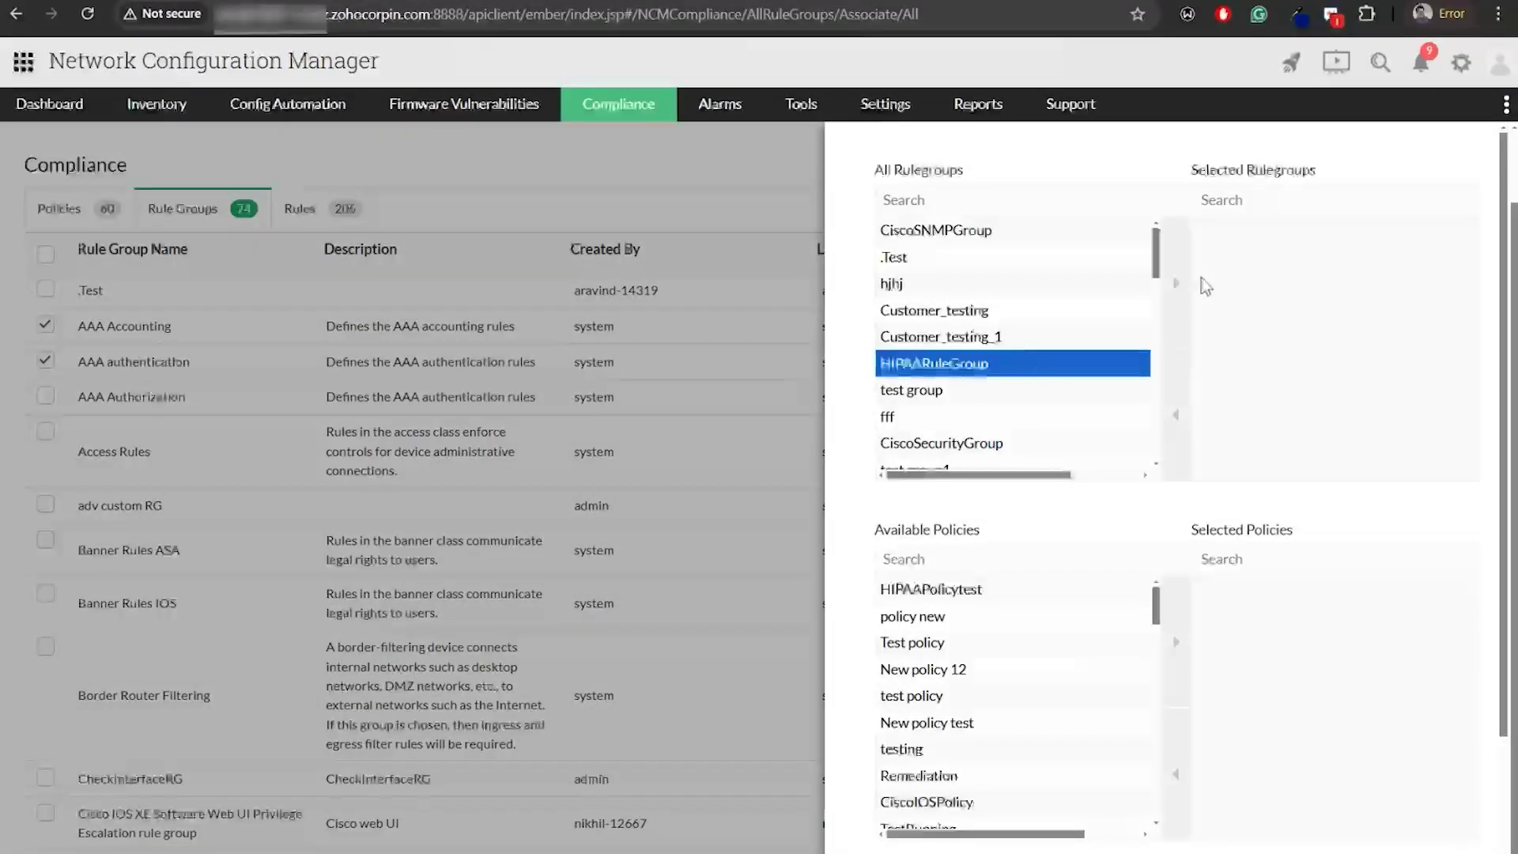
click(1182, 289)
click(980, 669)
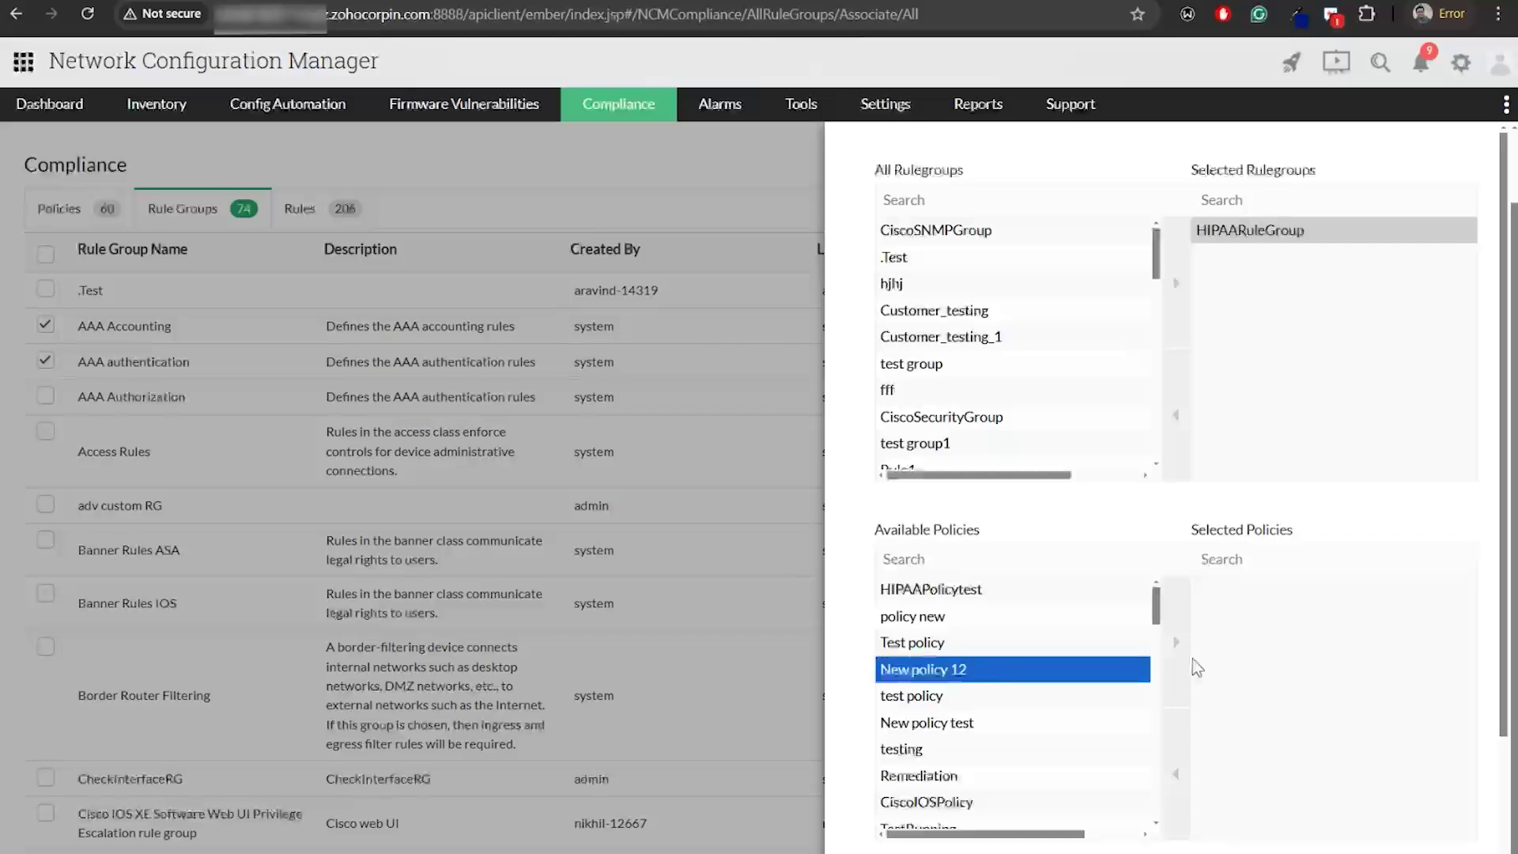
click(1185, 664)
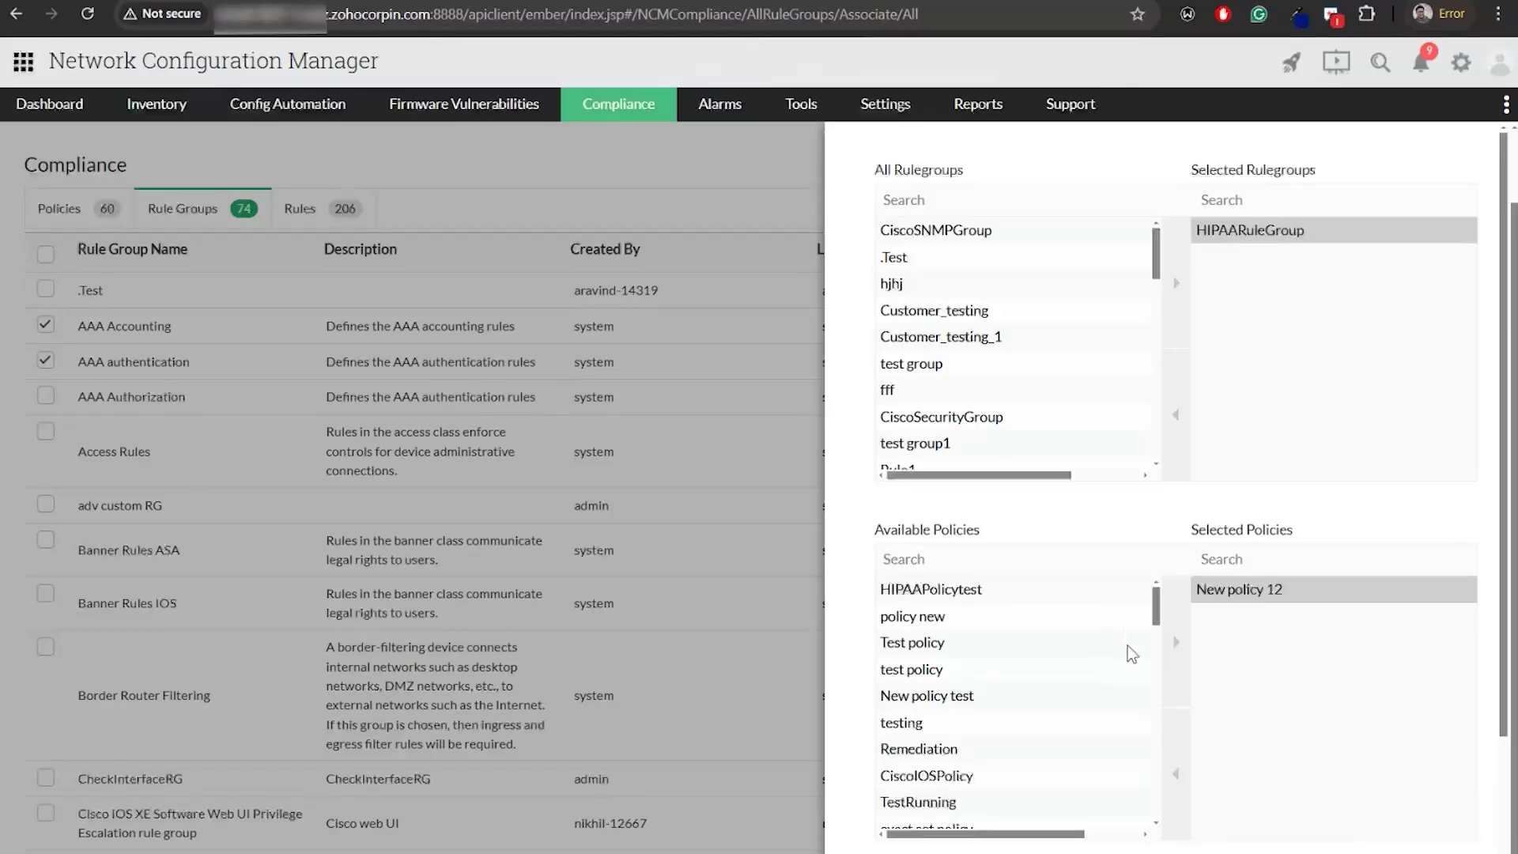
scroll(1316, 747, down, 2)
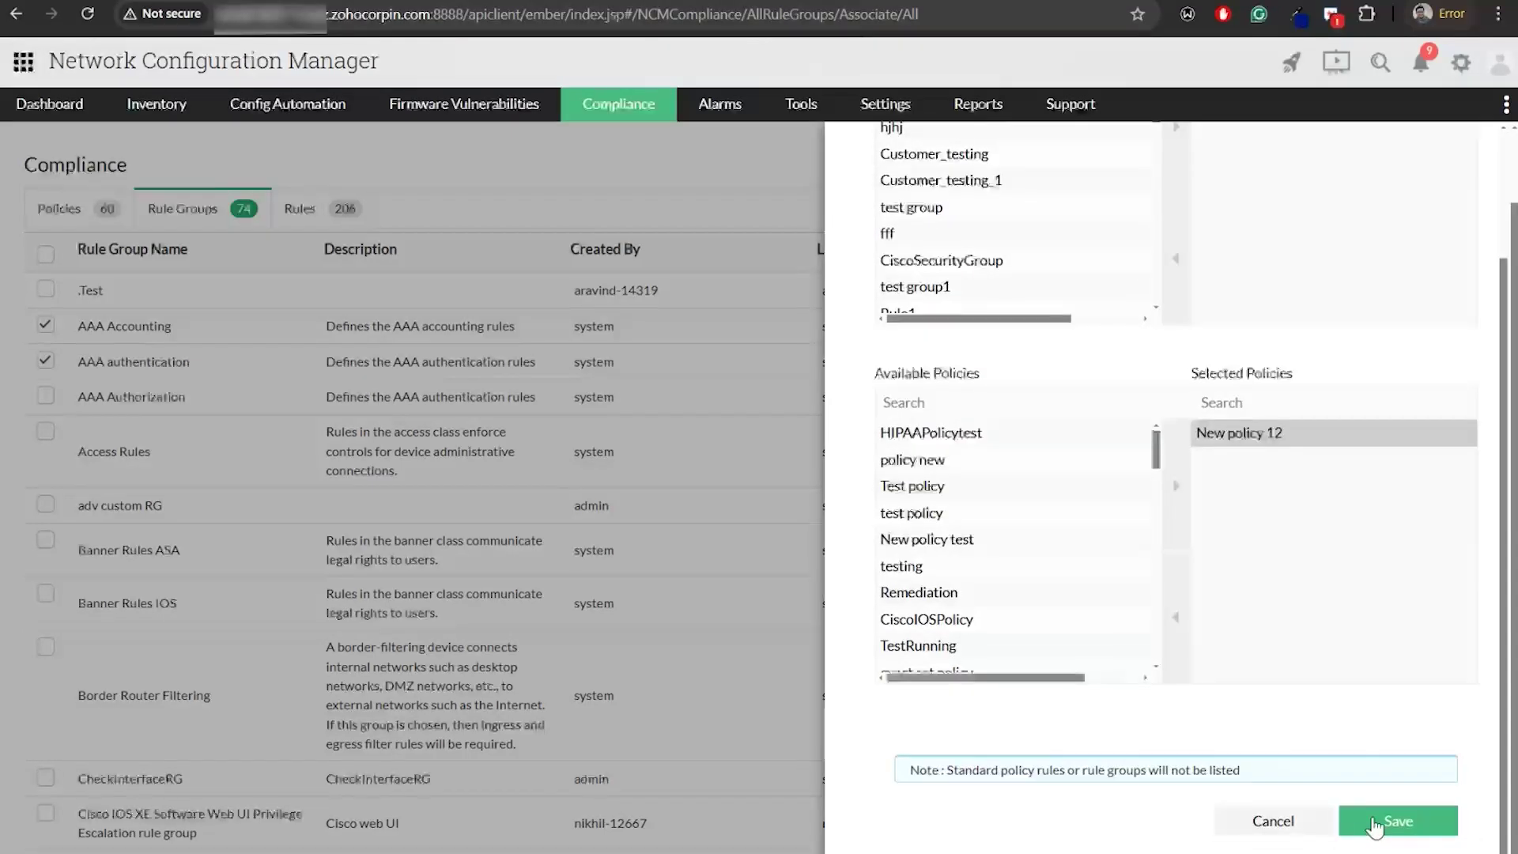
click(1375, 827)
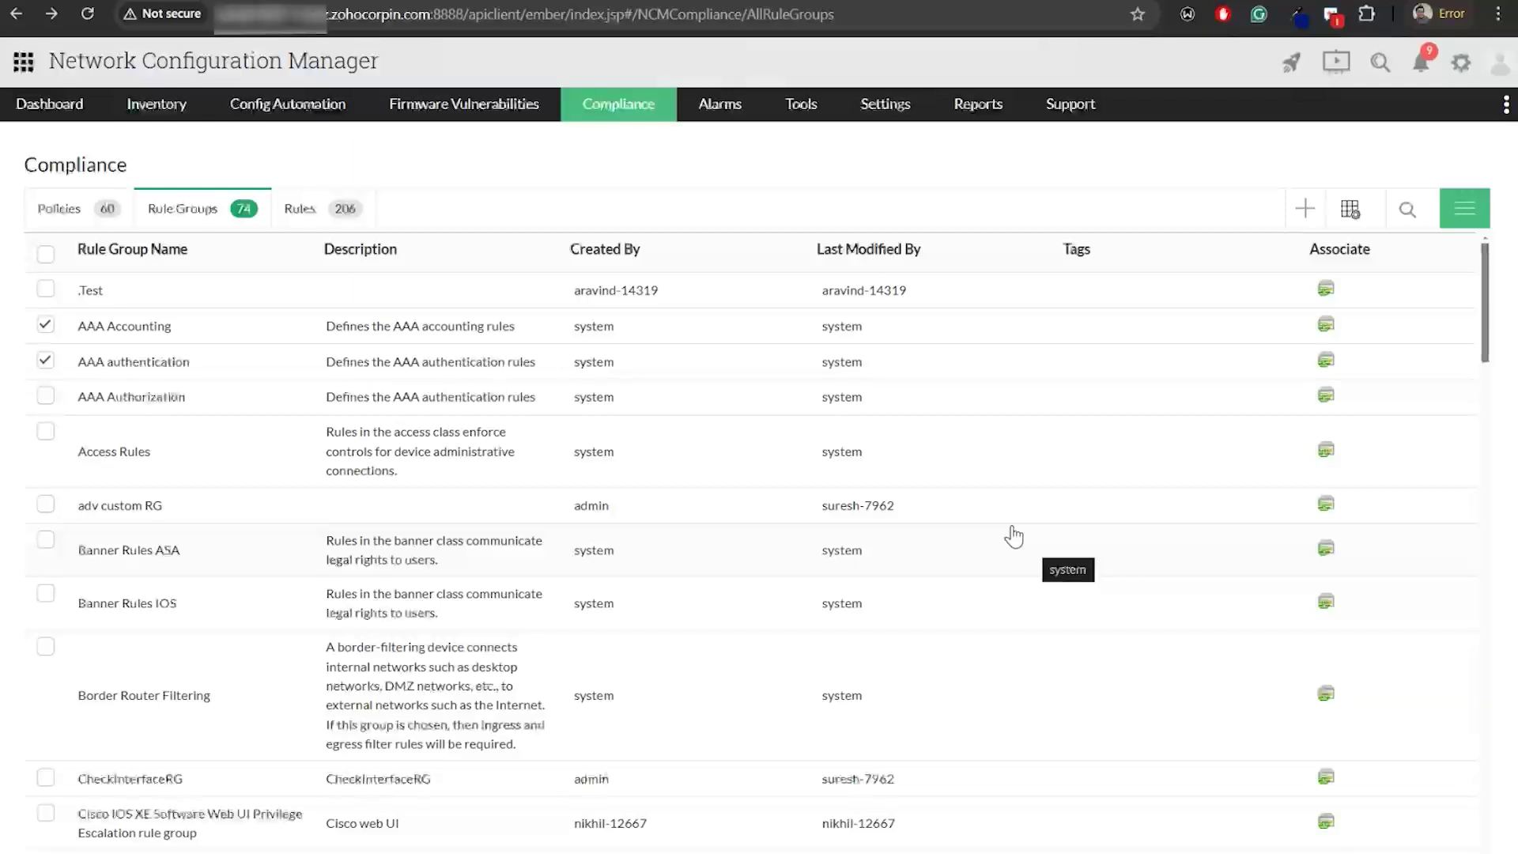
click(76, 227)
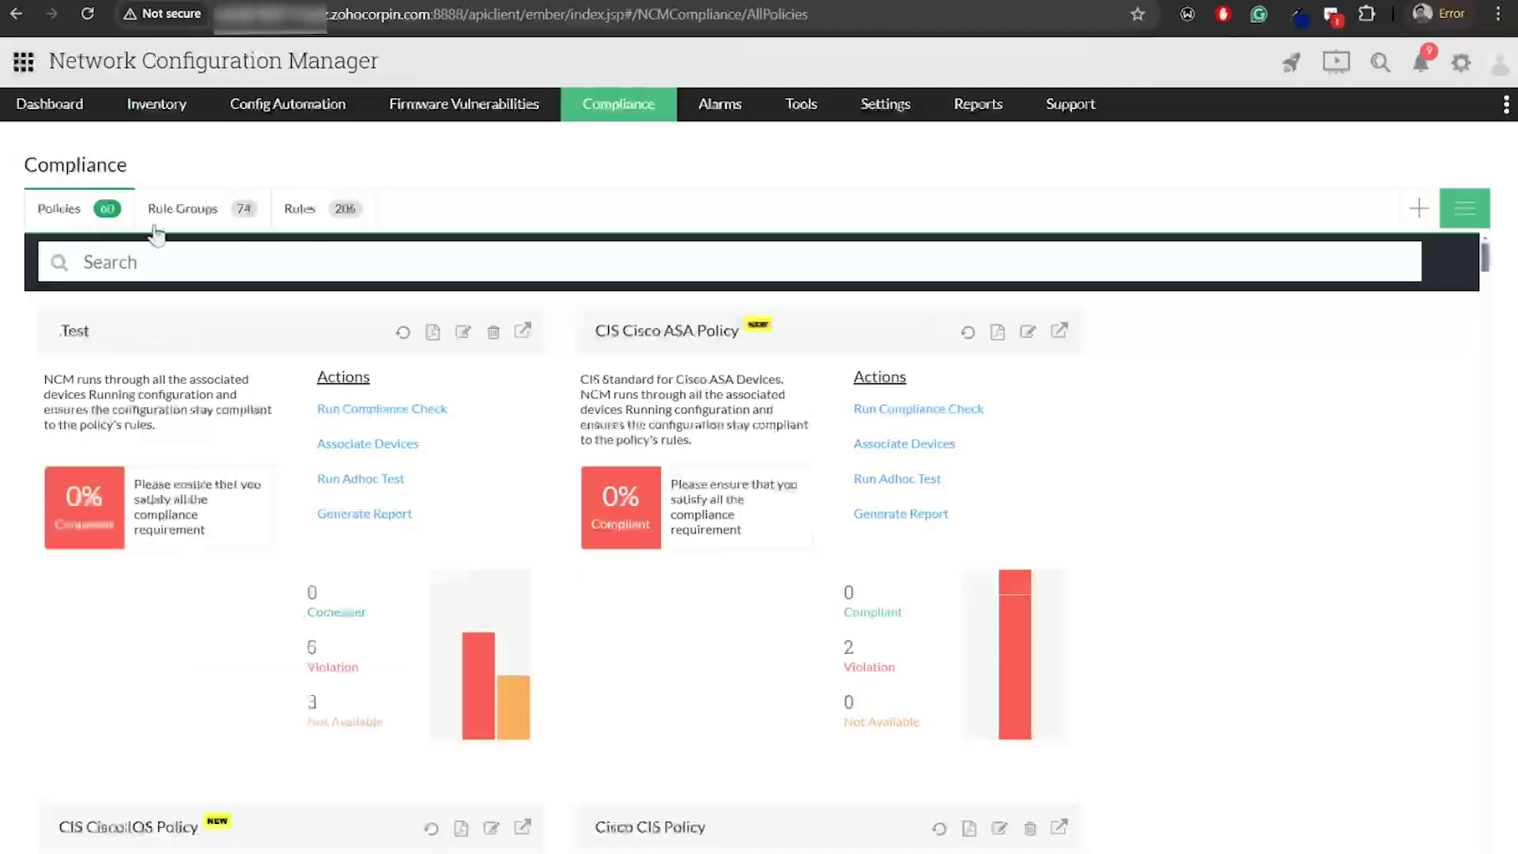
Start a new policy flagging only Critical or Major violations, with the AAA authentication rule group
click(1419, 208)
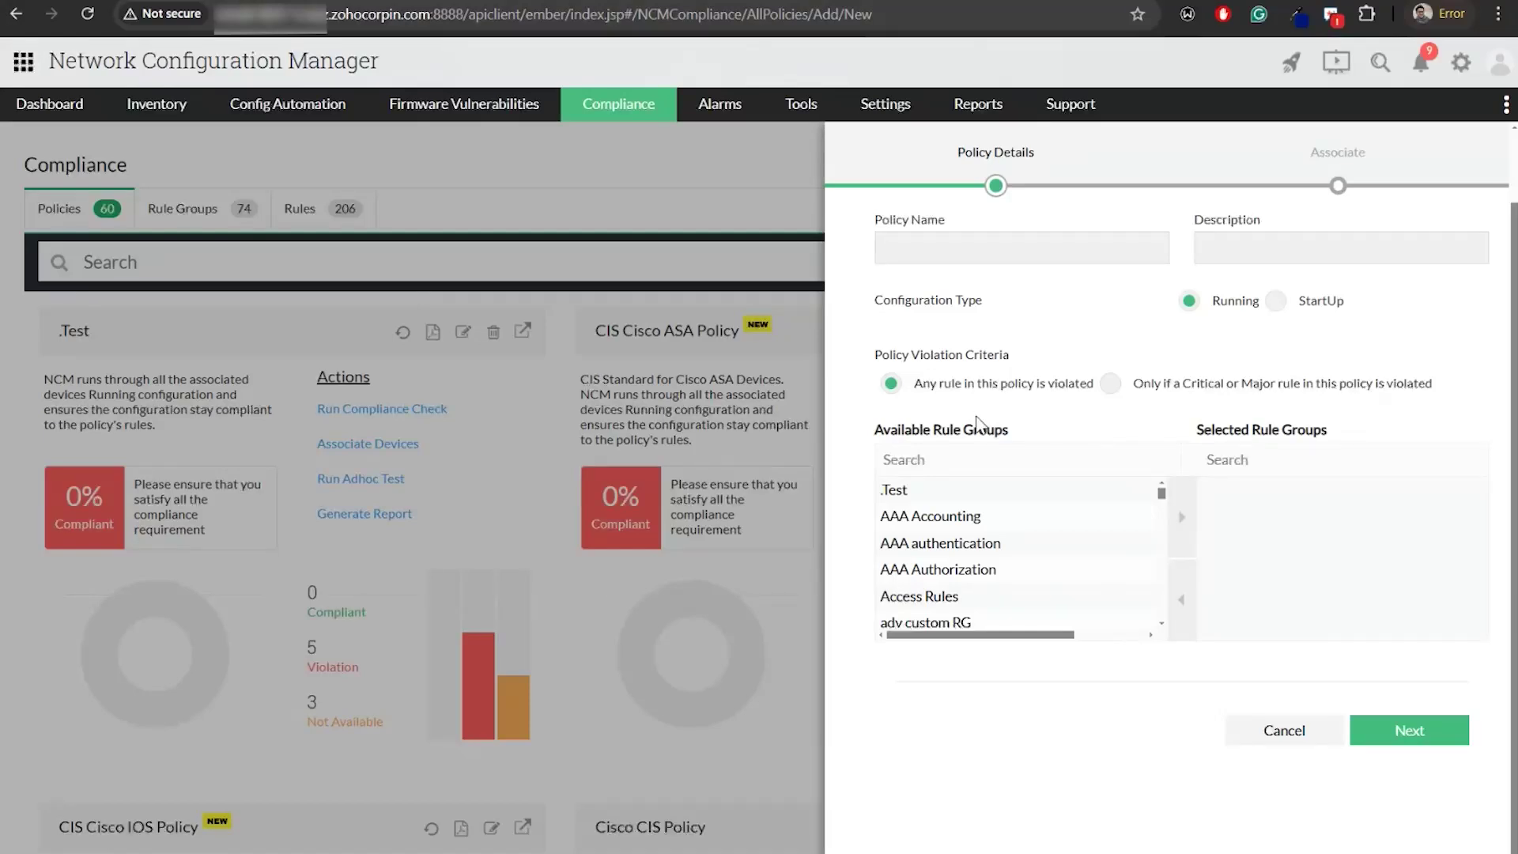
click(1129, 390)
click(1031, 533)
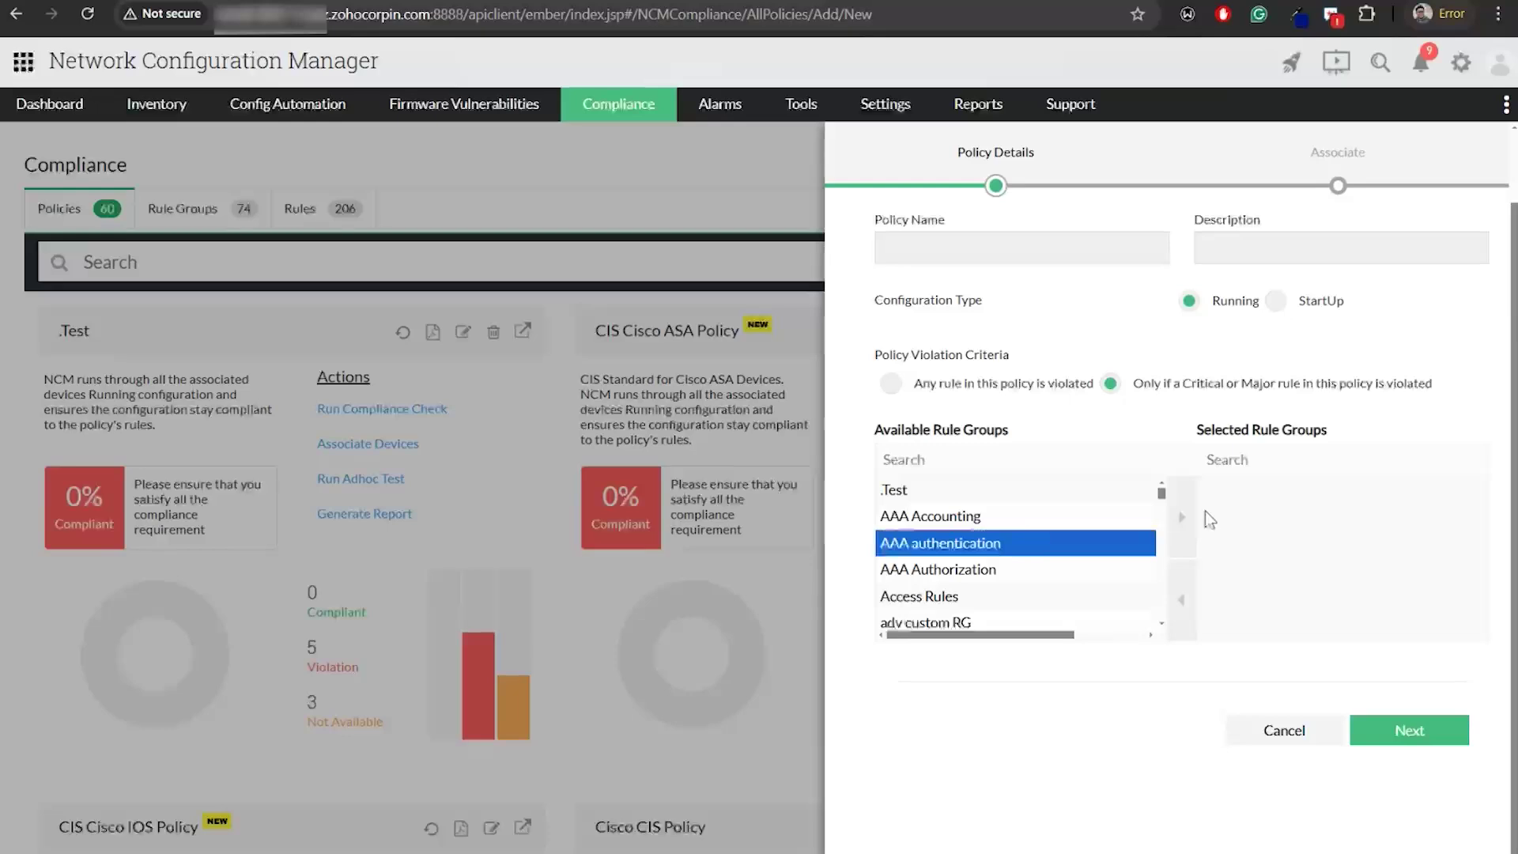
click(1181, 517)
click(1406, 721)
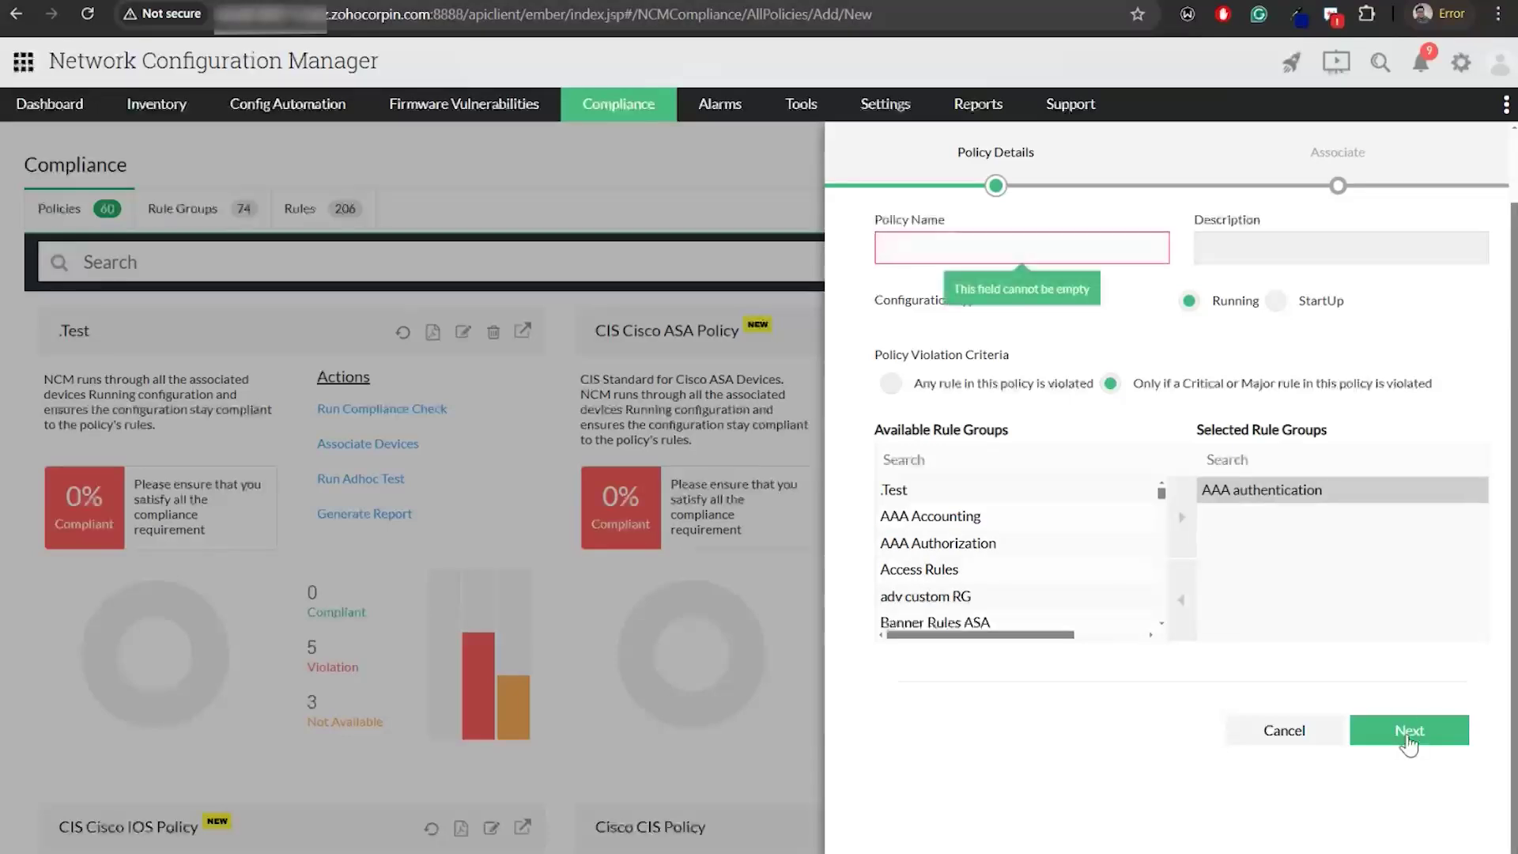
Name the policy 'd' with description 'sda' and advance to the Associate step
click(1051, 247)
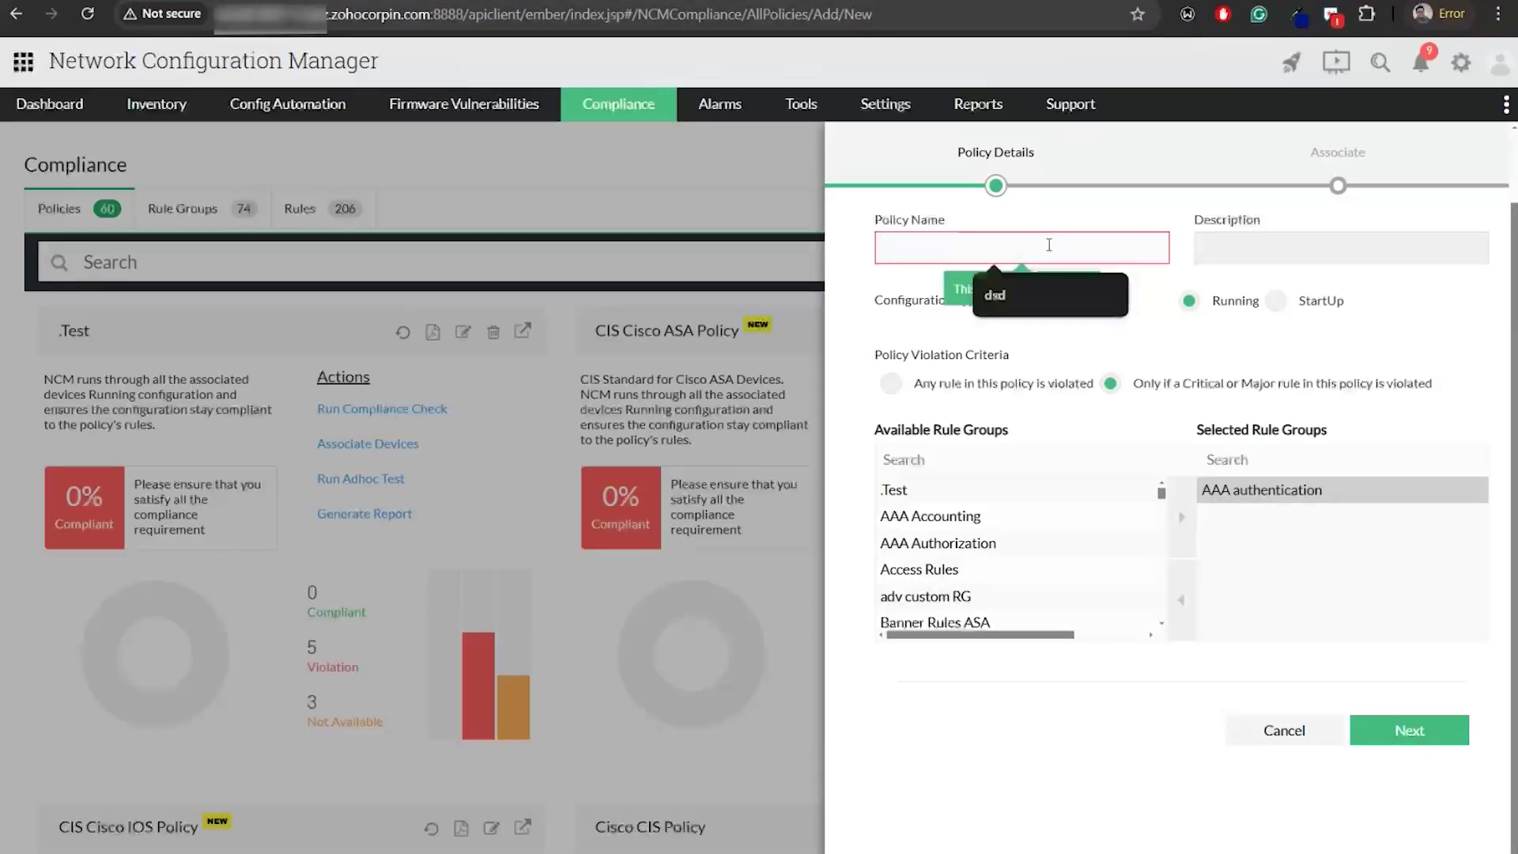
text(d)
click(1281, 253)
text(sda)
click(1408, 731)
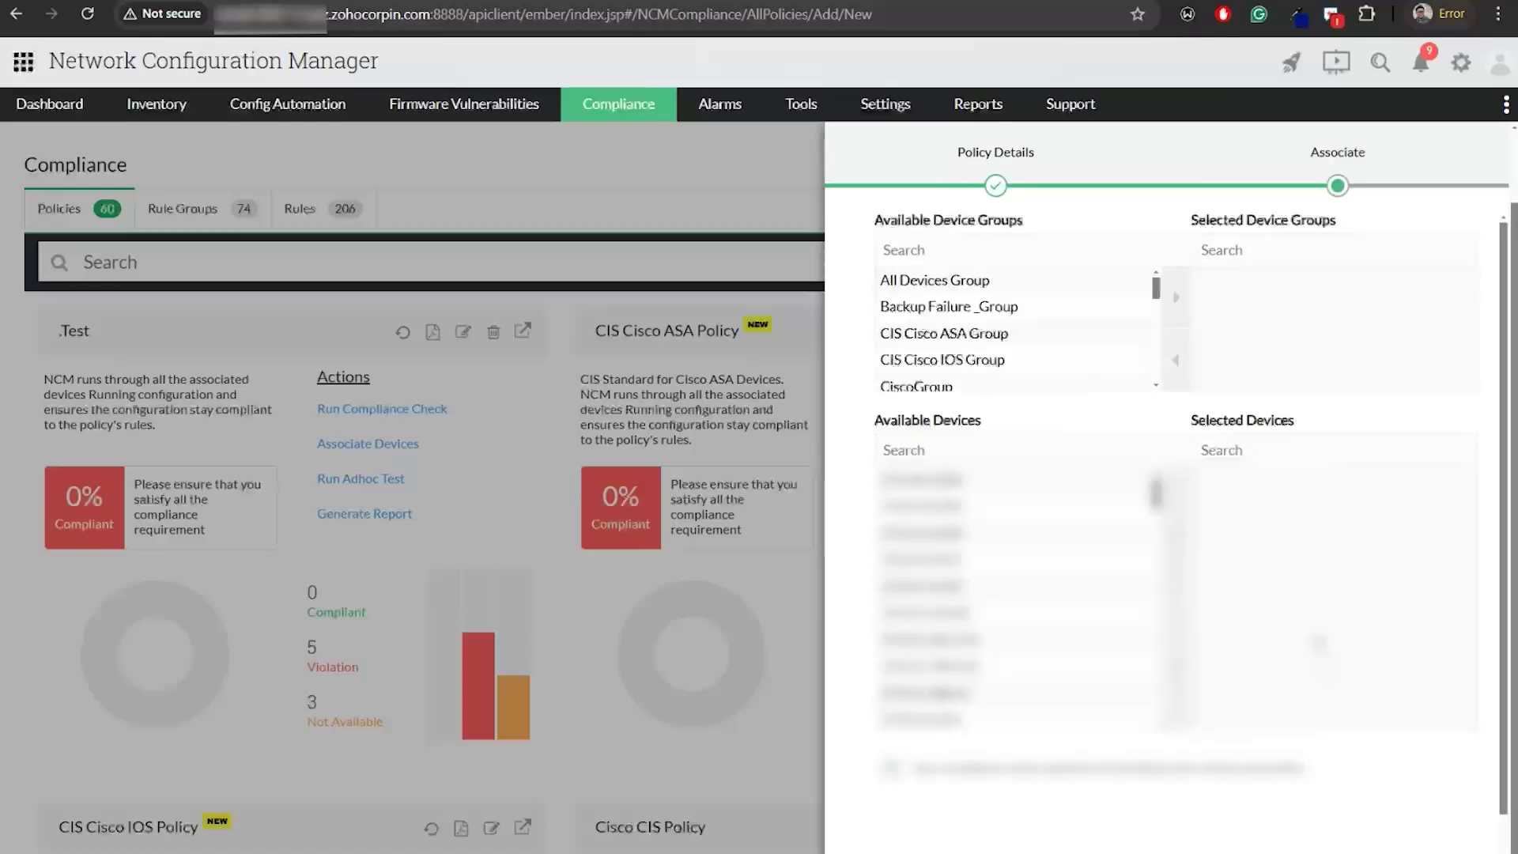
Add All Devices Group and a device to policy 'd' and save it, totalling 61 policies
click(949, 280)
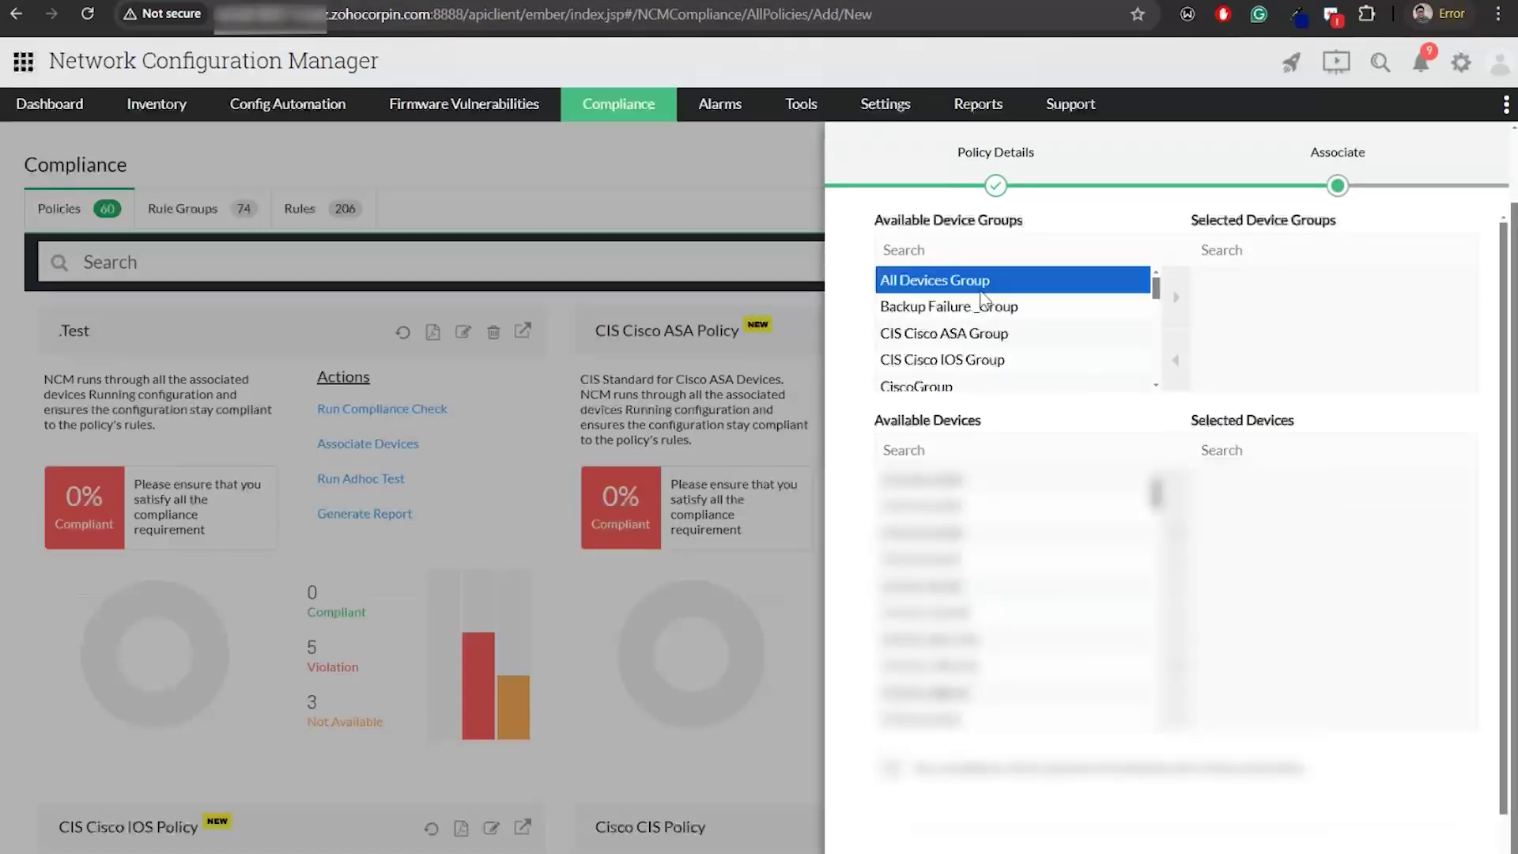
click(1175, 297)
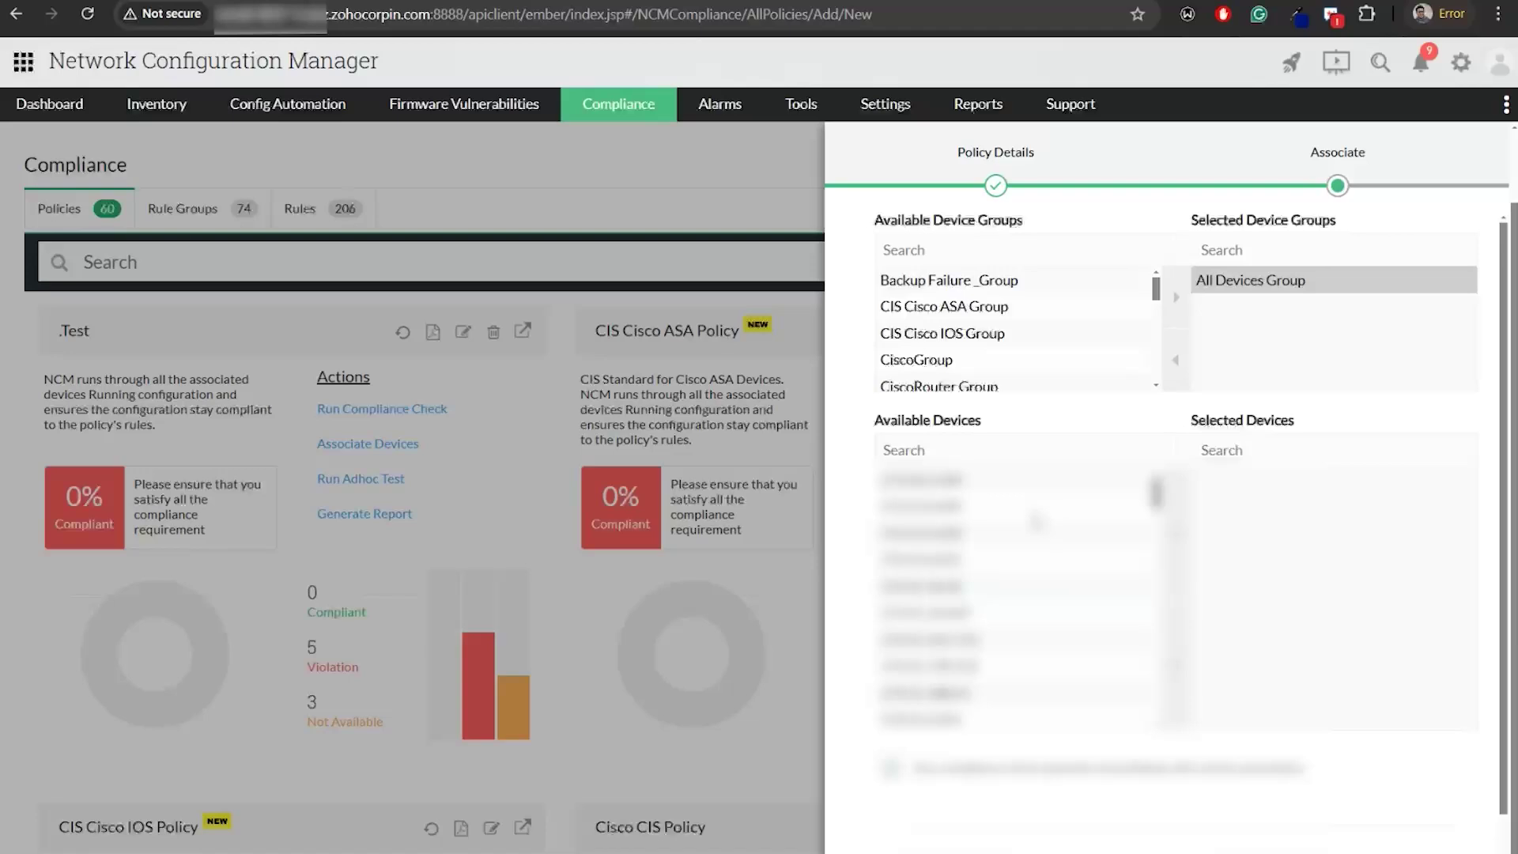
click(1036, 519)
click(1178, 533)
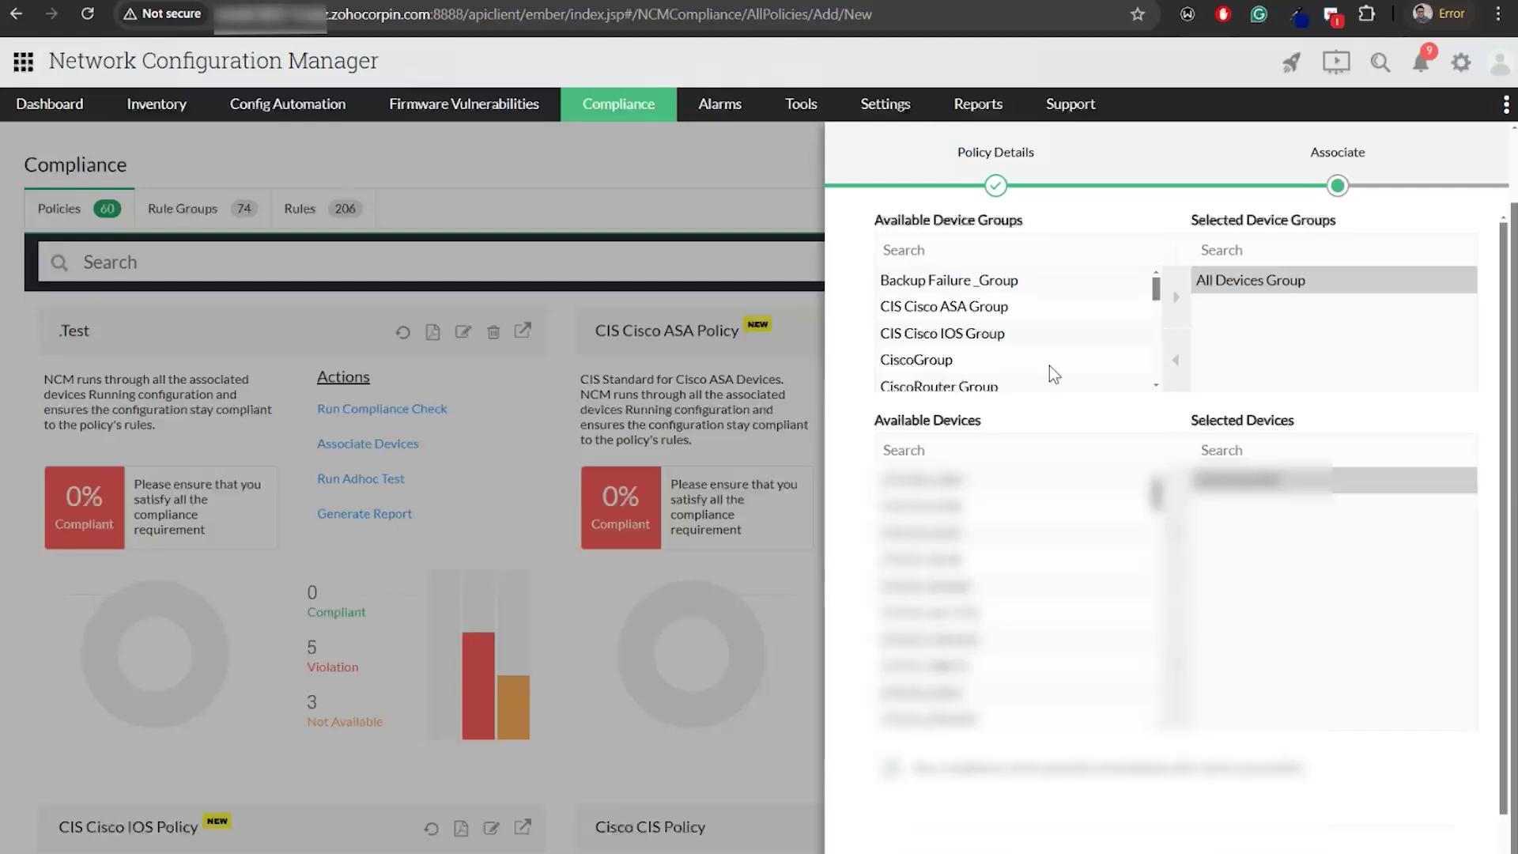
scroll(1158, 615, down, 3)
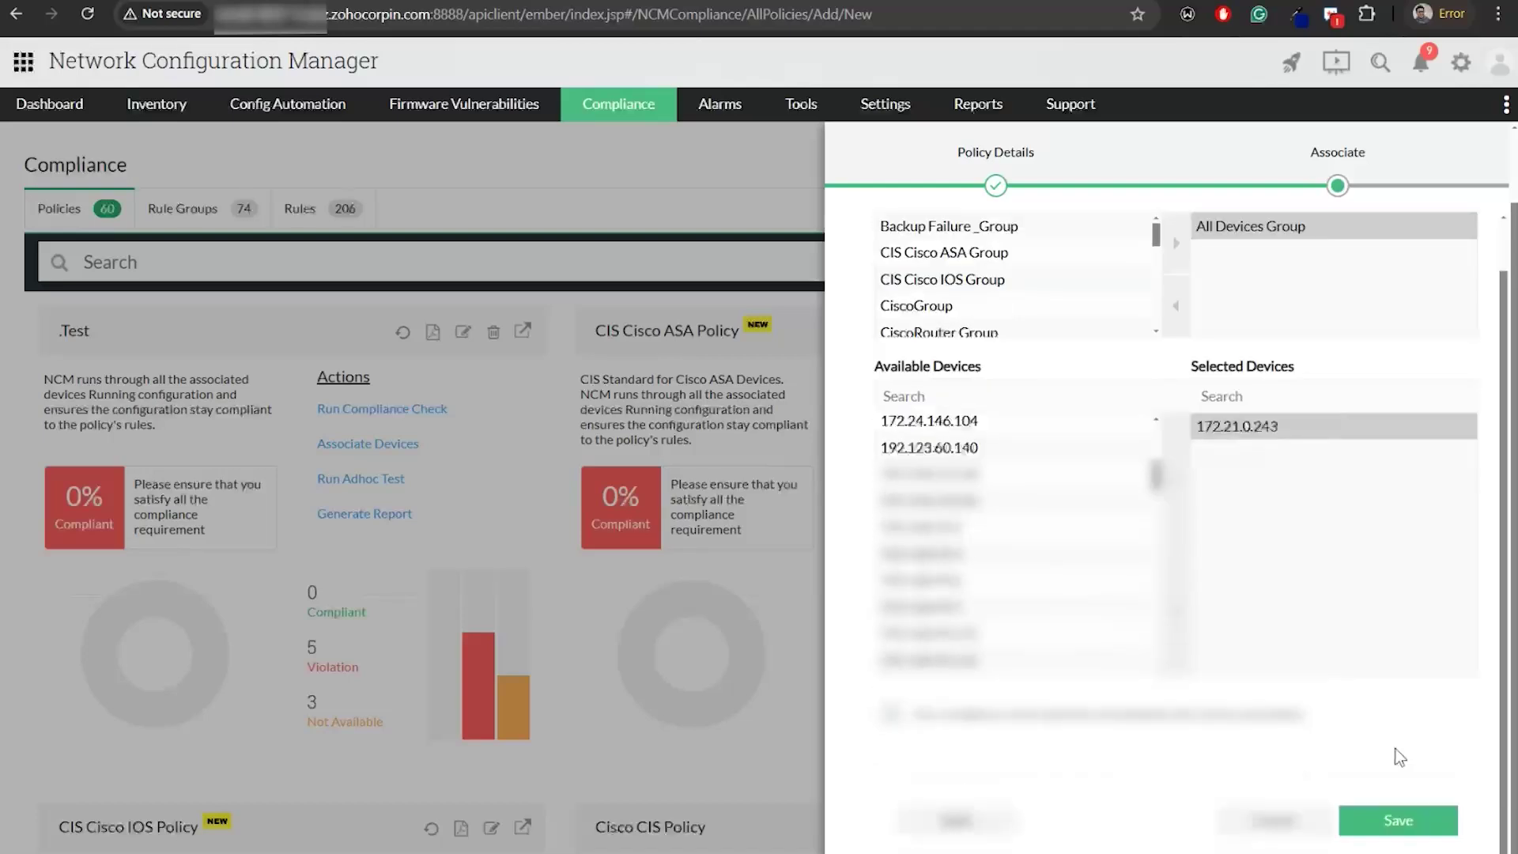
scroll(1393, 752, down, 1)
click(1396, 824)
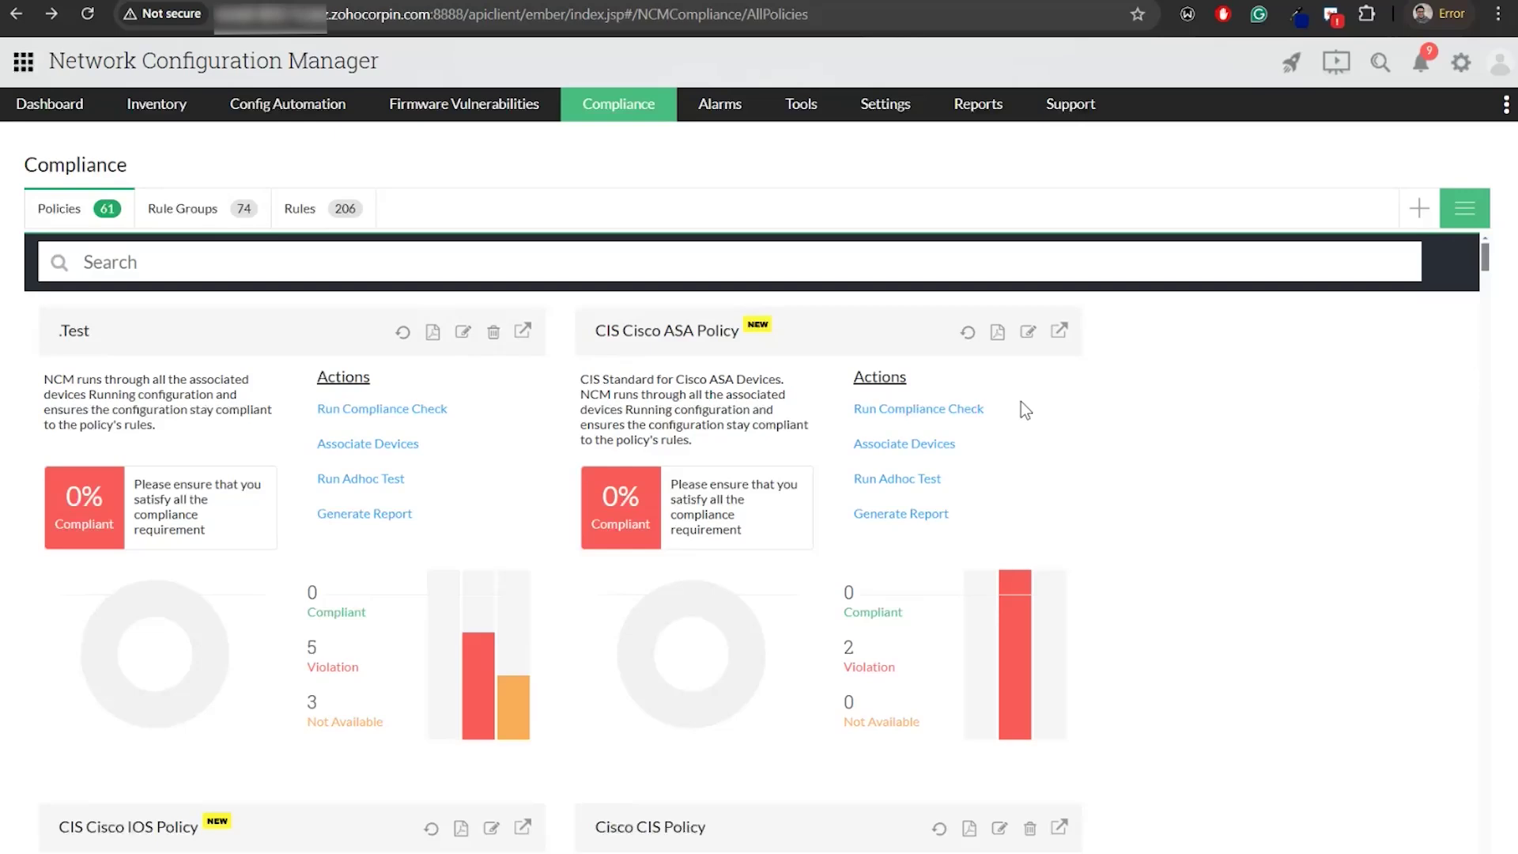
key(alt+Tab)
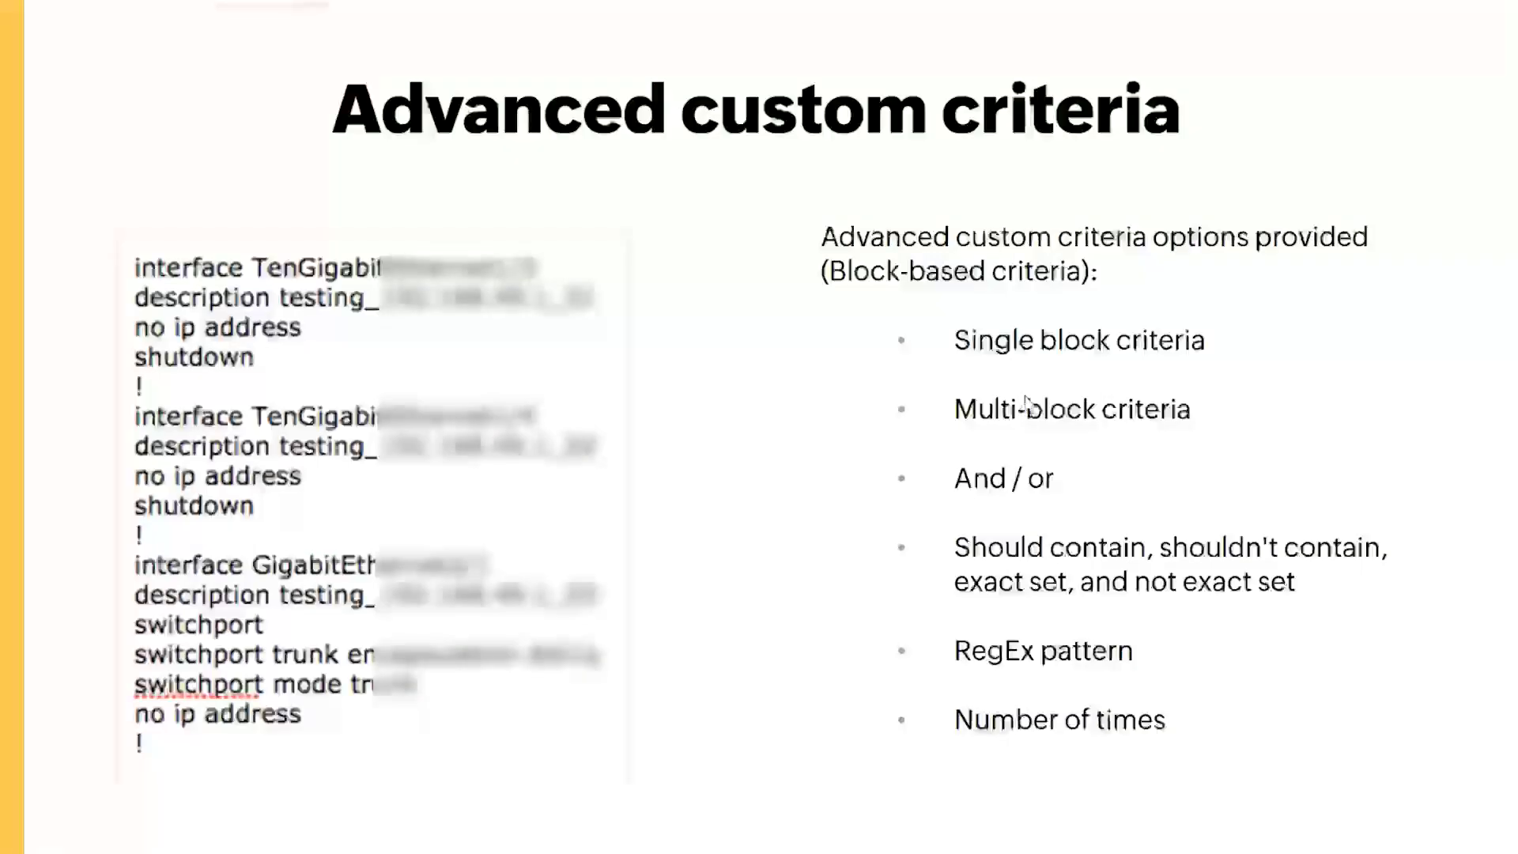
key(Right)
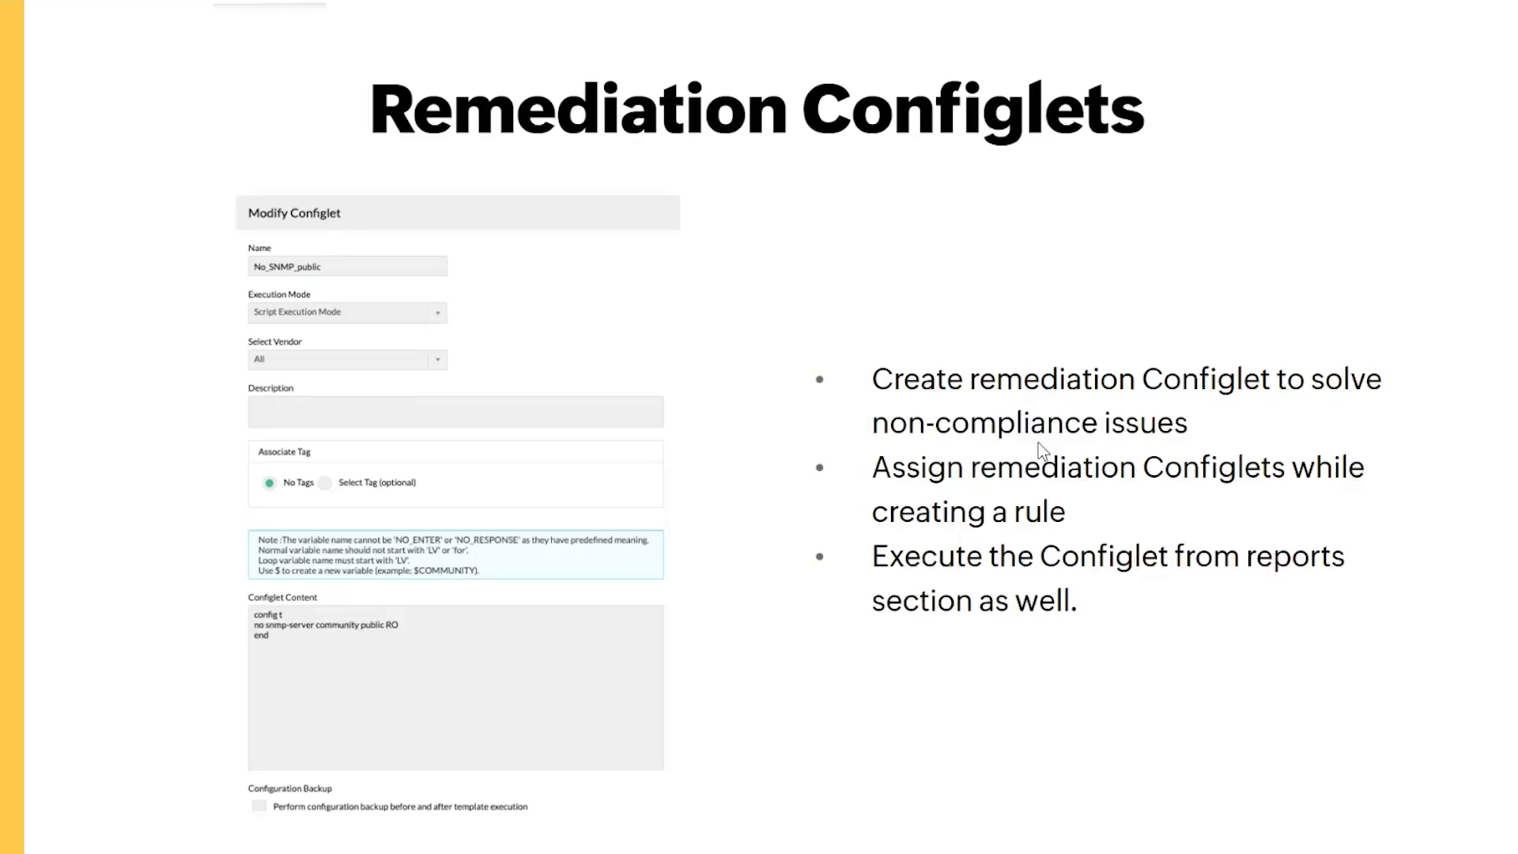
key(alt+Tab)
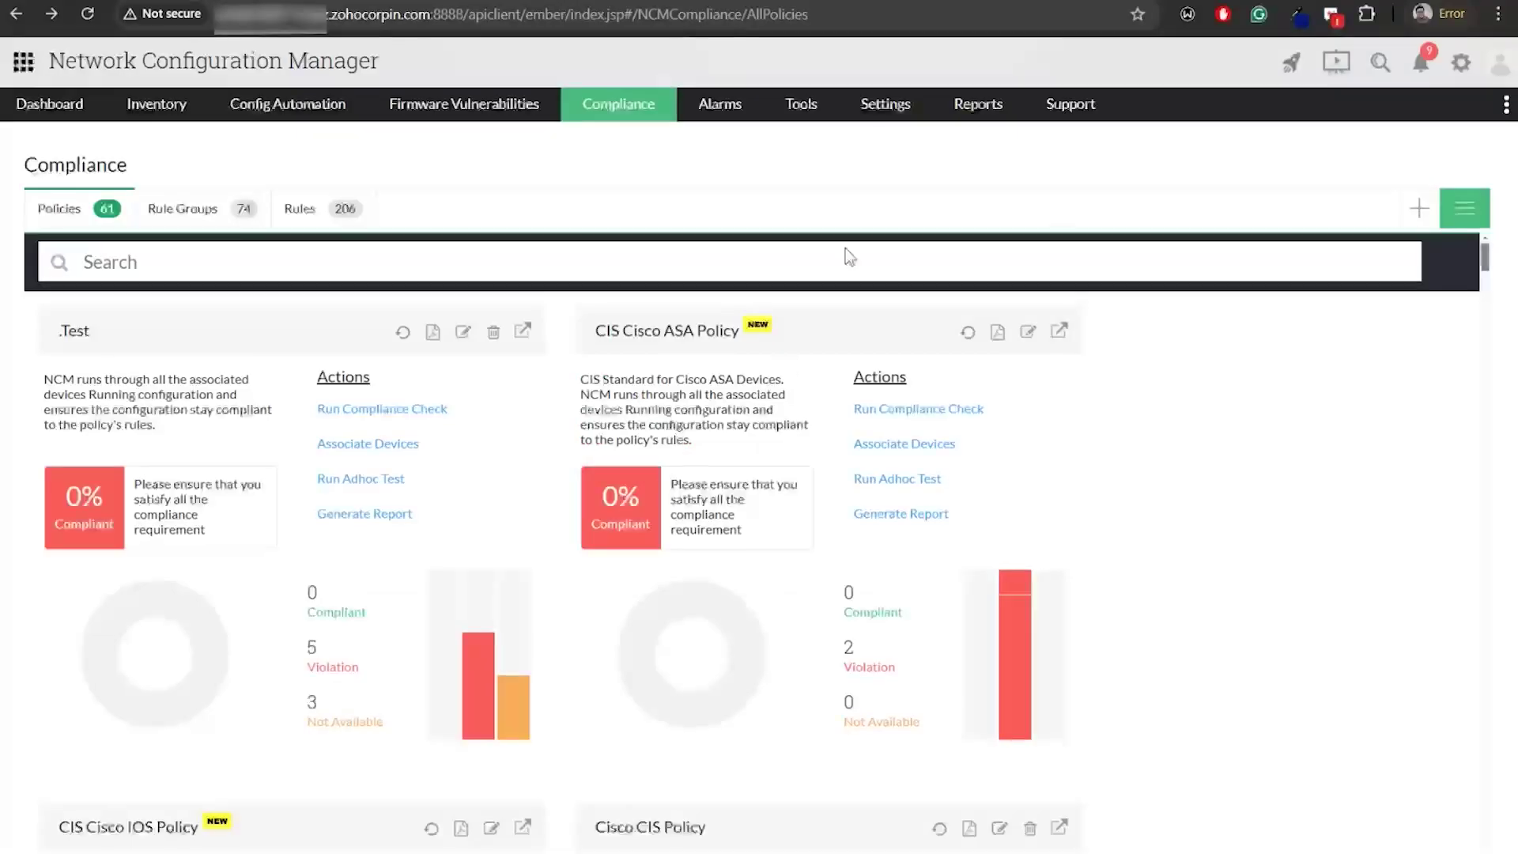
Filter policies for 'ciscoio', open CiscoIOSPolicy's Rule Compliance, and launch the No_SNMP_public remediation
click(178, 267)
click(182, 306)
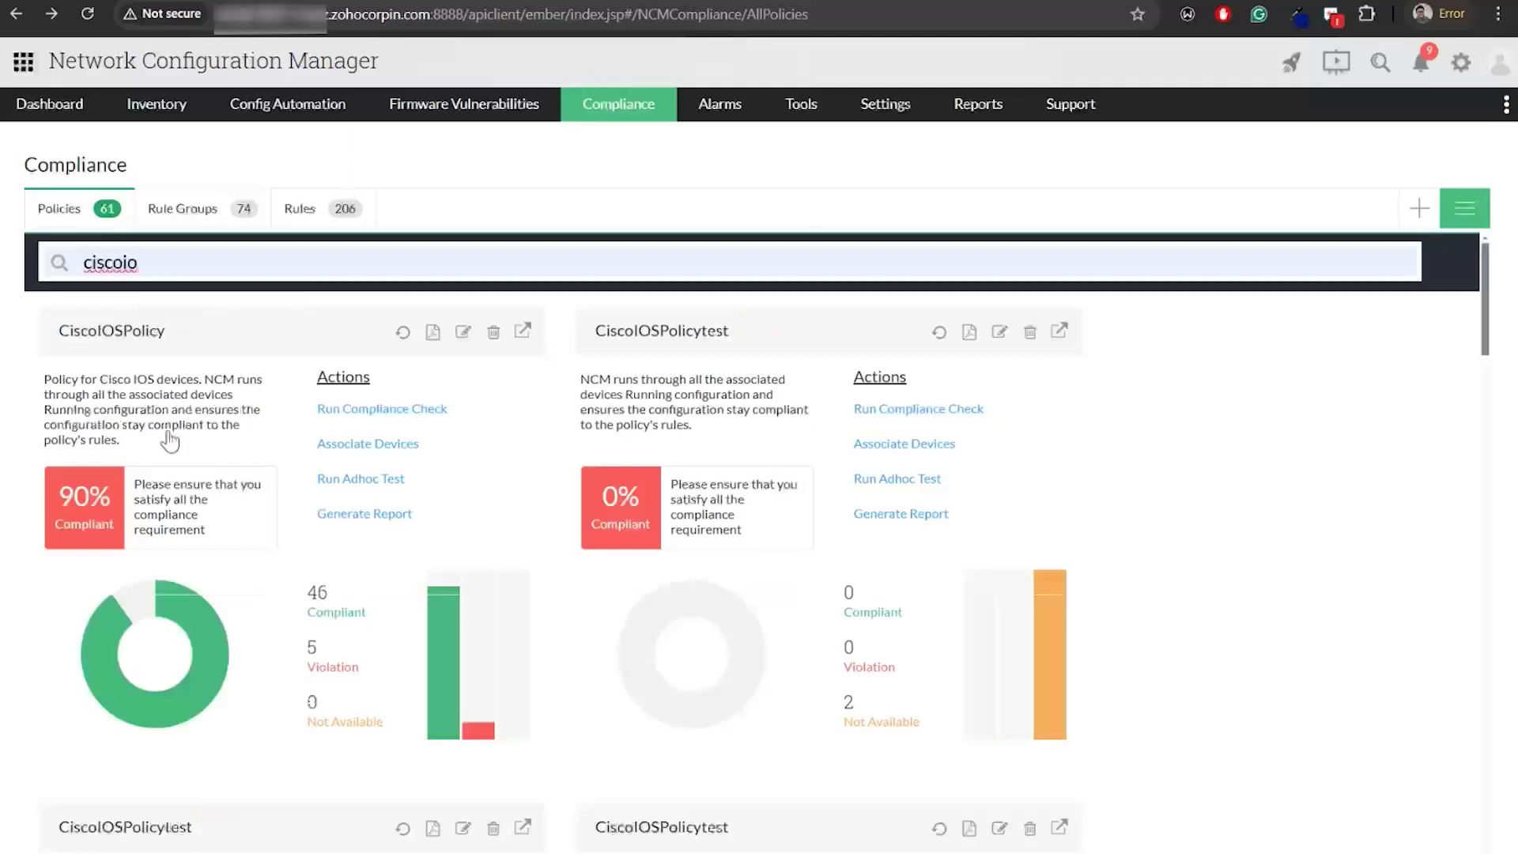
click(171, 663)
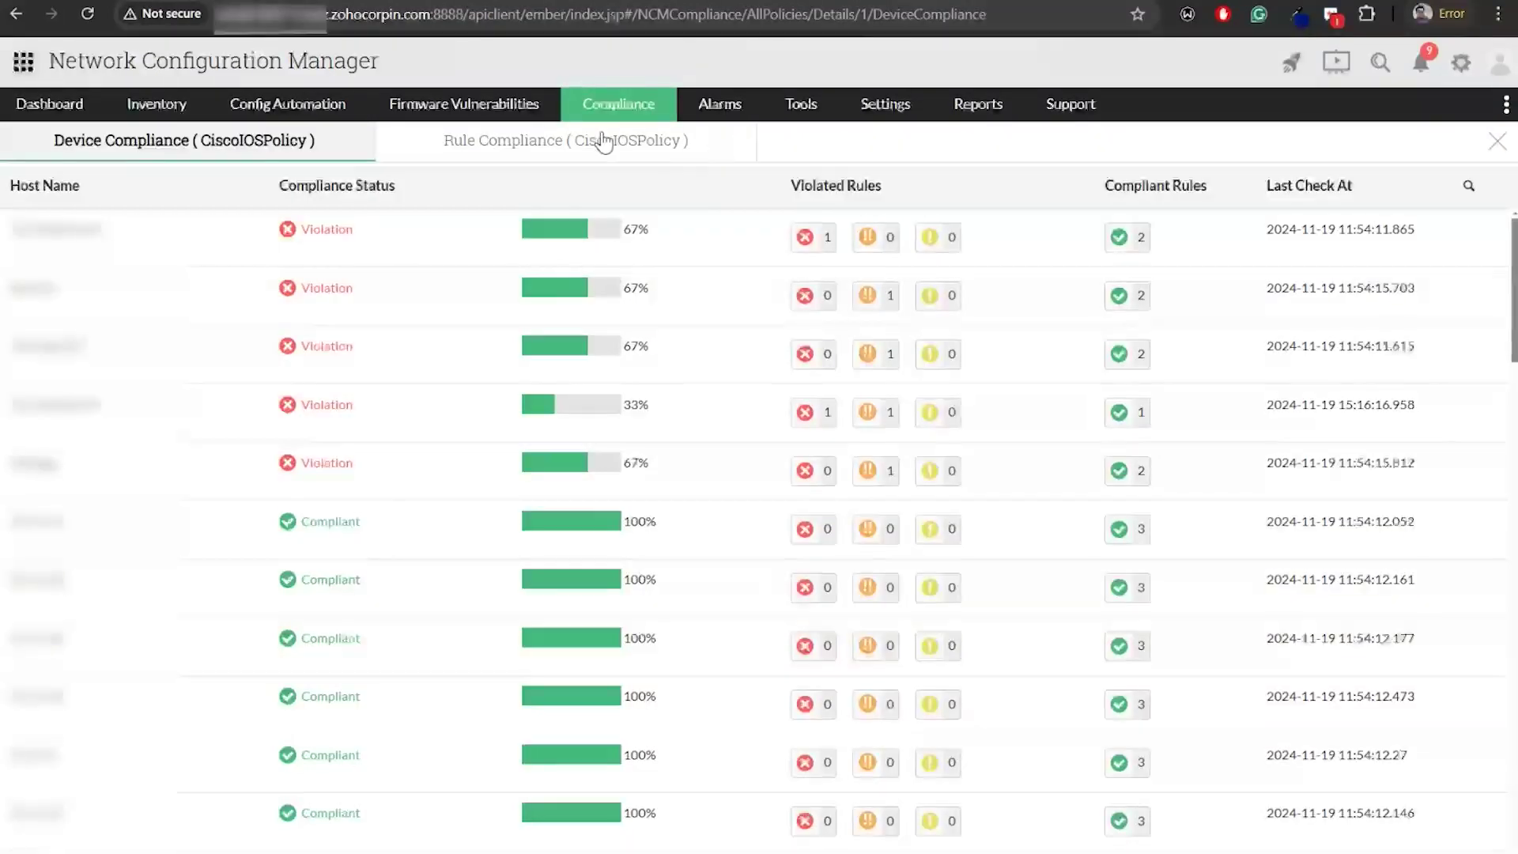
click(565, 147)
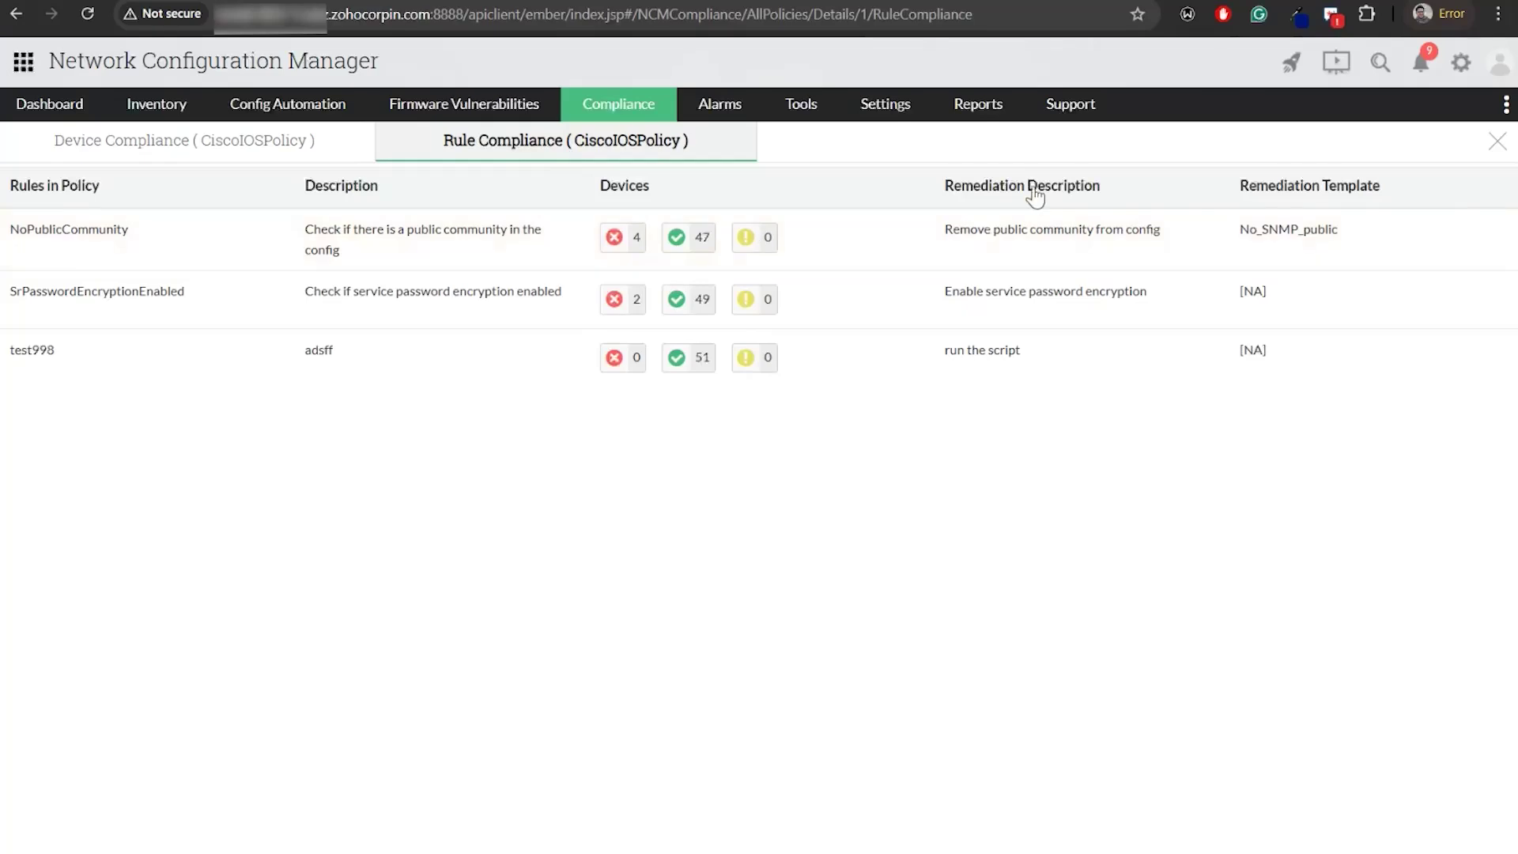
click(1304, 242)
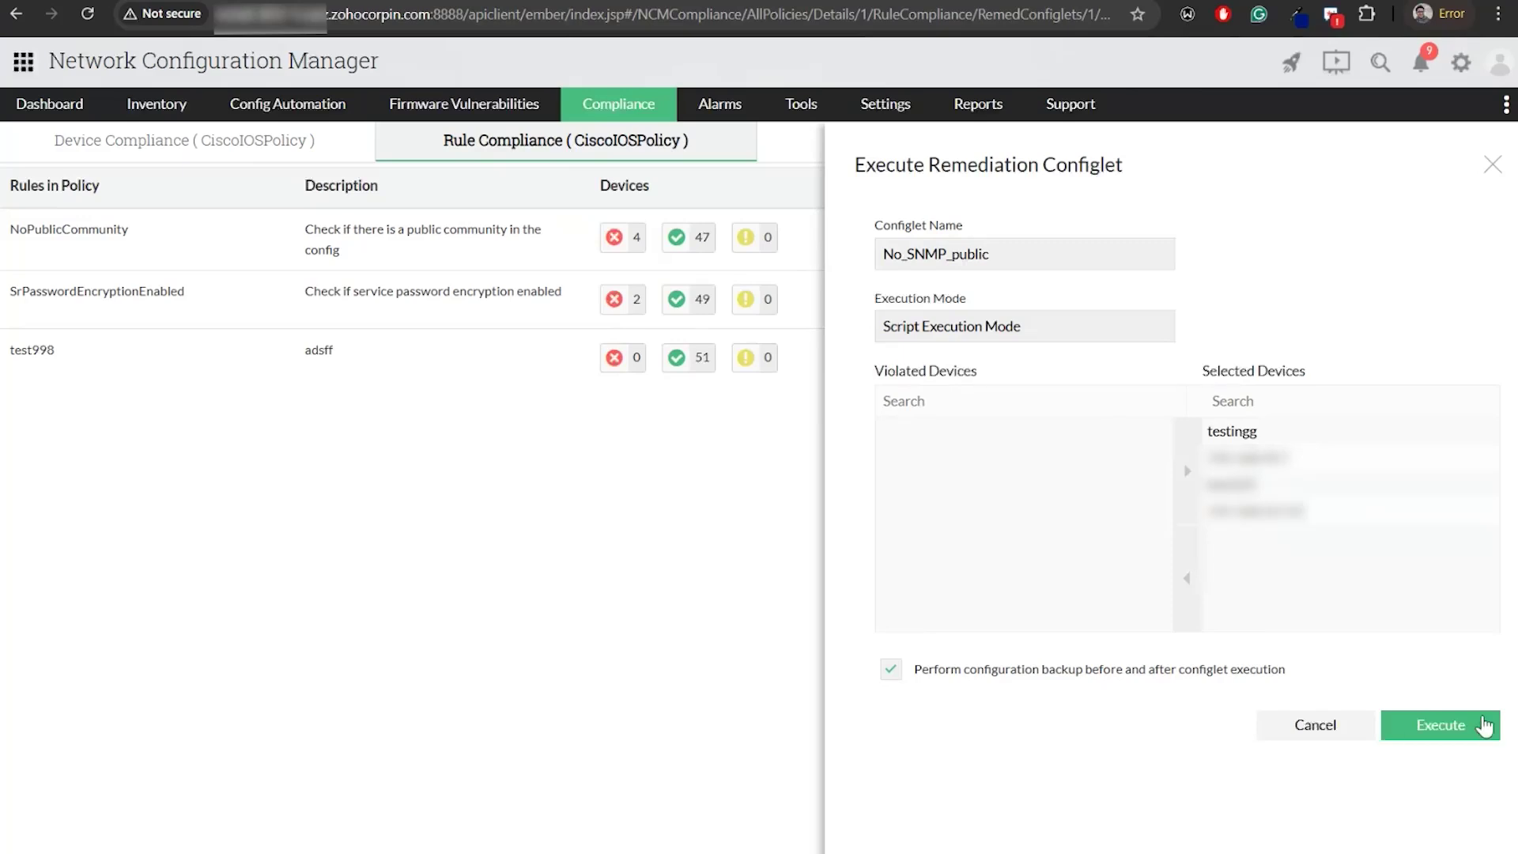
Execute the No_SNMP_public configlet on the violating devices and dismiss the notification banner
click(1469, 729)
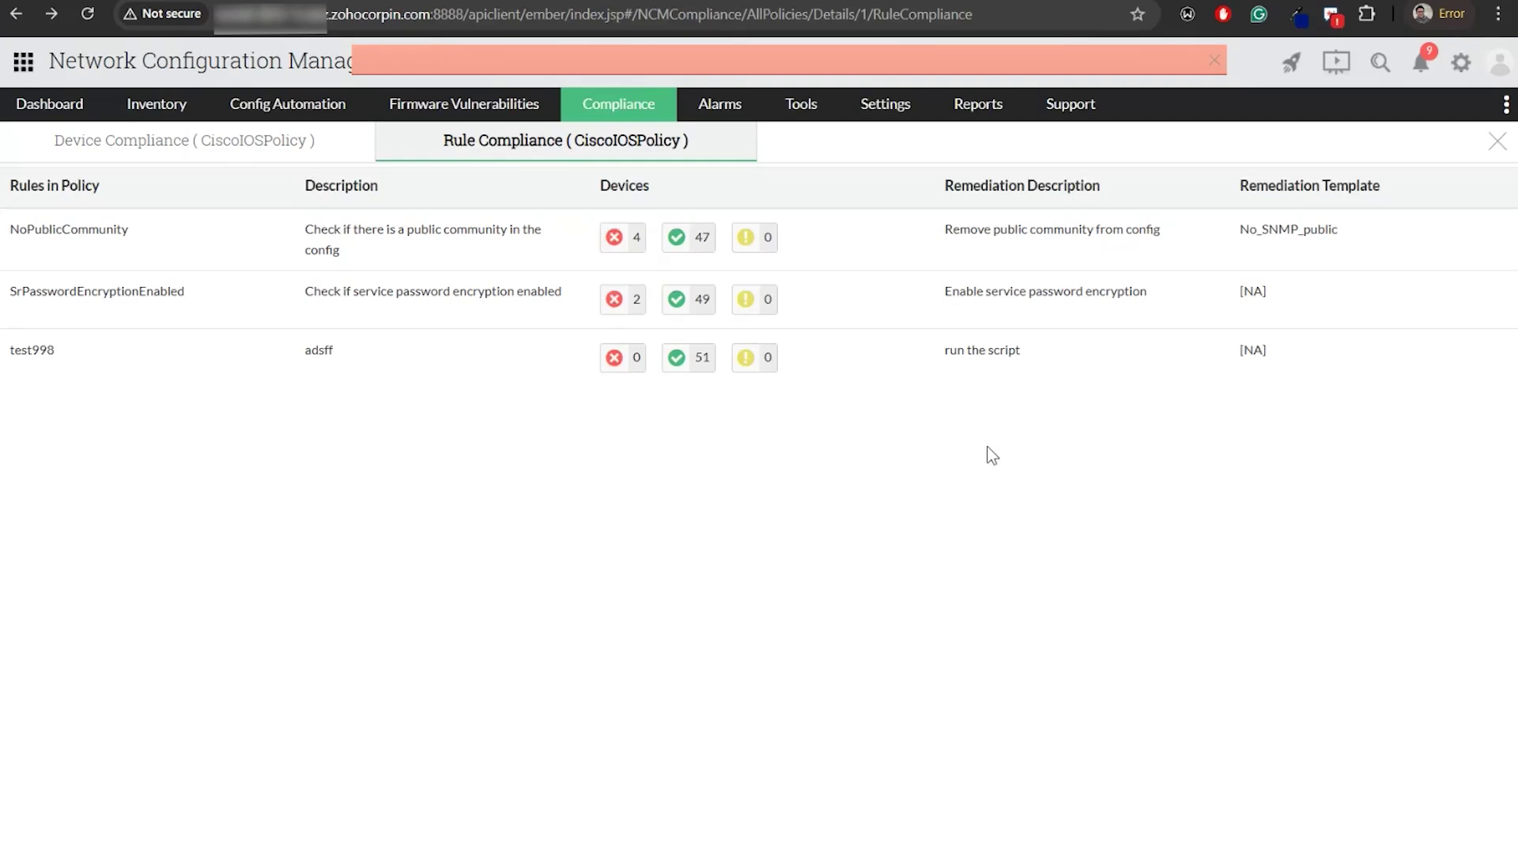
click(1213, 61)
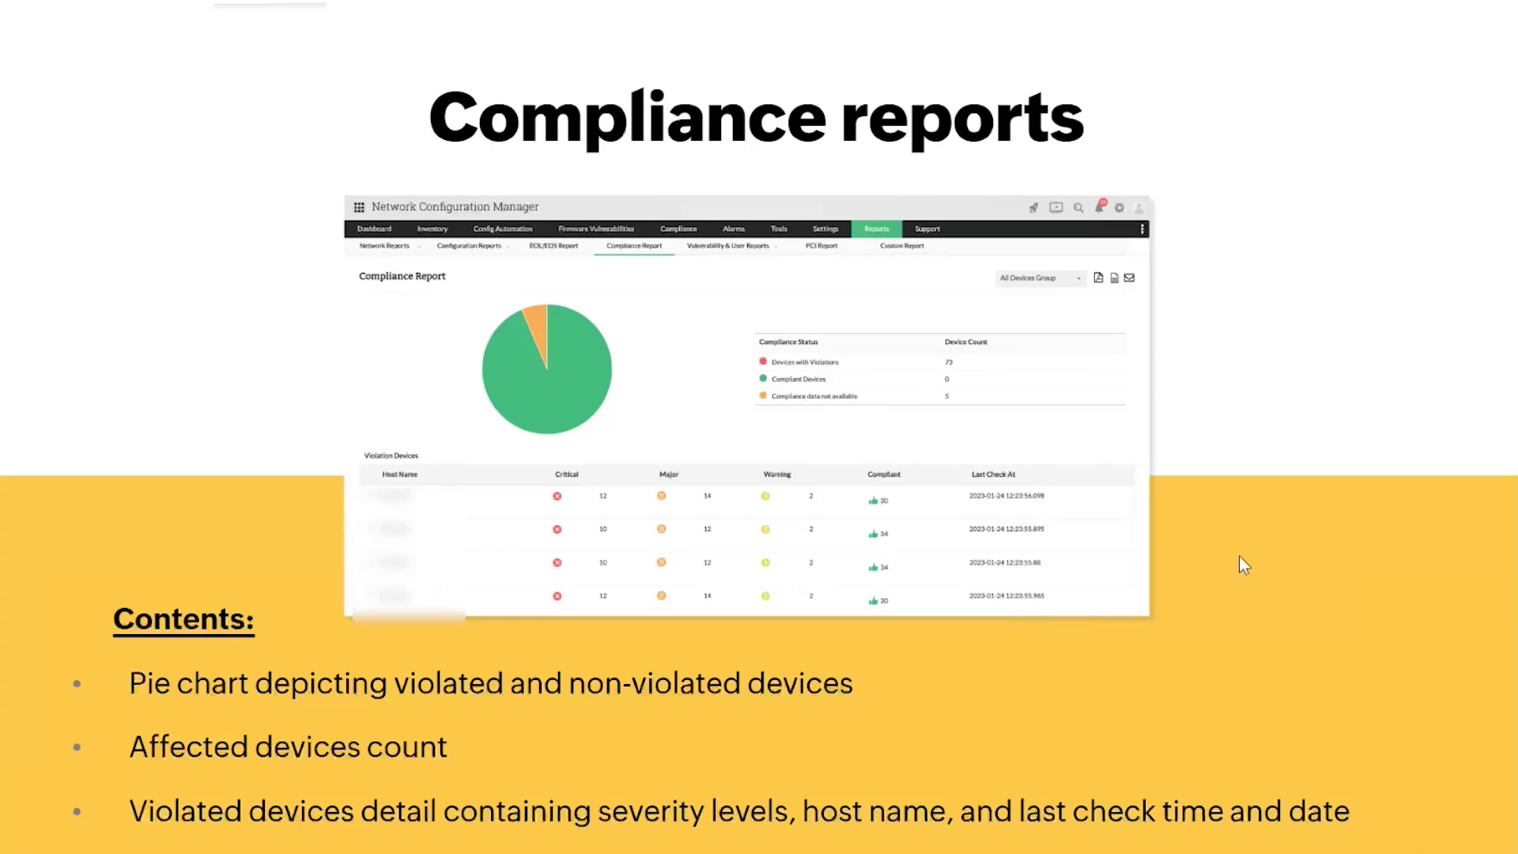
Switch back to the browser and bring up the Compliance Report's Violation Devices table: 71 violating, 0 compliant, 6 without data
key(alt+Tab)
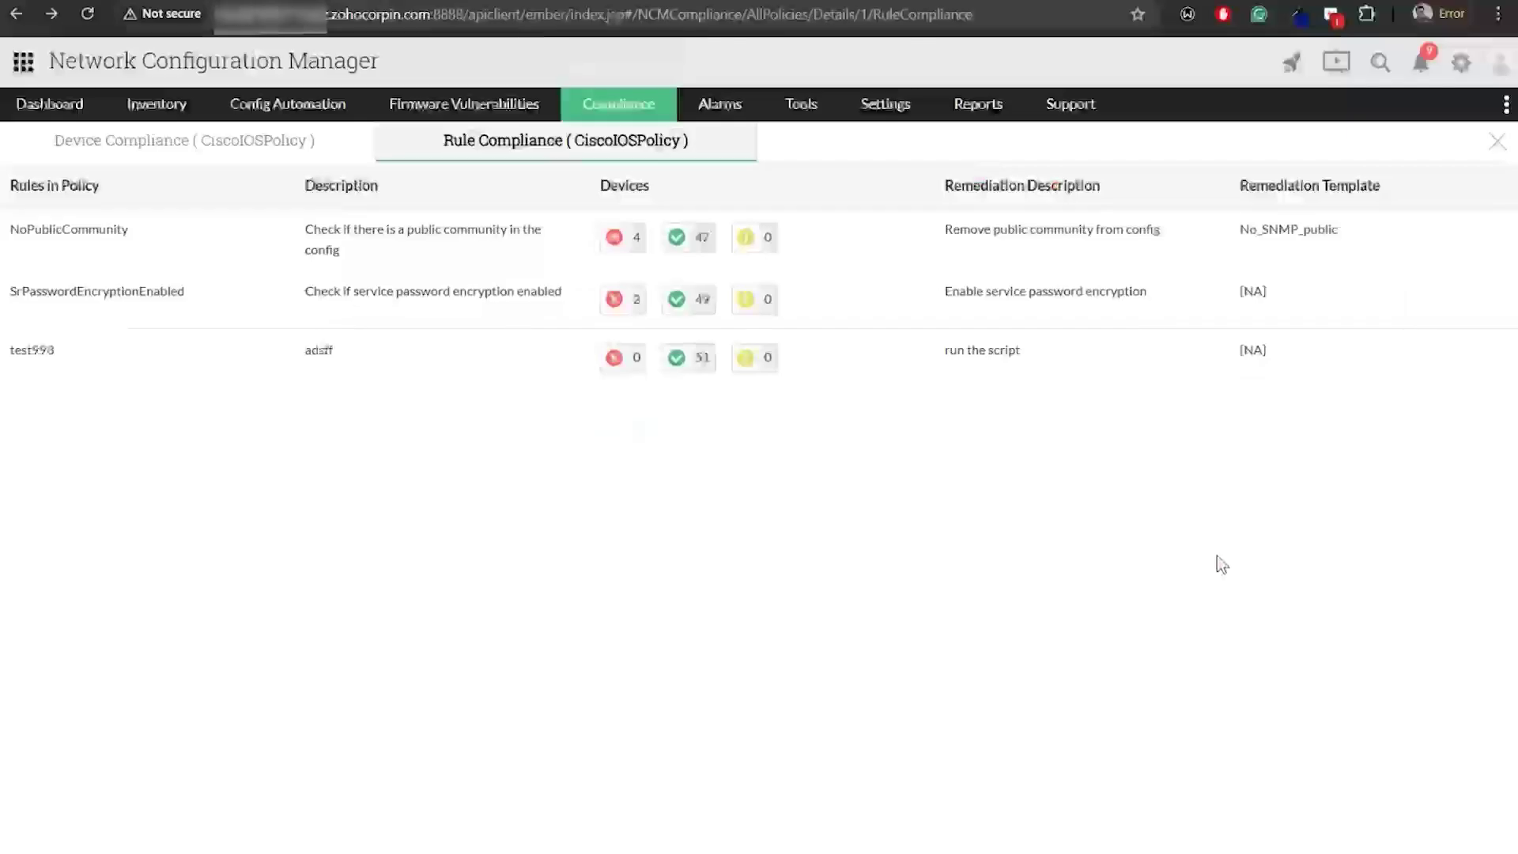
mouse_move(981, 114)
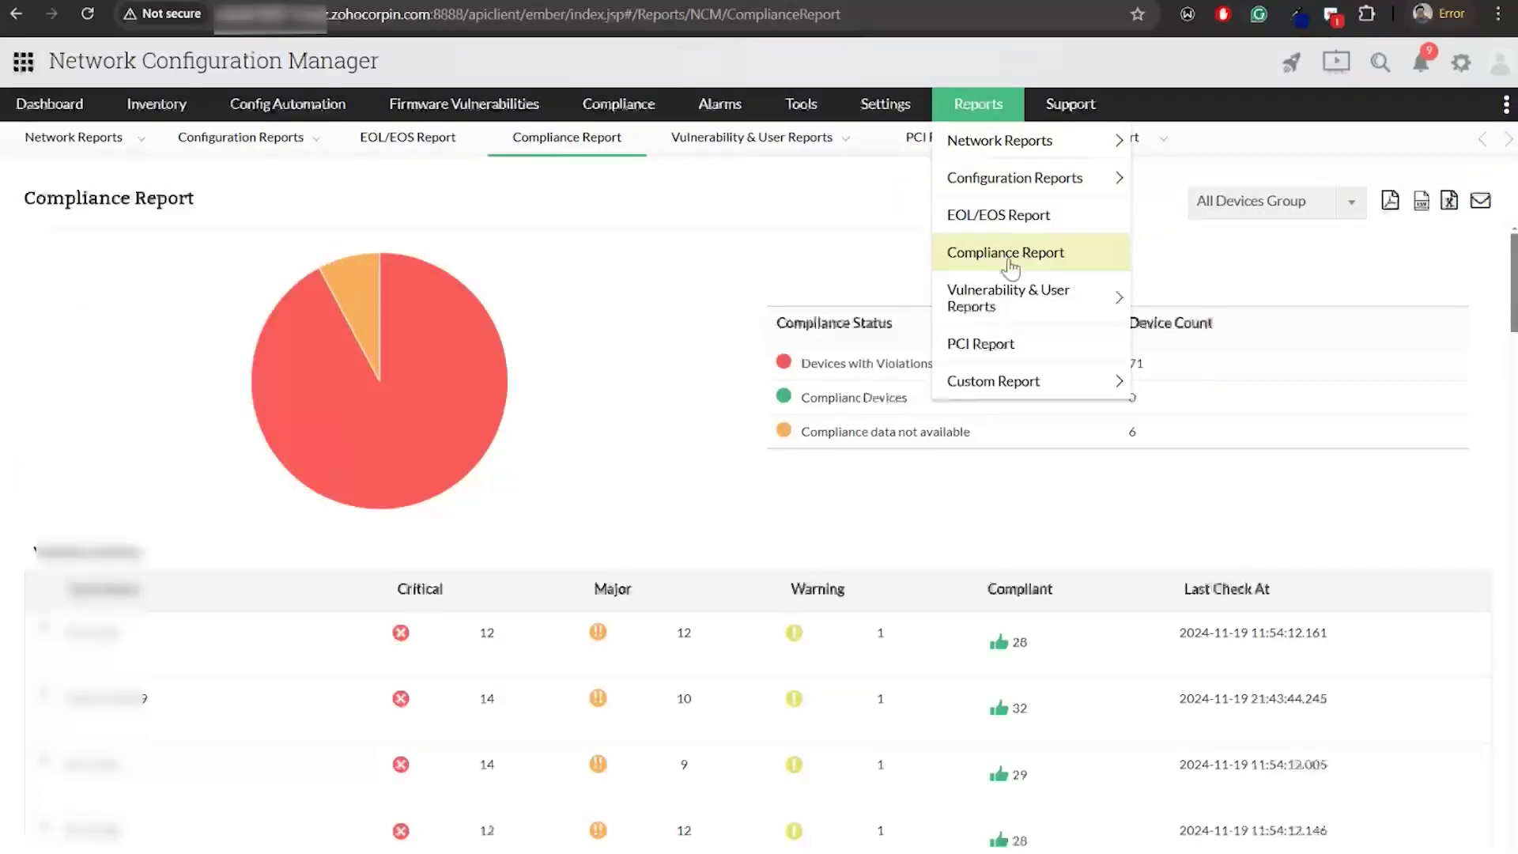
mouse_move(413, 383)
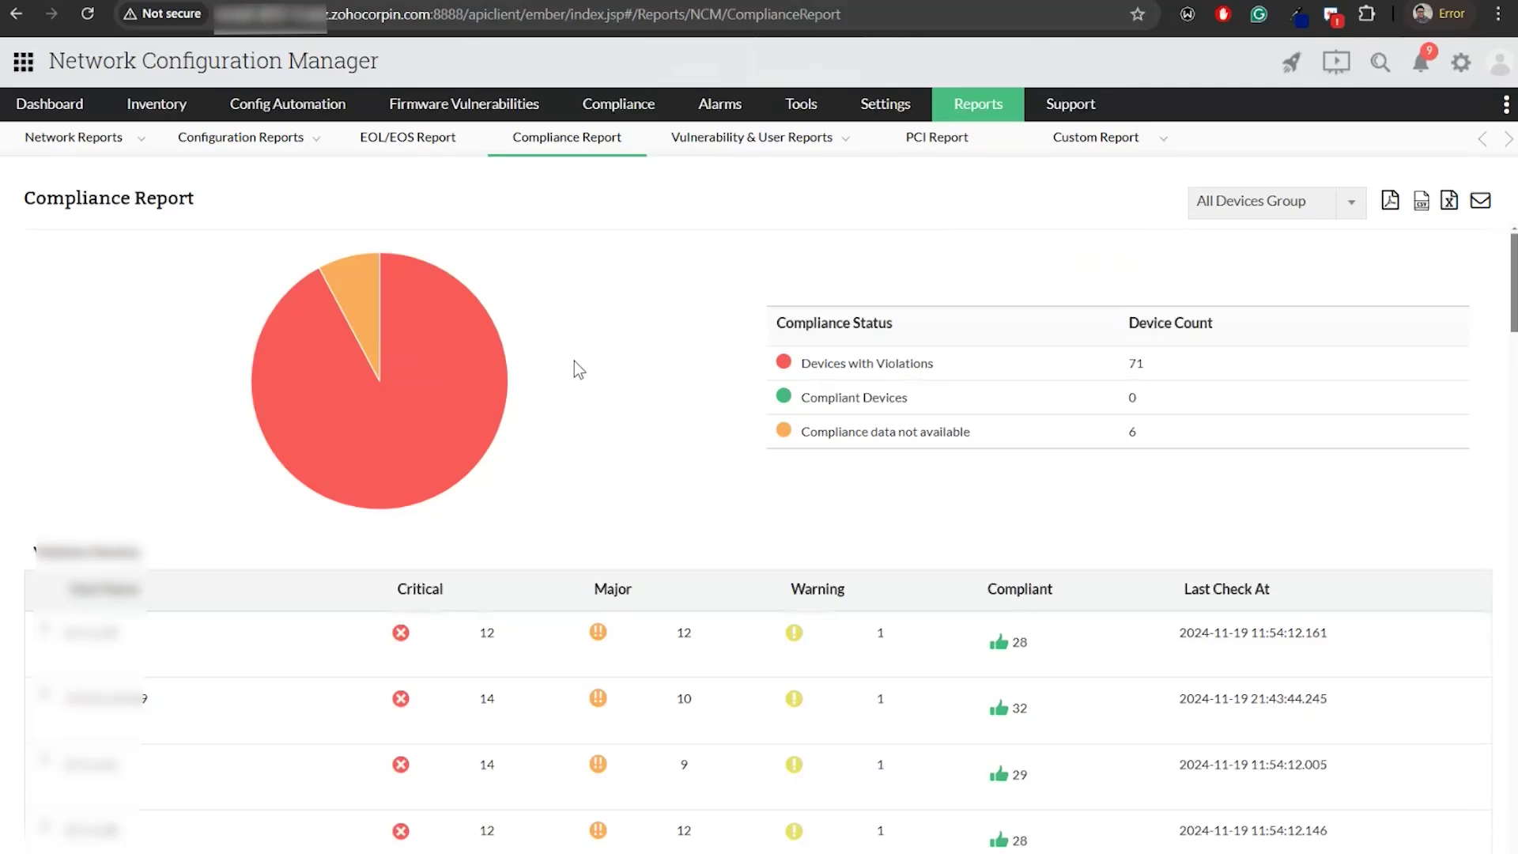
scroll(563, 418, down, 3)
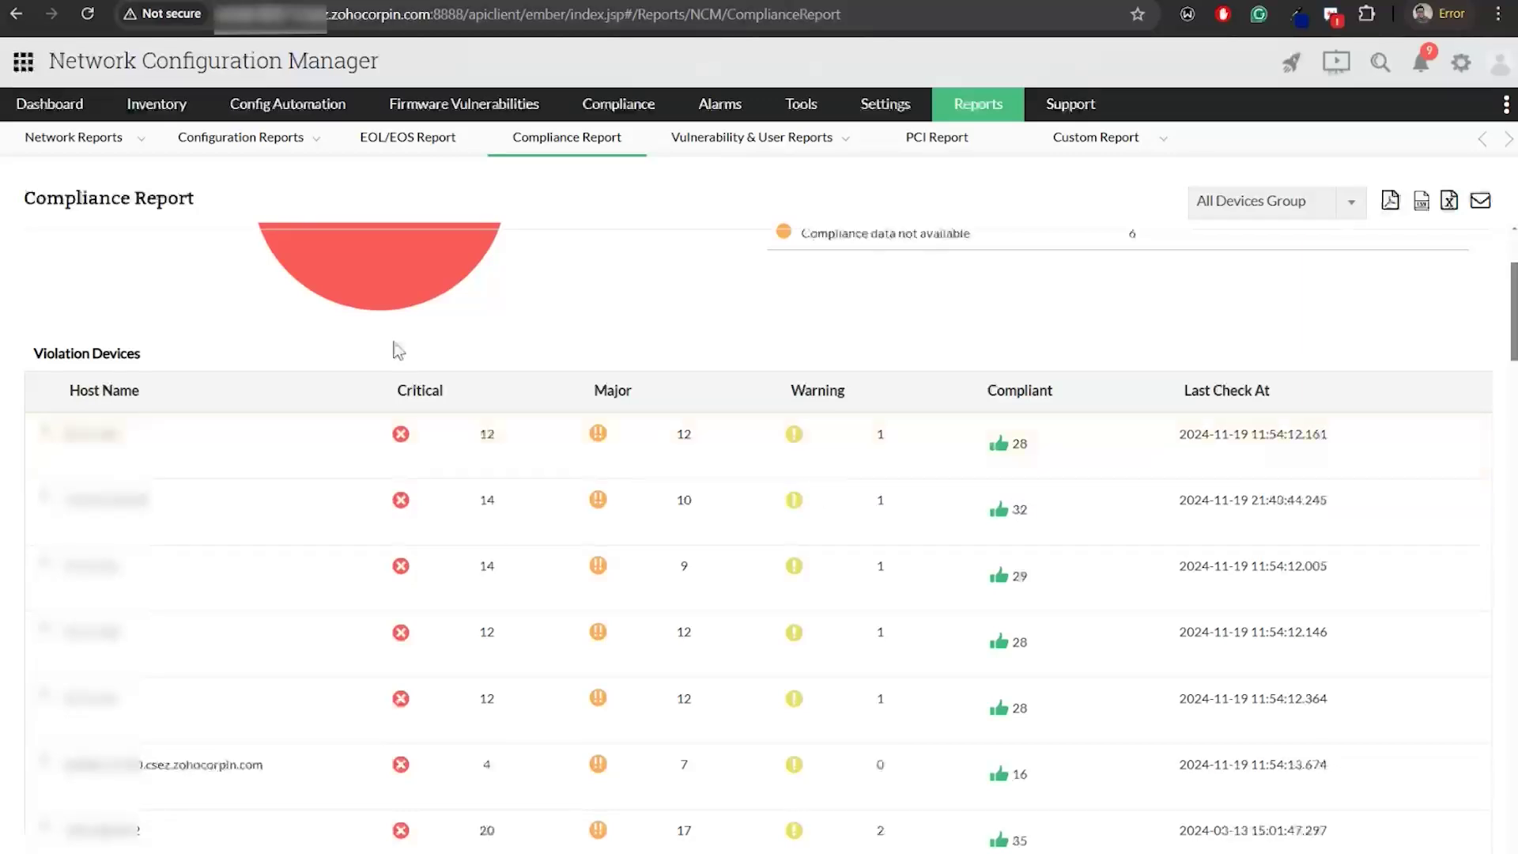
click(46, 436)
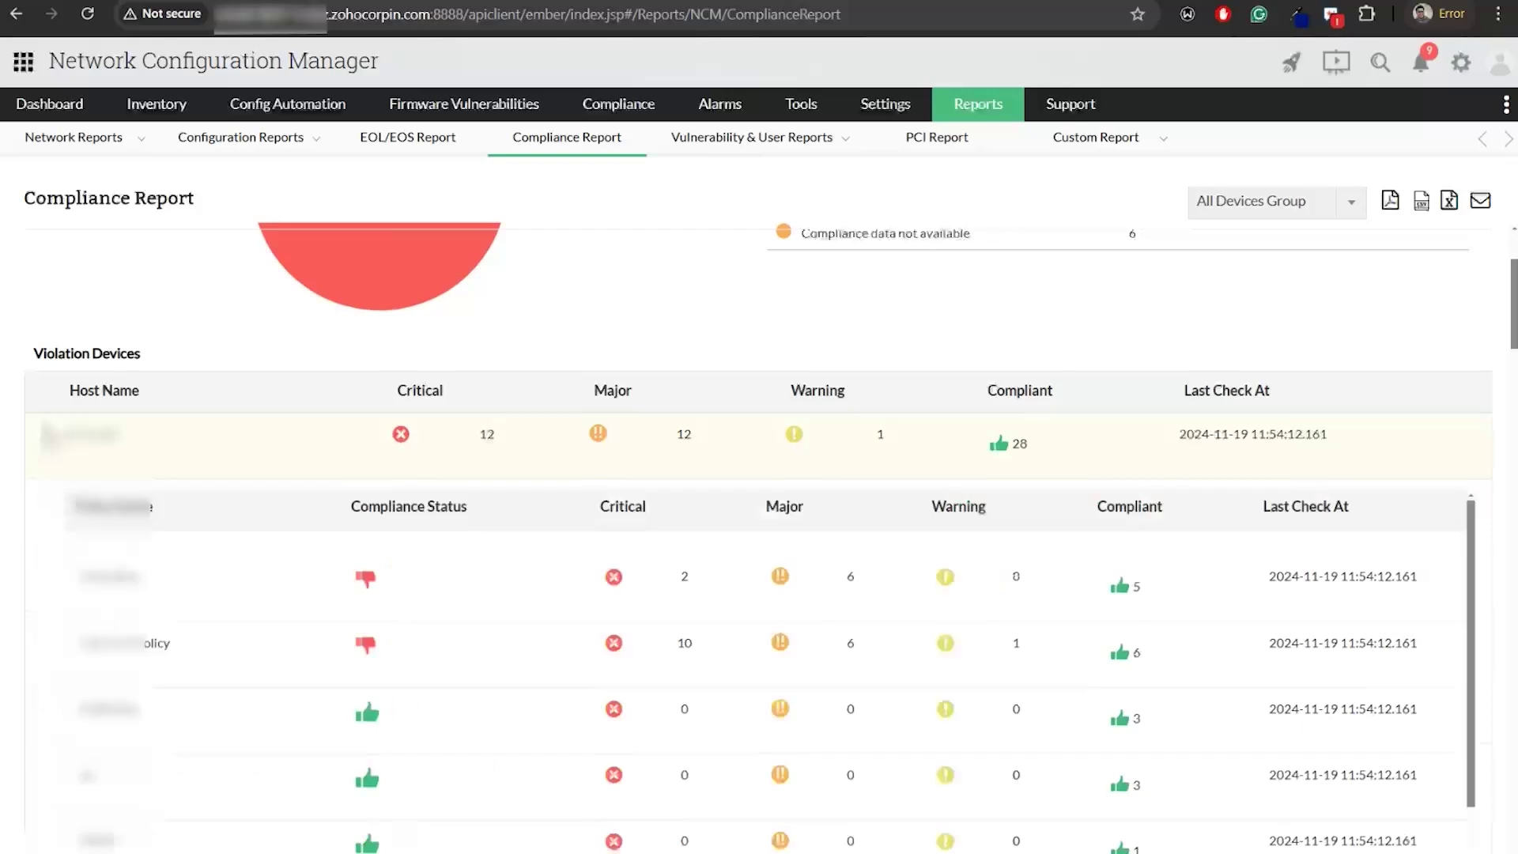
click(294, 601)
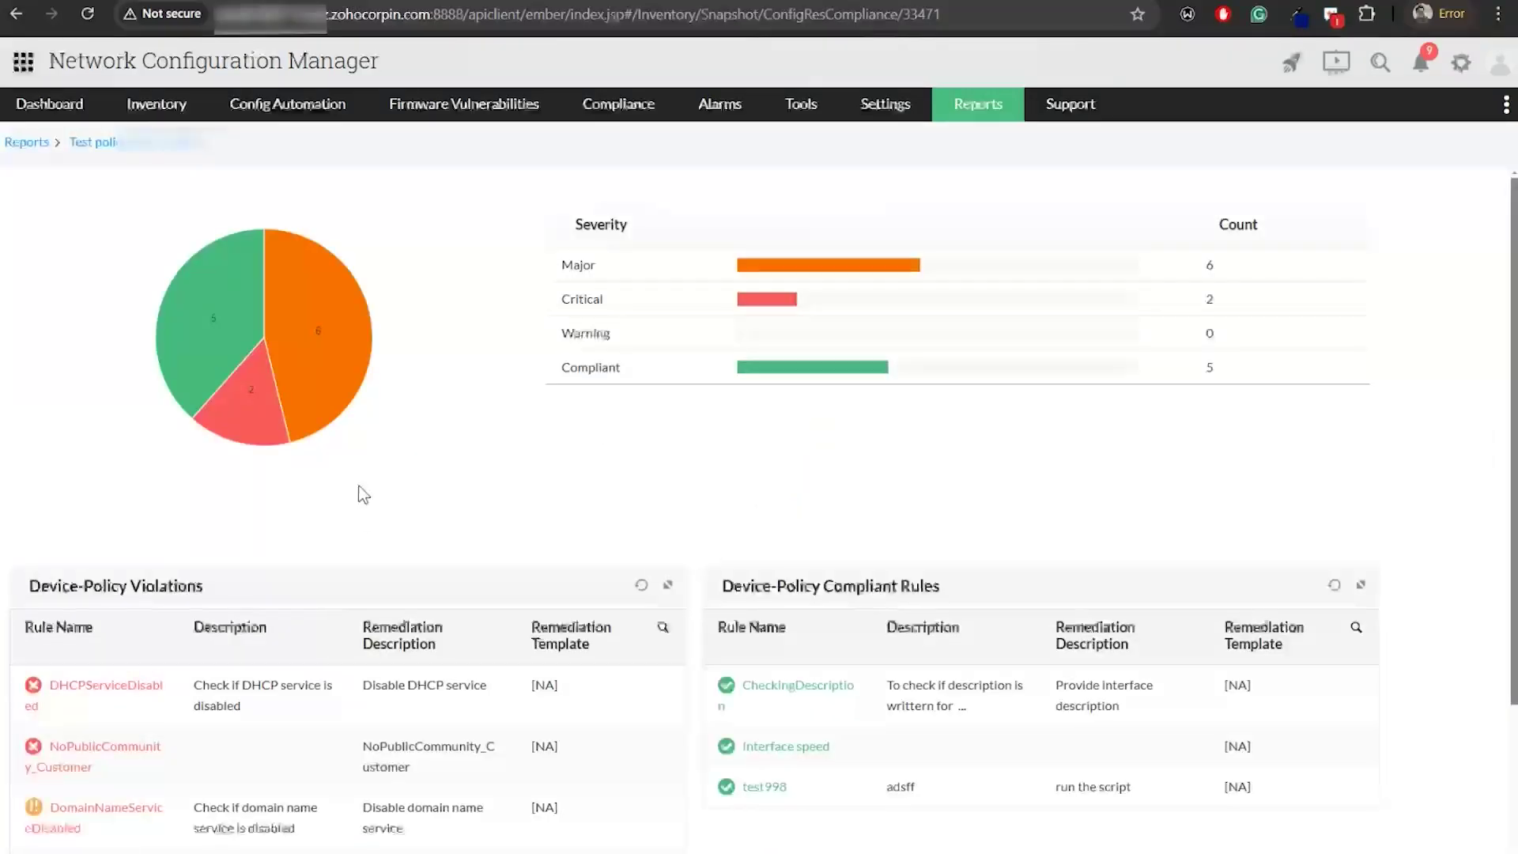
scroll(358, 488, down, 1)
scroll(359, 486, up, 1)
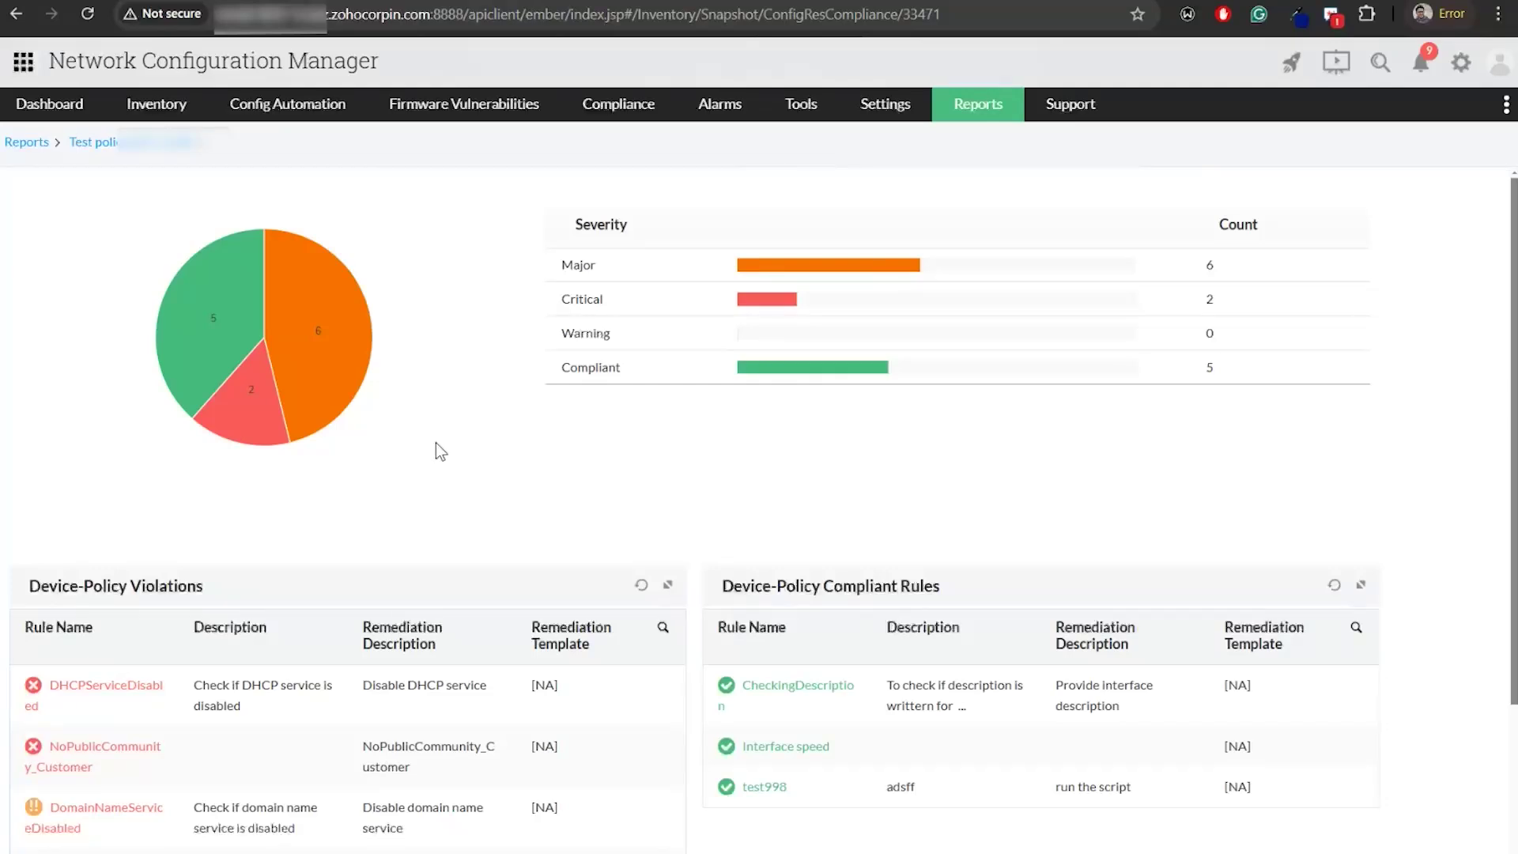
scroll(385, 435, down, 3)
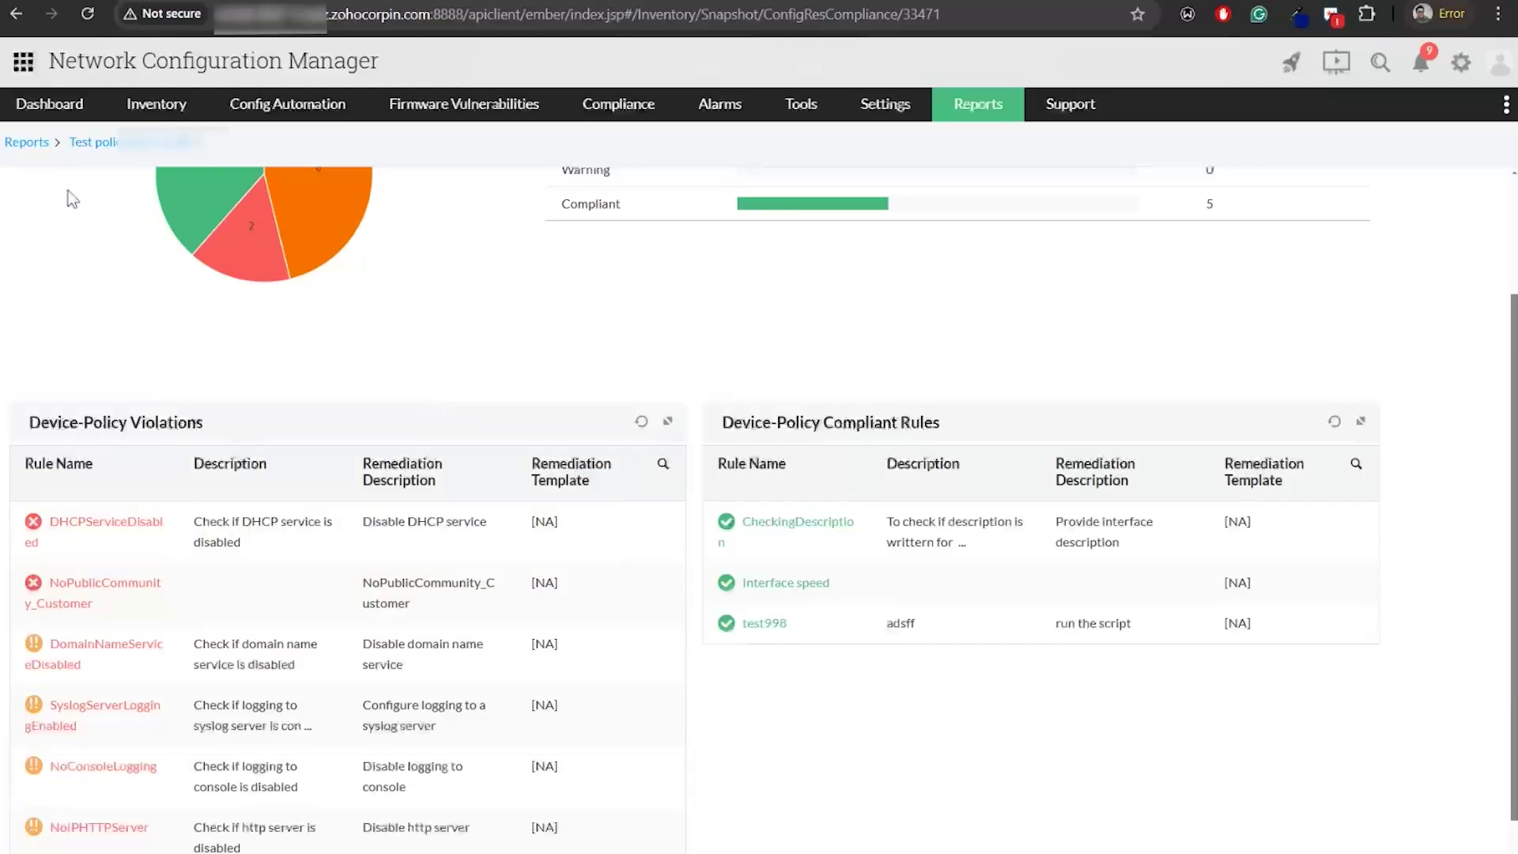
click(18, 14)
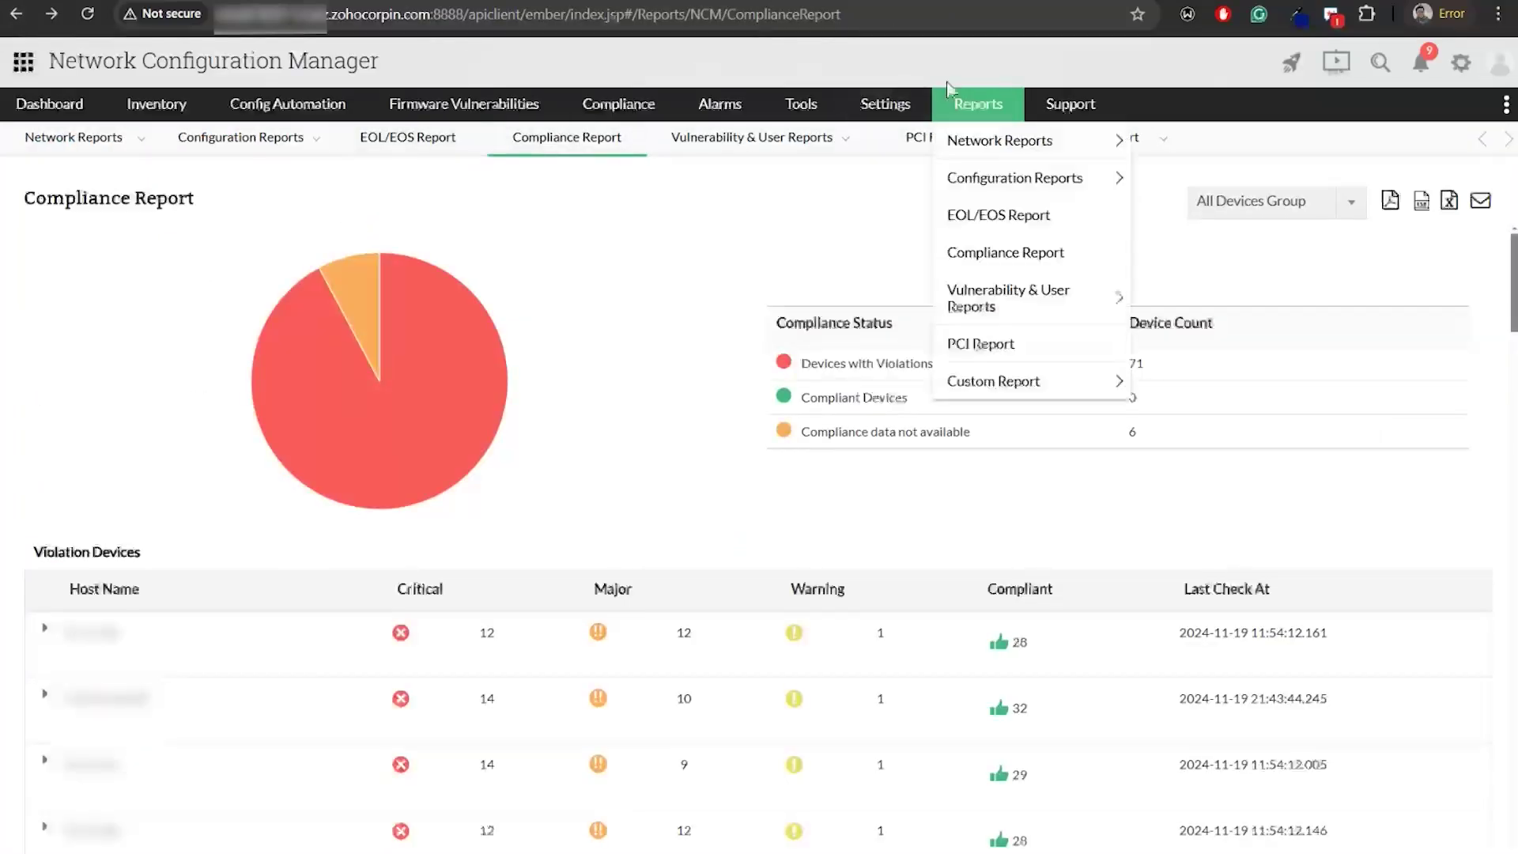
Switch to the slideshow and advance past the RBAC title slide to 'What is RBAC and why it is required?'
mouse_move(911, 105)
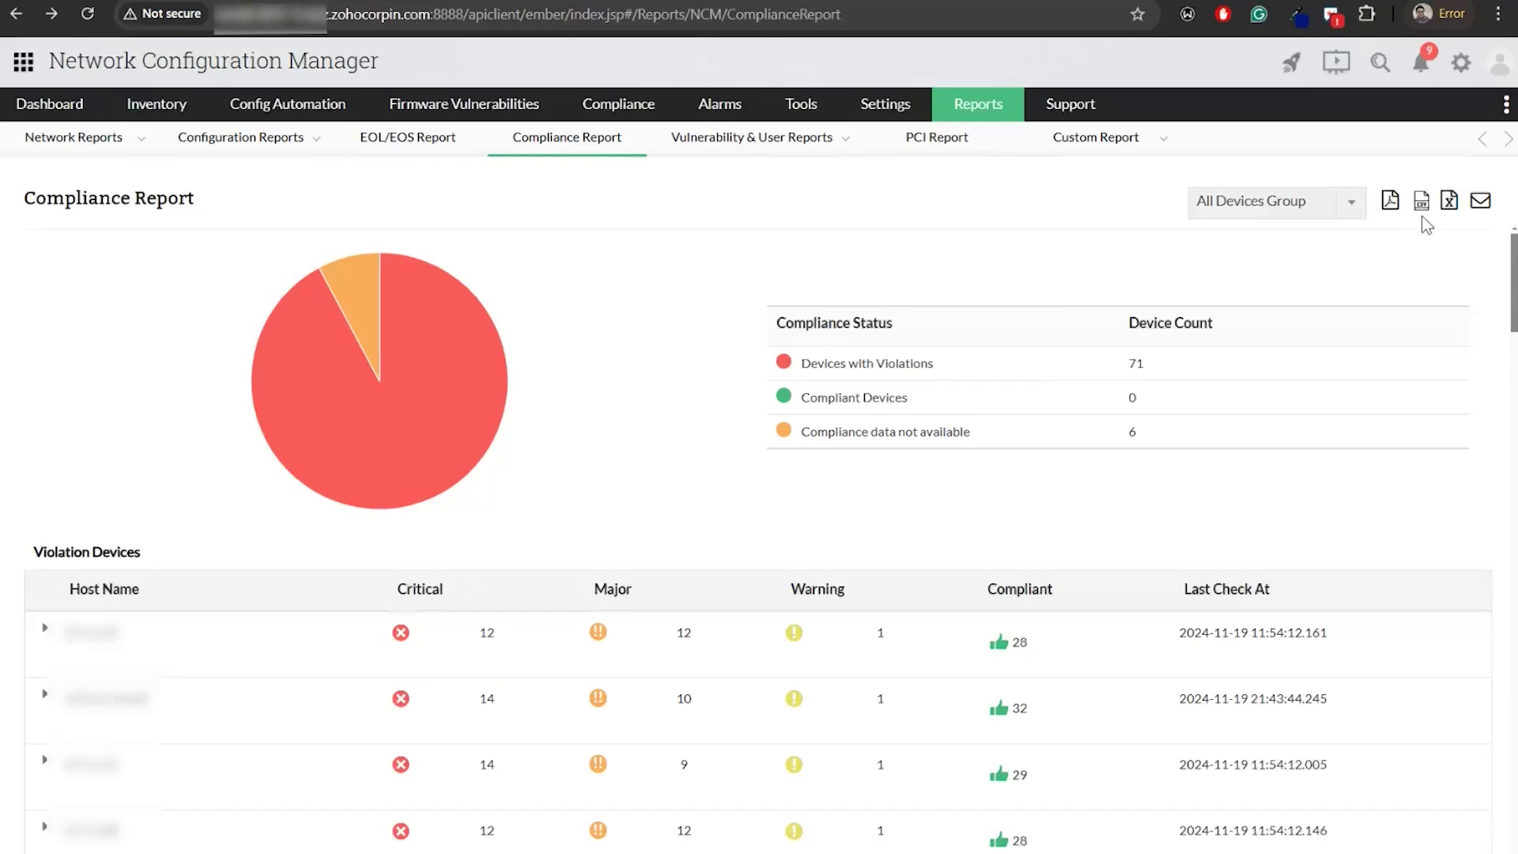
key(alt+Tab)
click(1347, 426)
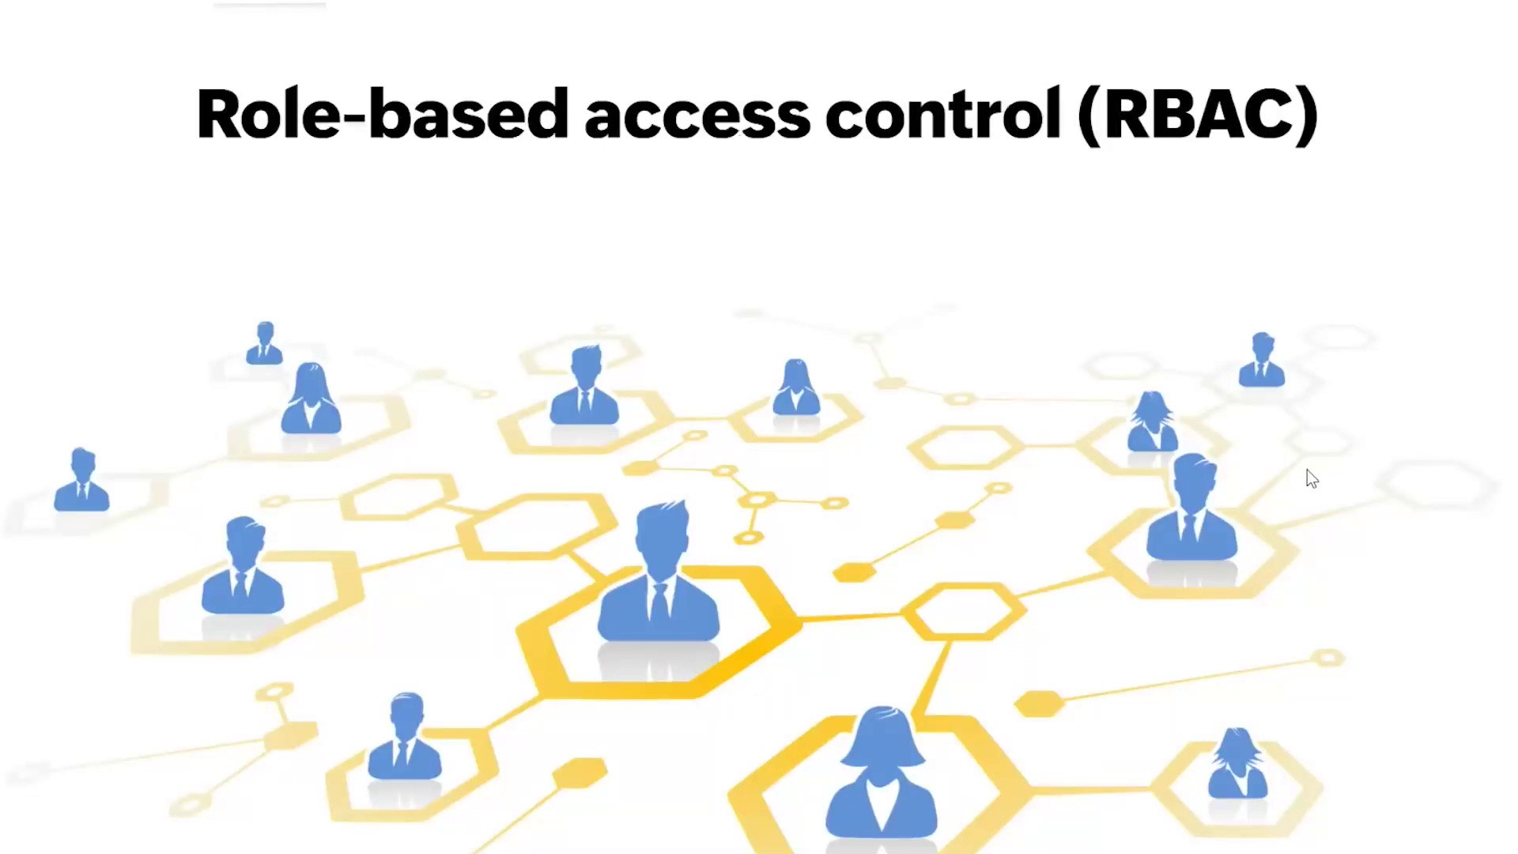
key(Right)
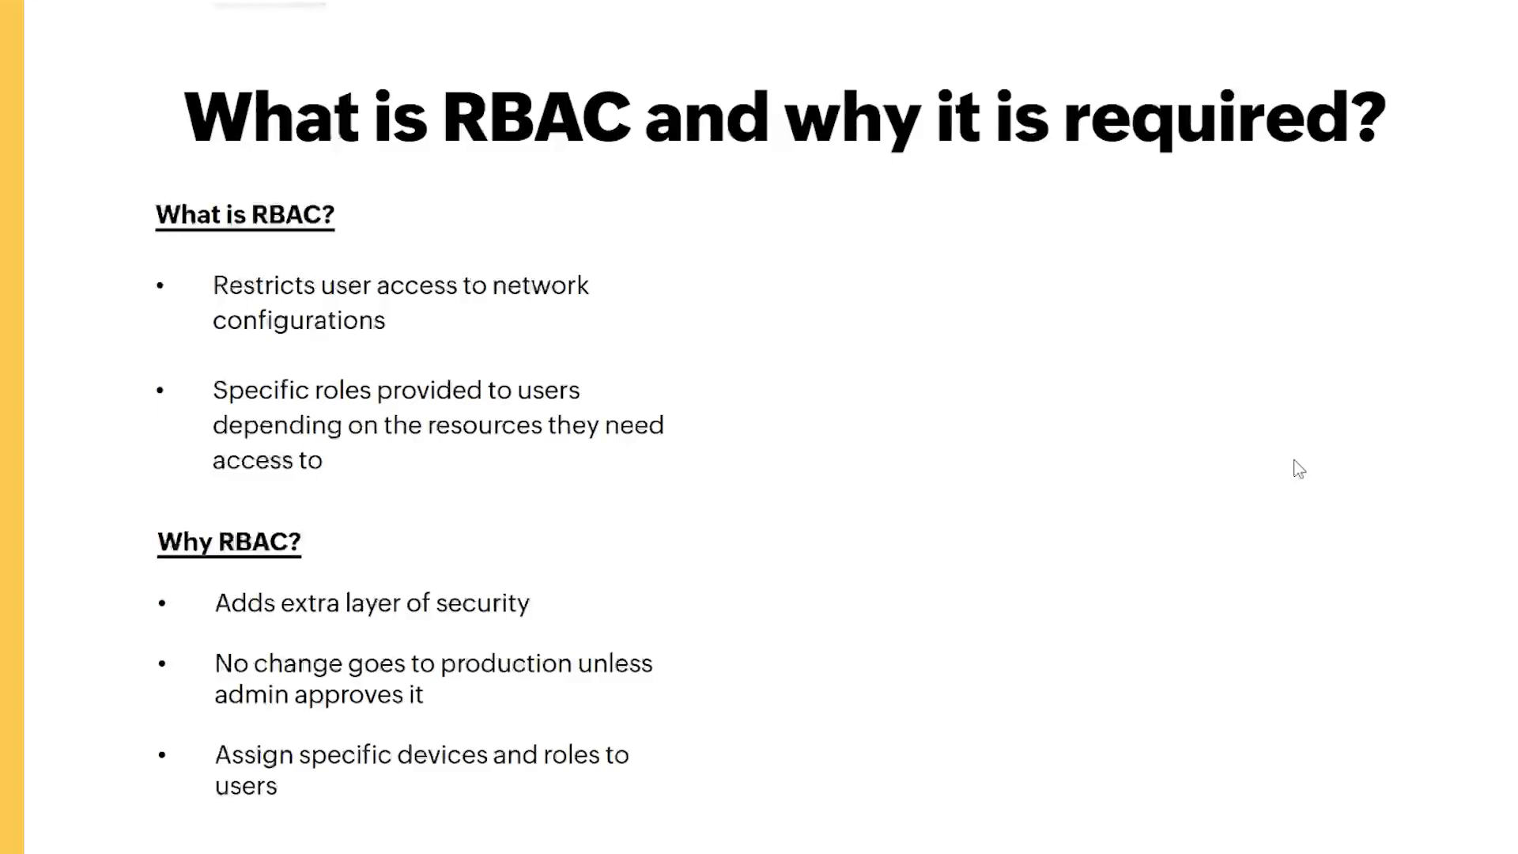
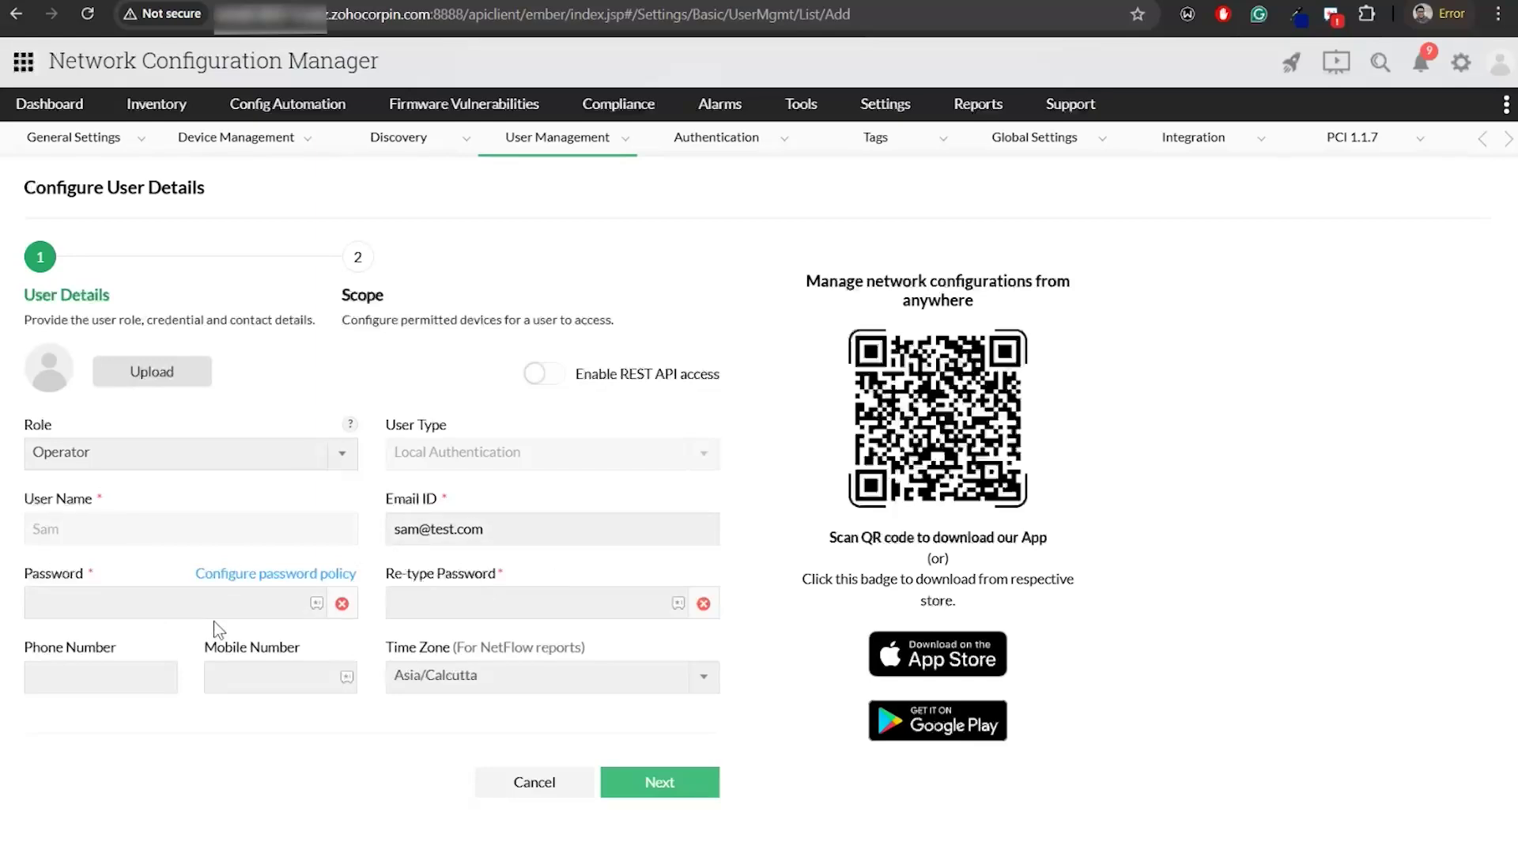
Advance the new Operator user to the Scope step, where Select Tag shows Los Angeles
click(659, 786)
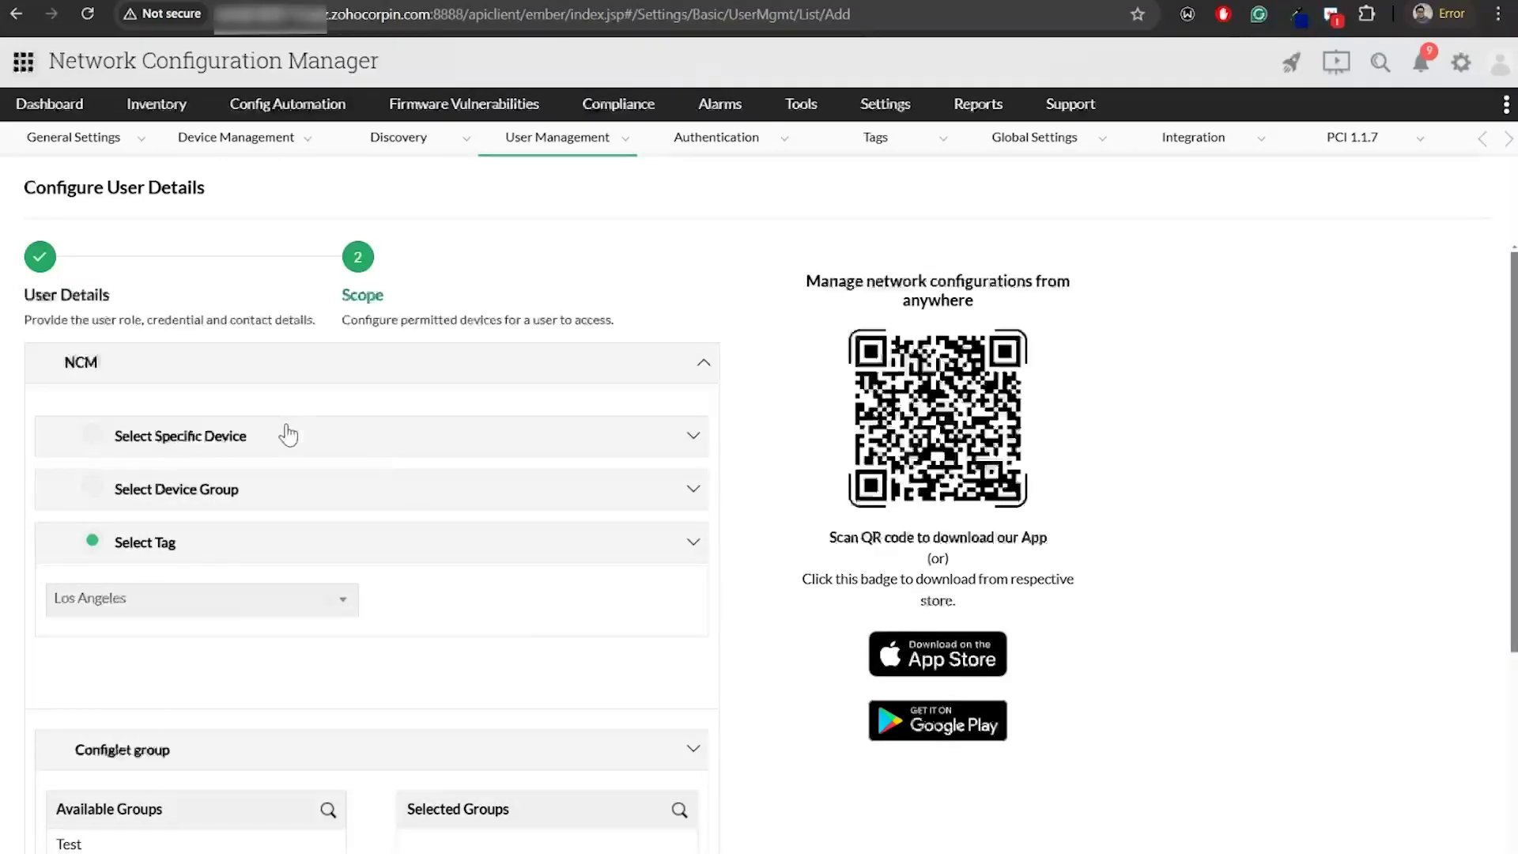
Restrict the new operator to CiscoRouter Group via Select Device Group and save the user
click(255, 440)
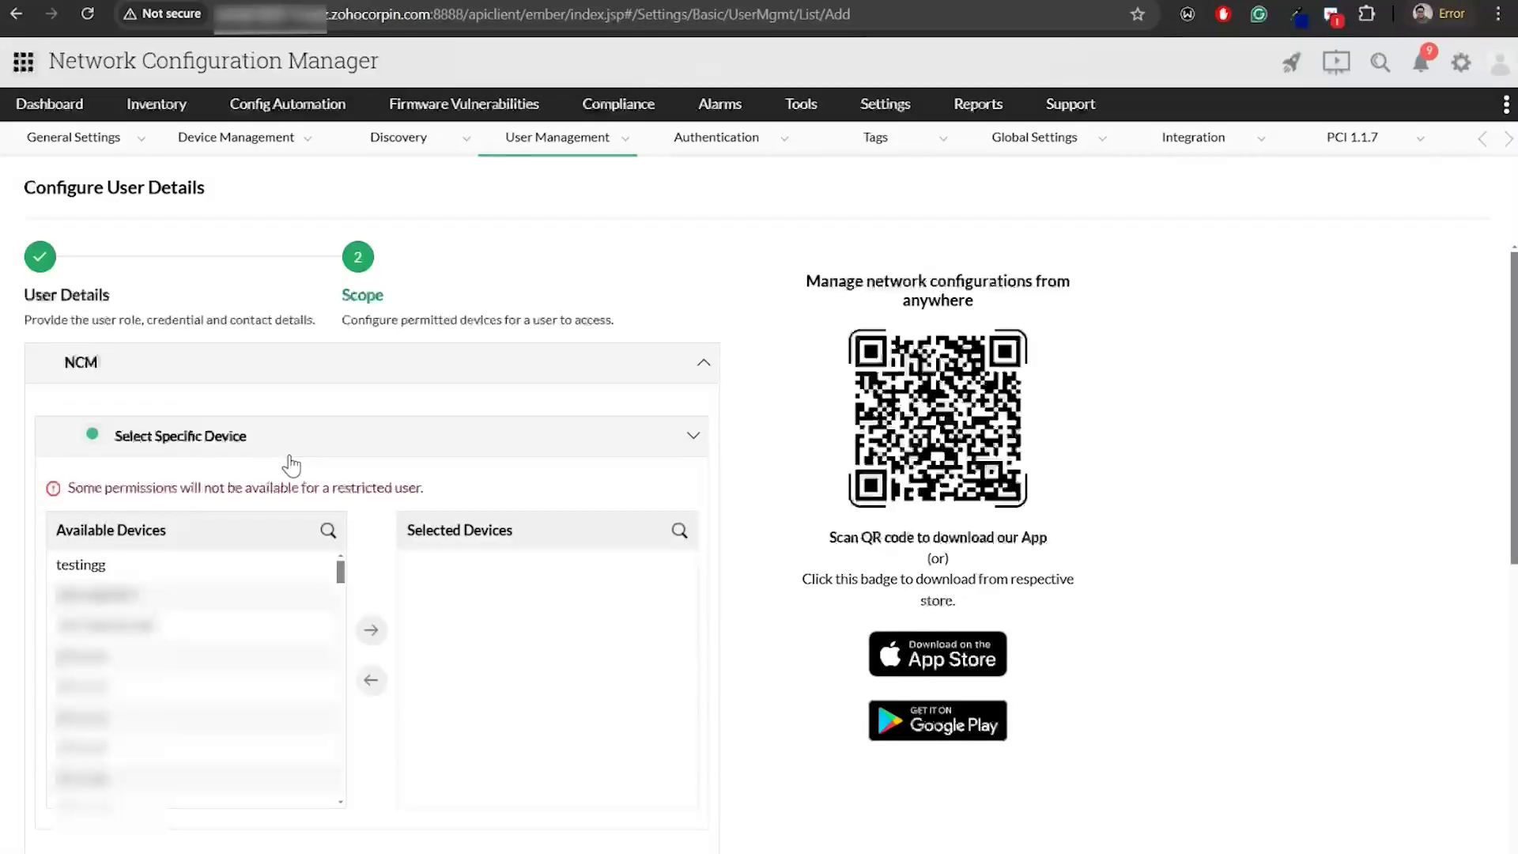
scroll(237, 514, down, 3)
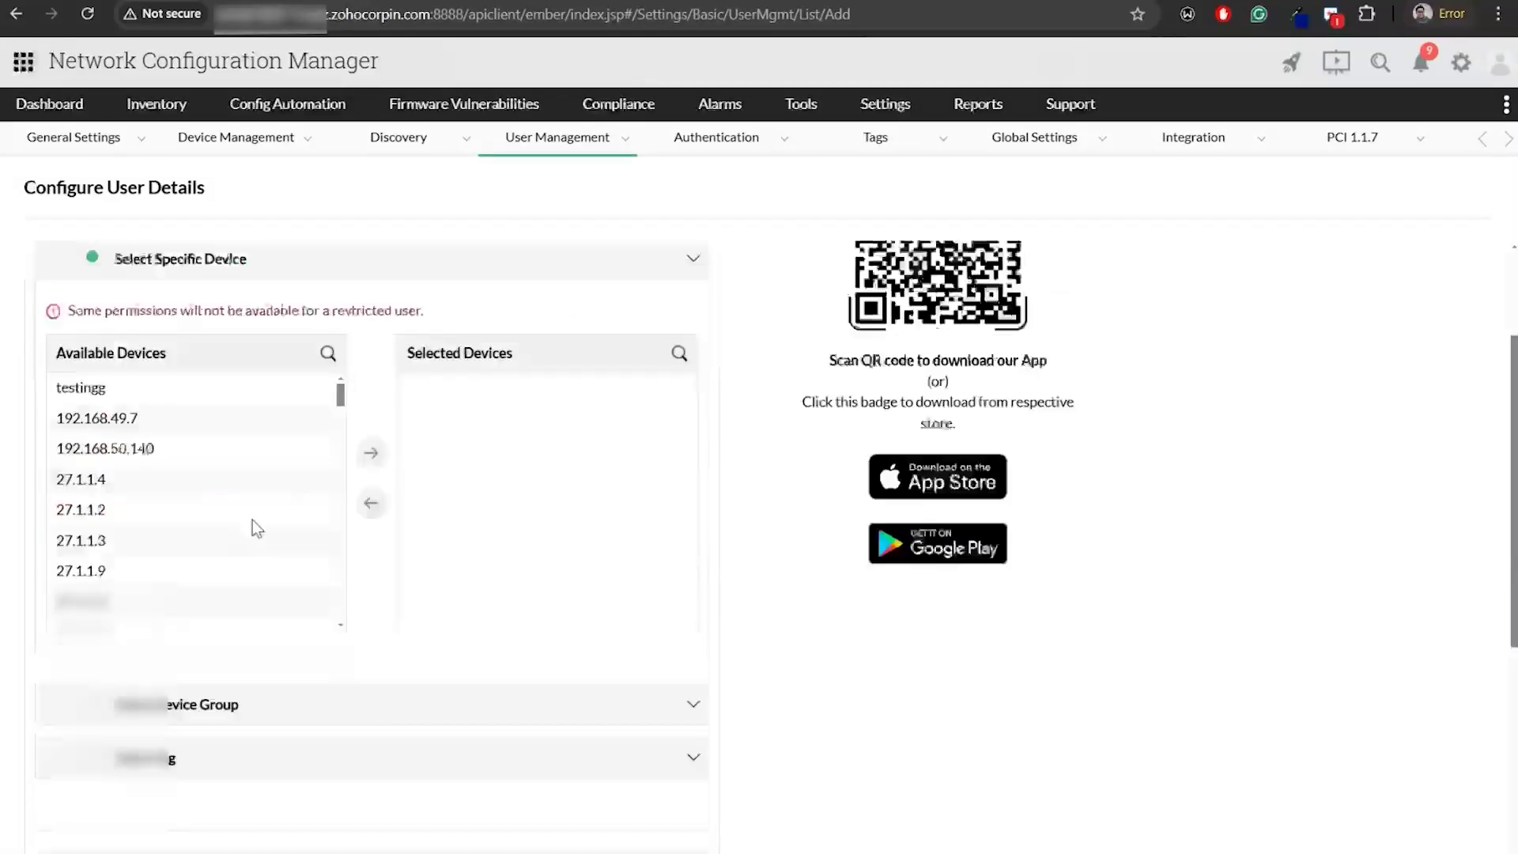
click(215, 695)
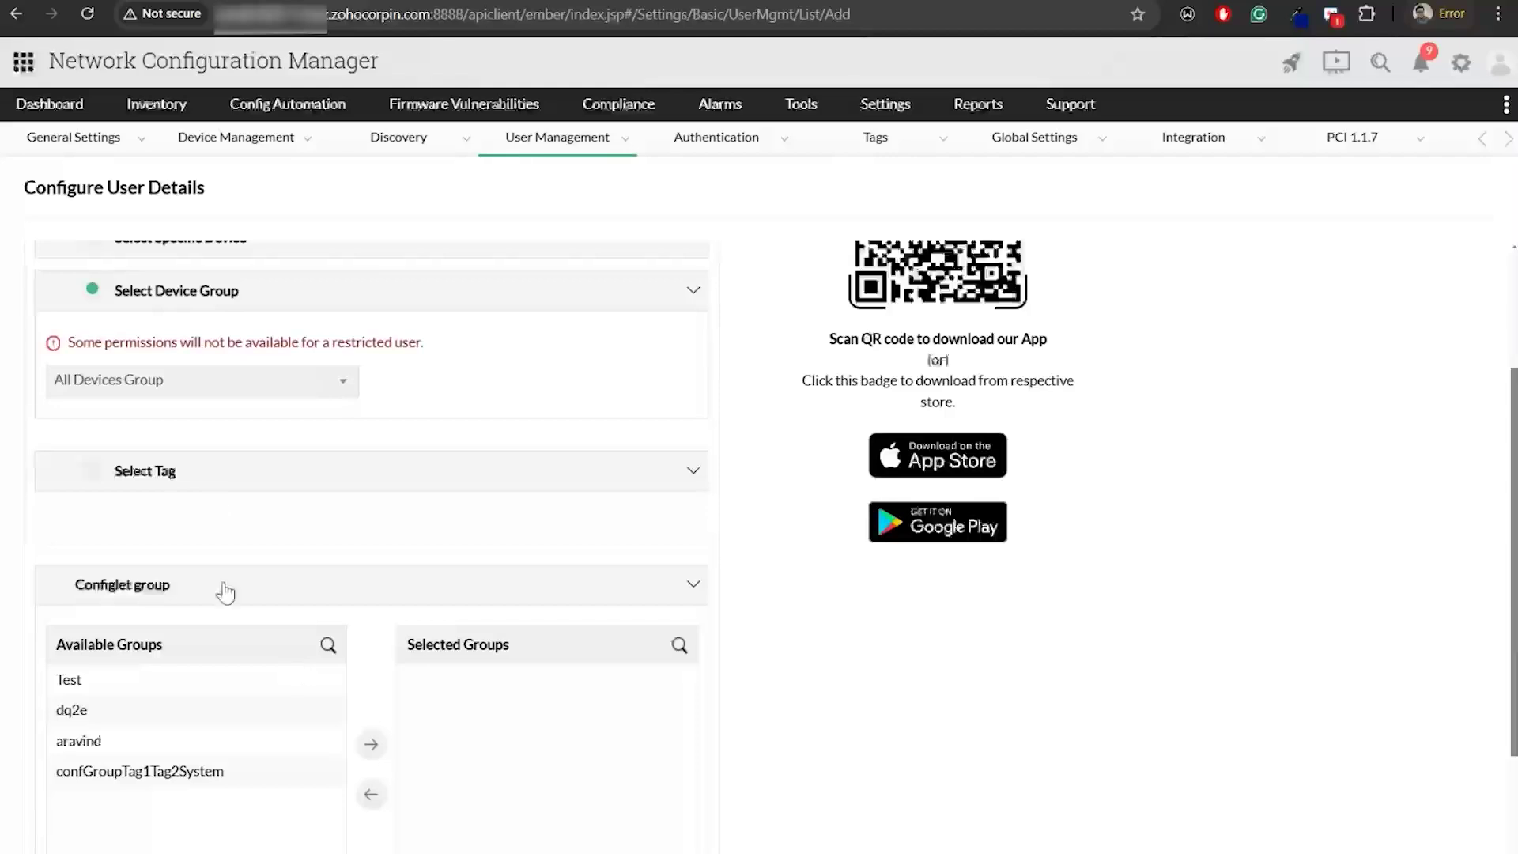
click(223, 382)
click(154, 475)
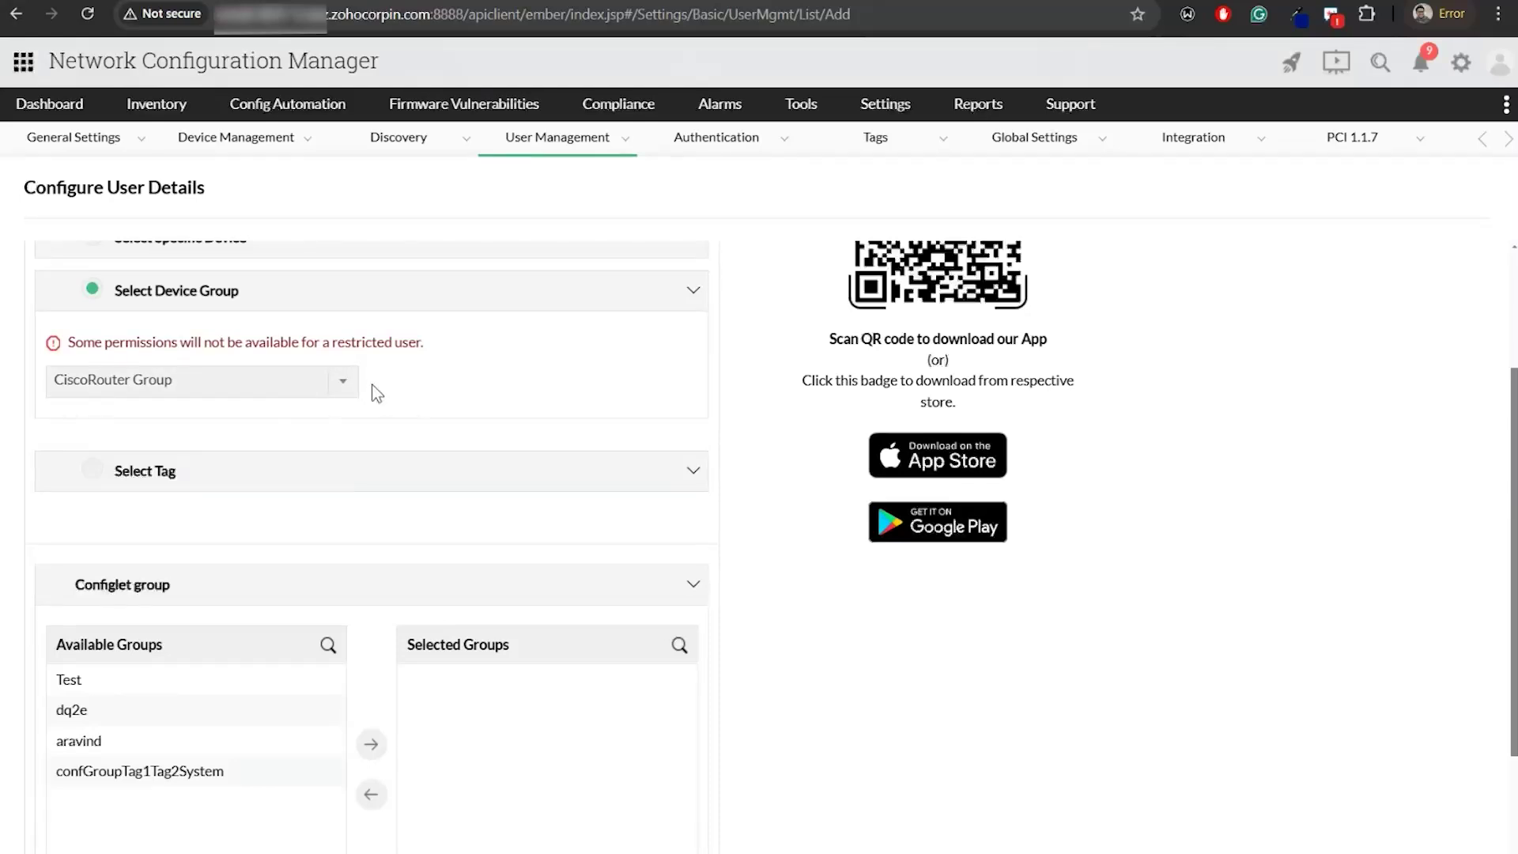
scroll(735, 676, down, 3)
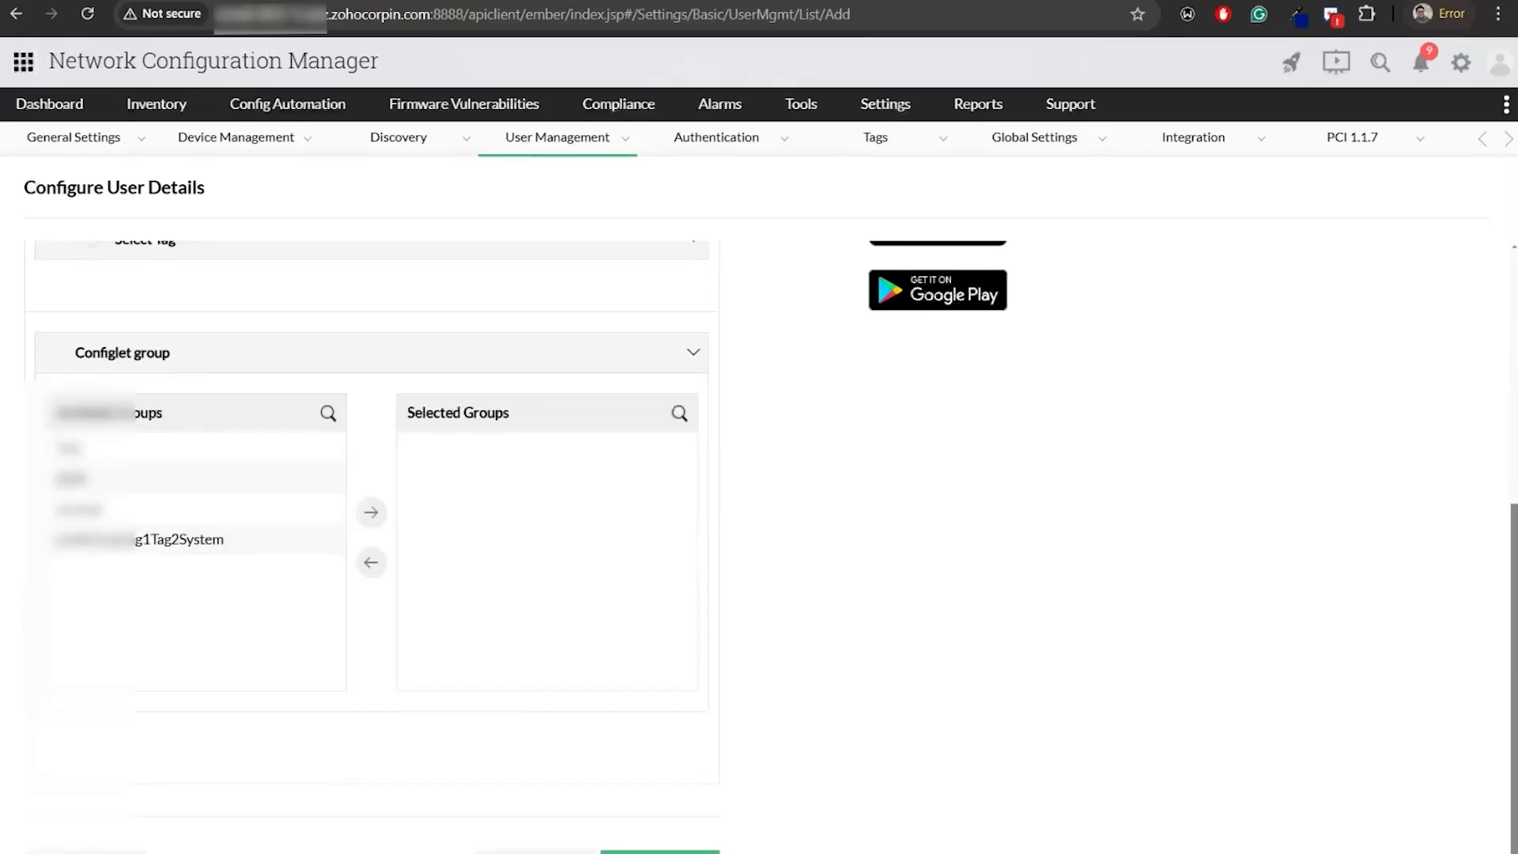
click(650, 852)
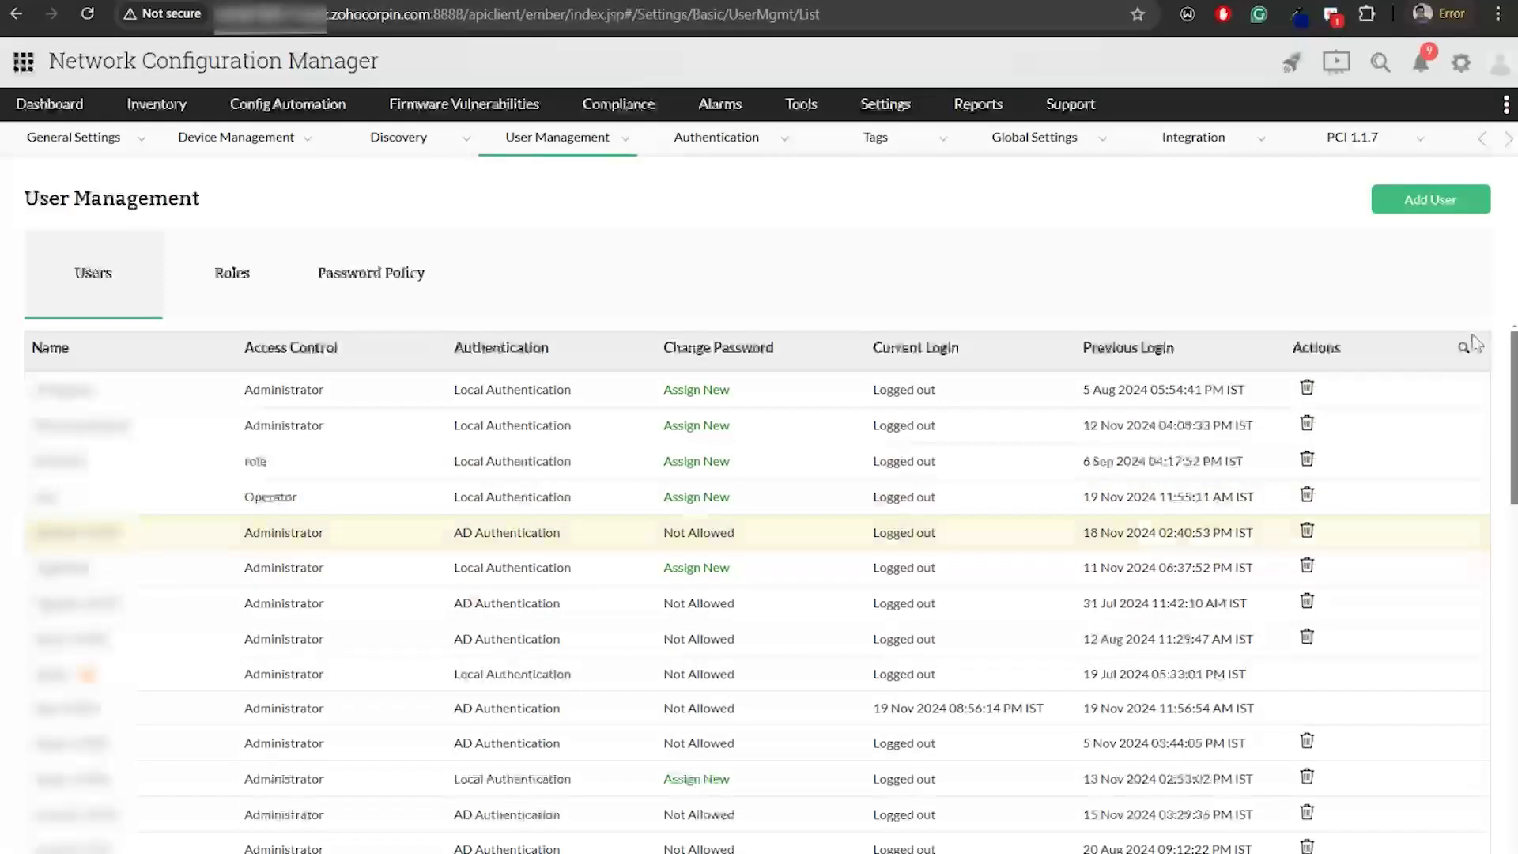
Sign out of the admin account and log in as the new operator using Local Authentication
click(1502, 63)
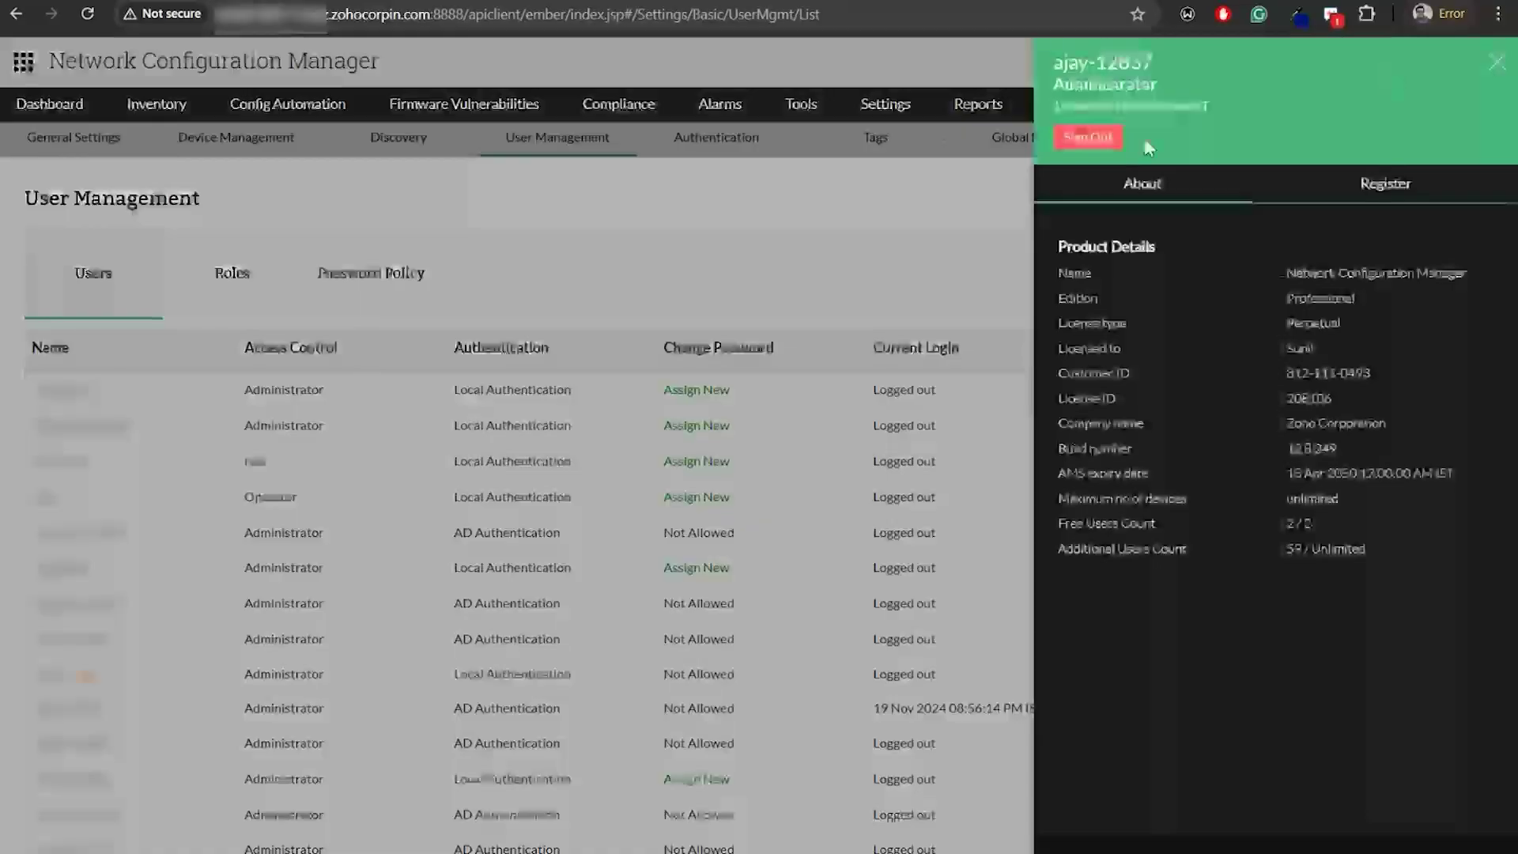
click(1075, 139)
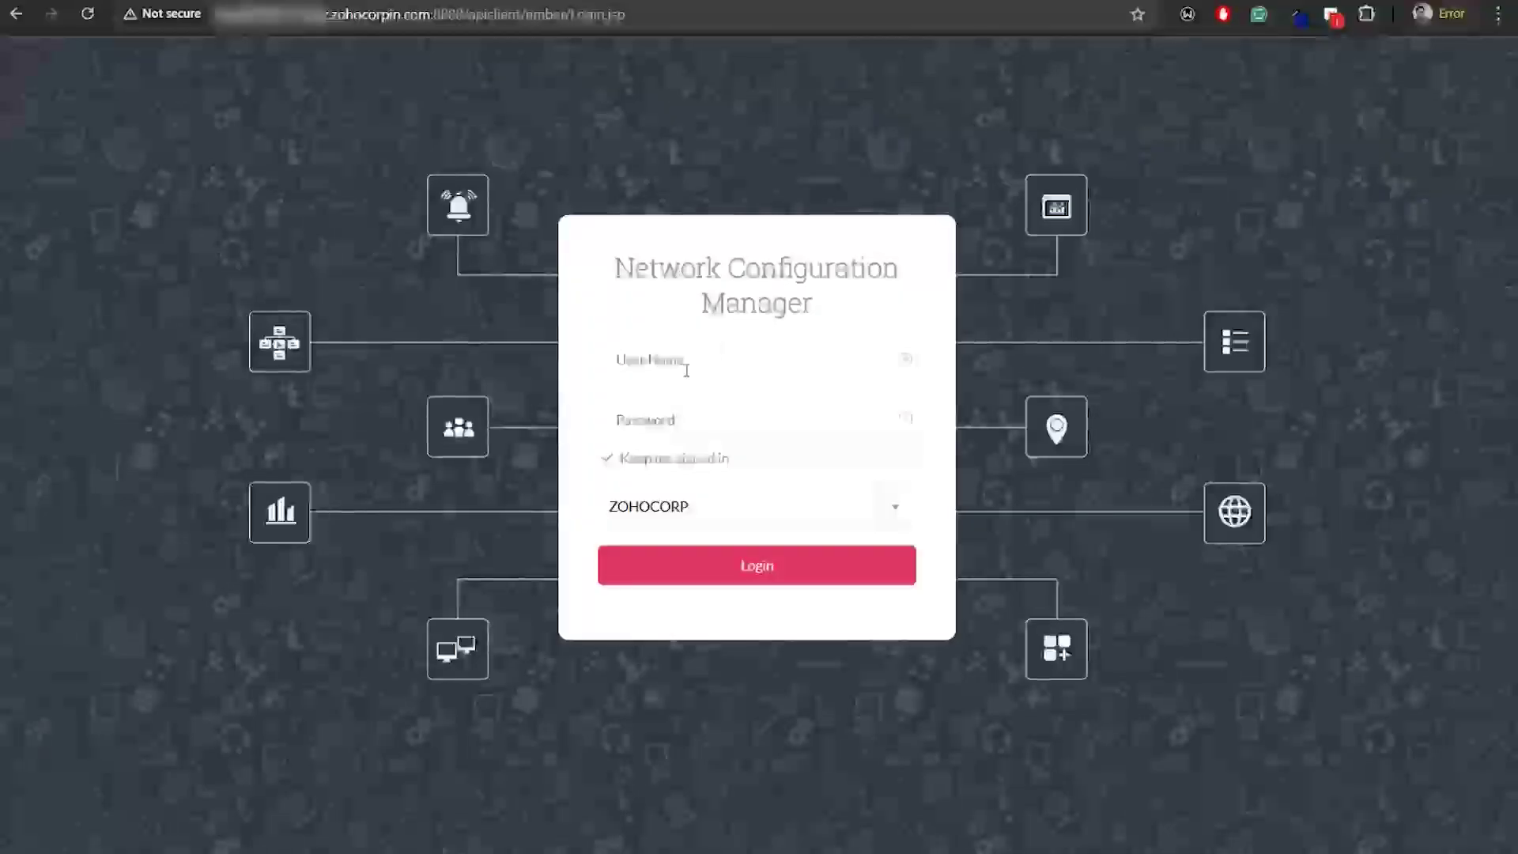
text(Sam)
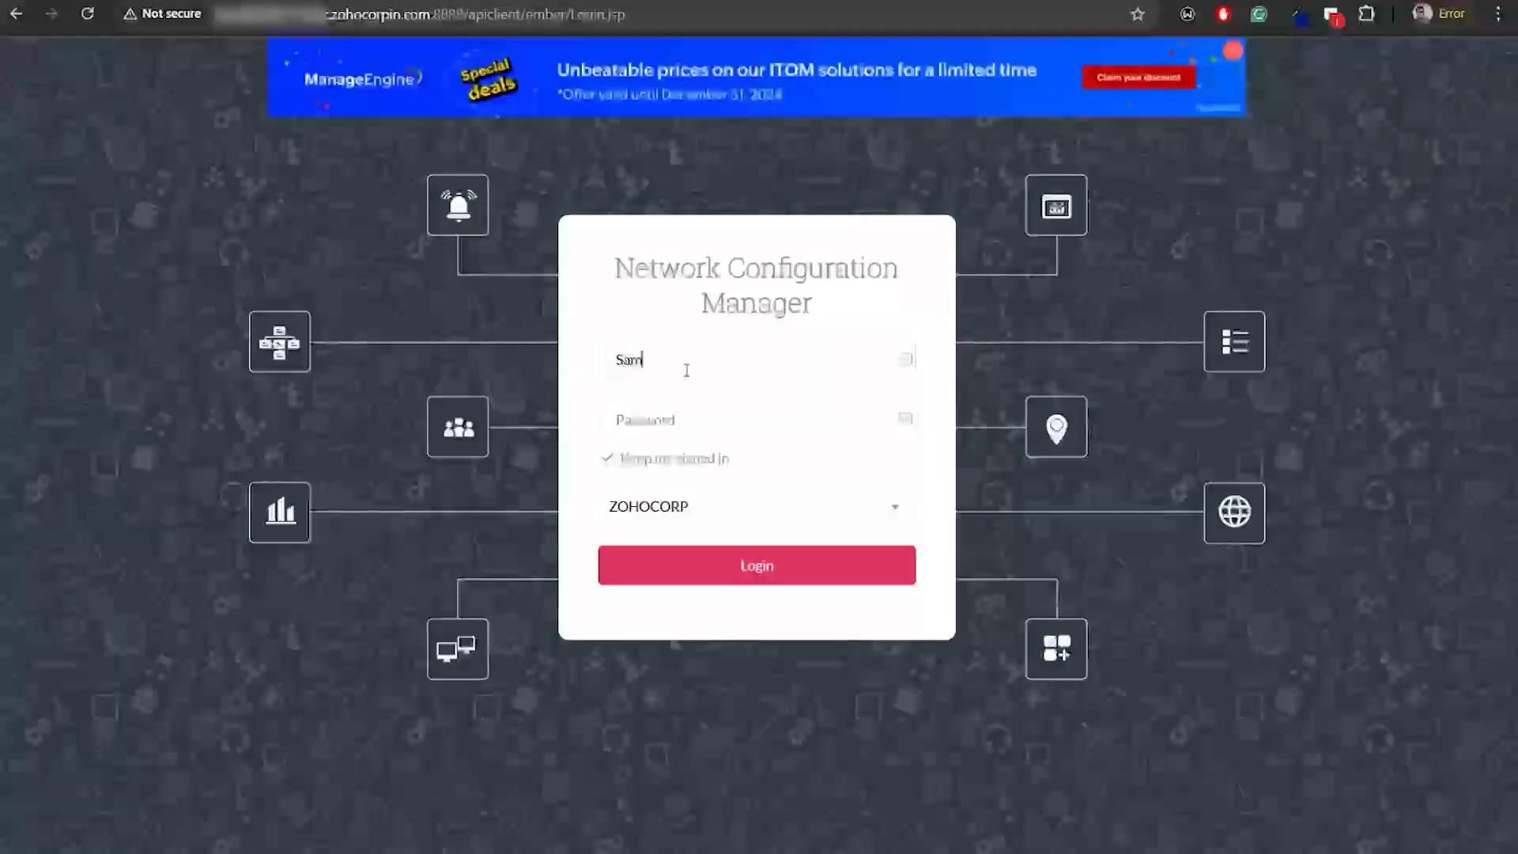
text(••••)
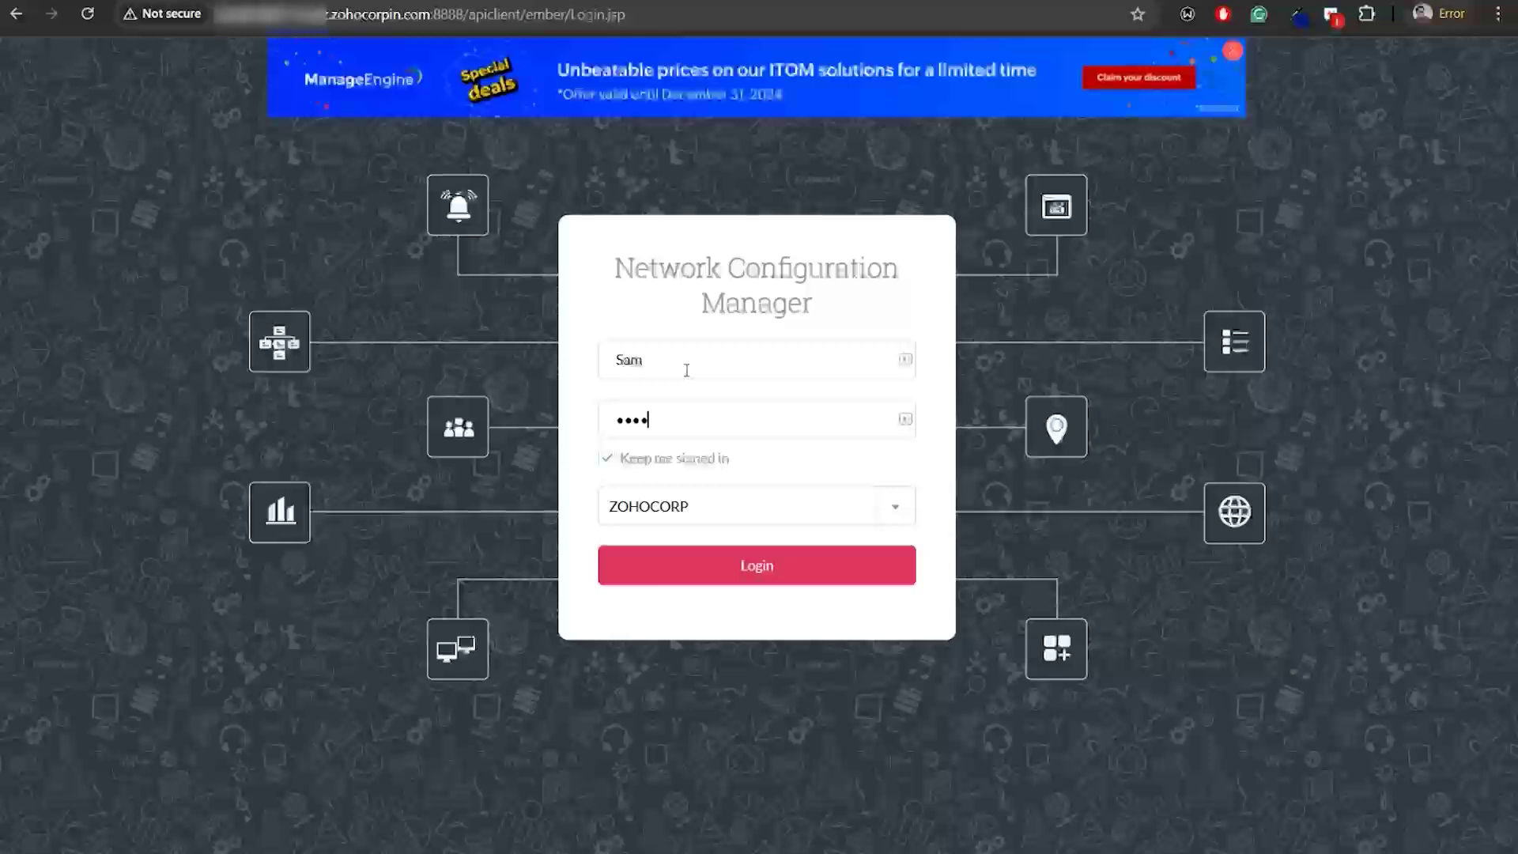
text(••)
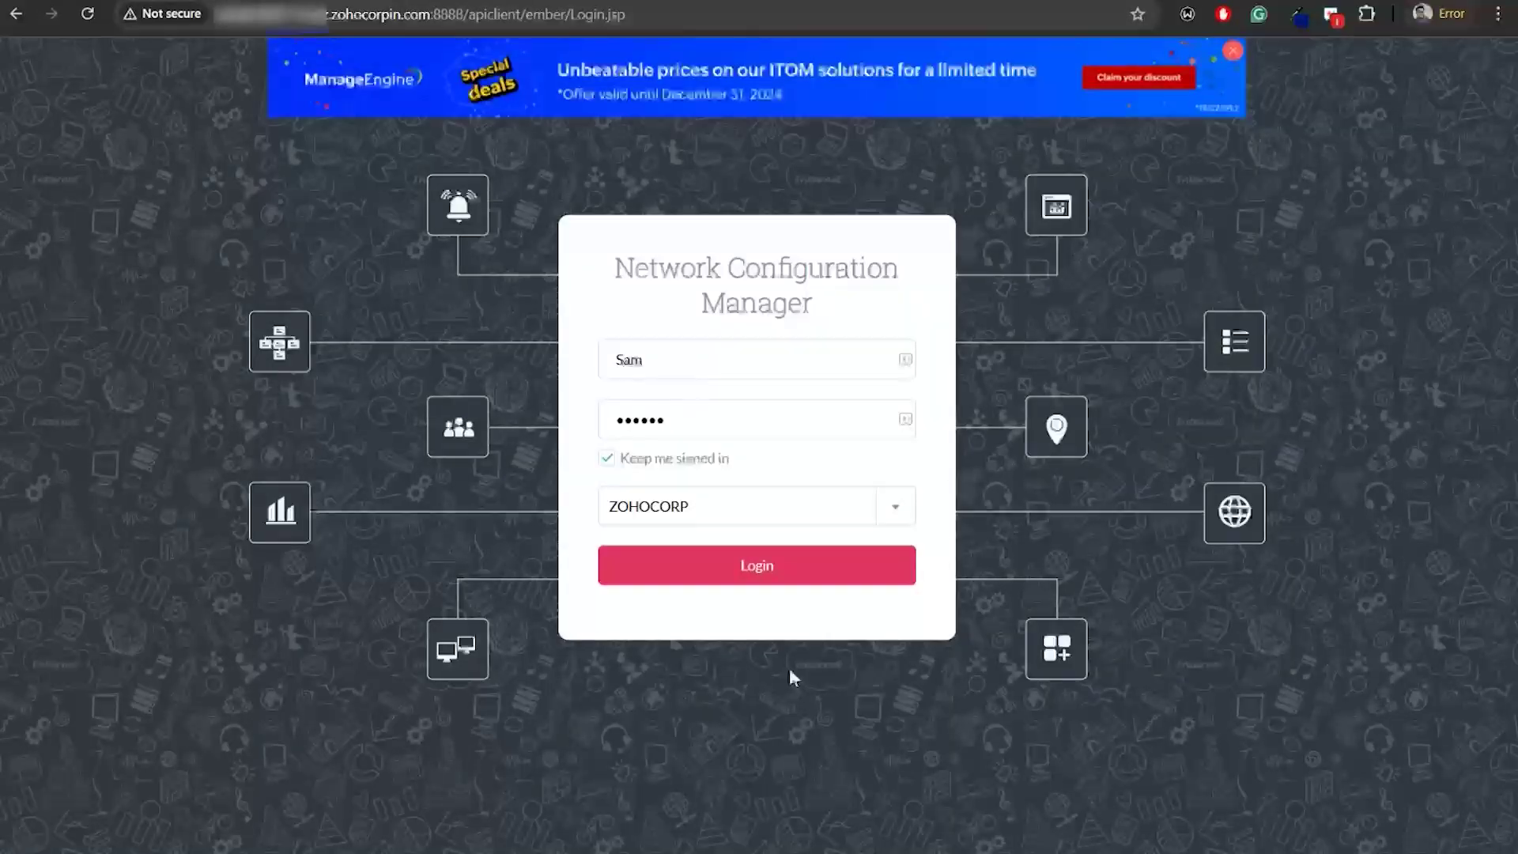
click(776, 512)
click(742, 574)
click(738, 572)
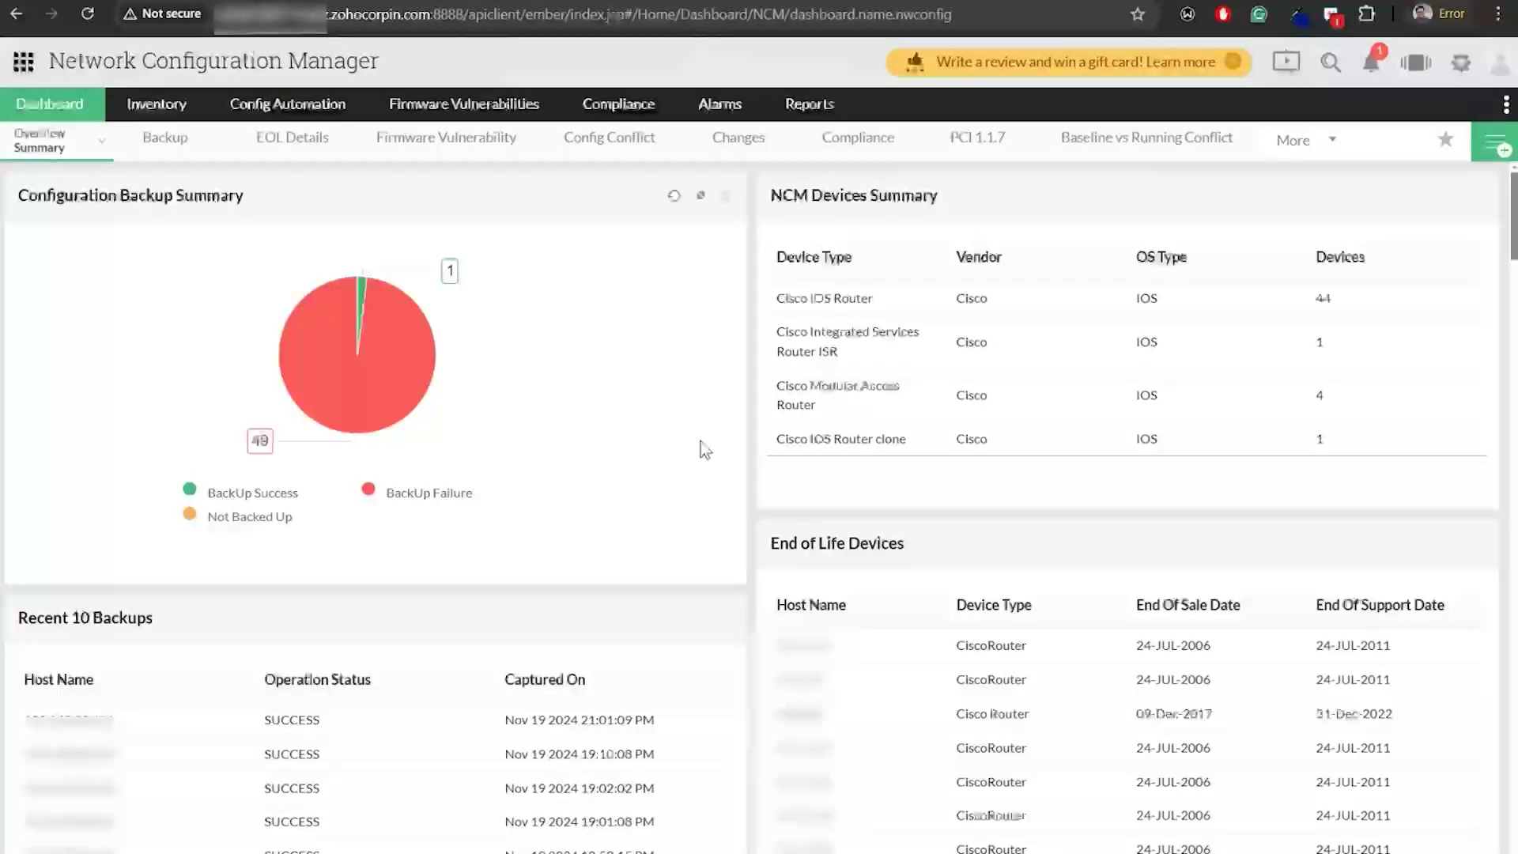
Open the 2801 device from Inventory and edit its latest running config, version 2004, as a draft
click(155, 103)
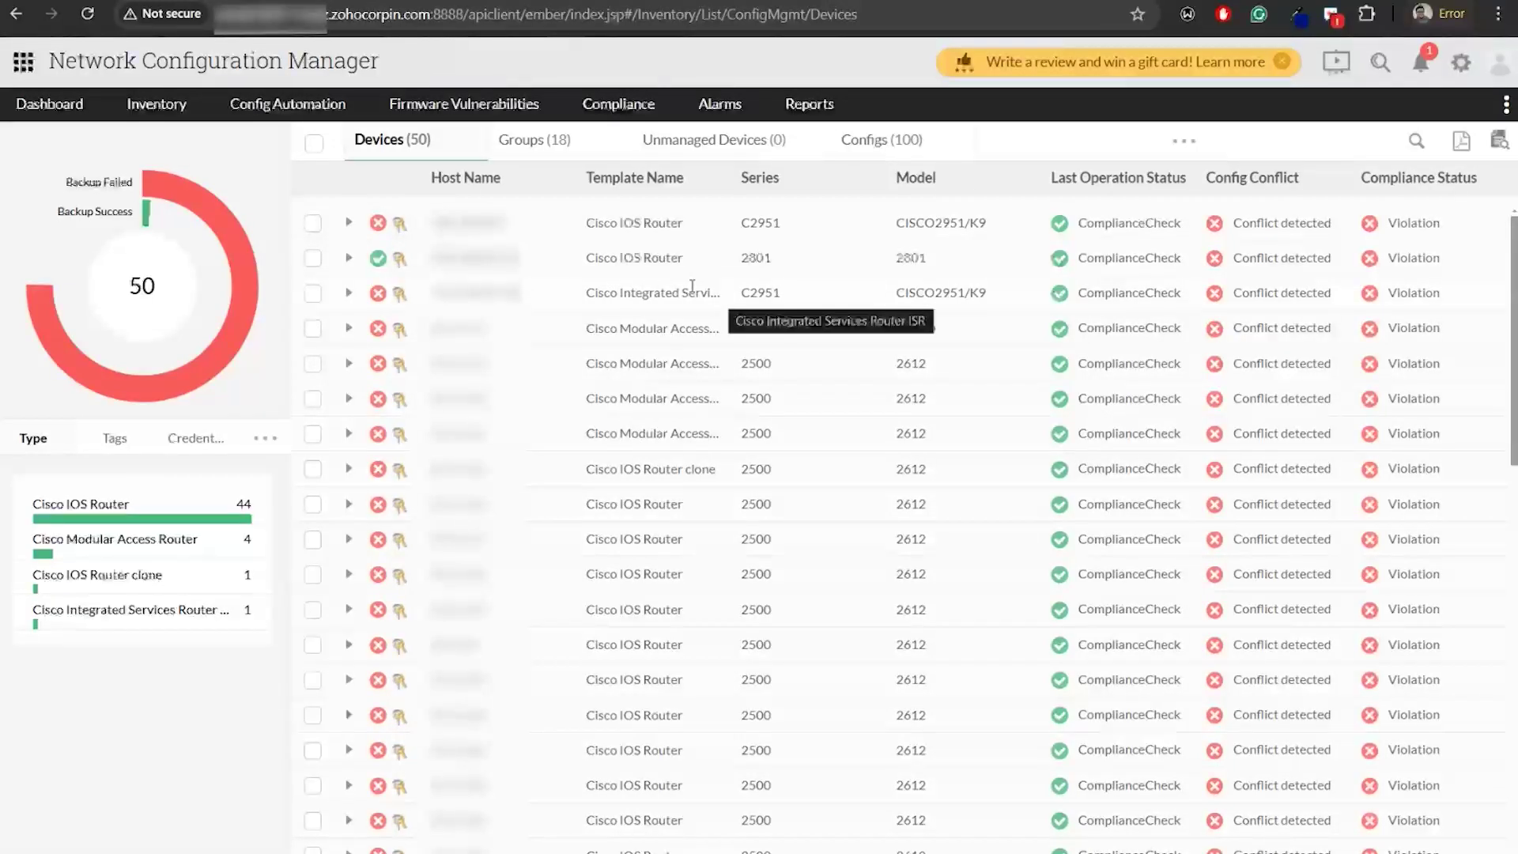
click(466, 264)
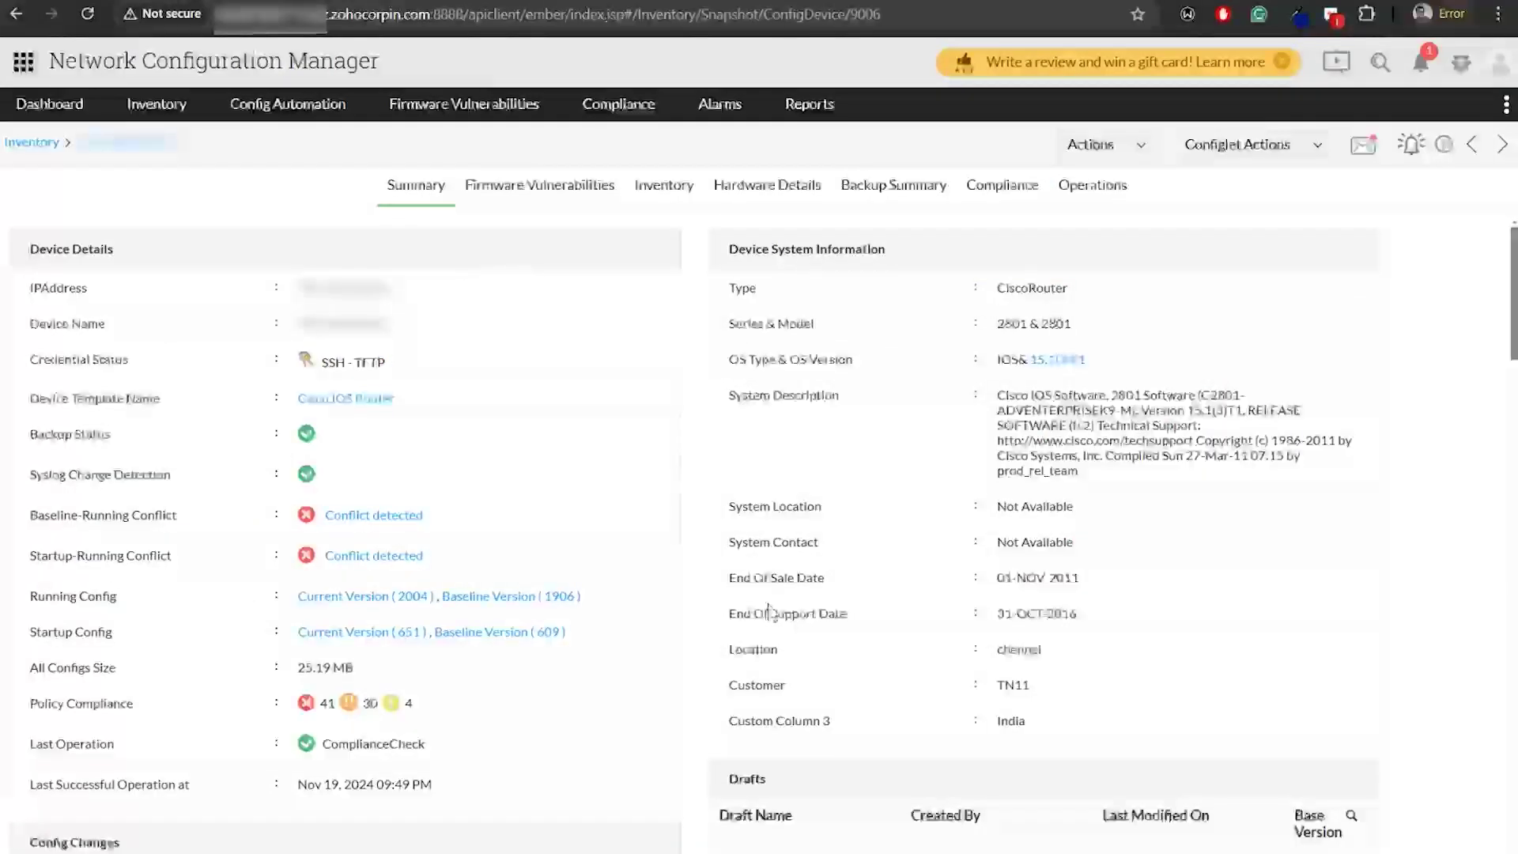
scroll(688, 585, down, 7)
scroll(687, 585, up, 3)
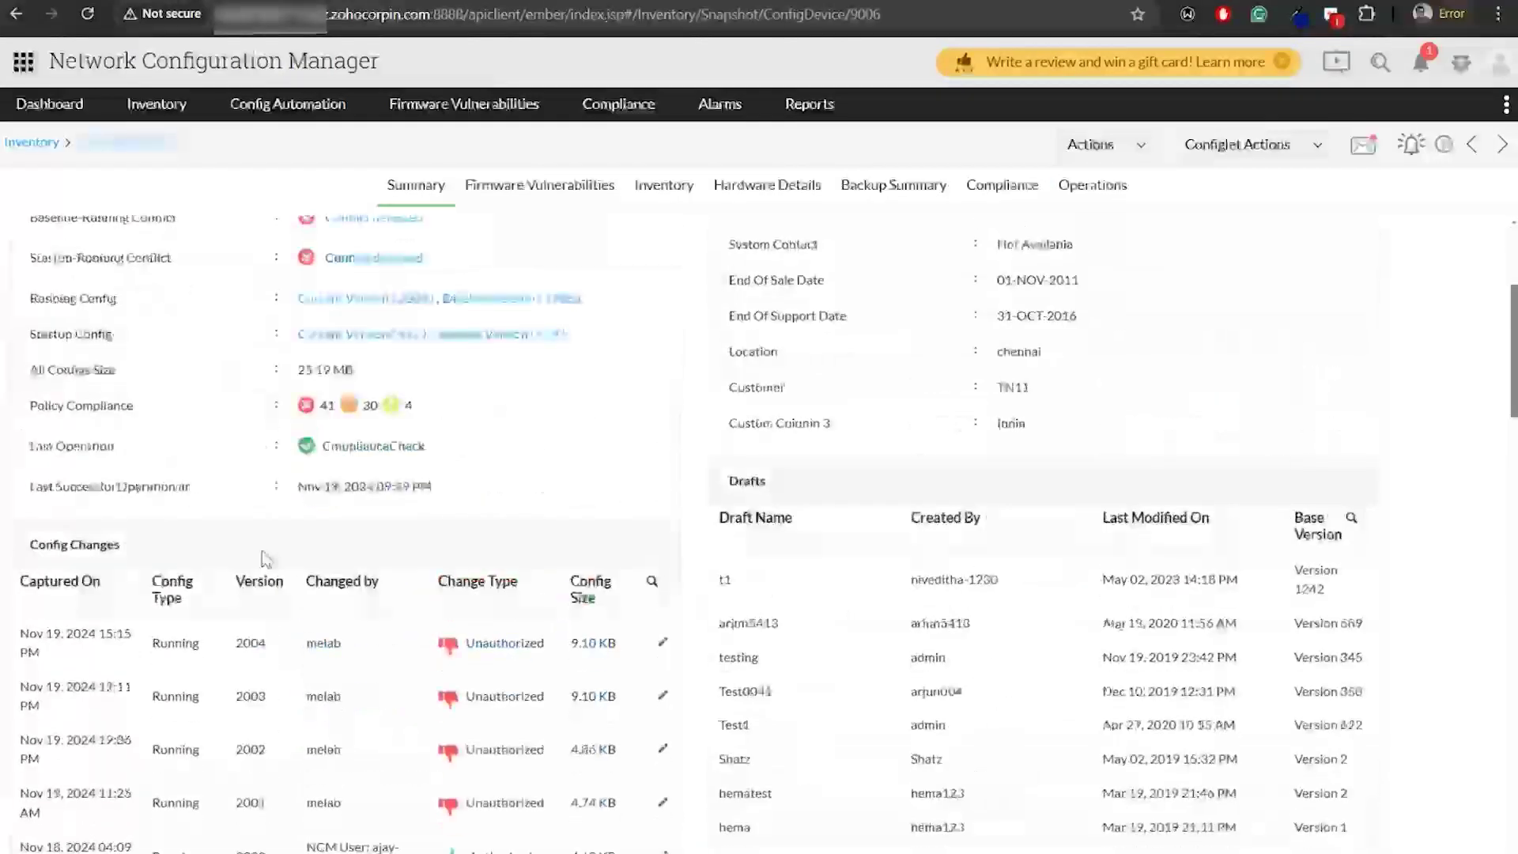
click(662, 643)
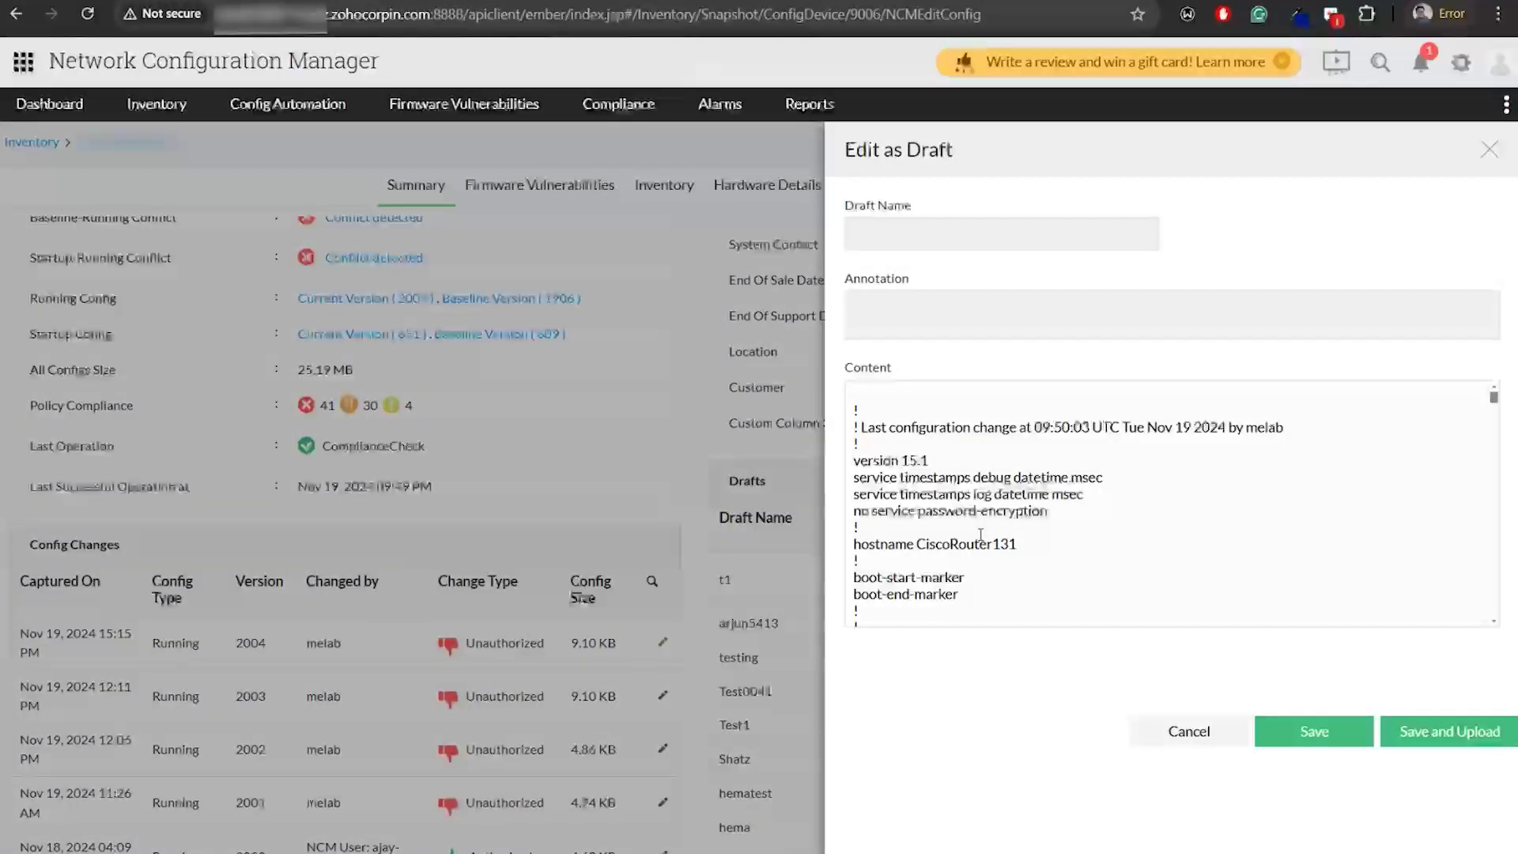
Delete the timestamps log and password-encryption lines from the draft config
drag(1048, 513, 852, 497)
key(BackSpace)
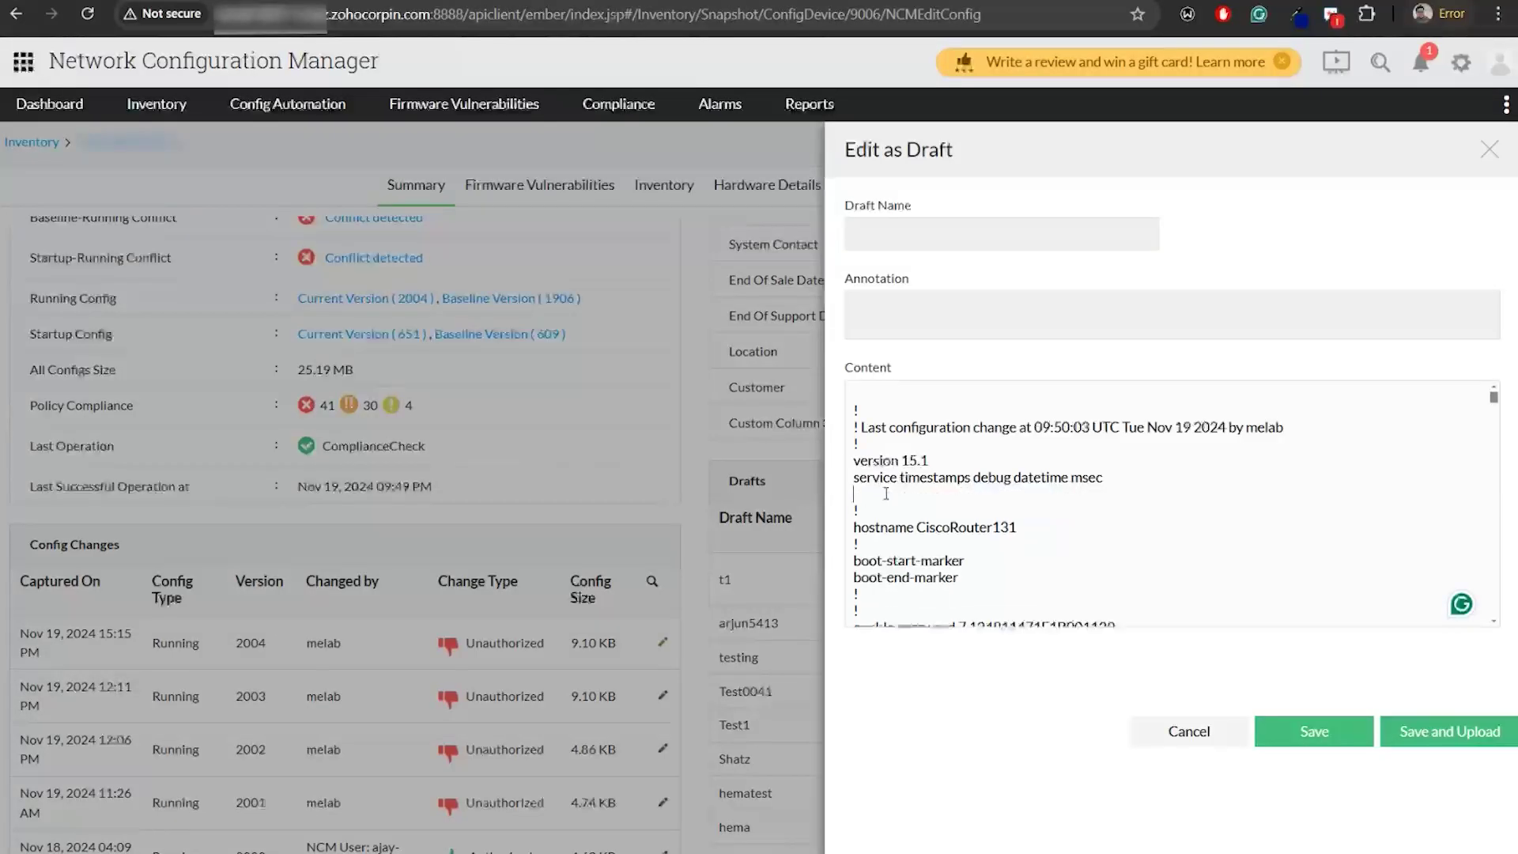
key(BackSpace)
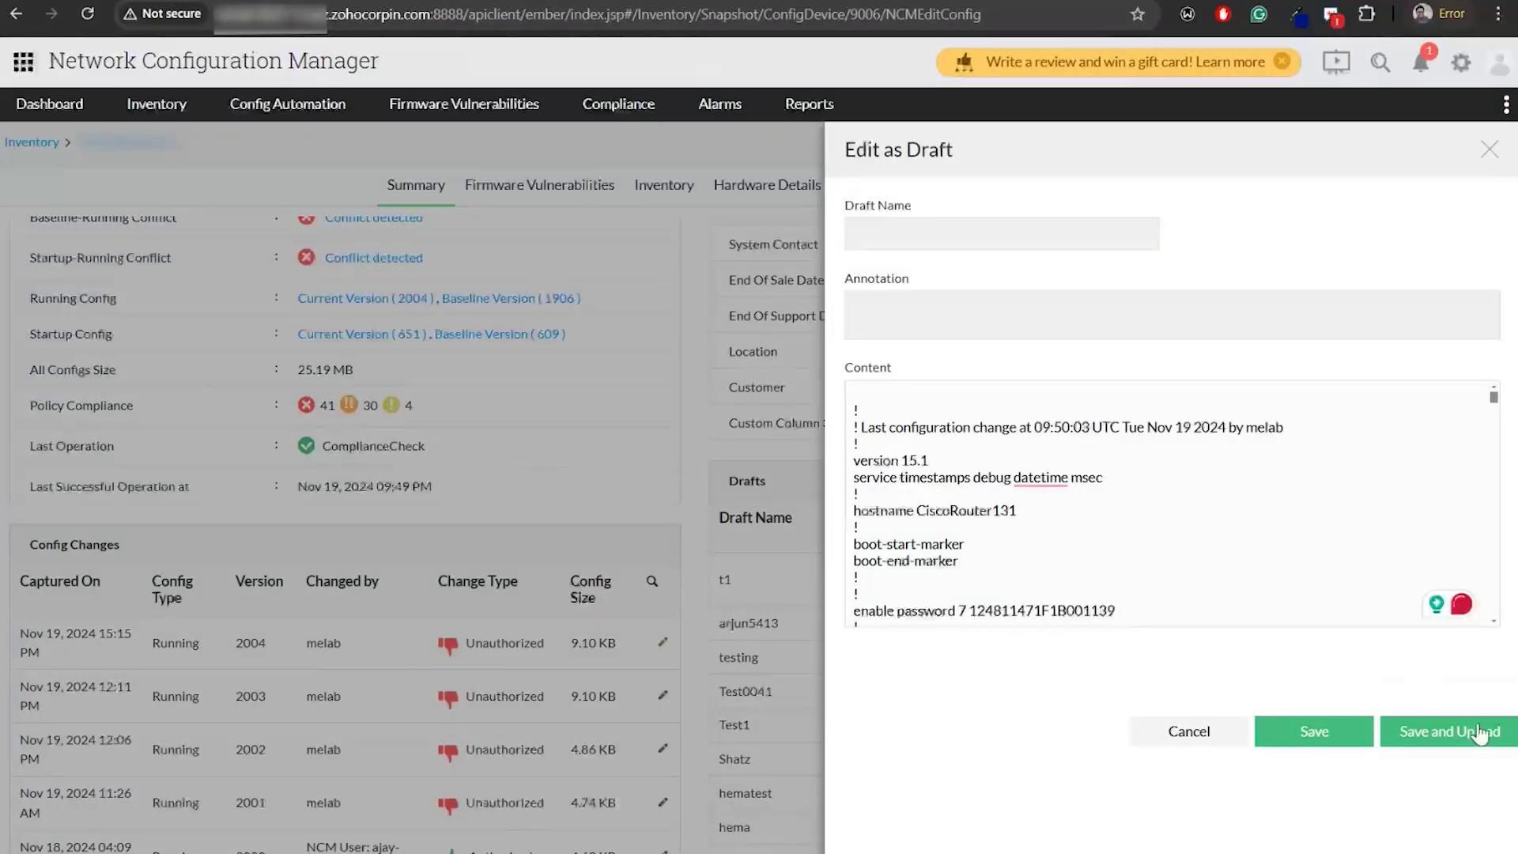
Save the draft as 'dng' with annotation 'hfd' and send the Running upload request to the administrator
click(959, 232)
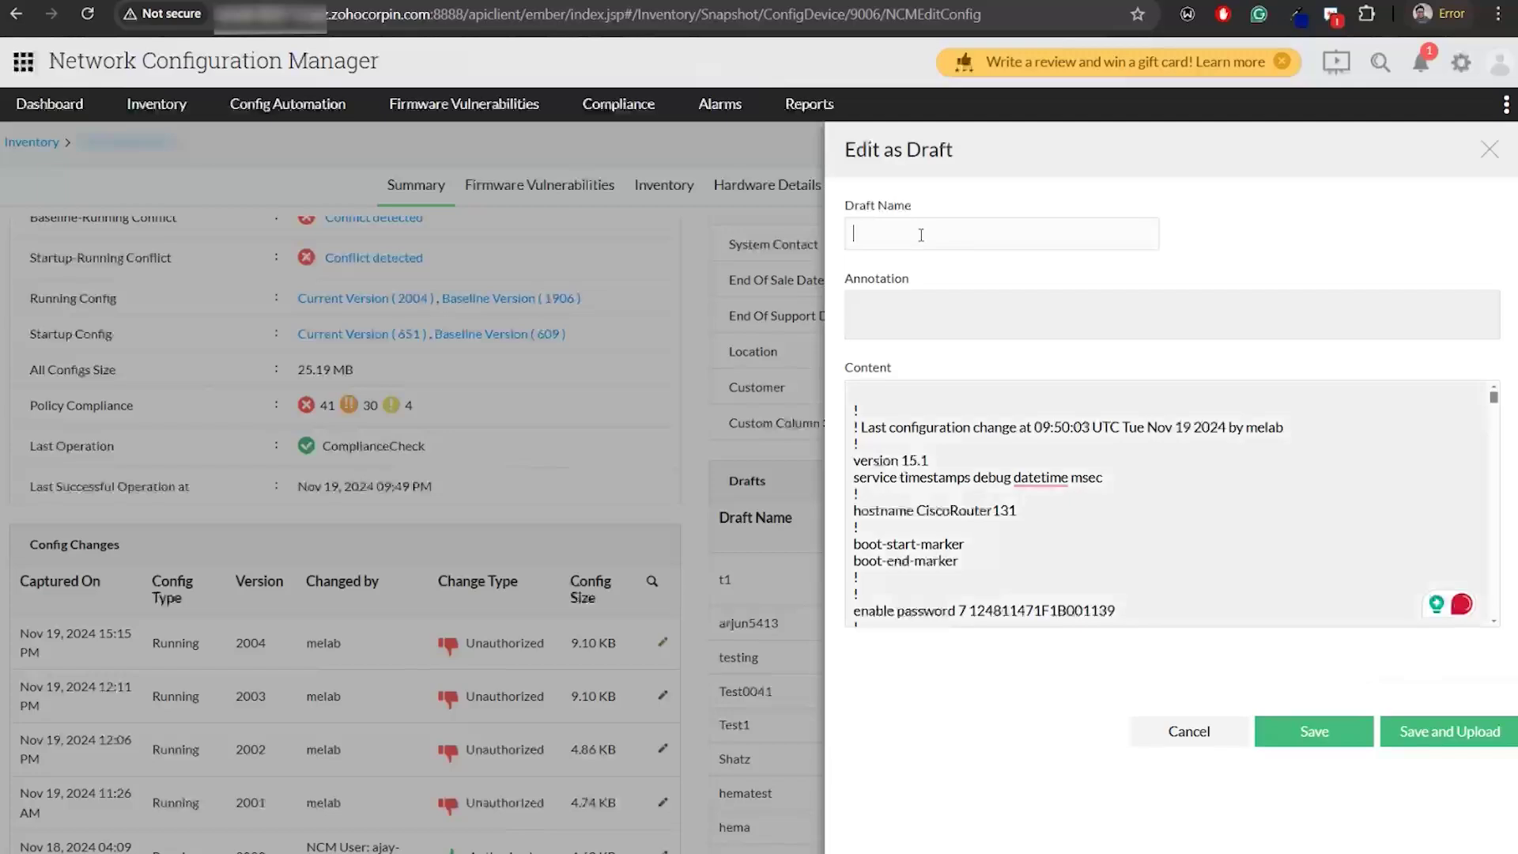
text(dng)
click(898, 304)
text(hfd)
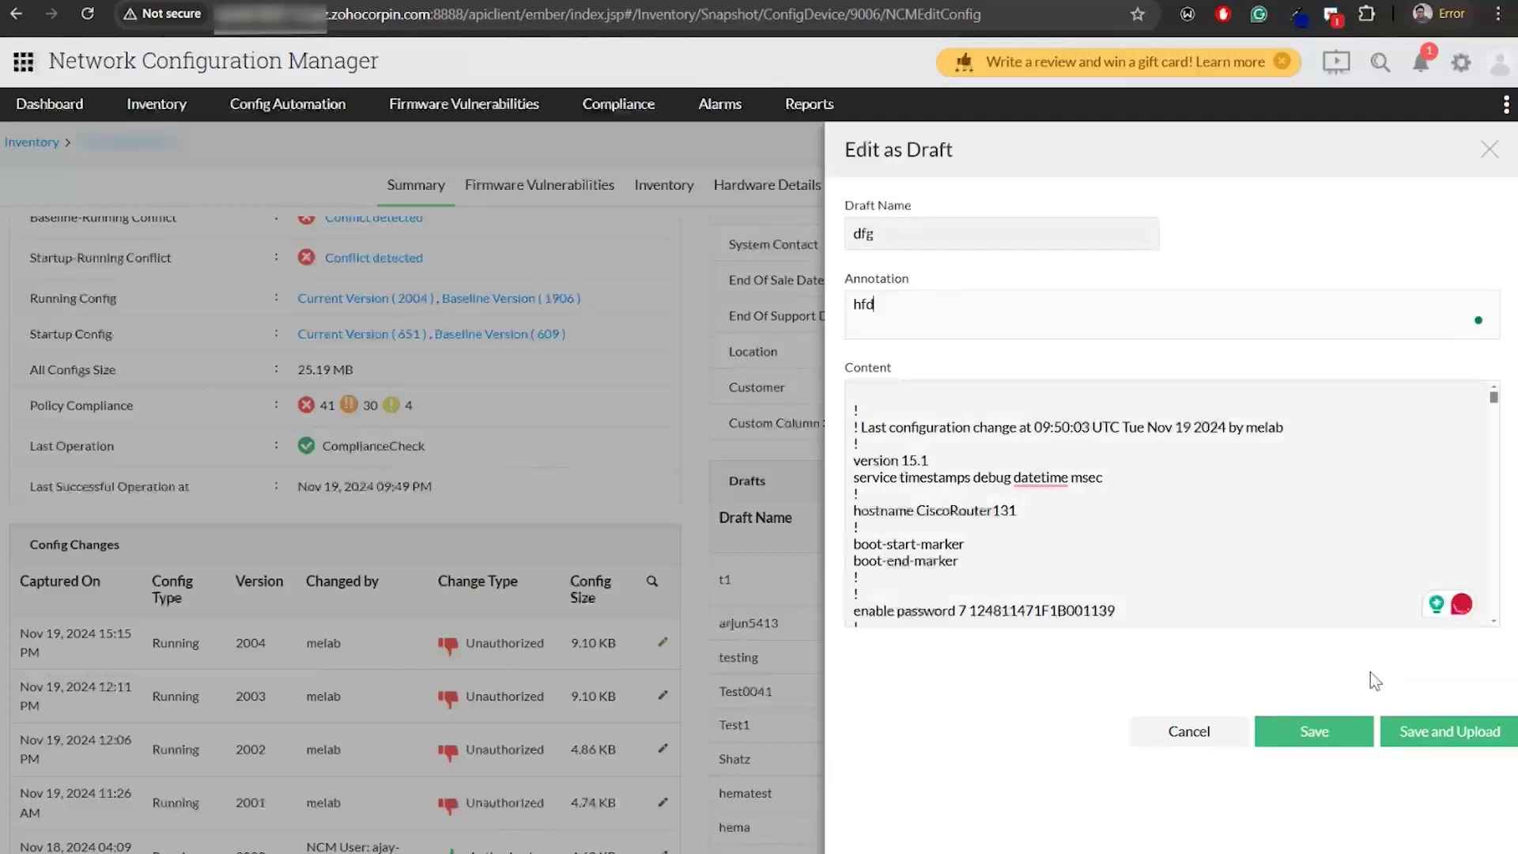
click(1440, 742)
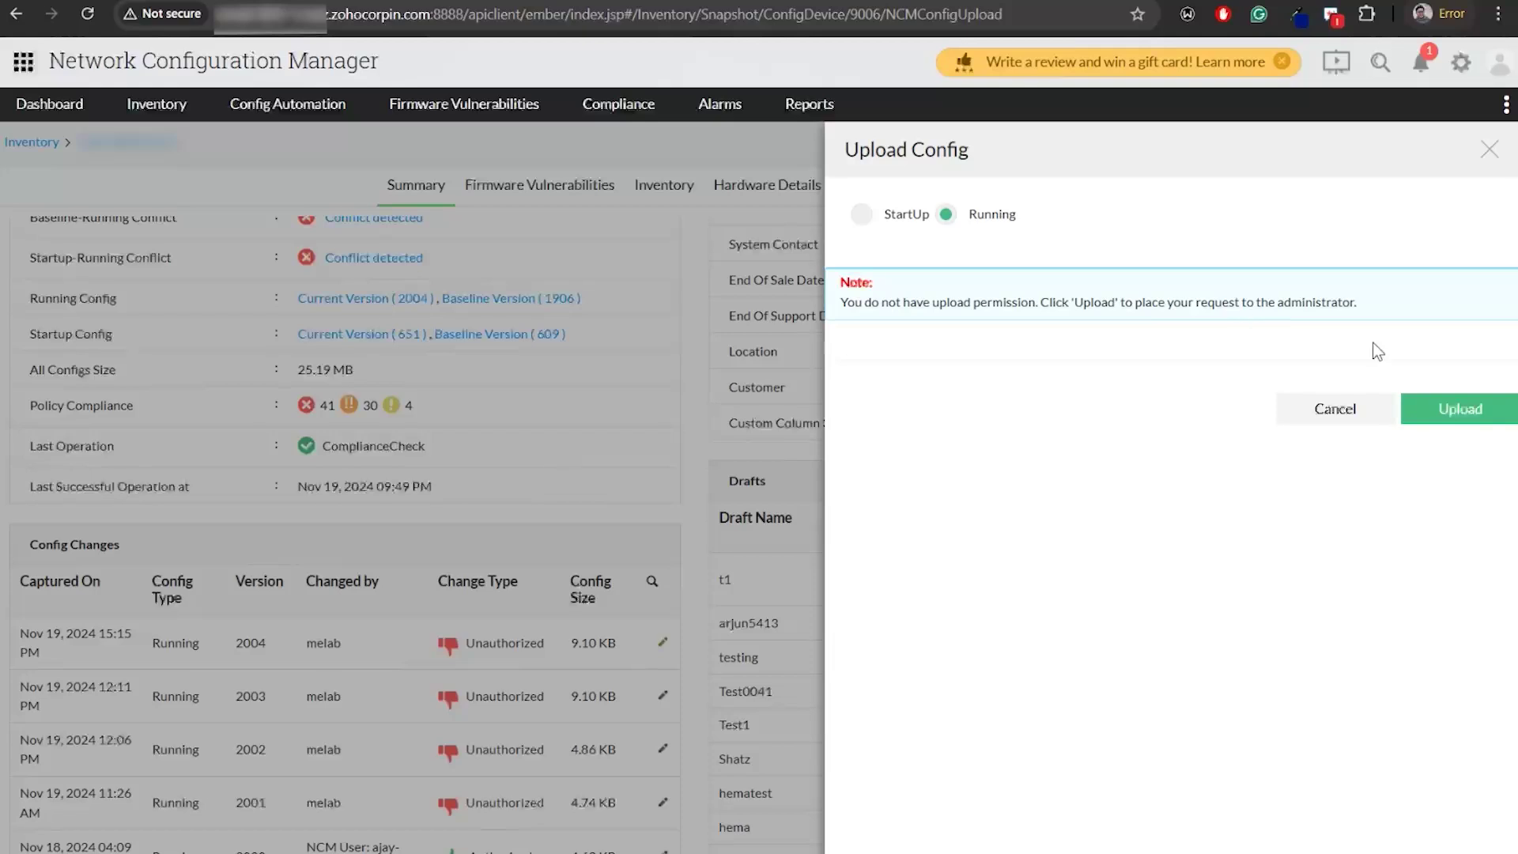
click(1461, 421)
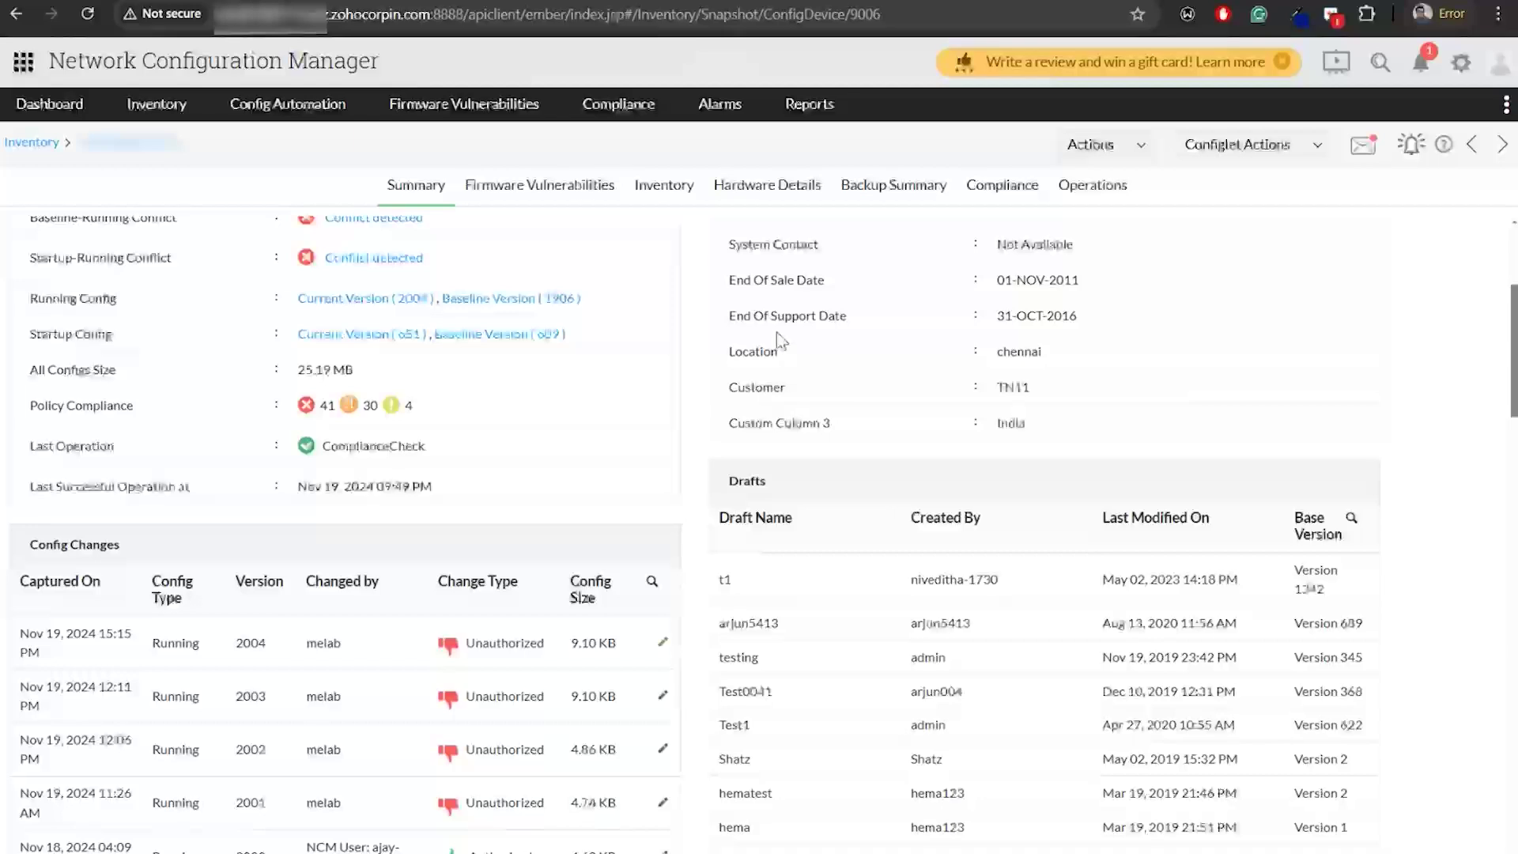
Review the most recent pending Draft Upload request under Config Automation > Upload Requests
click(272, 105)
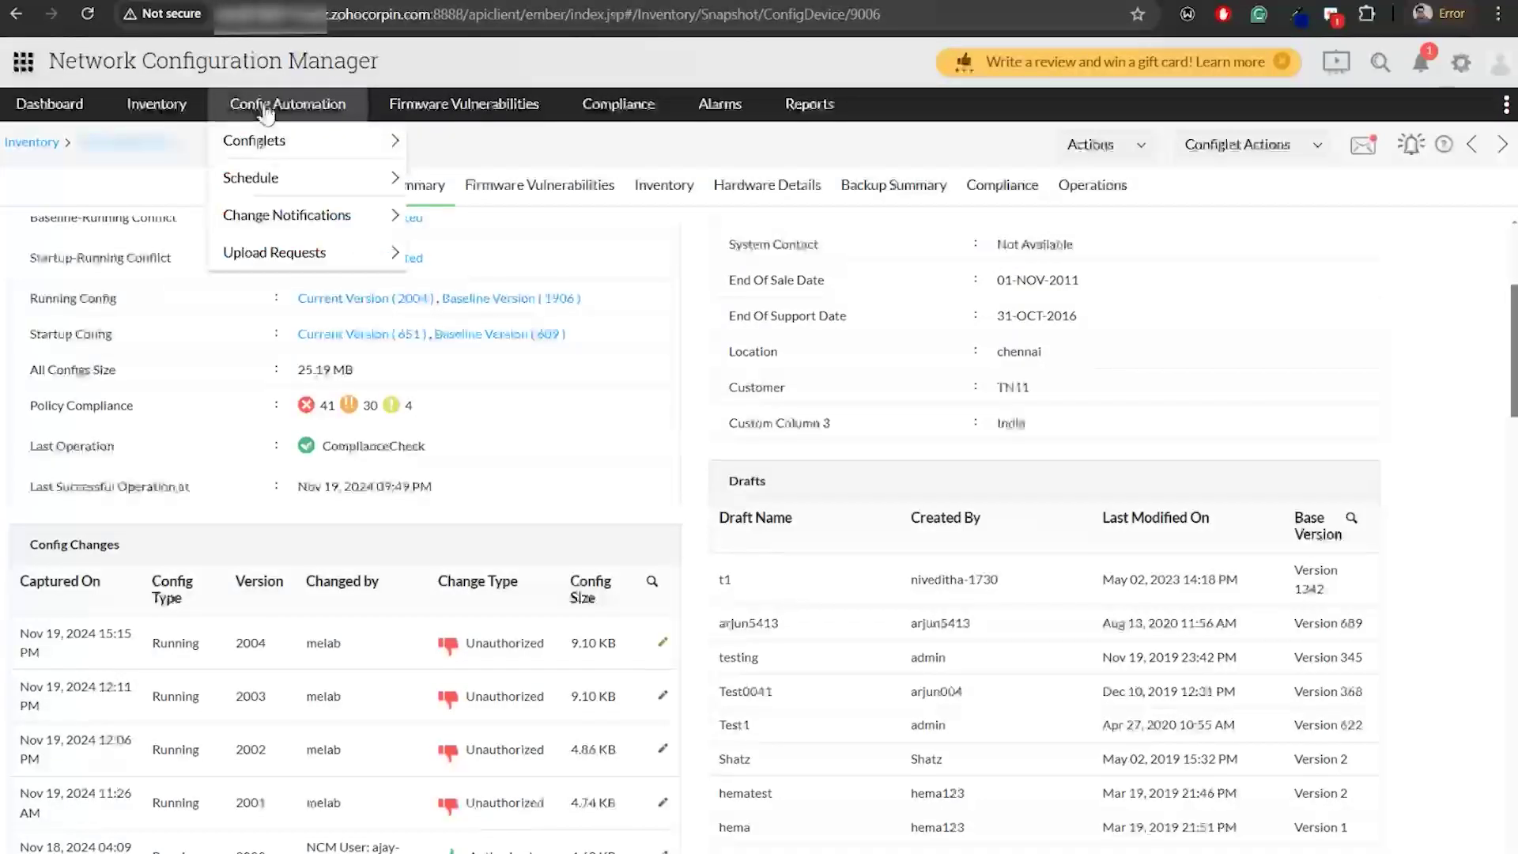
click(304, 255)
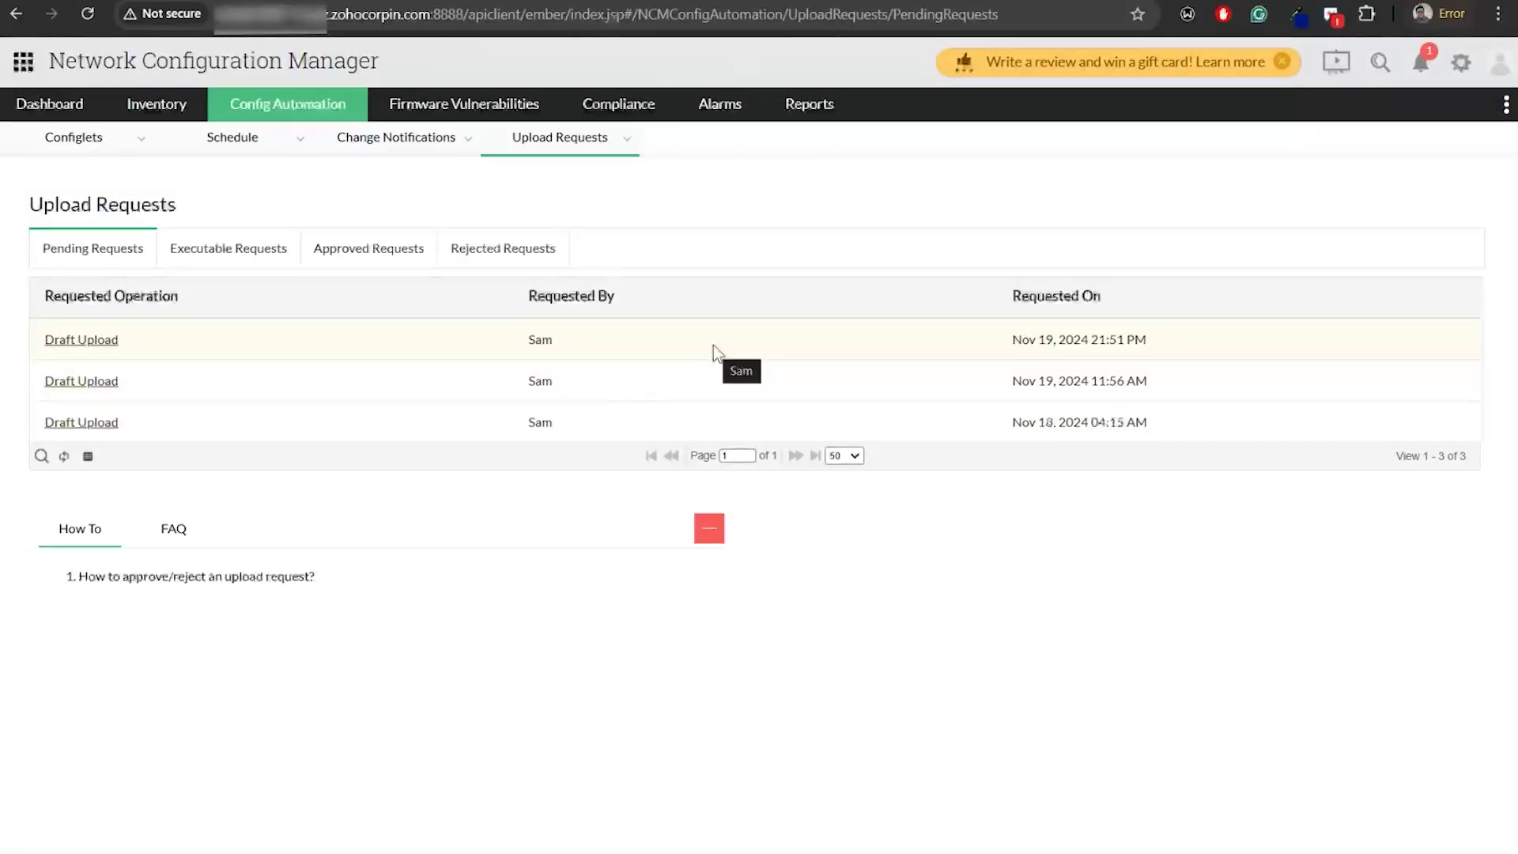
click(413, 350)
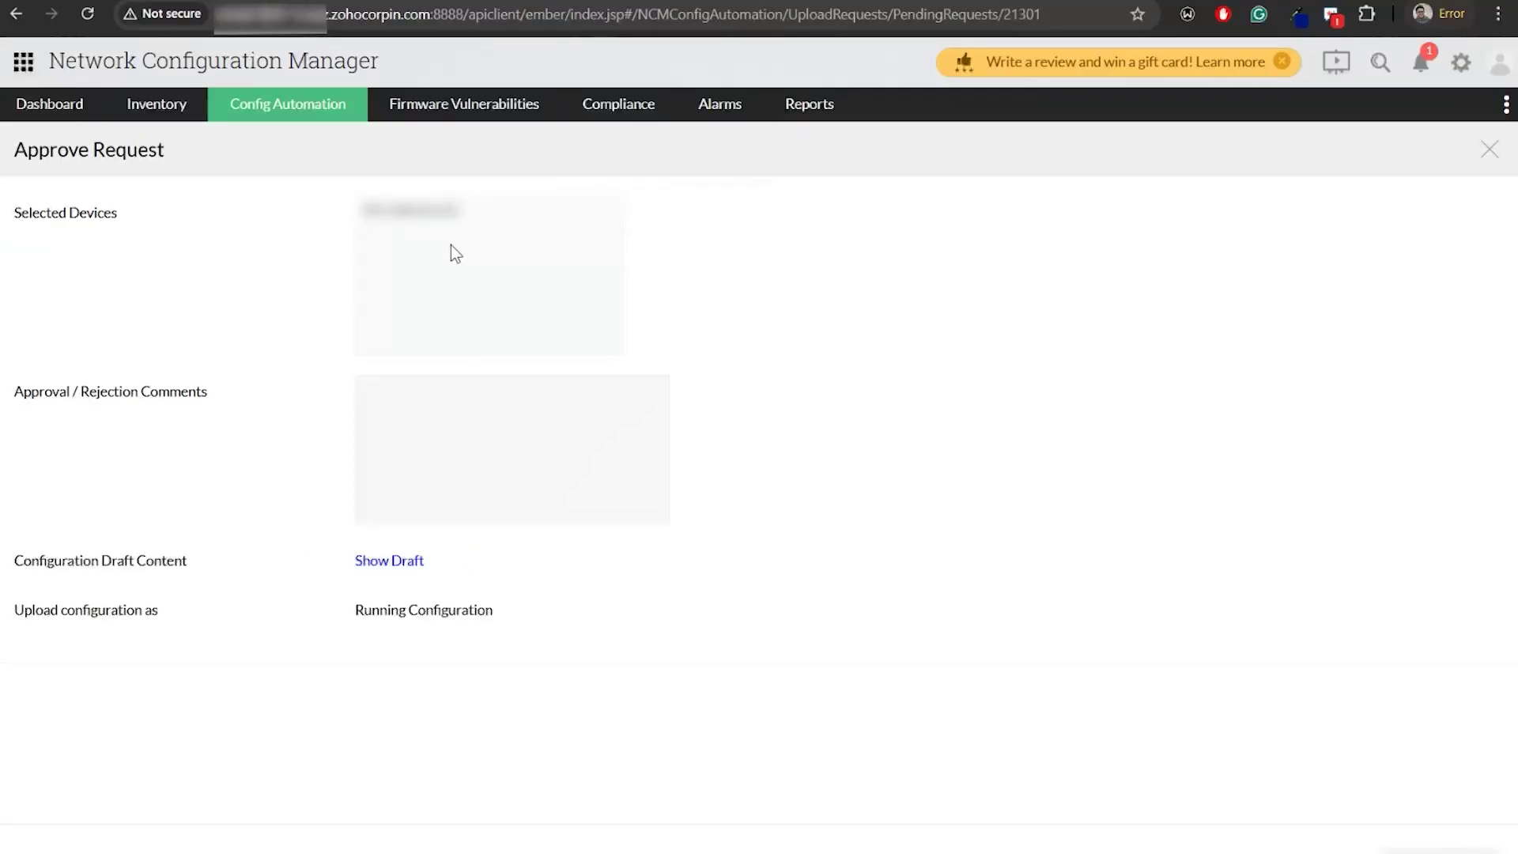
click(1491, 152)
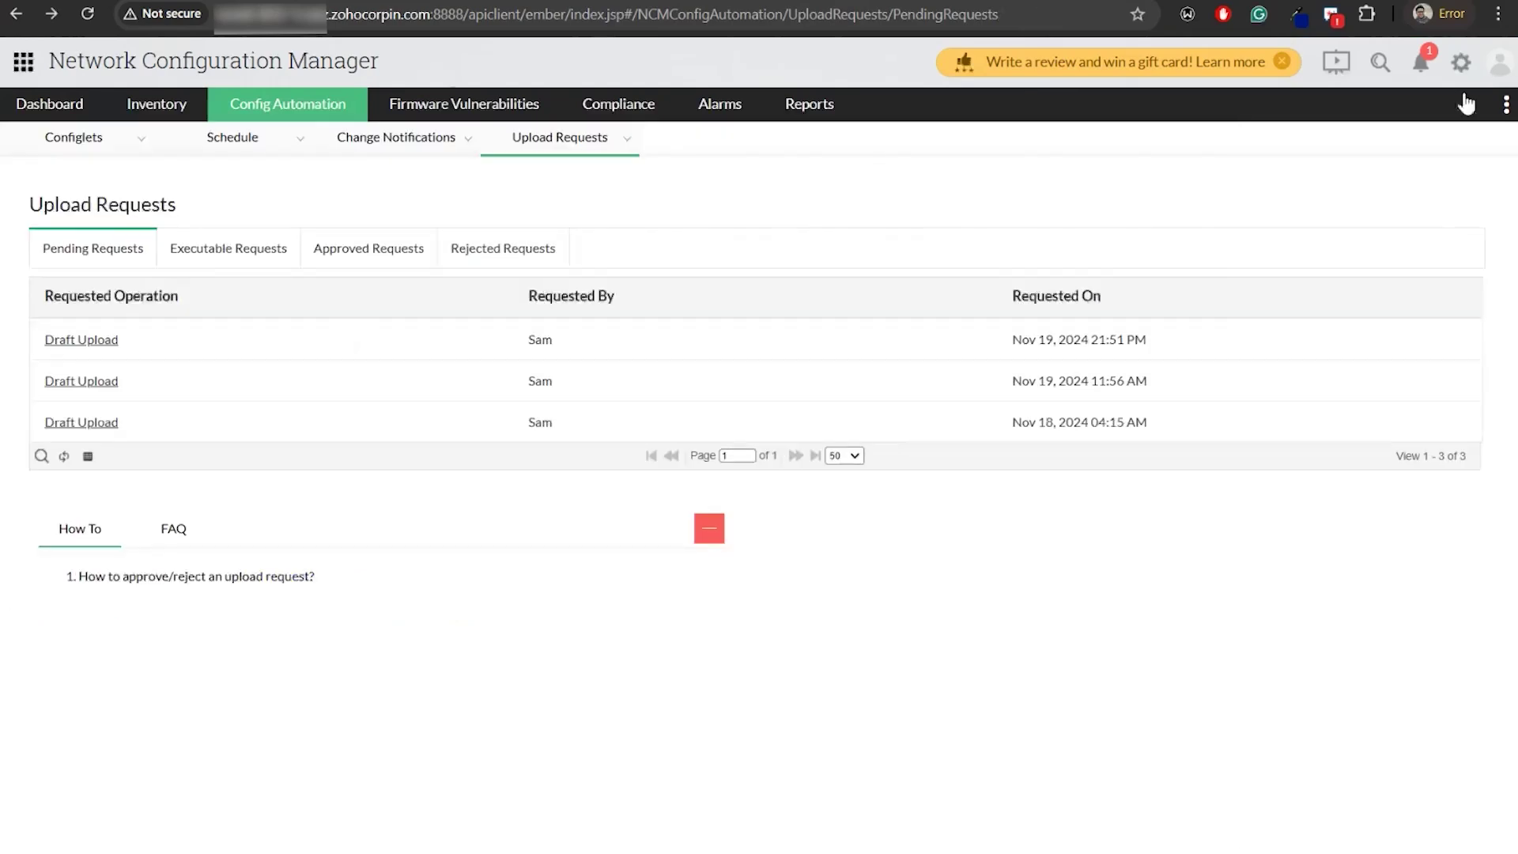
click(1497, 69)
Sign out of the operator account and log back in as the administrator
click(1088, 135)
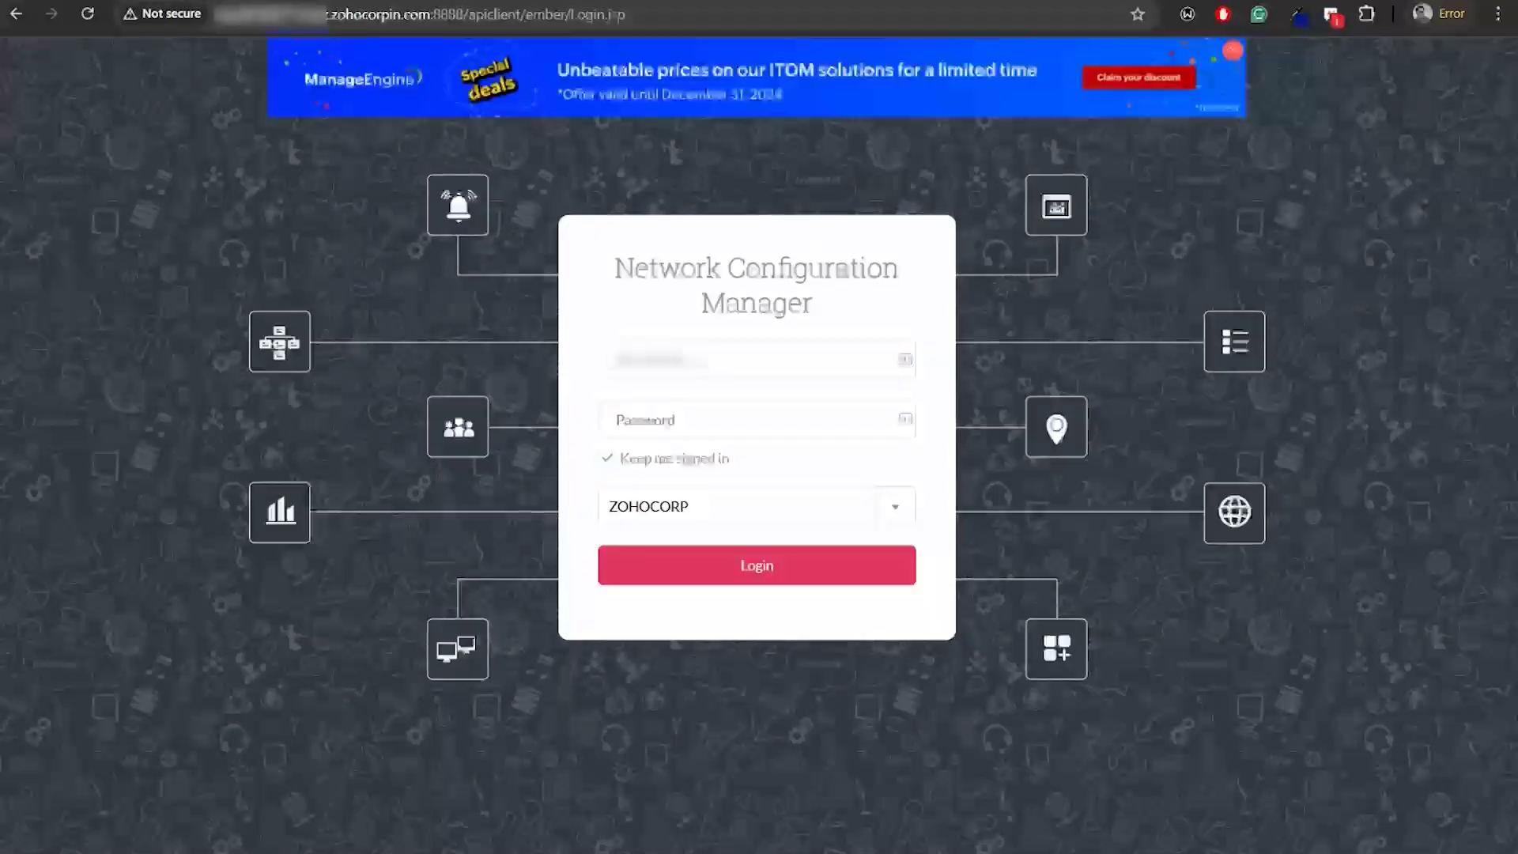
text(admin123)
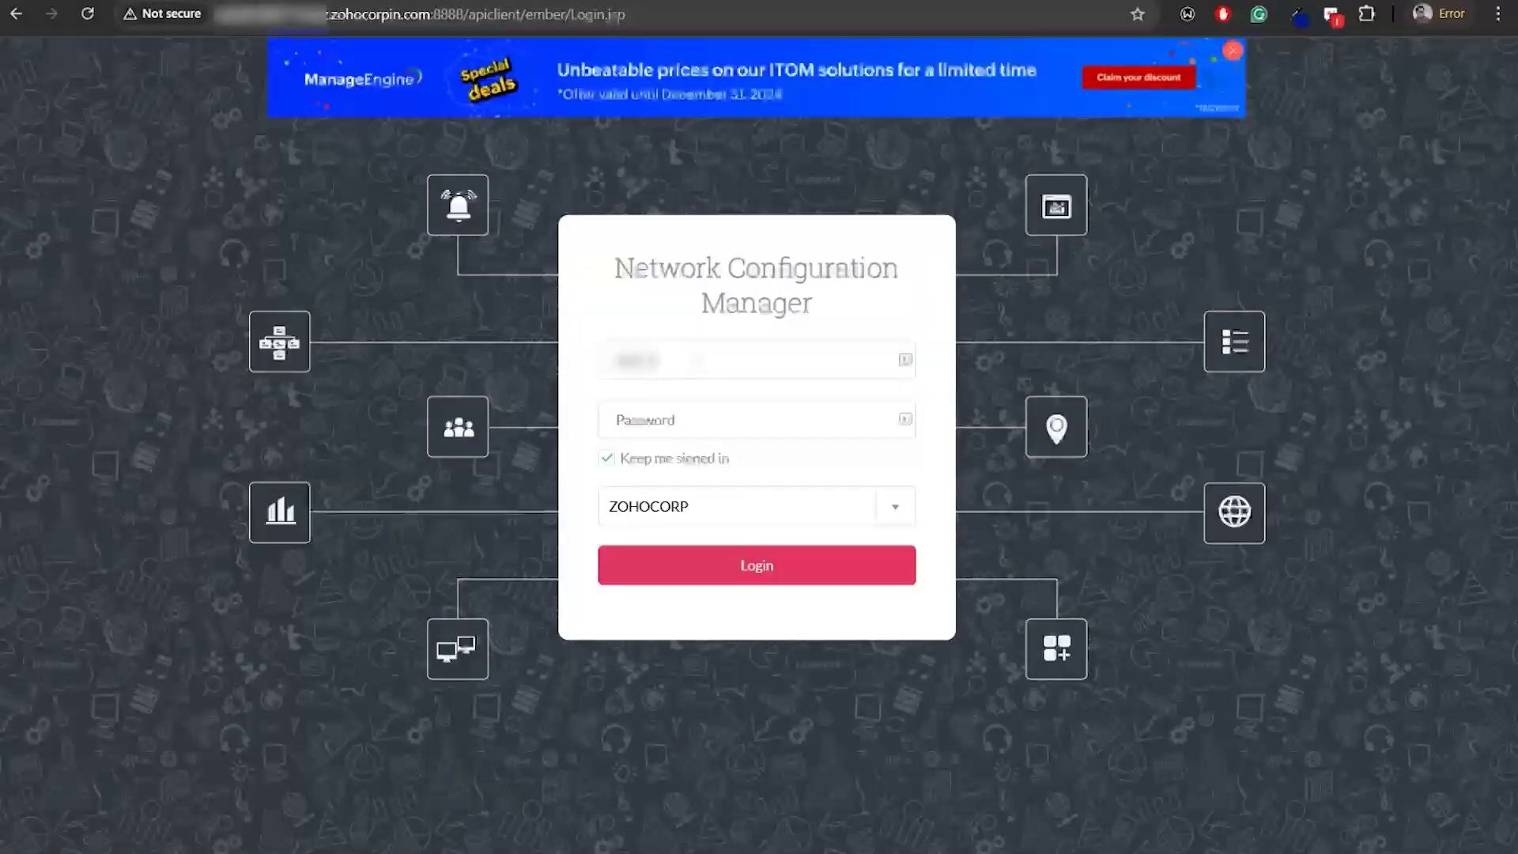
text(in)
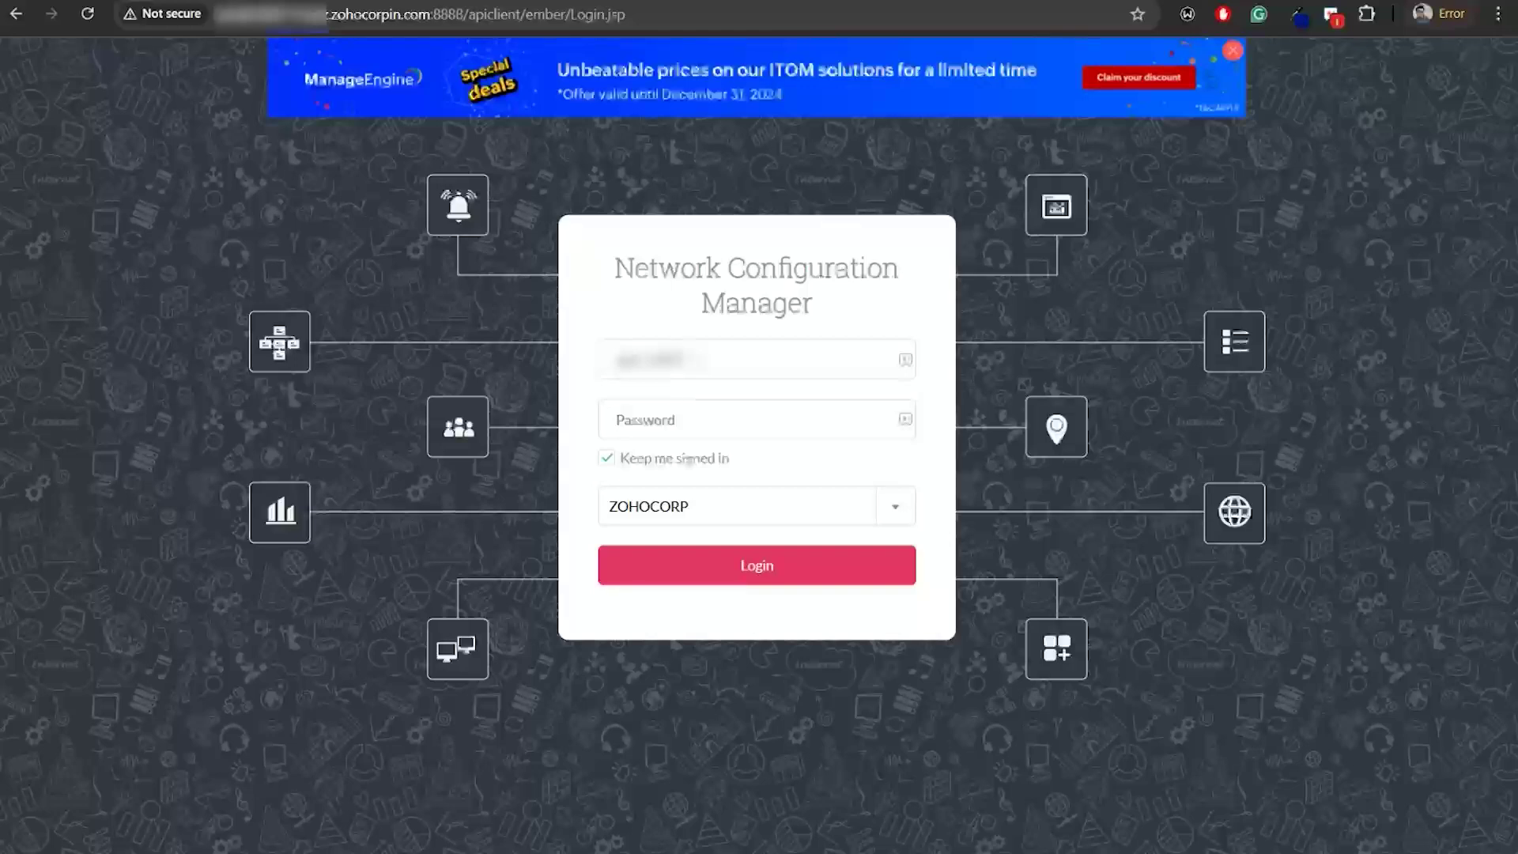
text(•••••)
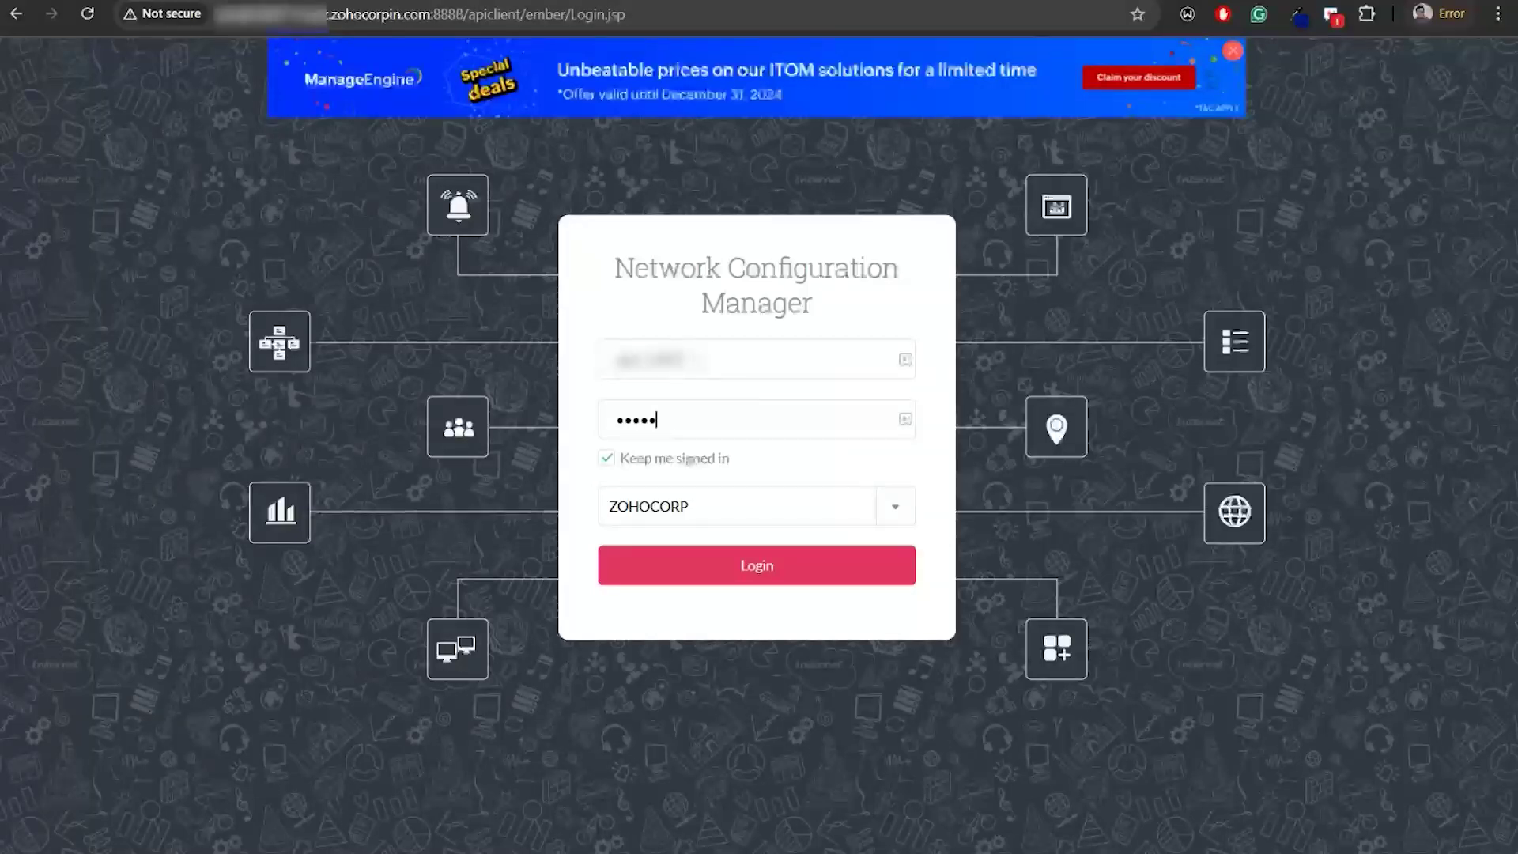
text(•••••••)
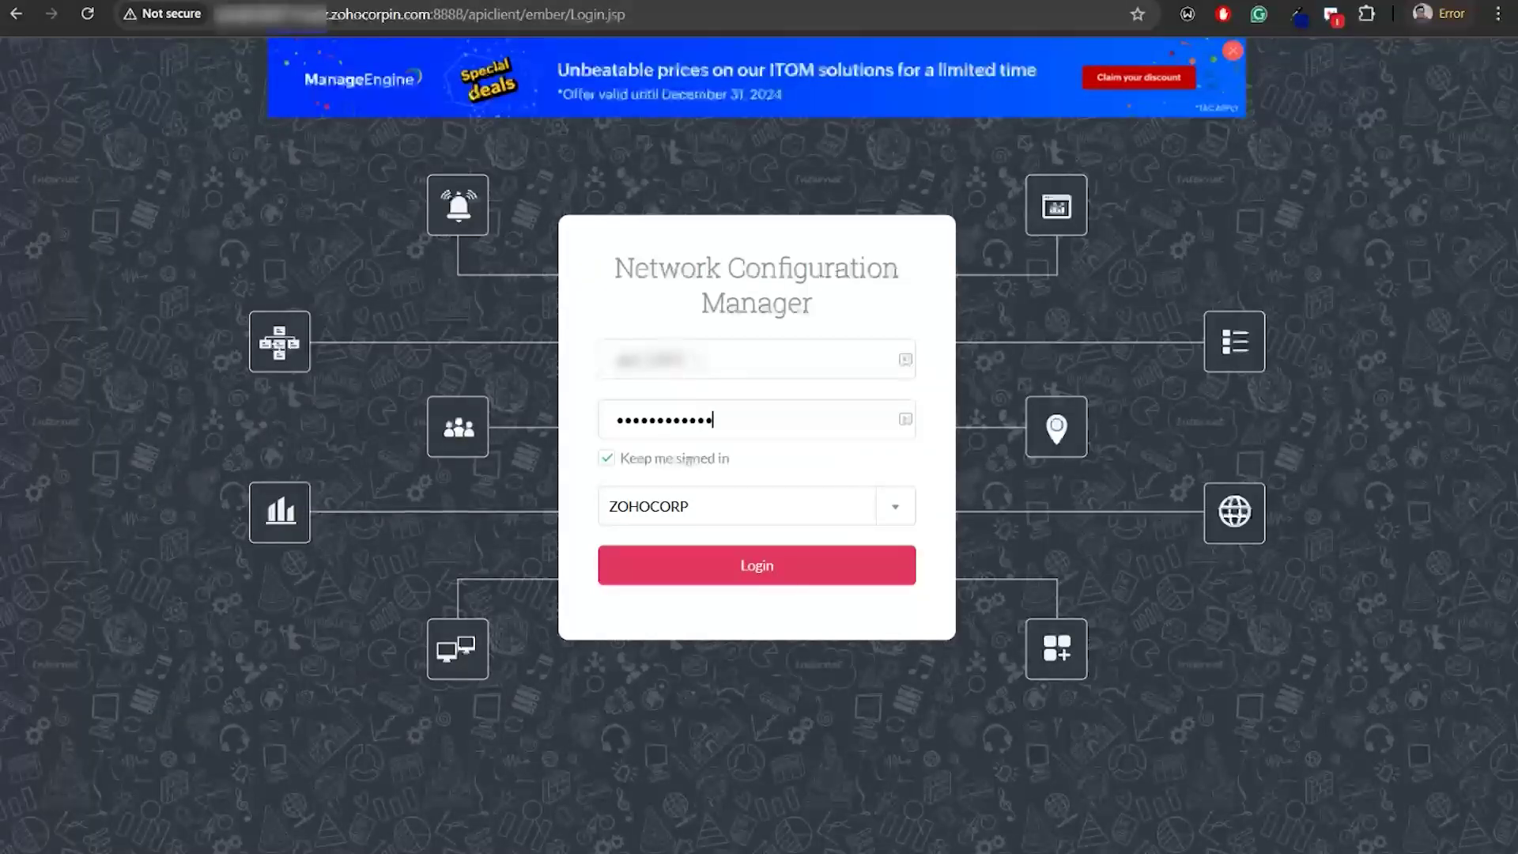
key(Return)
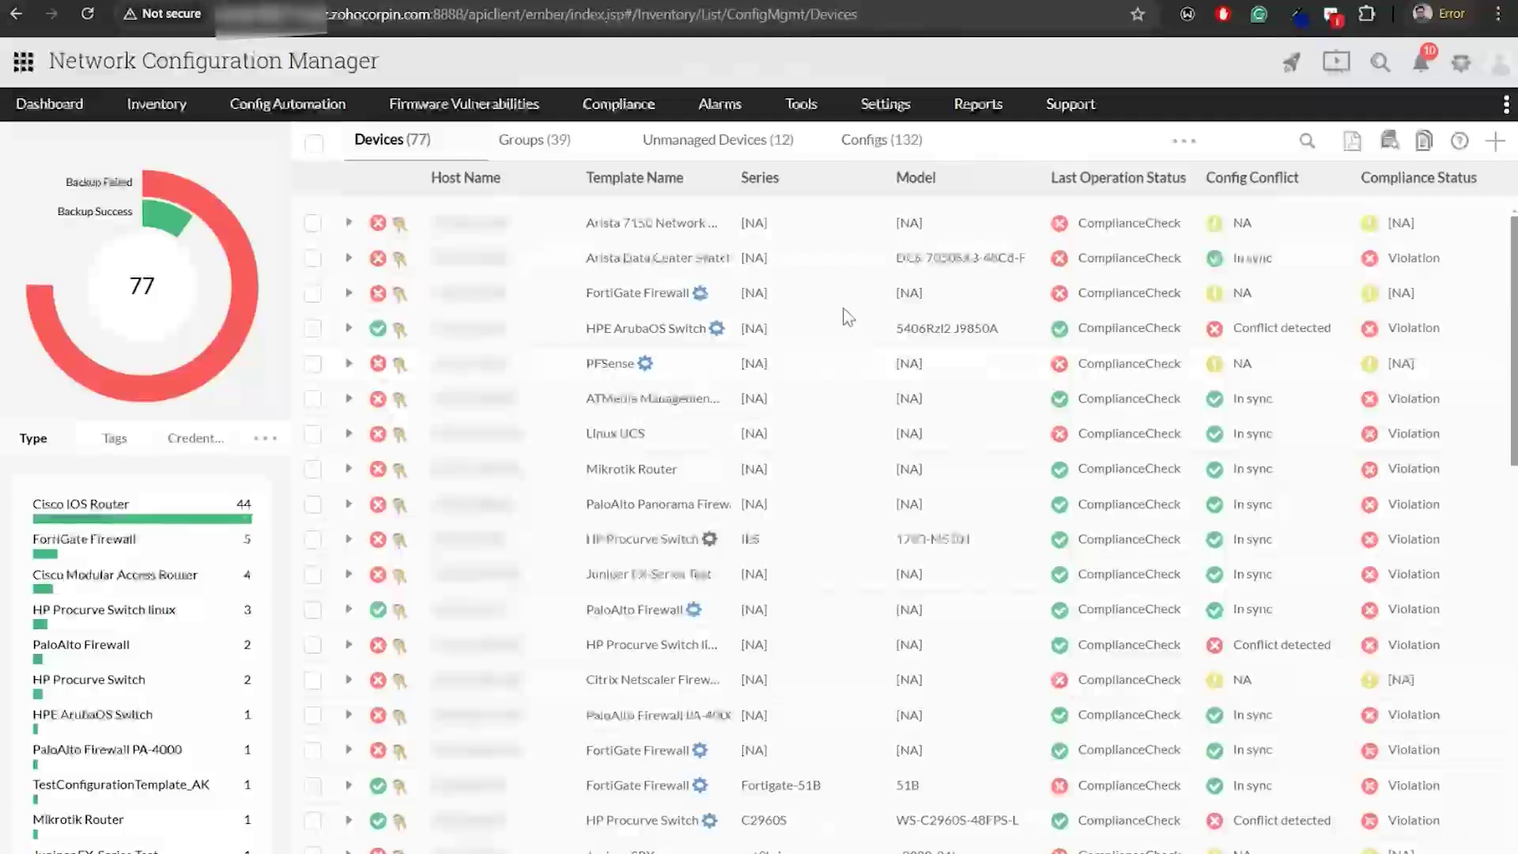
Open the operator's Draft Upload approval request from the notifications list
click(1424, 79)
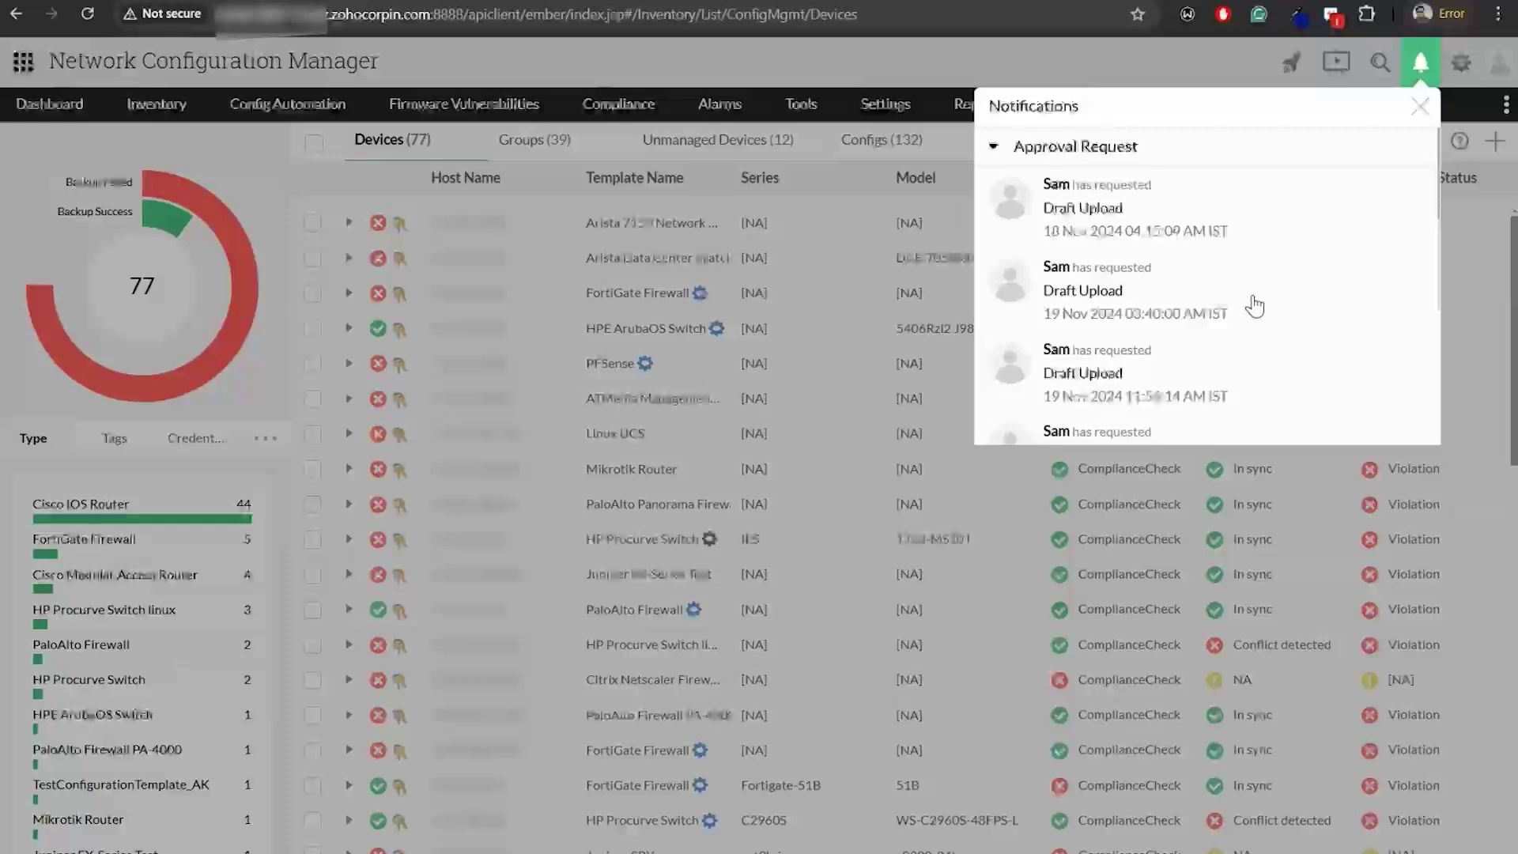
scroll(1250, 317, down, 2)
scroll(1241, 301, down, 2)
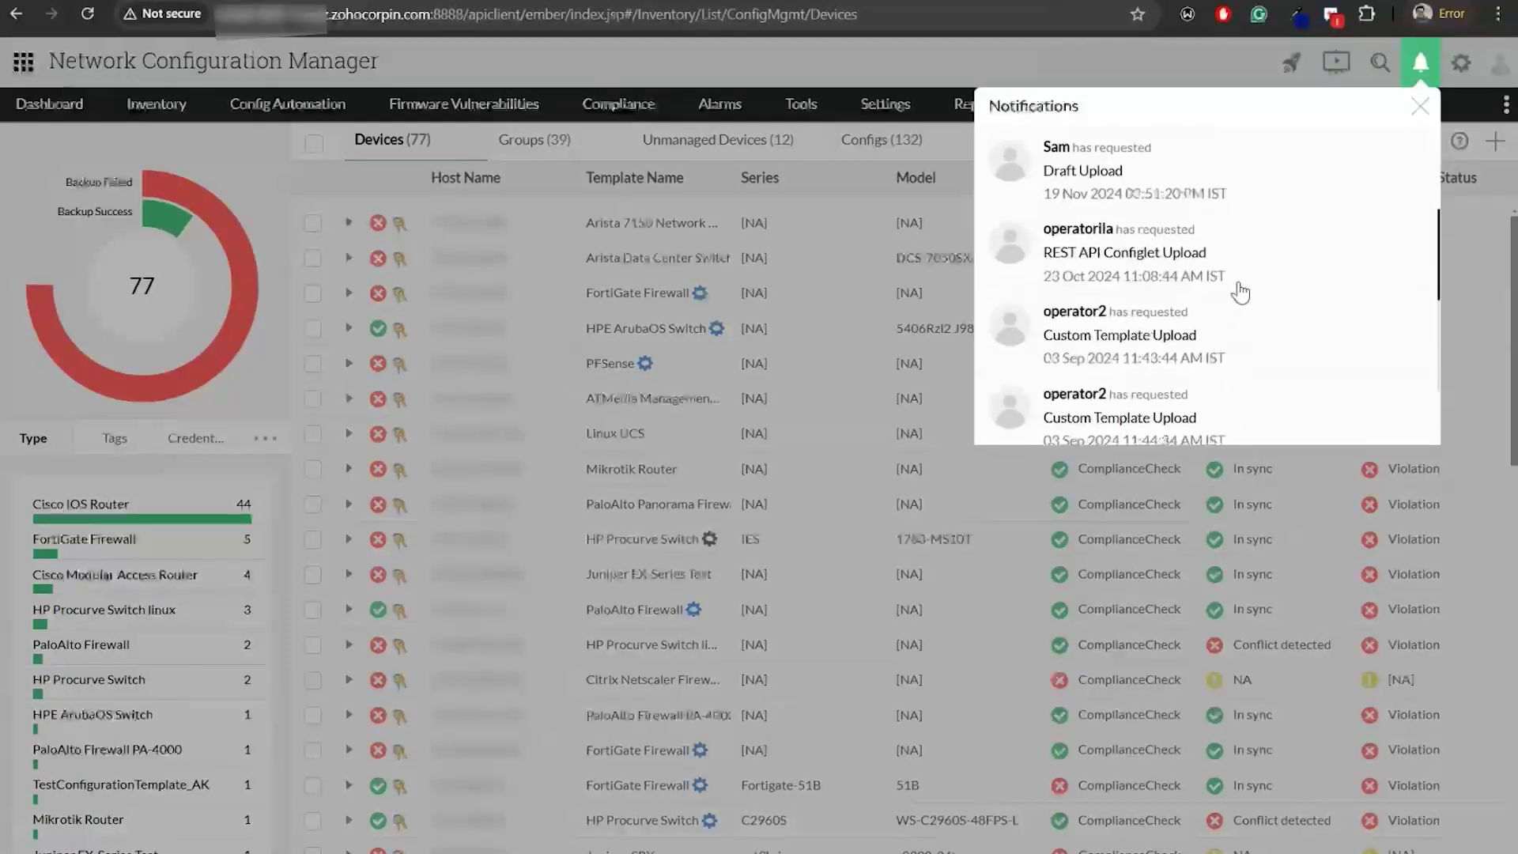
scroll(1237, 288, up, 2)
scroll(1243, 329, down, 2)
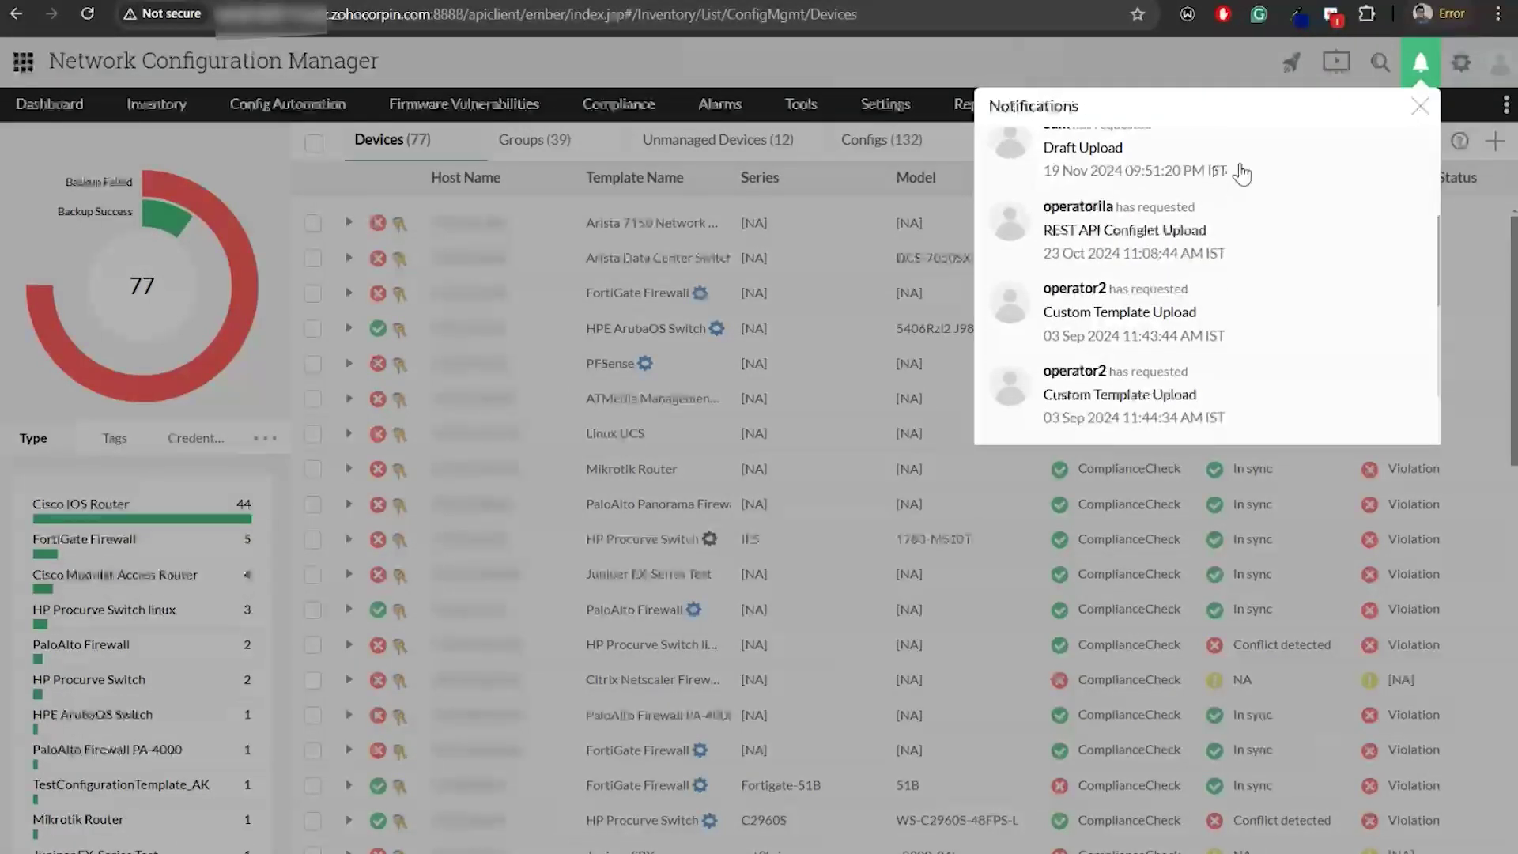
click(1238, 168)
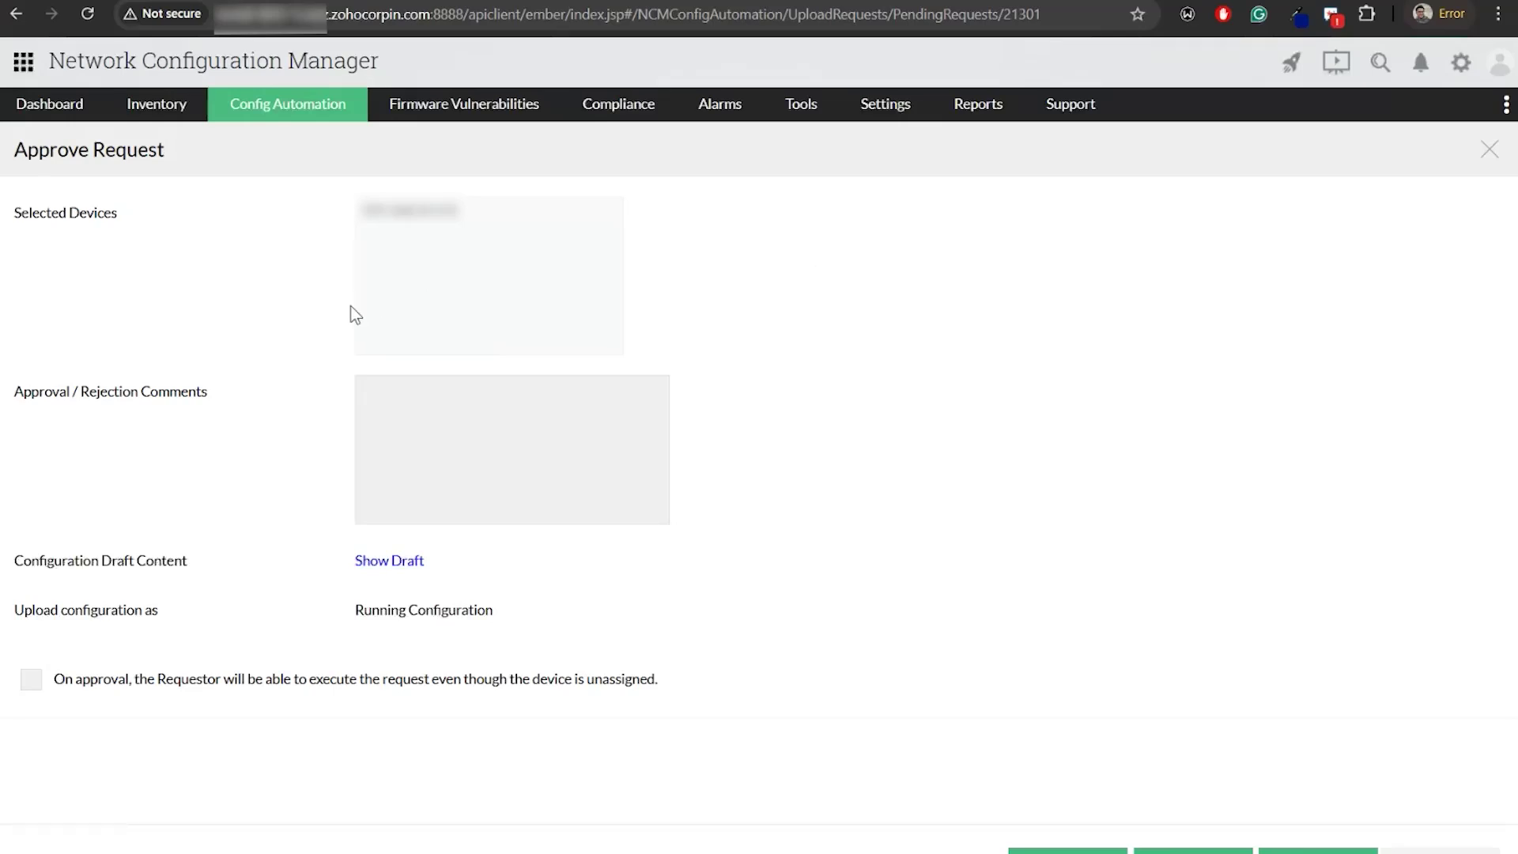
click(381, 573)
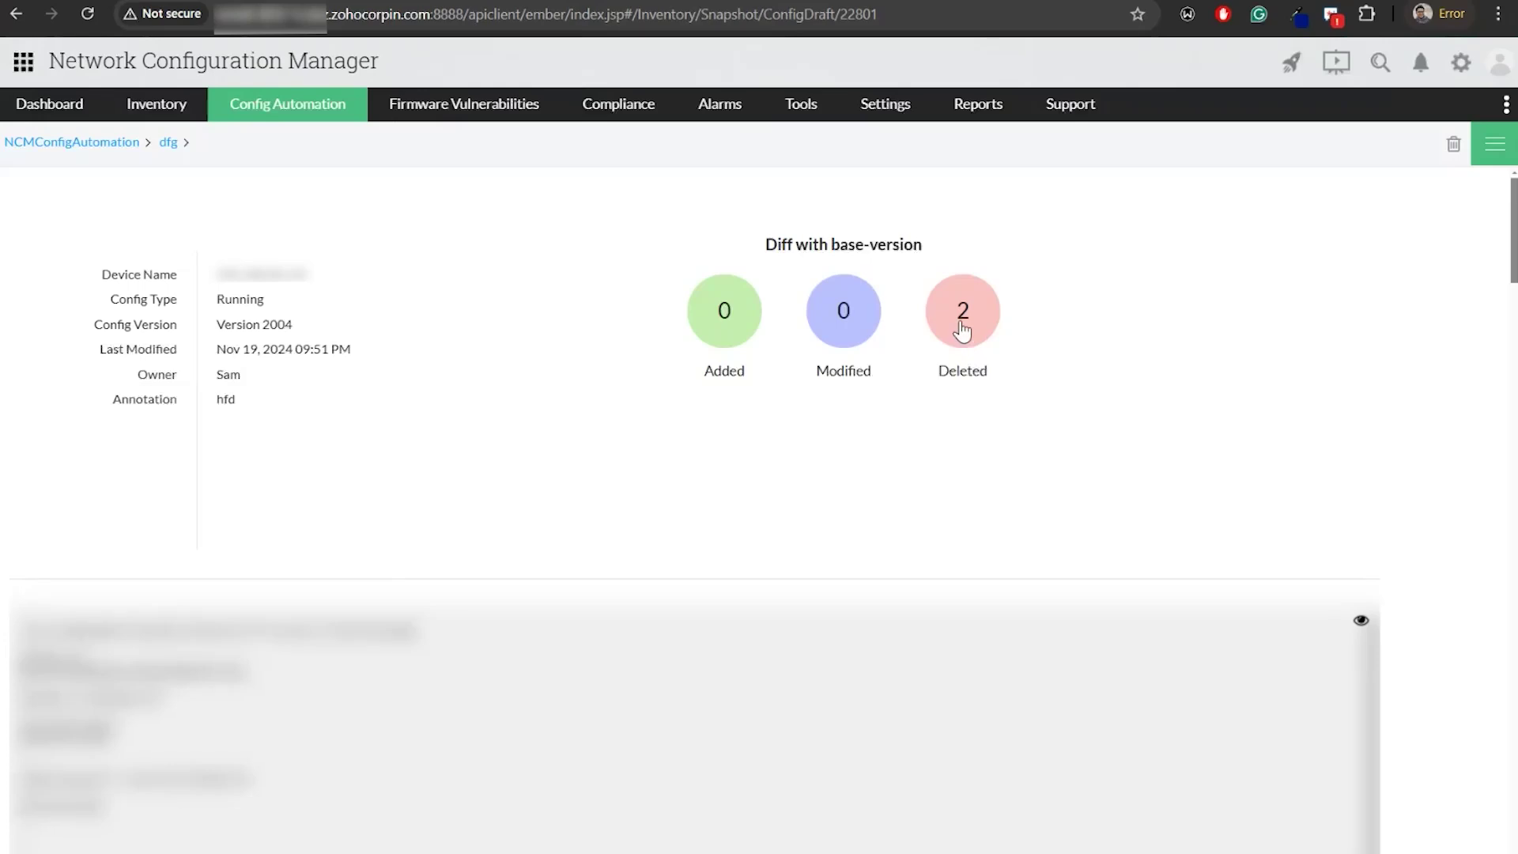
click(960, 329)
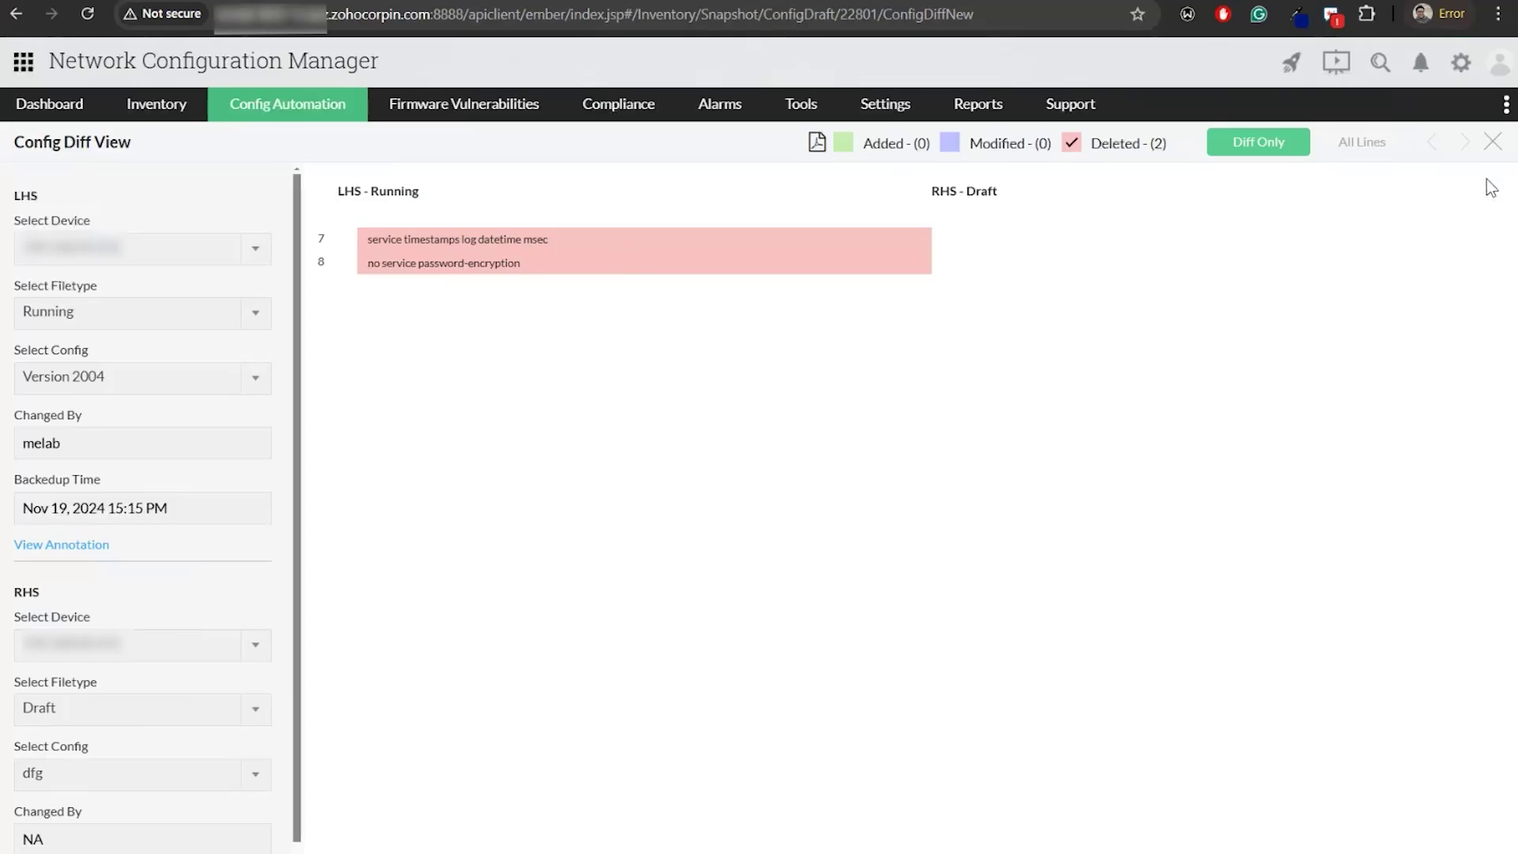
click(1493, 143)
click(17, 12)
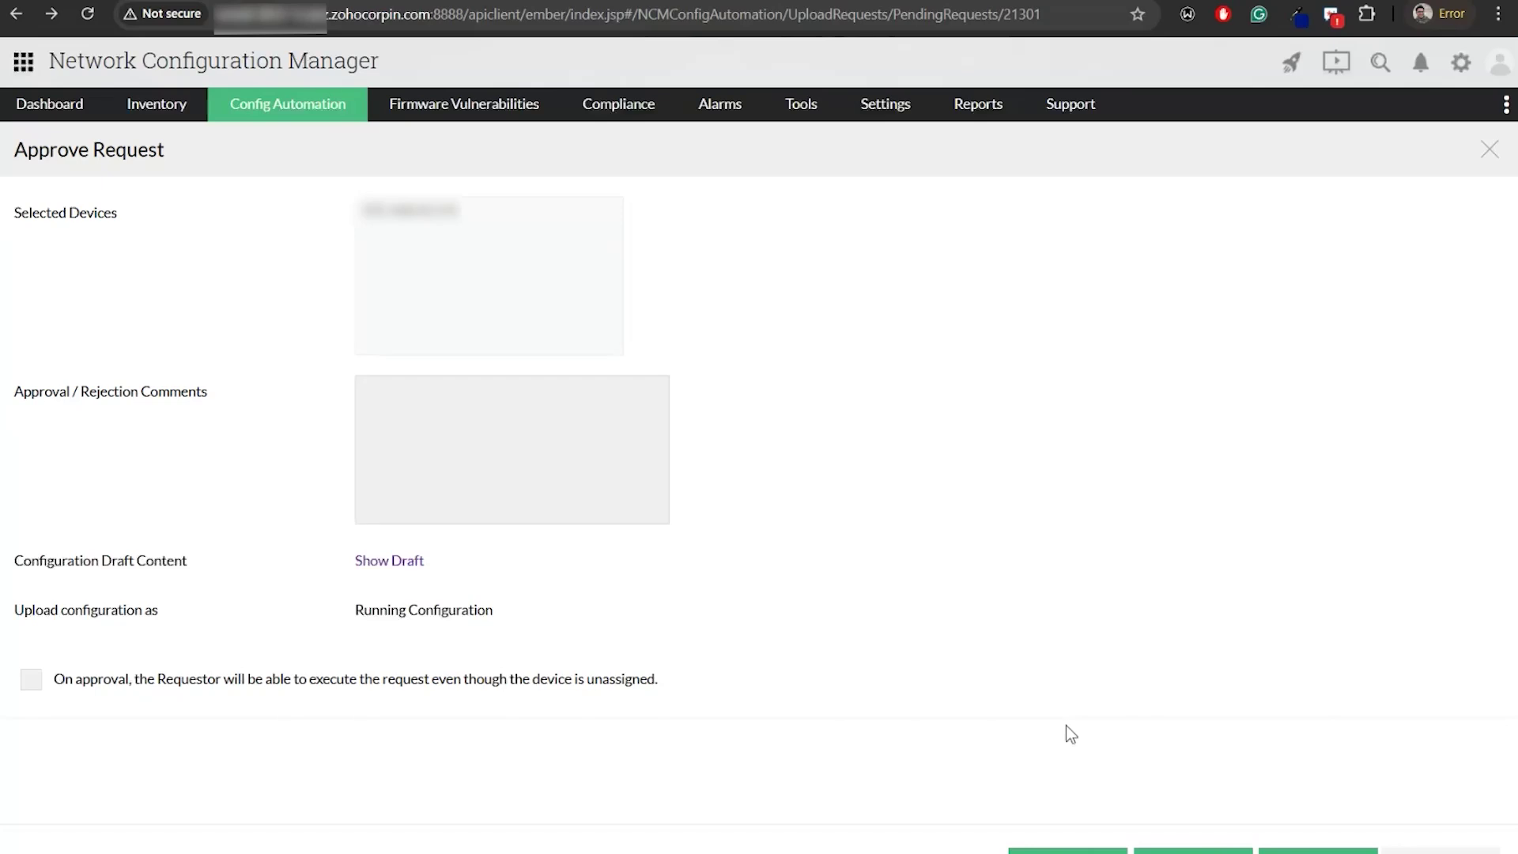
key(alt+Tab)
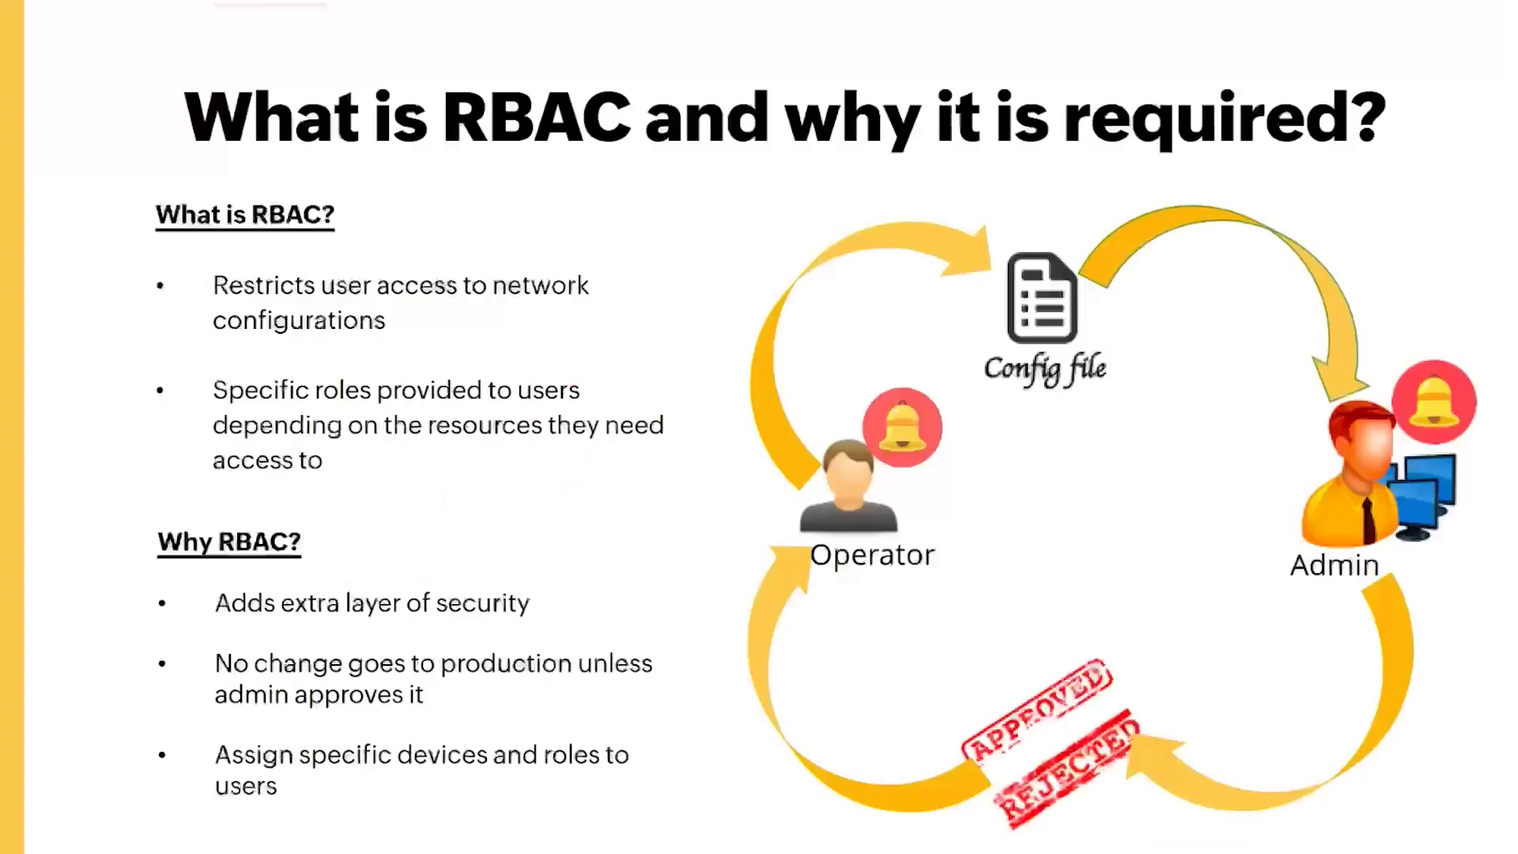
Advance the slideshow through the Tags title slide to the Tags explanation slide
click(1272, 594)
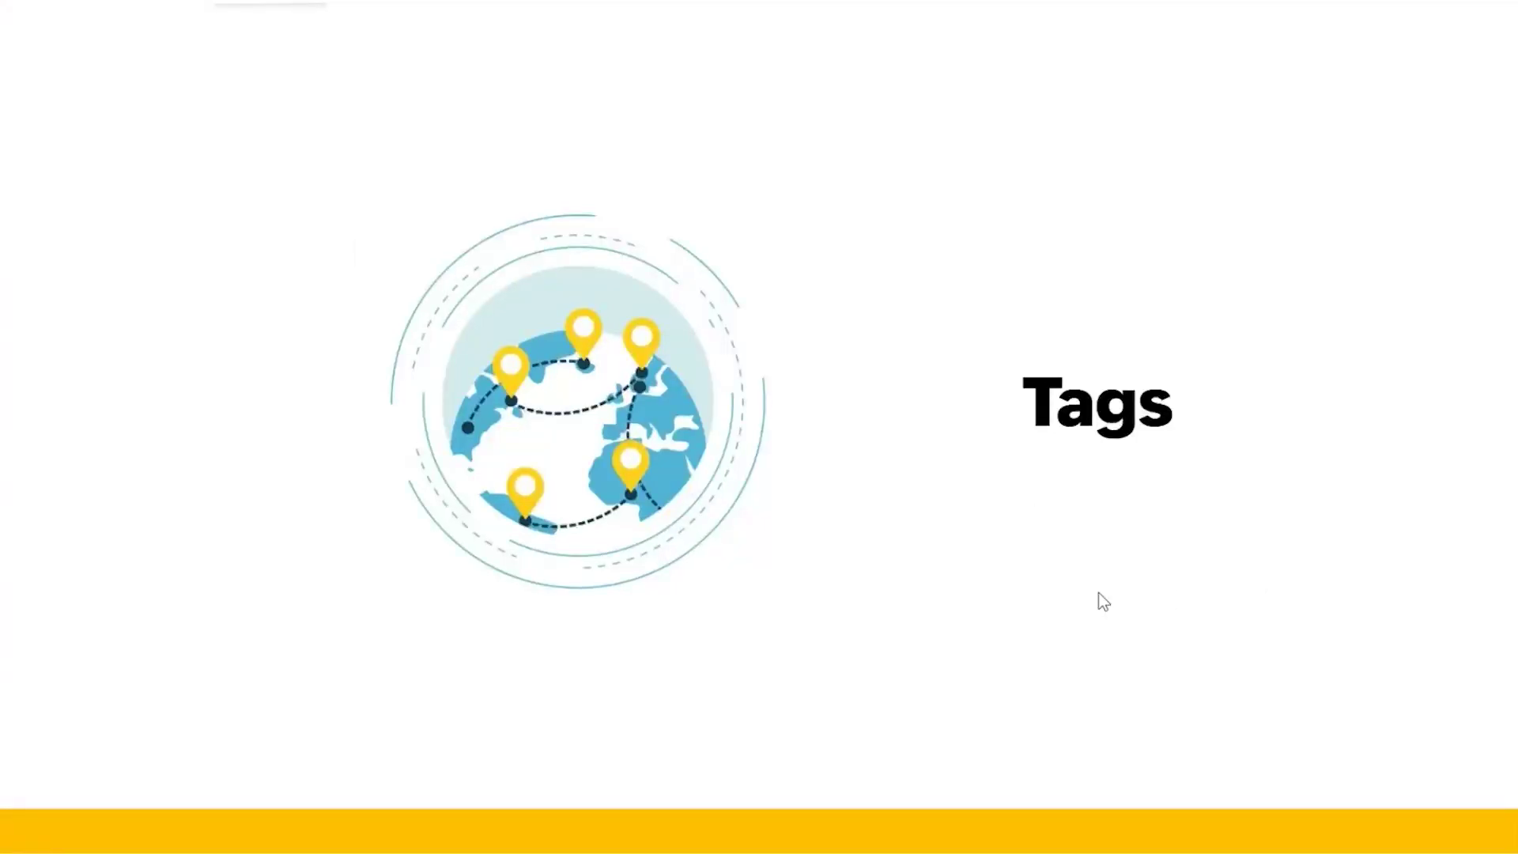
click(1115, 616)
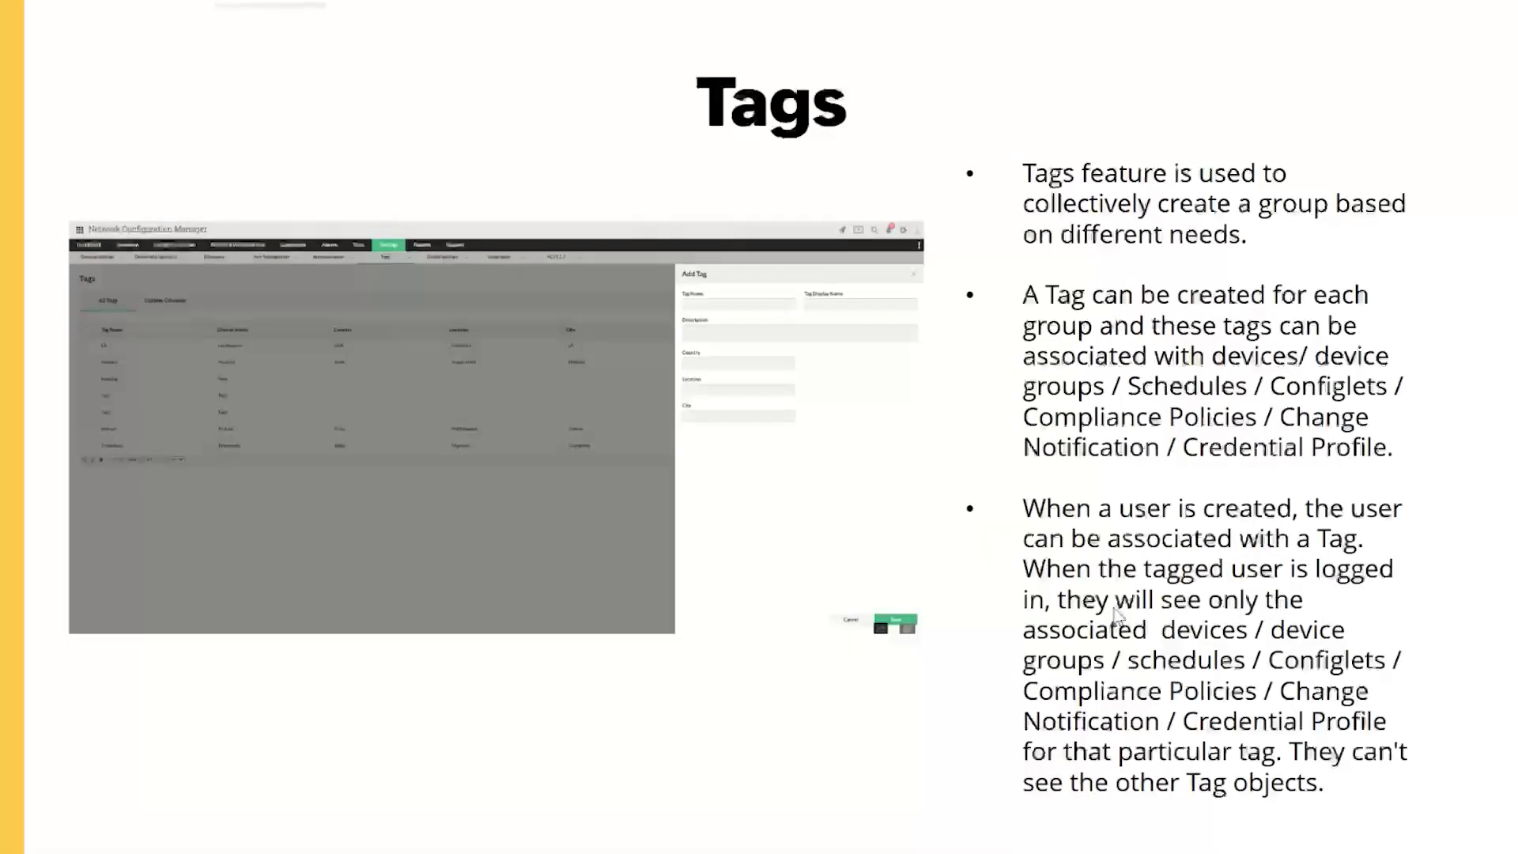
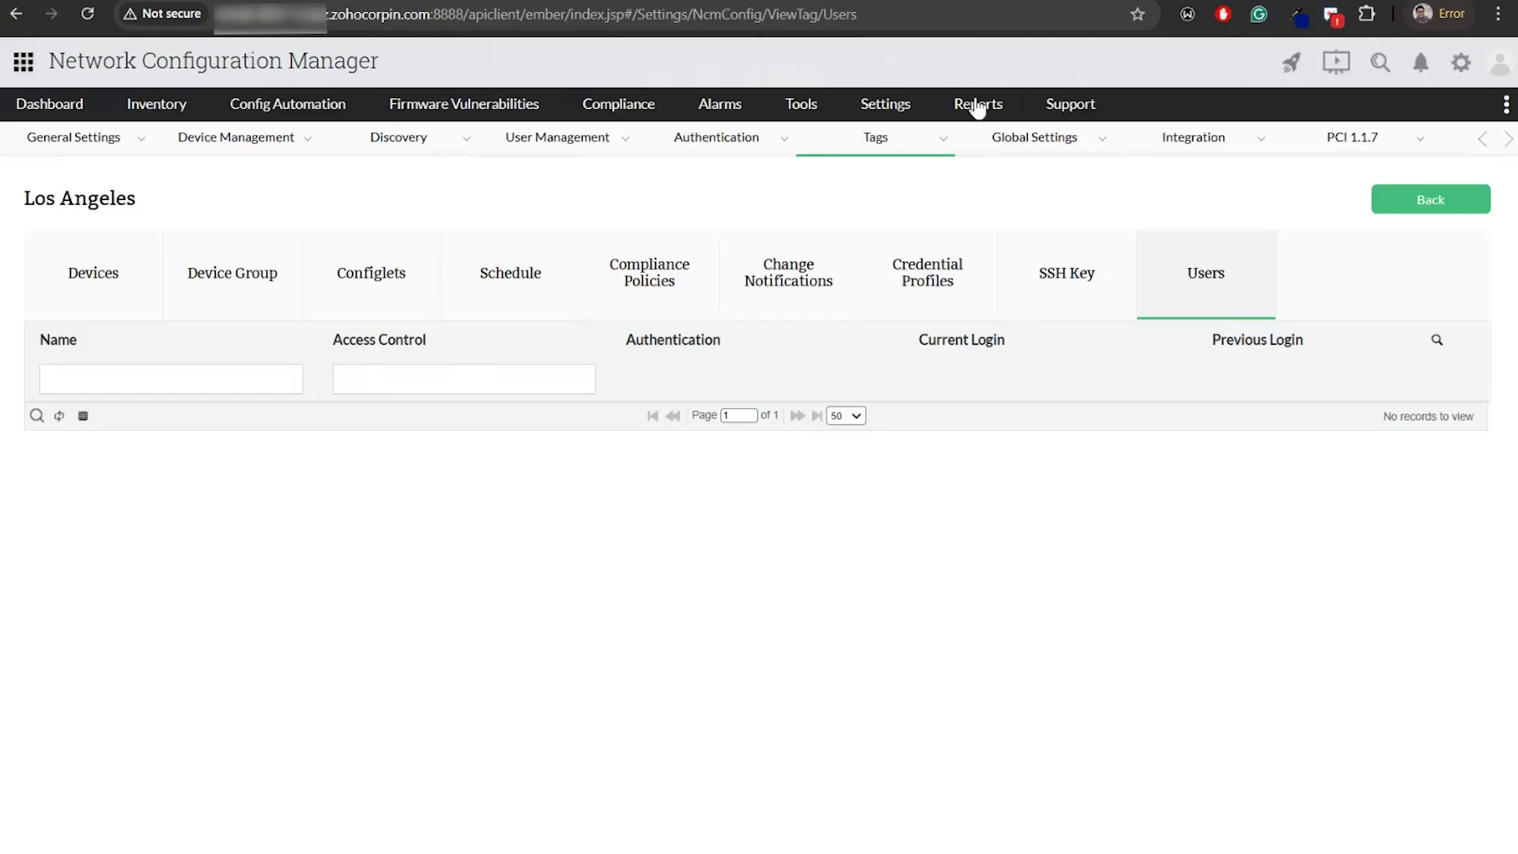
Edit the Operator user and change its scope from a device group to the Los Angeles tag
mouse_move(892, 107)
mouse_move(942, 269)
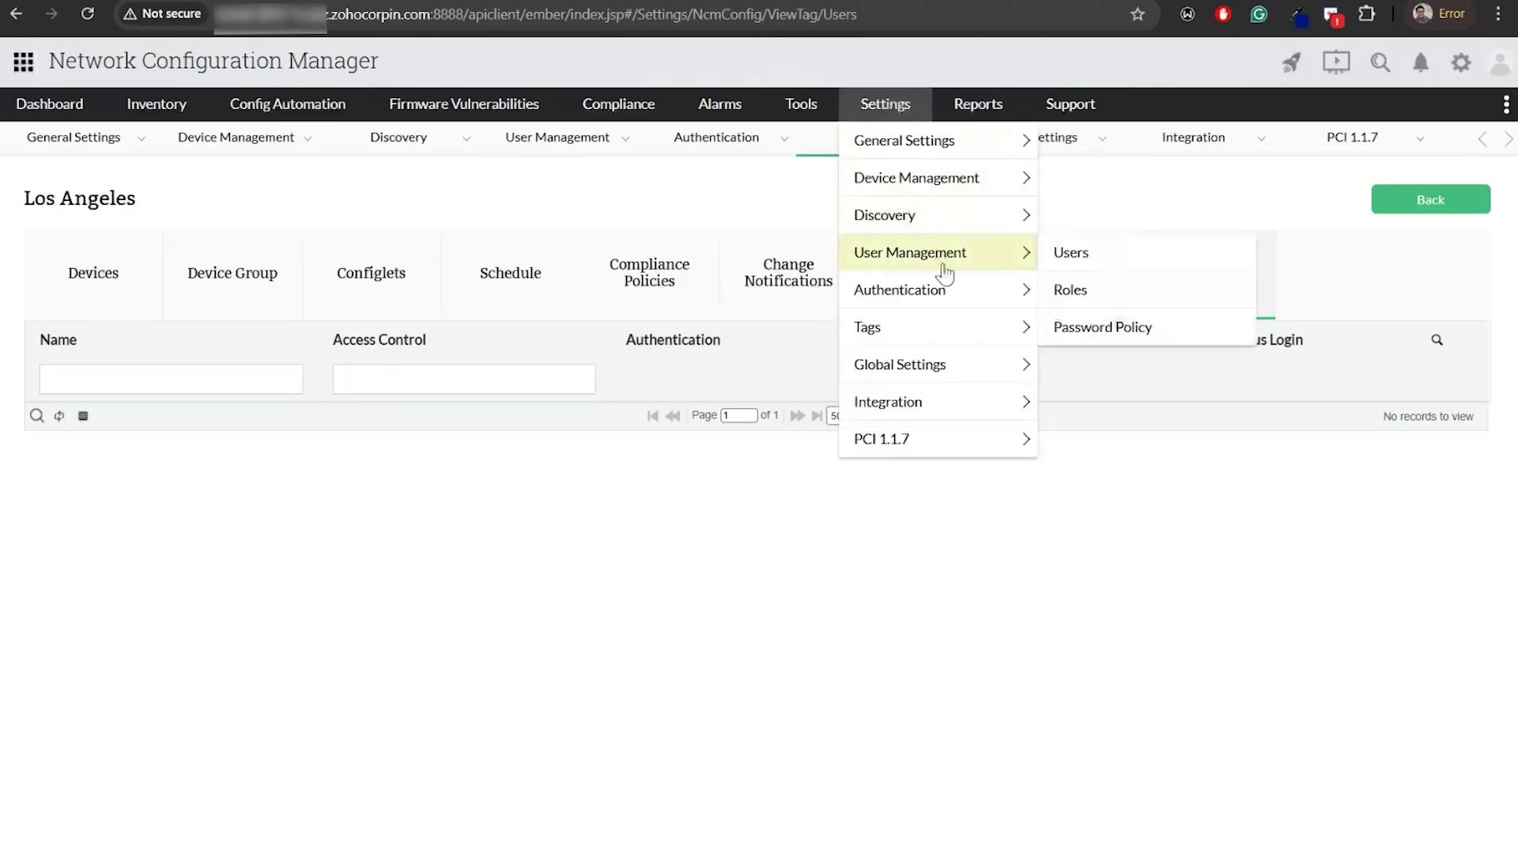
click(938, 265)
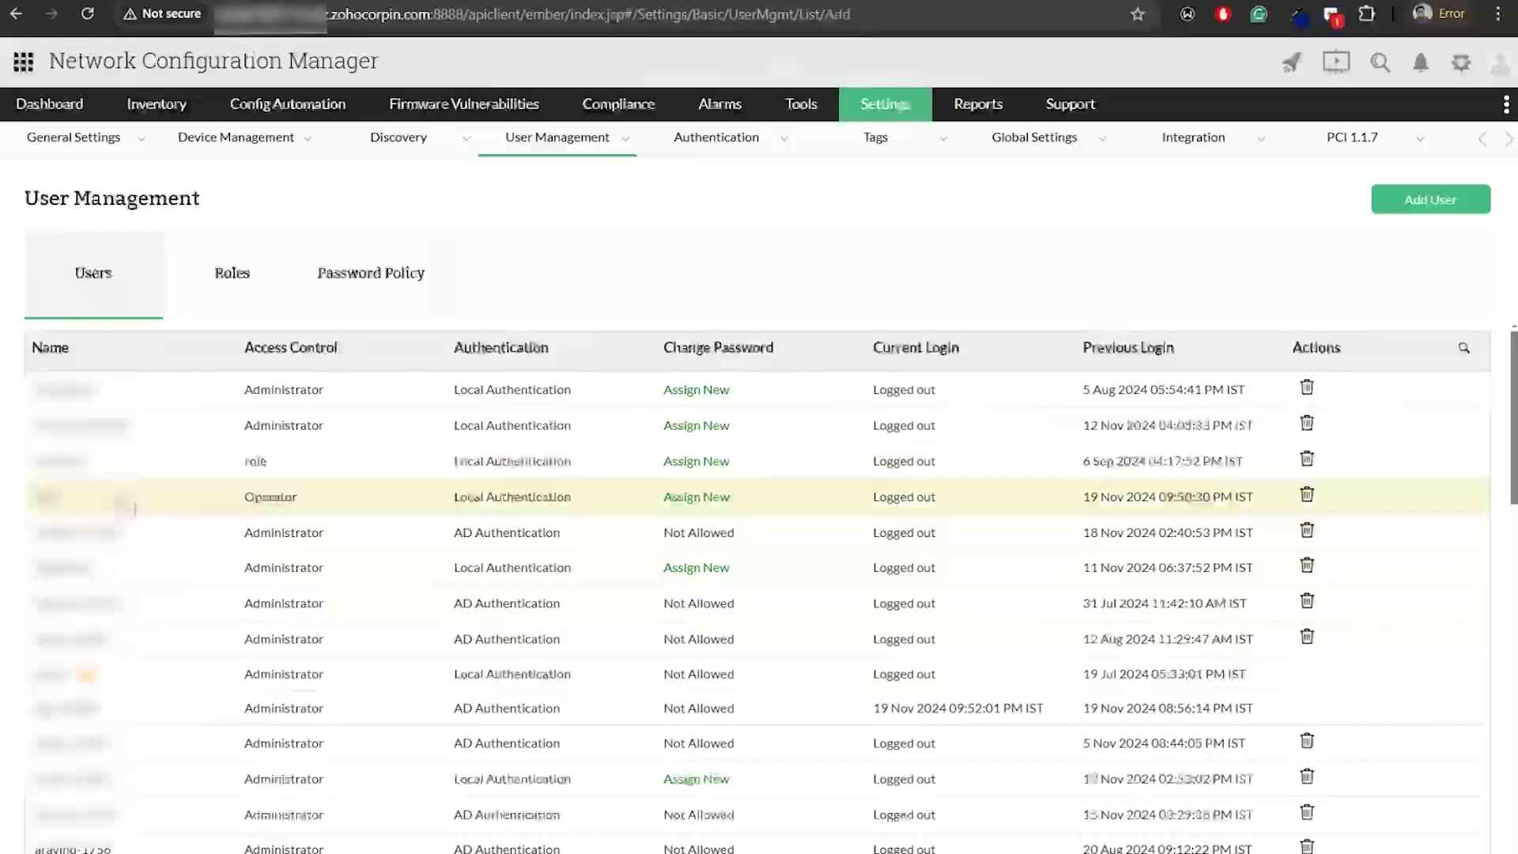
click(121, 501)
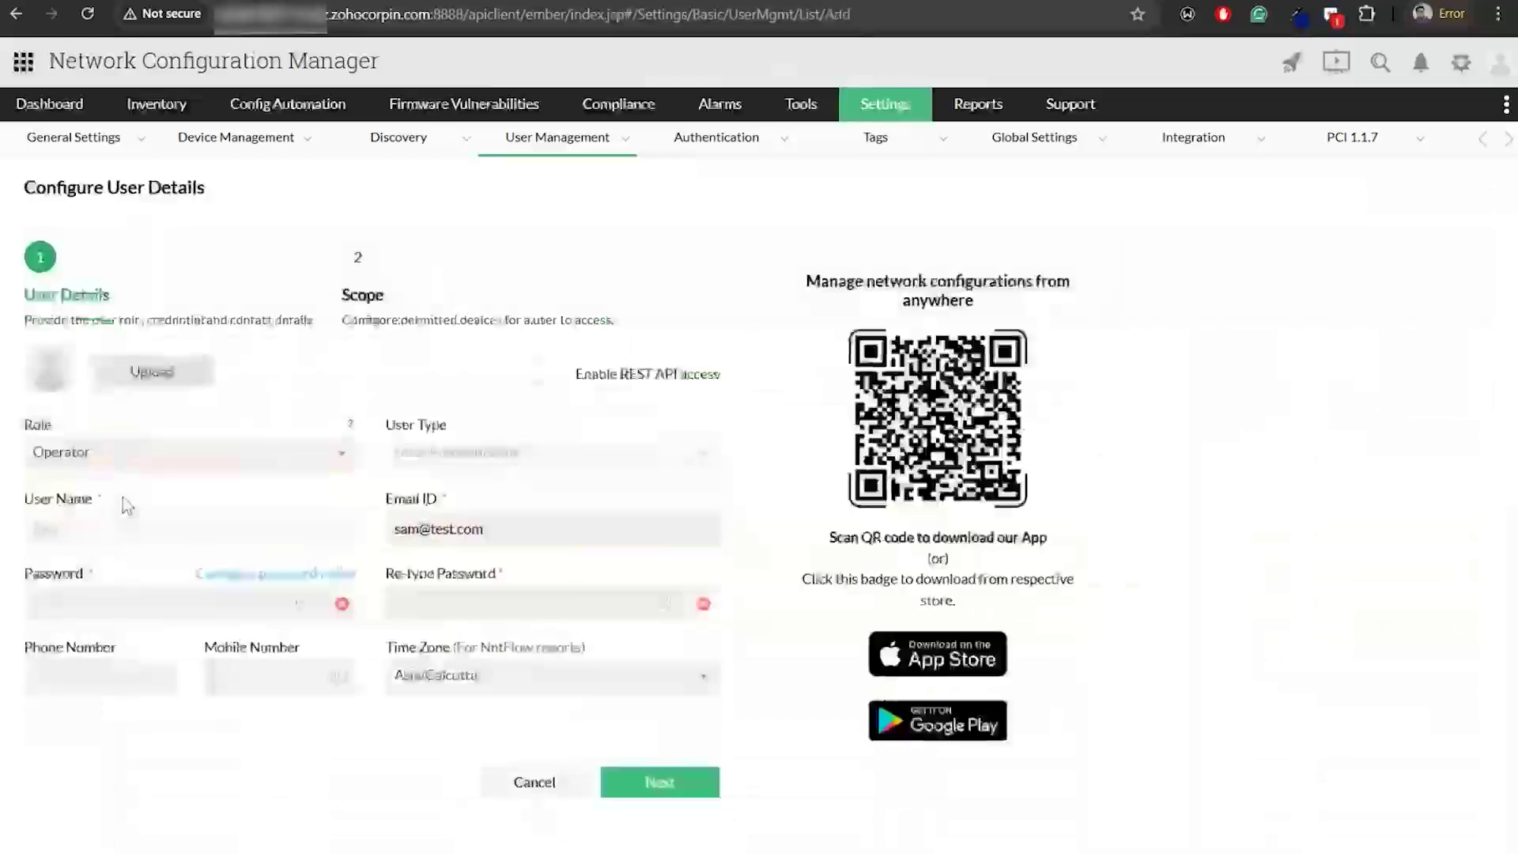
click(644, 784)
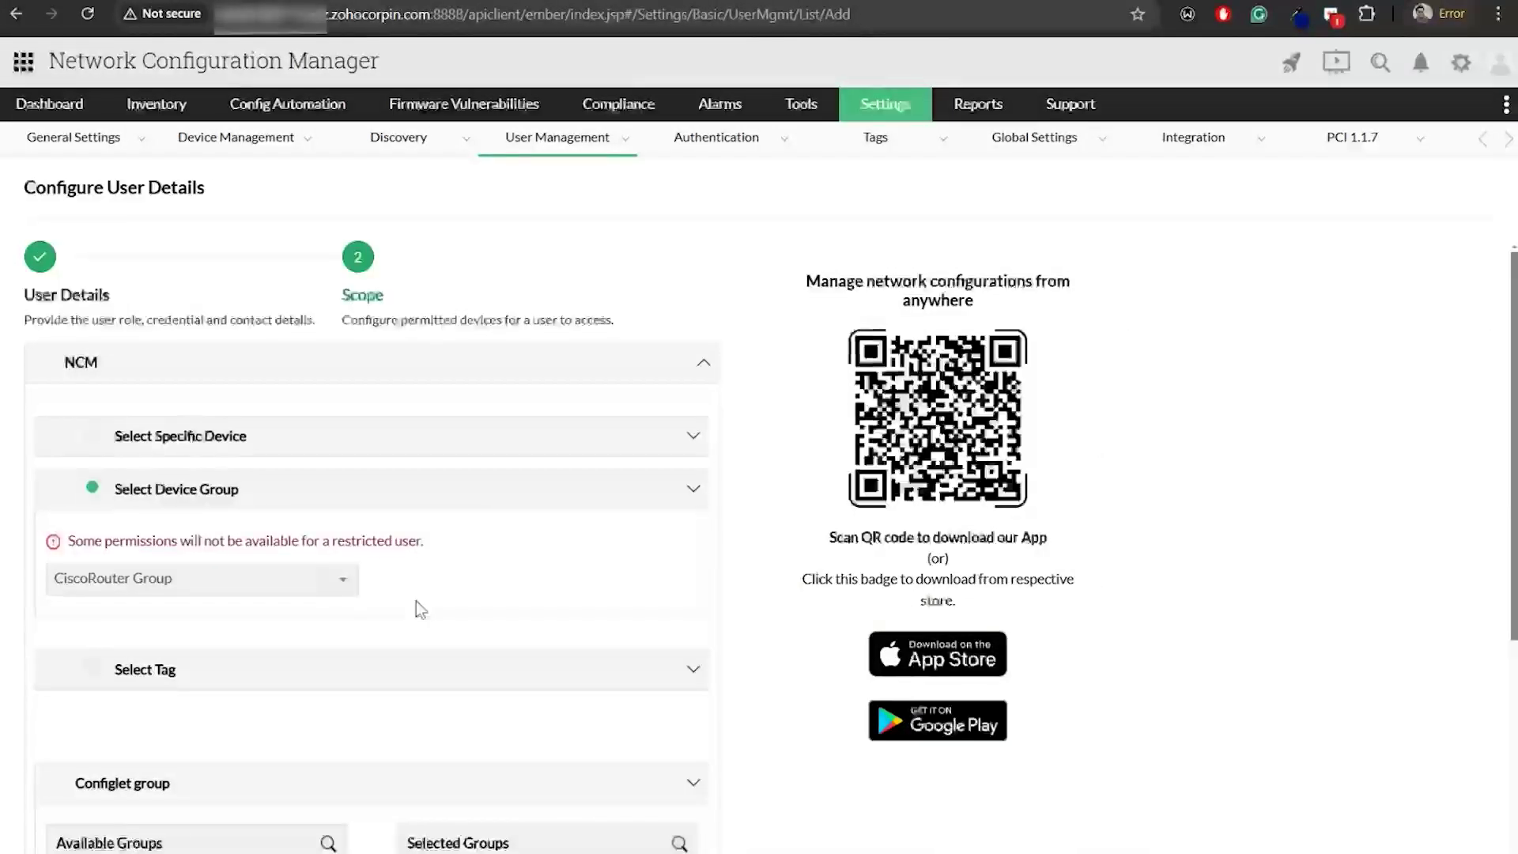
scroll(237, 522, down, 1)
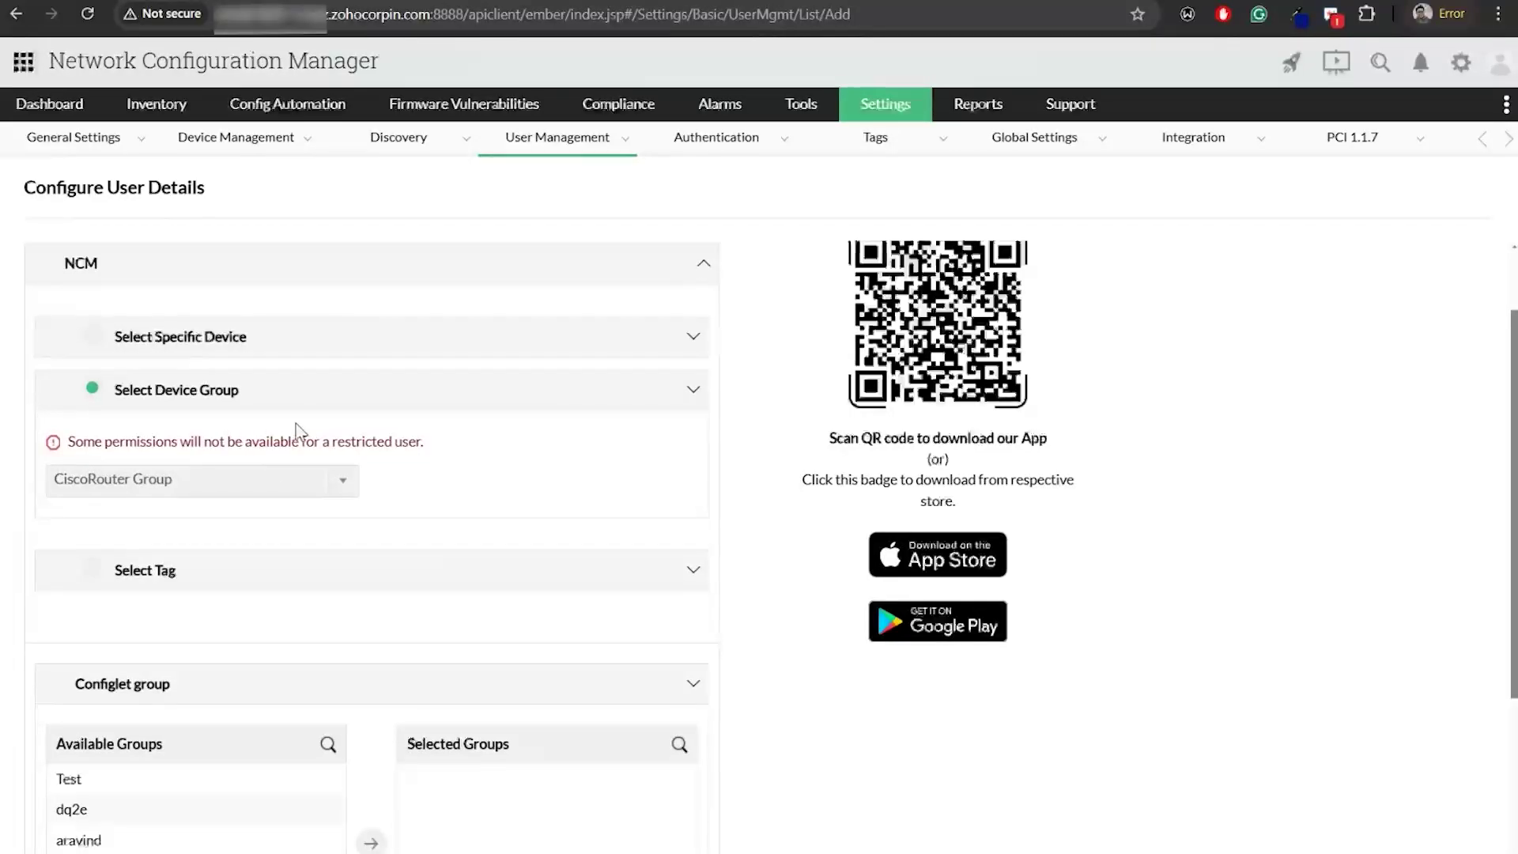
scroll(299, 473, down, 2)
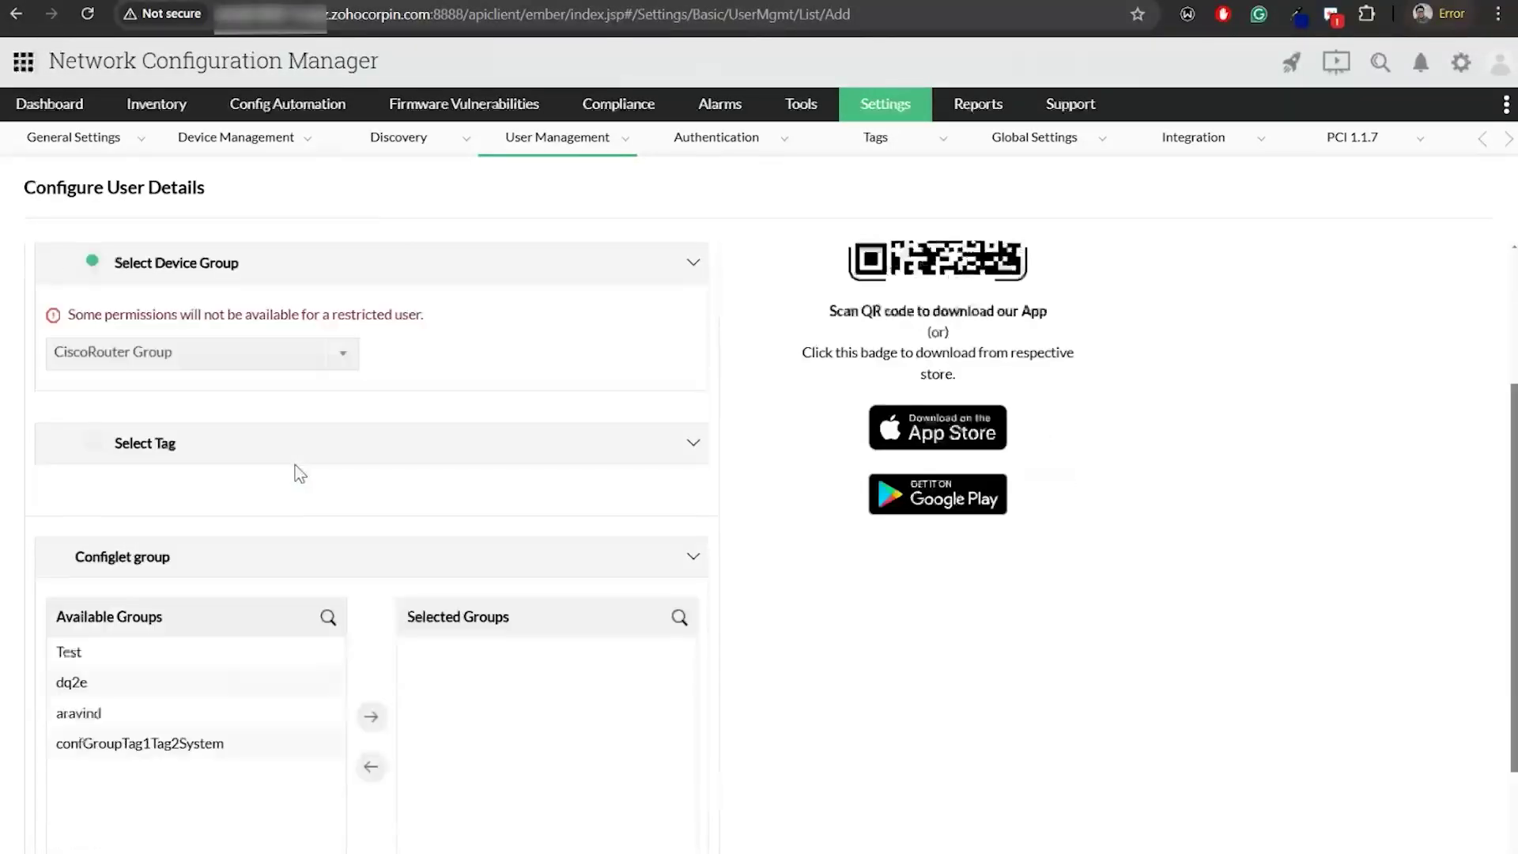
click(199, 387)
scroll(207, 467, up, 1)
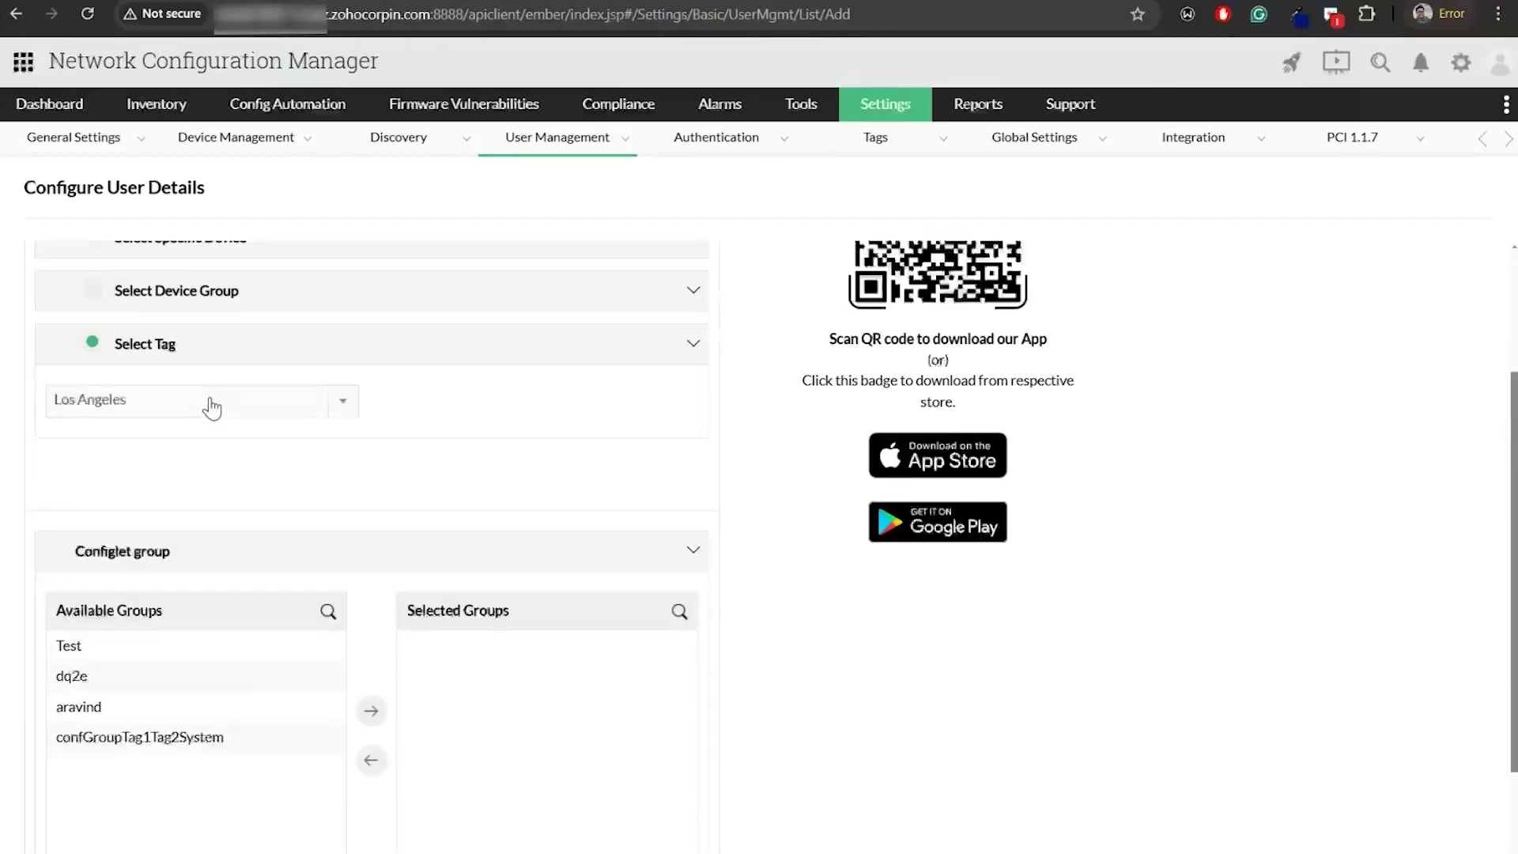
scroll(603, 691, down, 2)
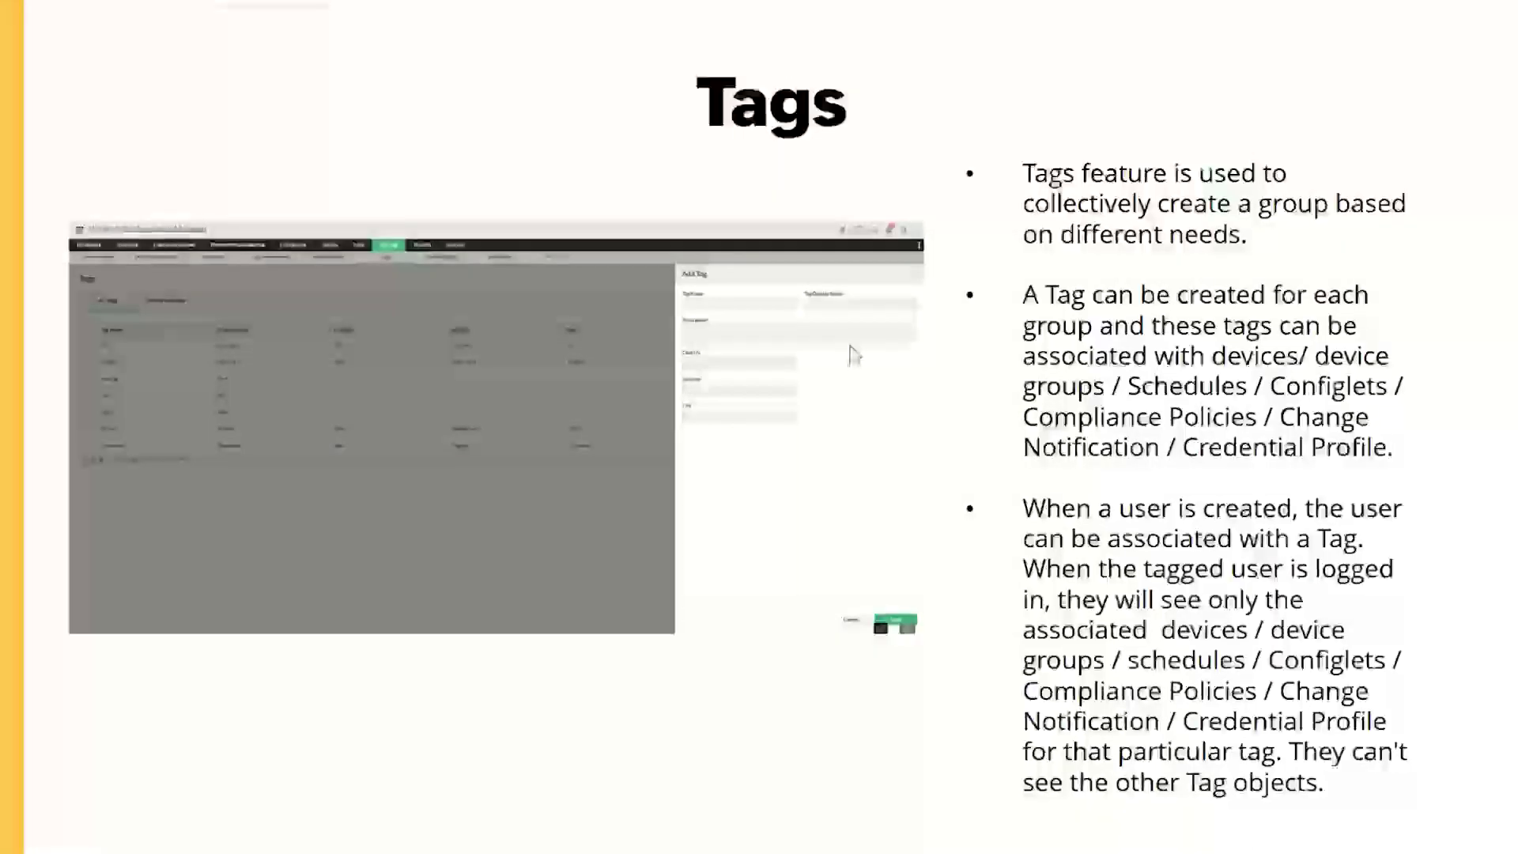
Advance to the Custom column slide, then return to the User Management users list
click(1127, 365)
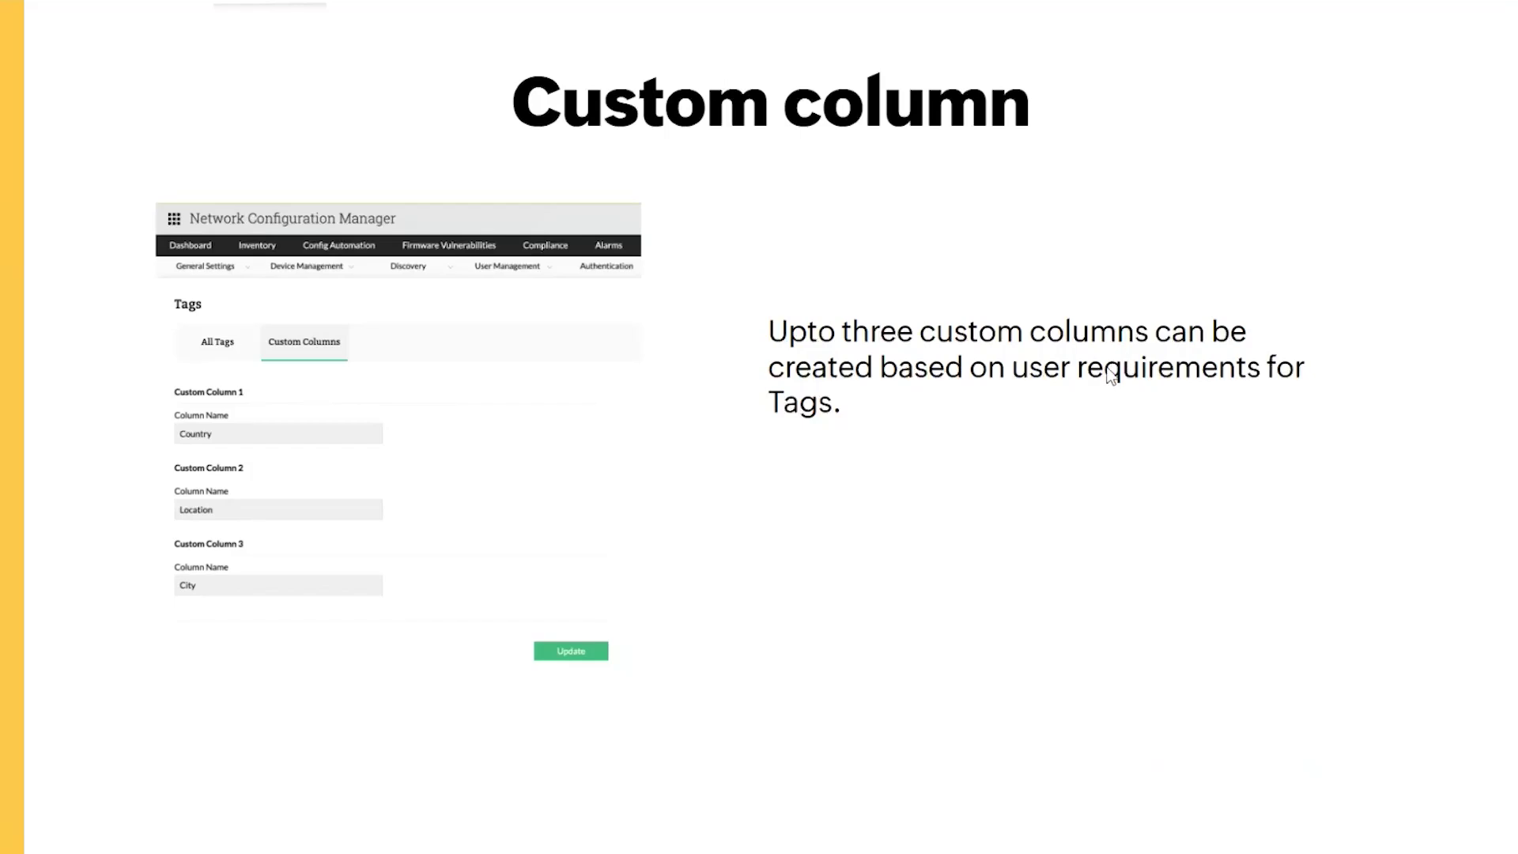
key(alt+Tab)
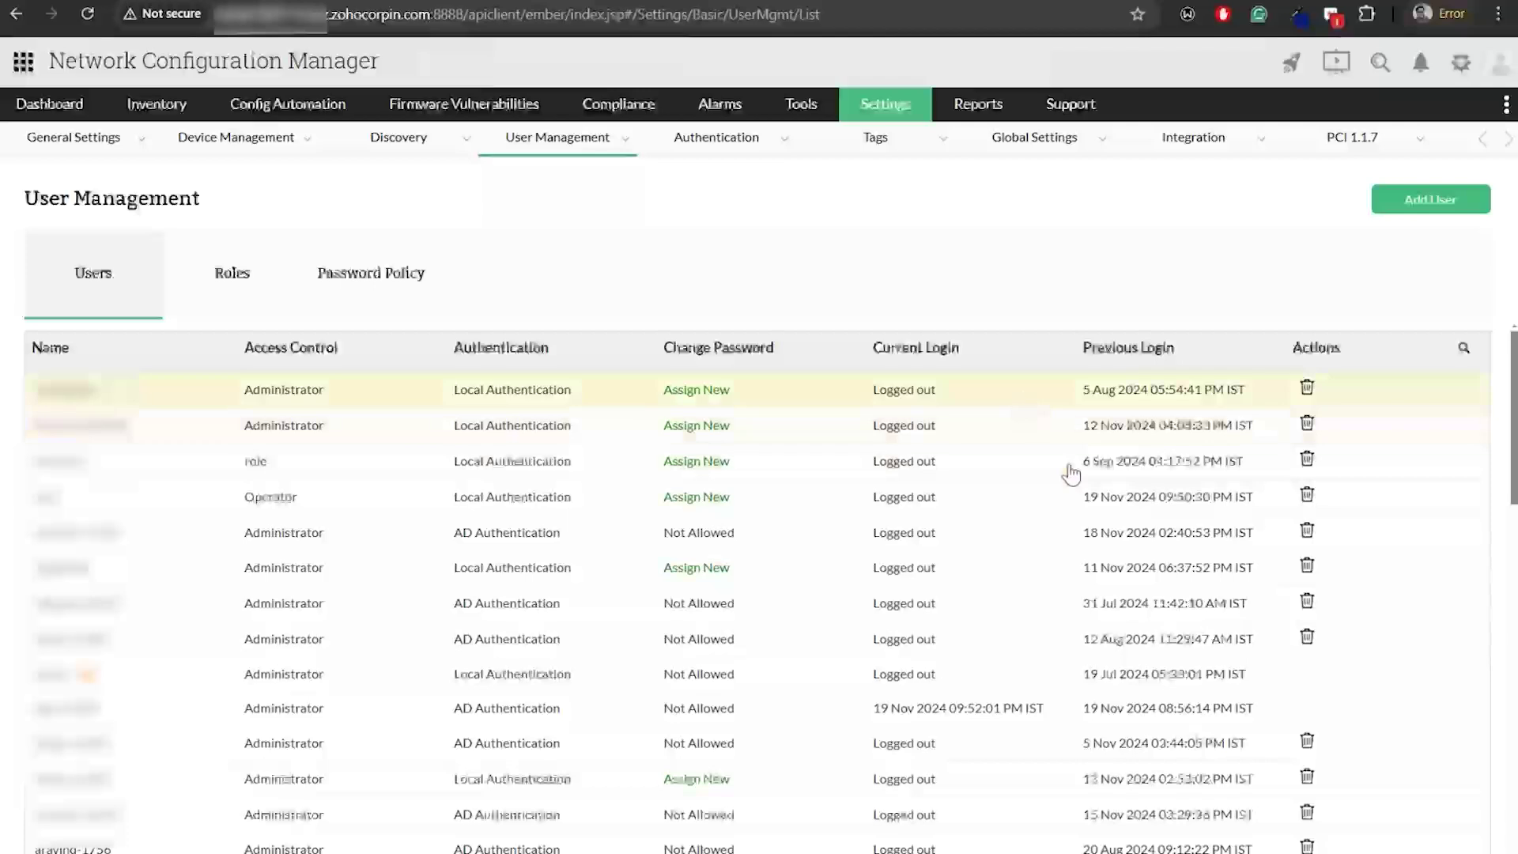
Save custom column defaults Location INDIA, Customer xyz, Custom Column 3 [NA], then open Inventory Devices
mouse_move(887, 107)
mouse_move(949, 178)
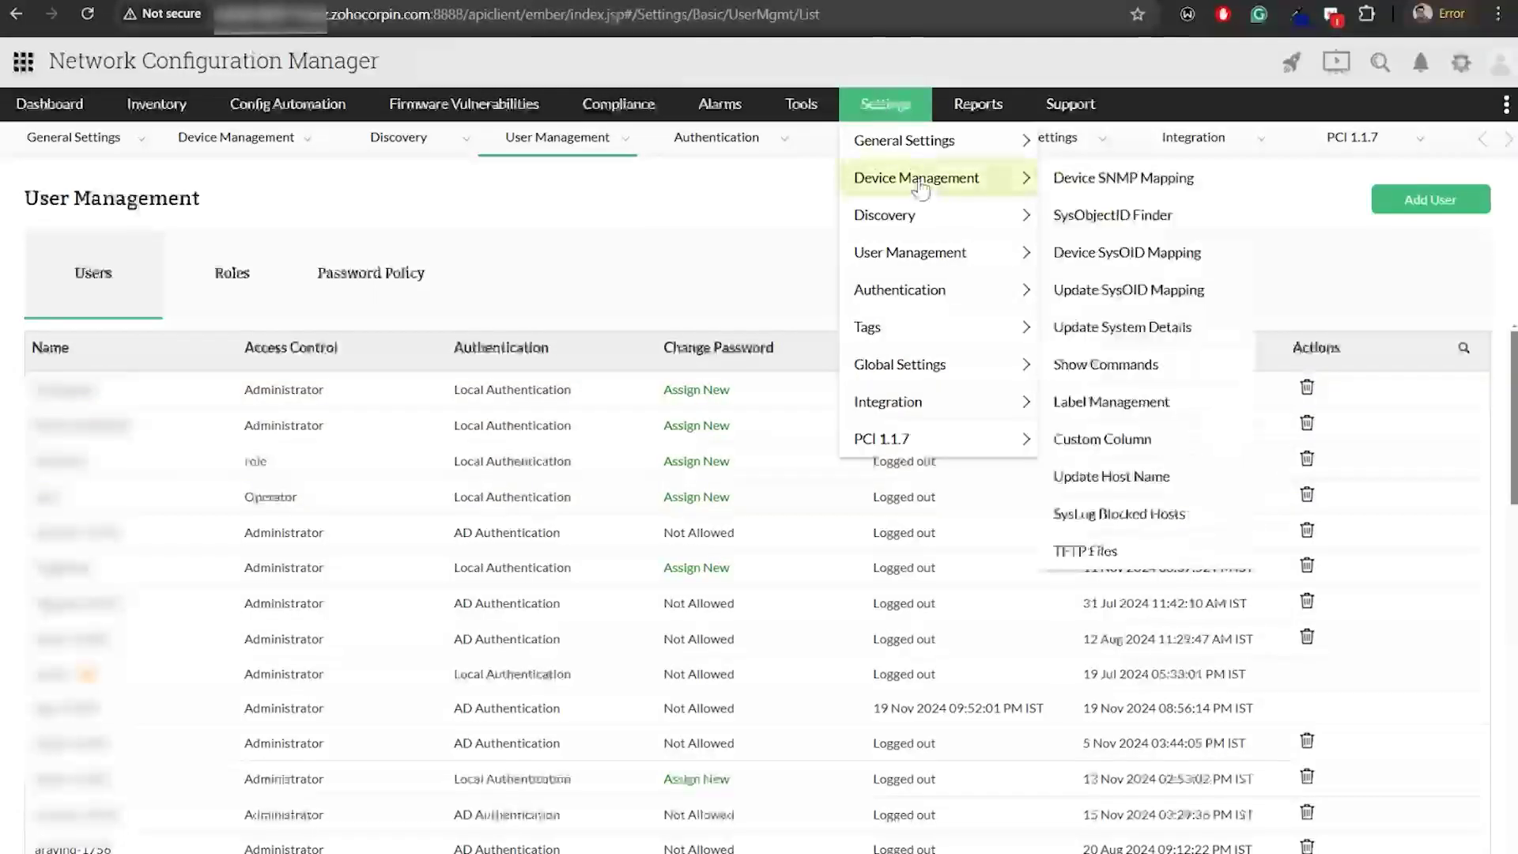
click(1142, 439)
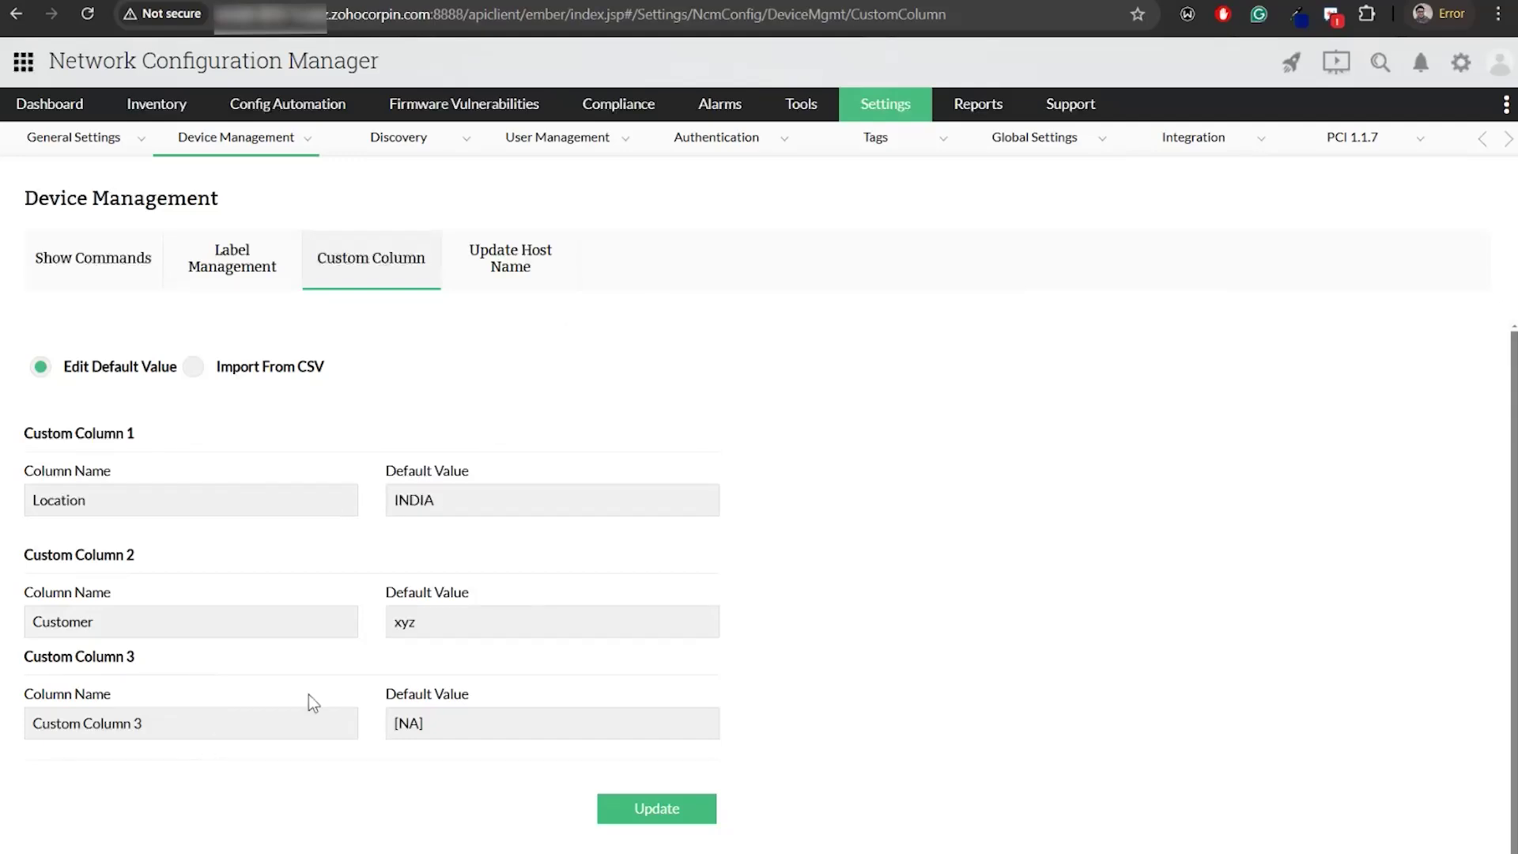
click(686, 822)
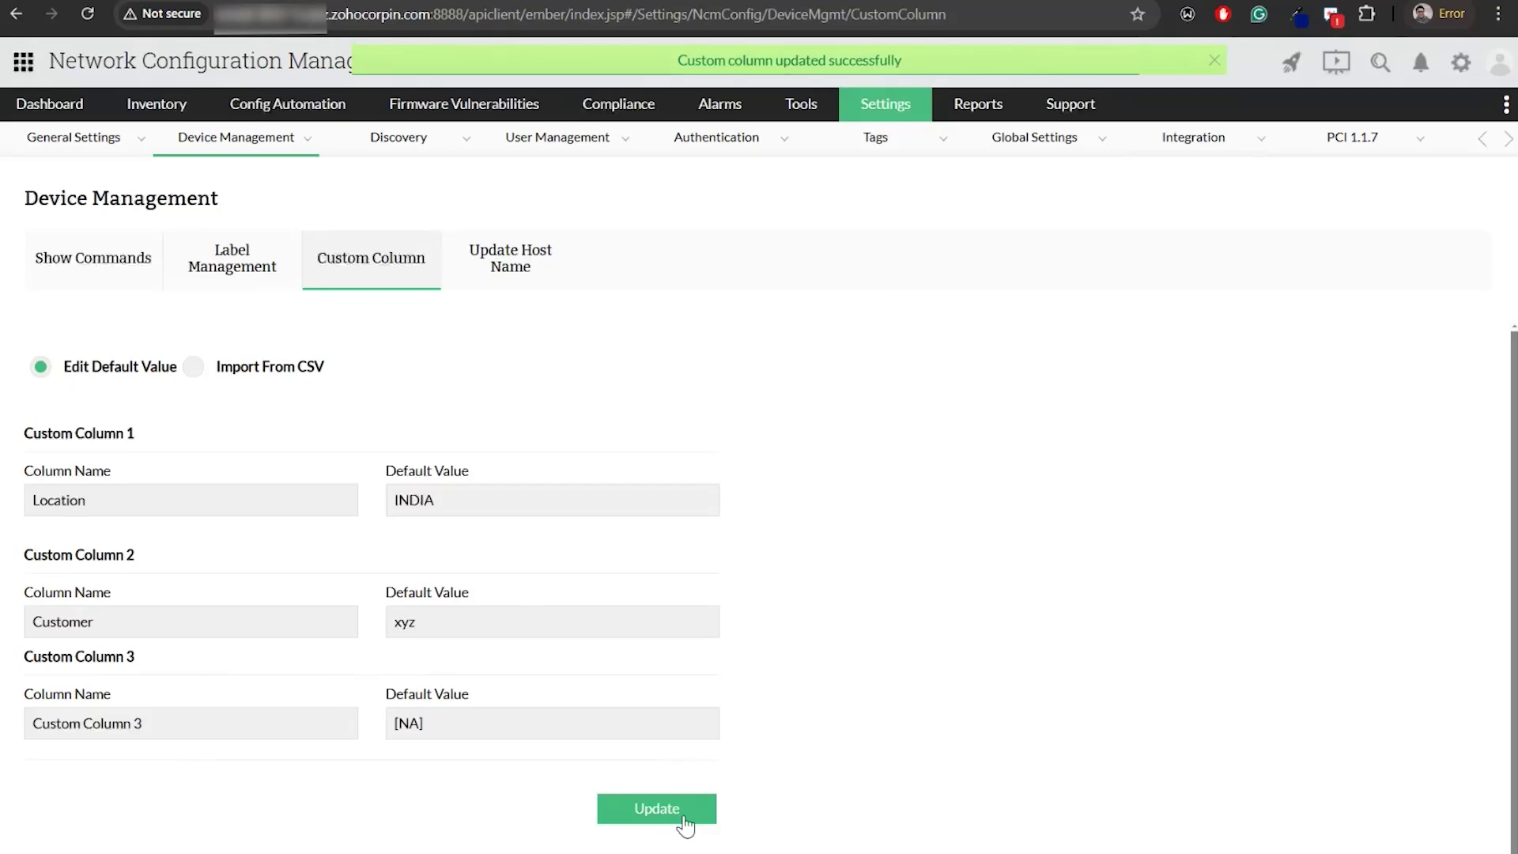
mouse_move(162, 135)
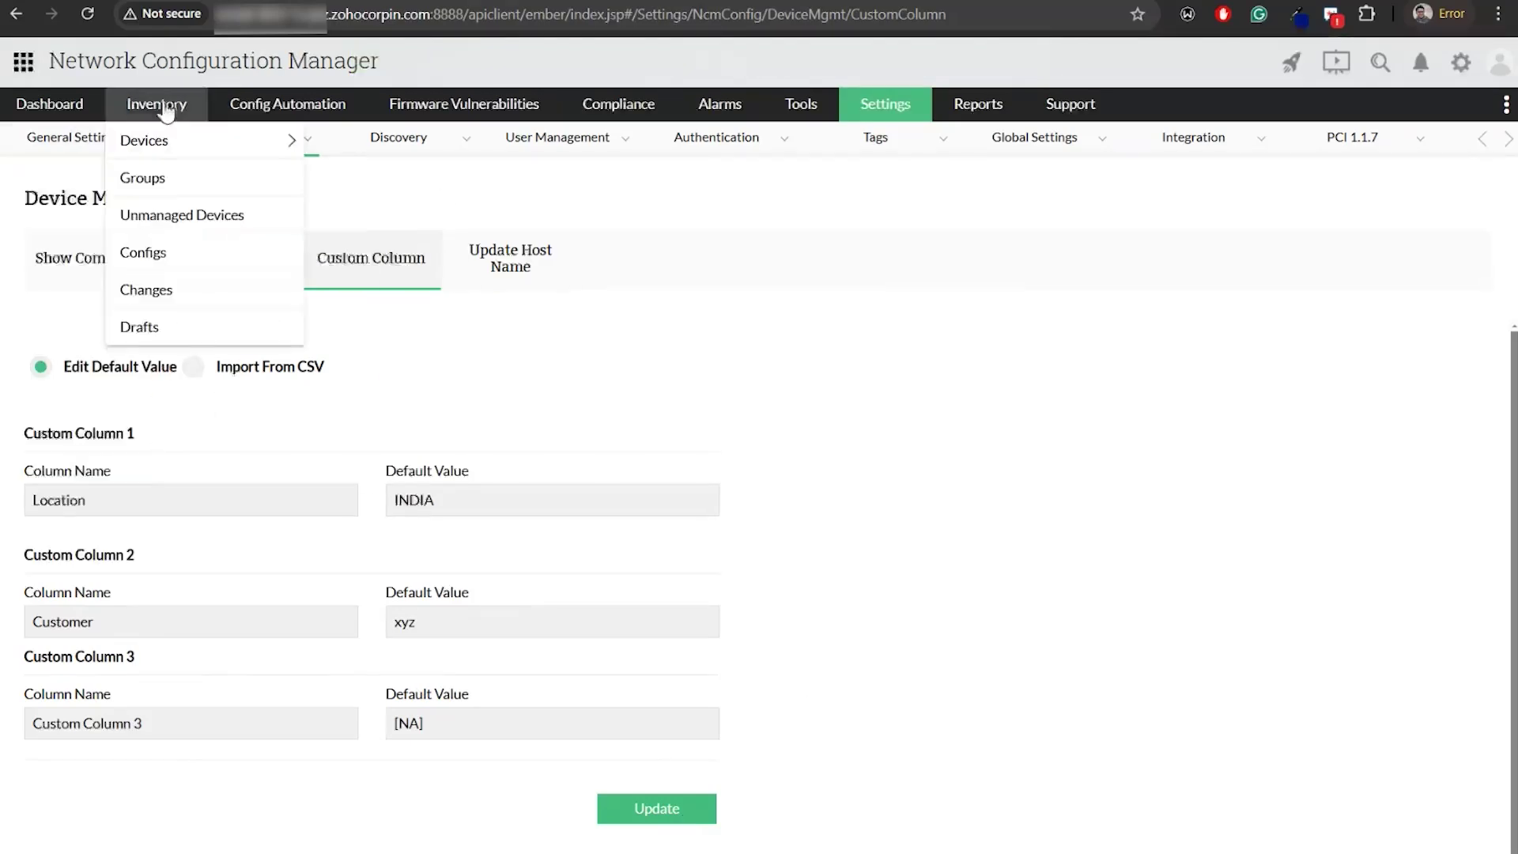
click(165, 107)
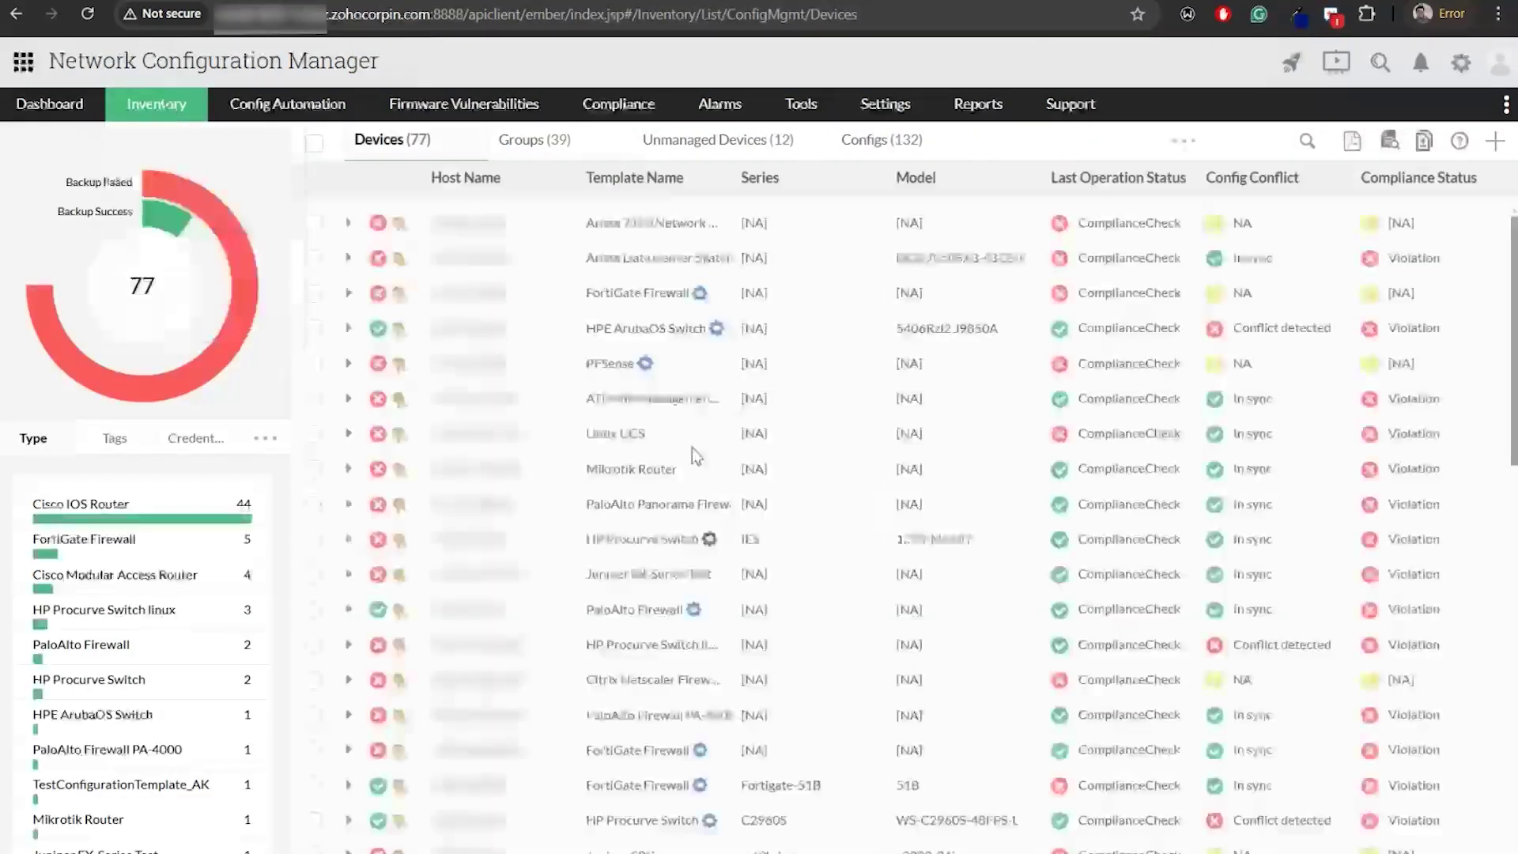
View the HPE ArubaOS Switch summary showing Location INDIA and Customer xyz, then return to the slides
click(466, 331)
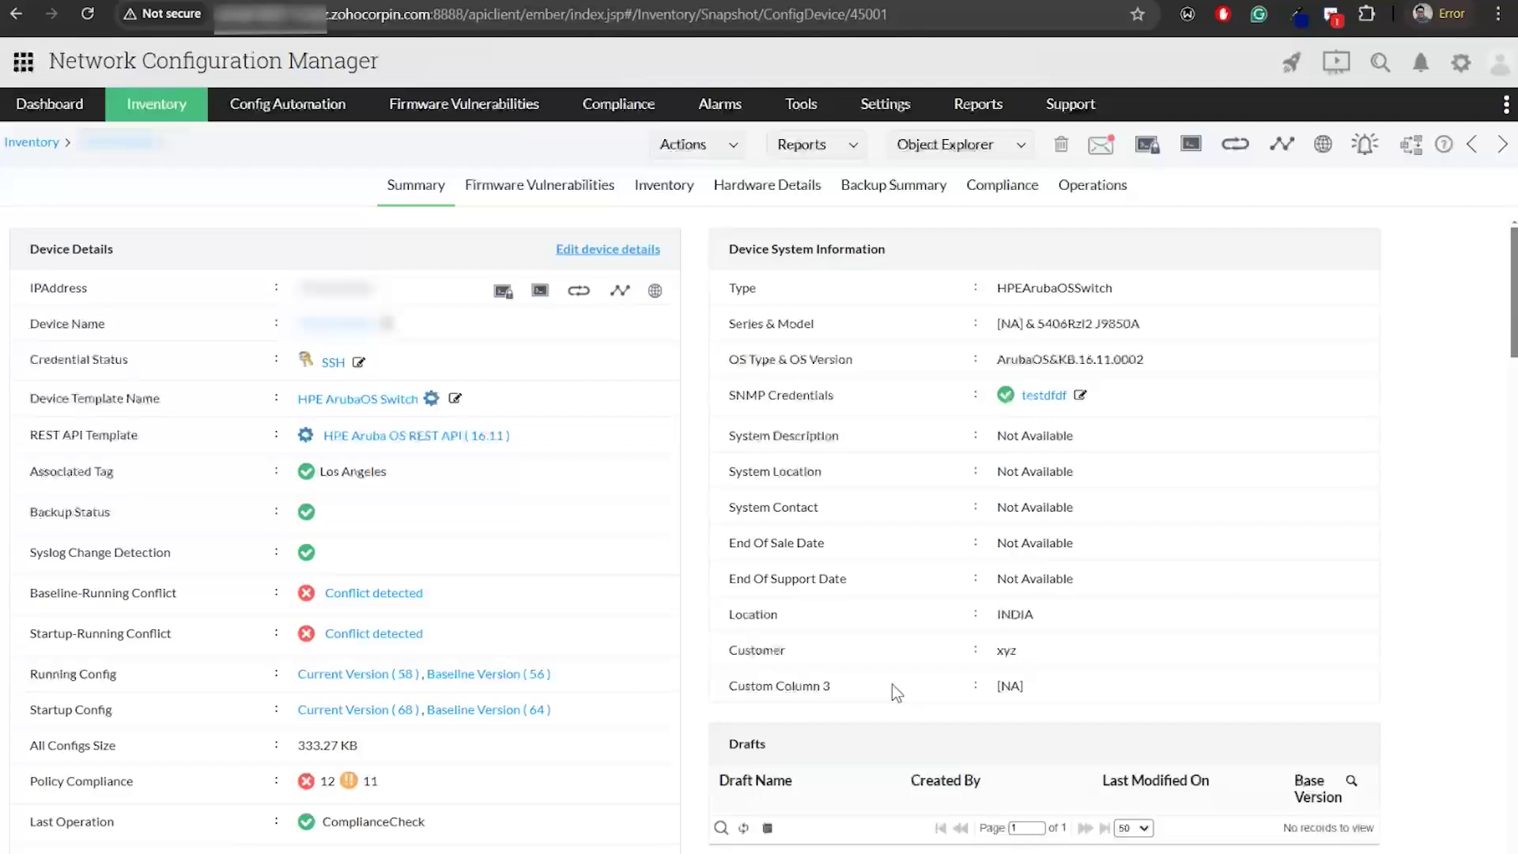
key(alt+Tab)
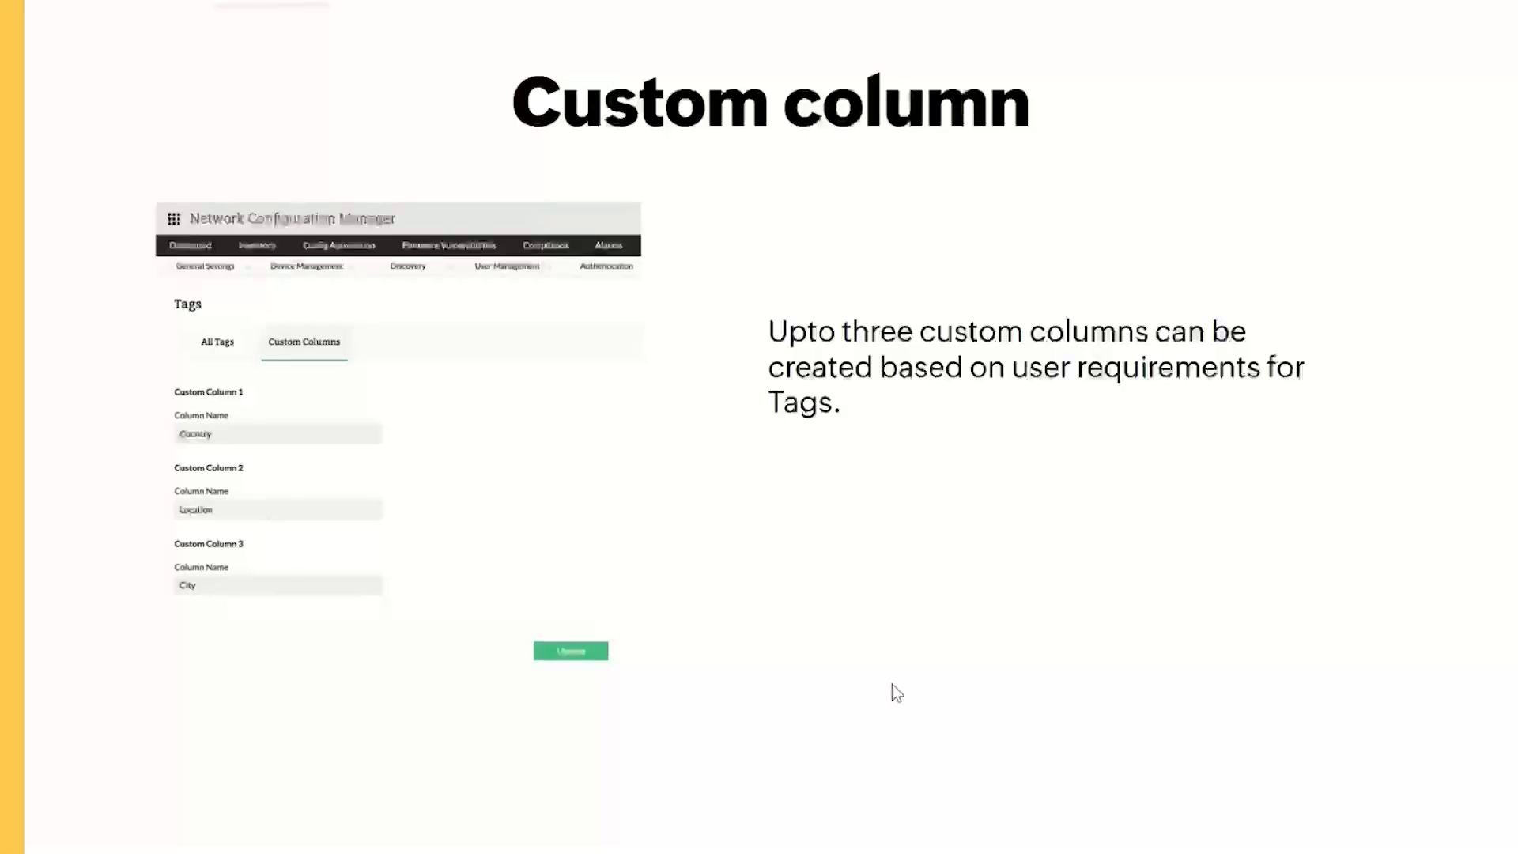
Advance through the Schedules and Schedule in NCM slides, then return to the switch summary
key(Right)
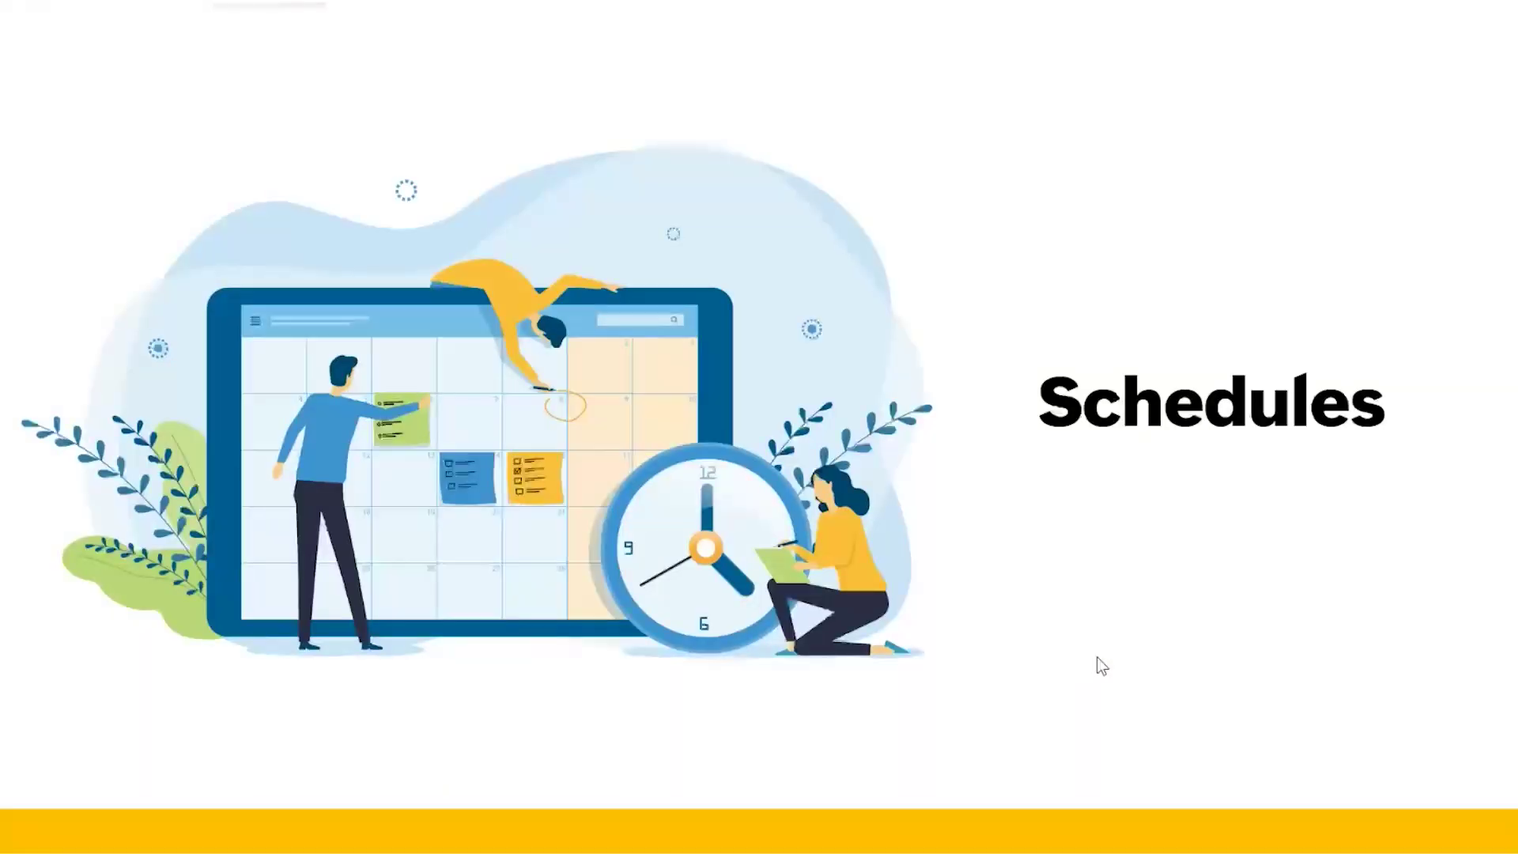
key(Right)
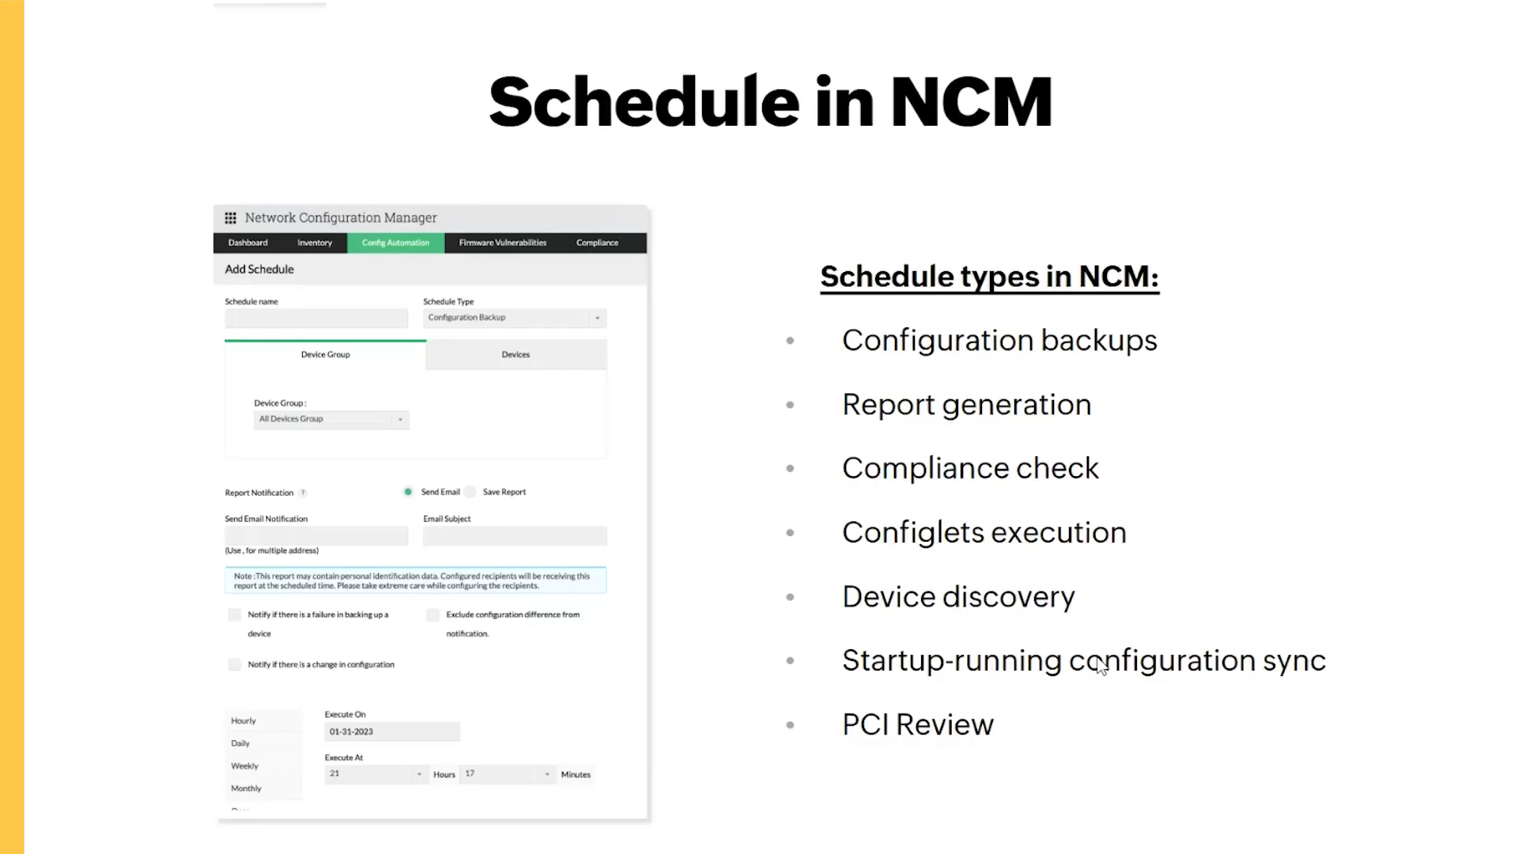
key(alt+Tab)
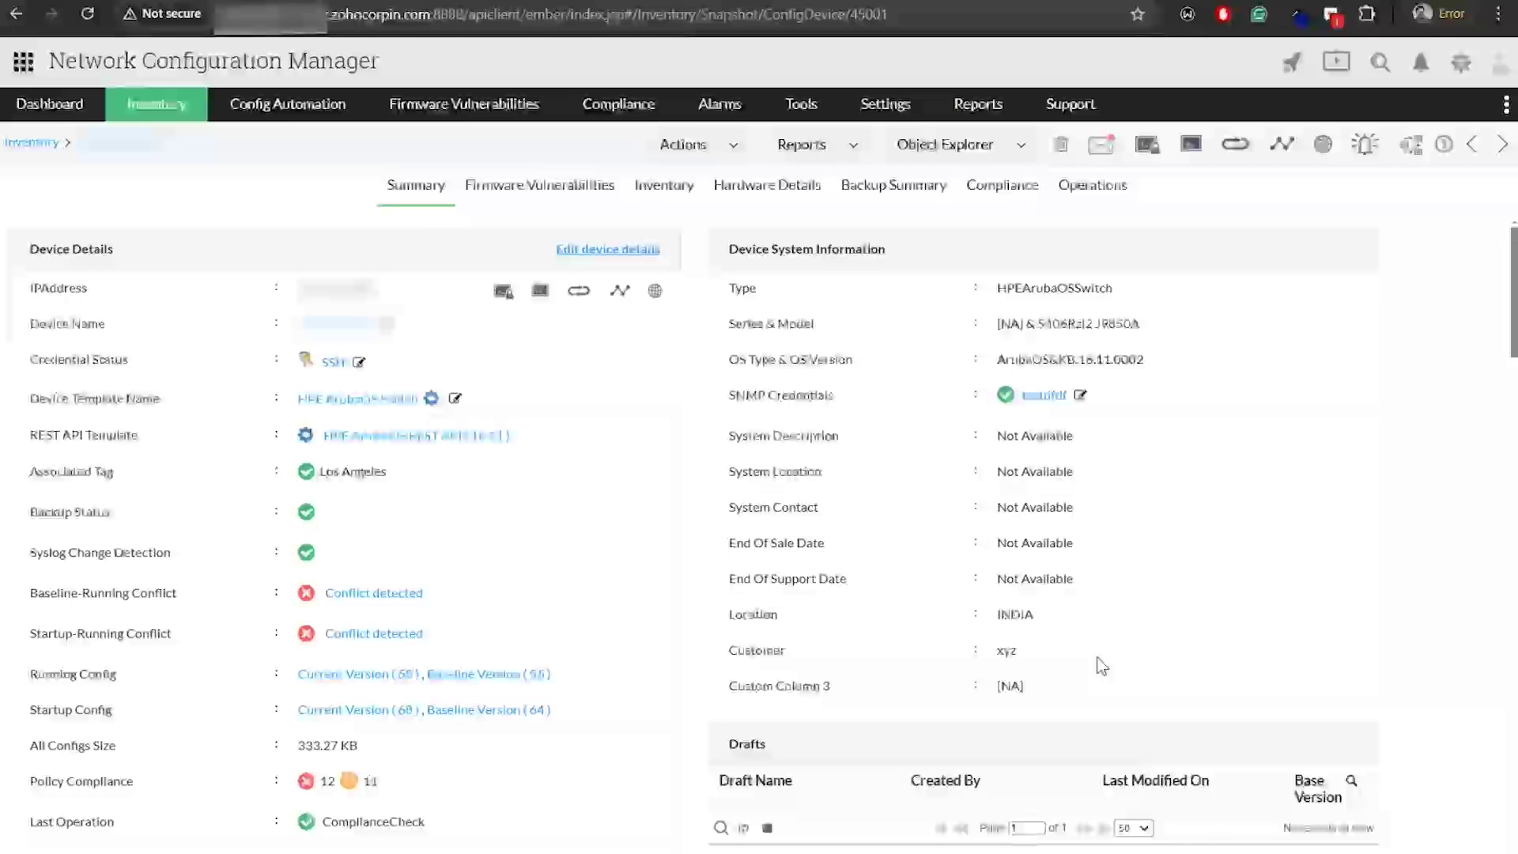
Go to Config Automation's All Schedules list and start a new schedule
click(320, 109)
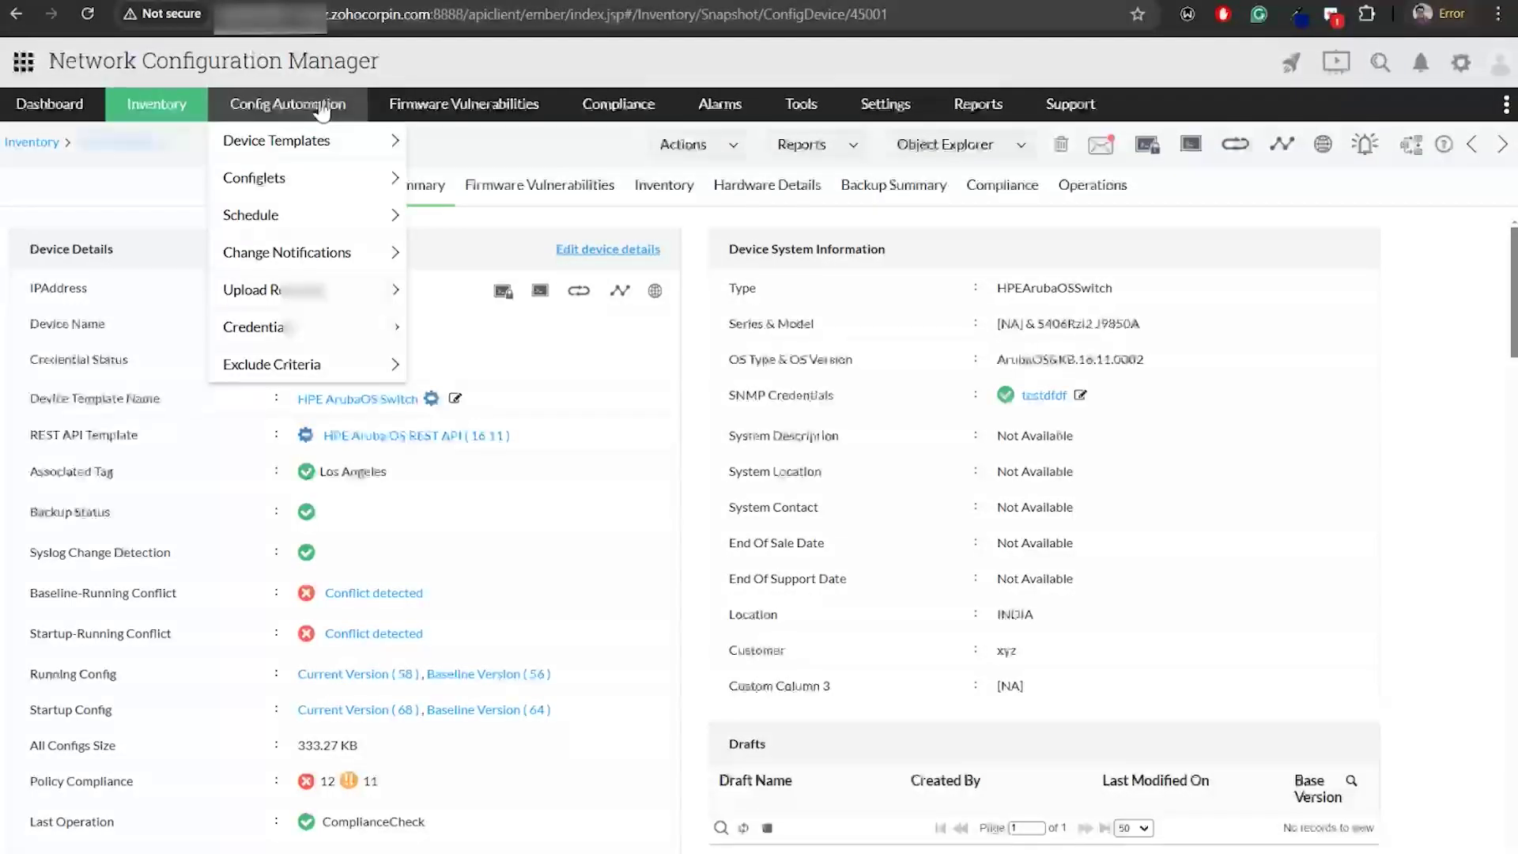
click(288, 222)
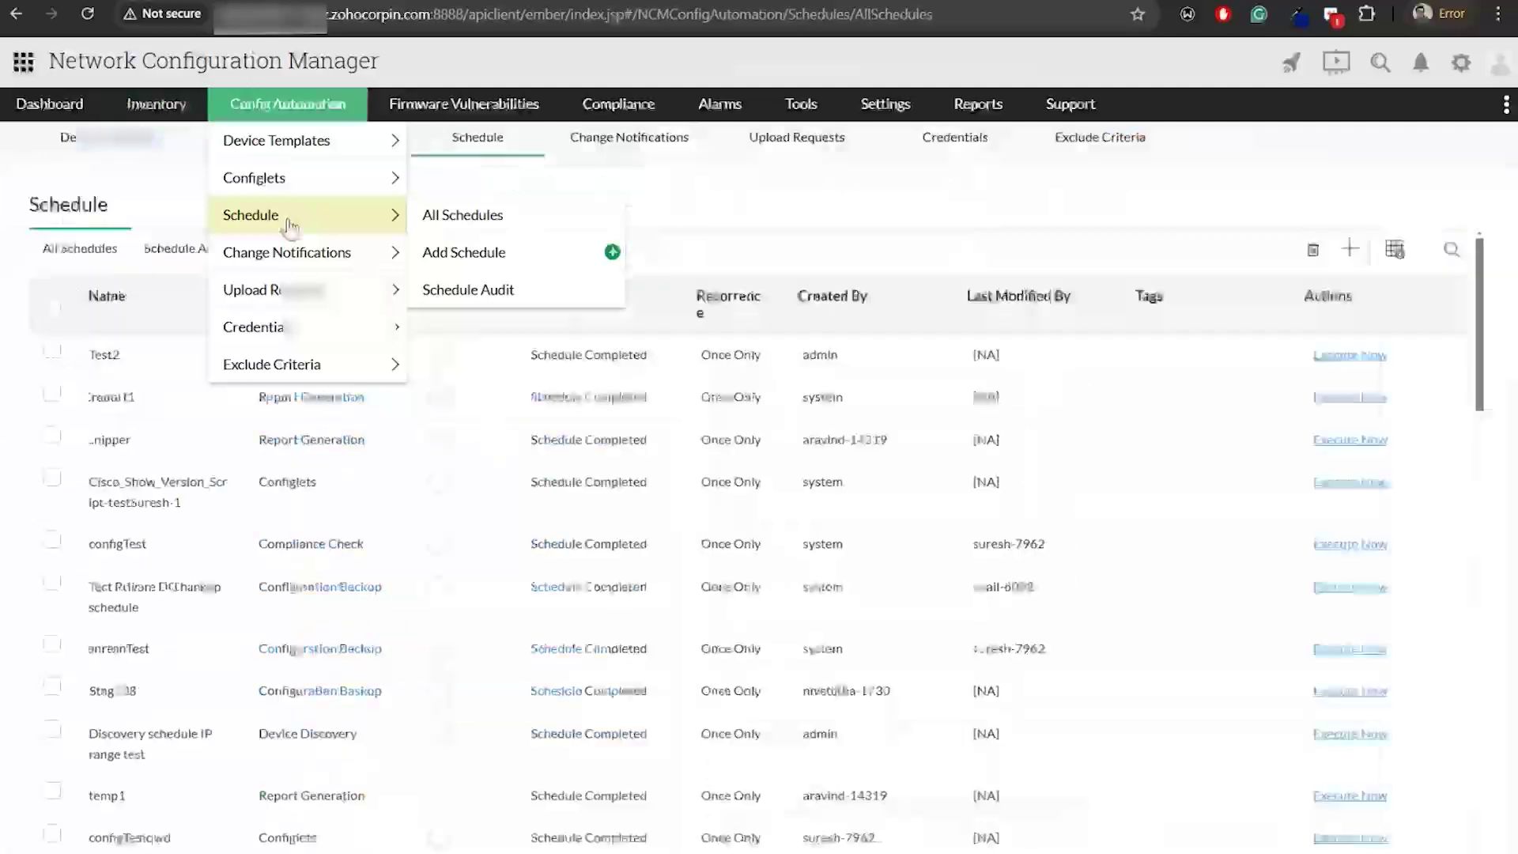
mouse_move(296, 125)
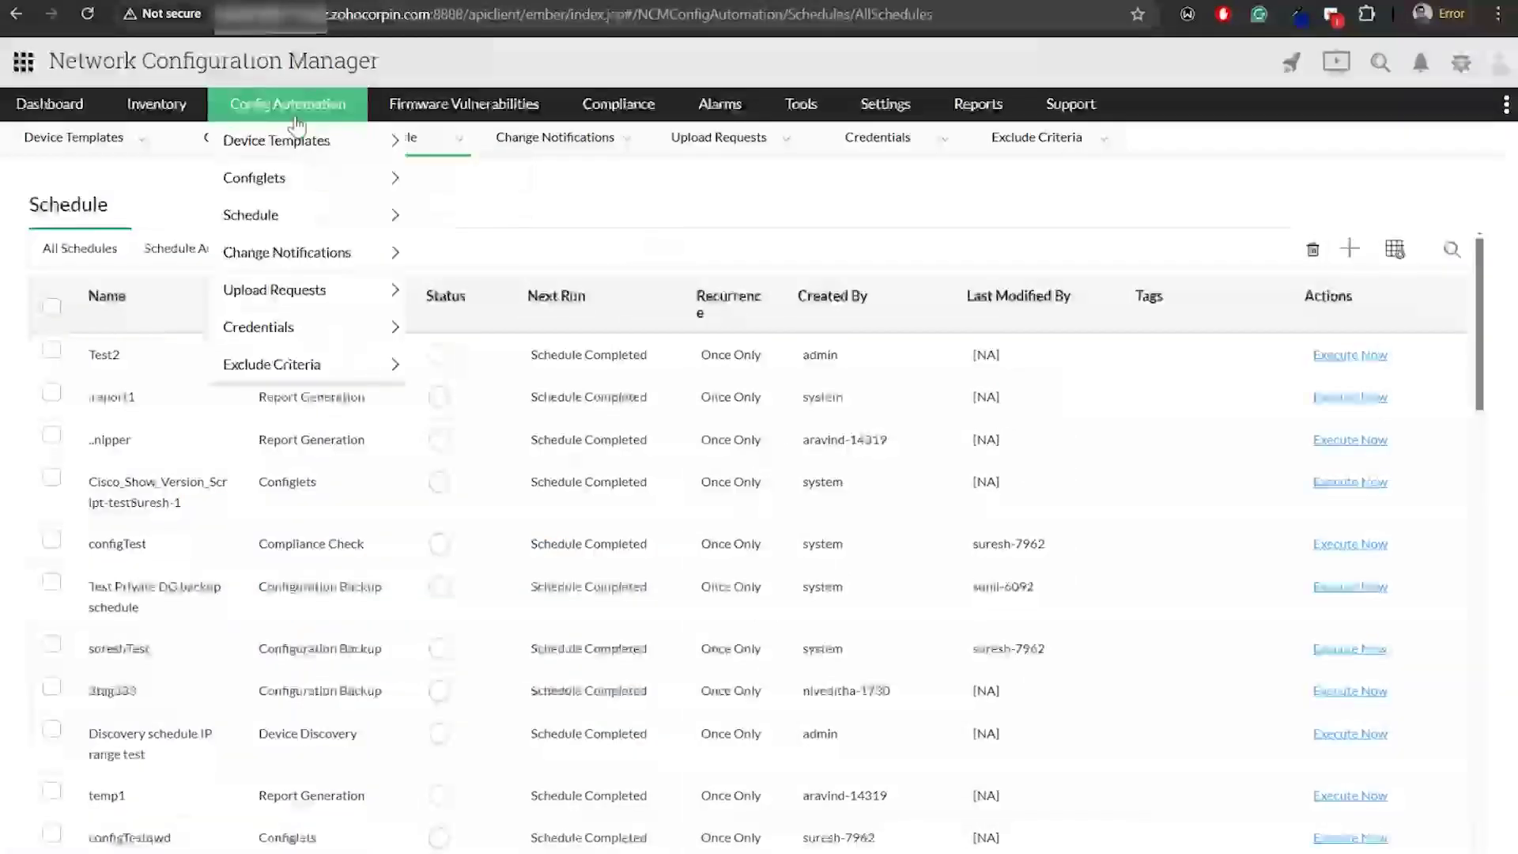
click(1350, 250)
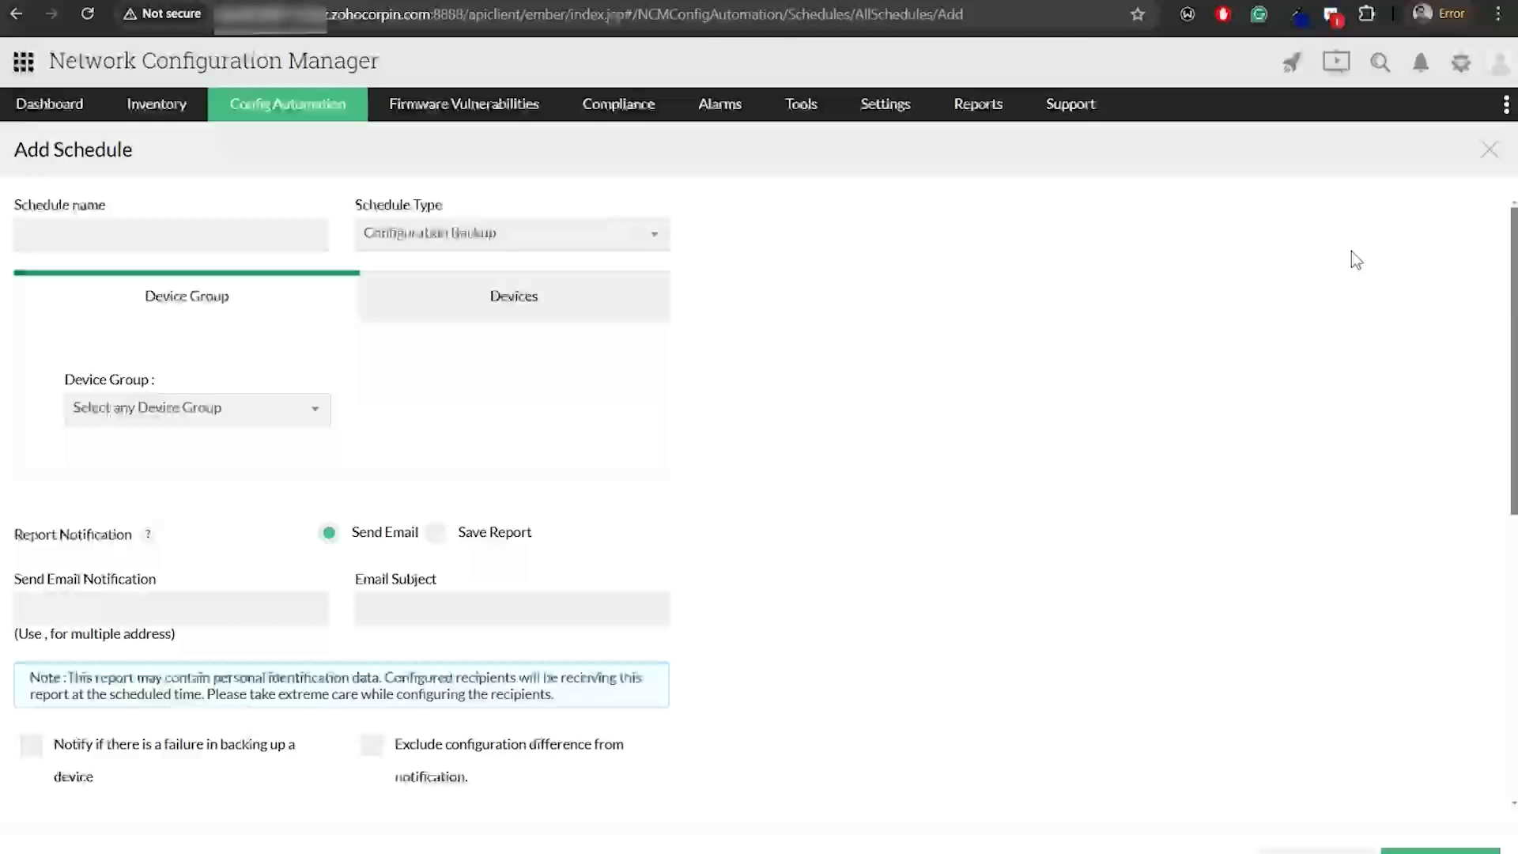
Keep Configuration Backup with a device group in the Add Schedule form and choose Save Report notification
click(64, 235)
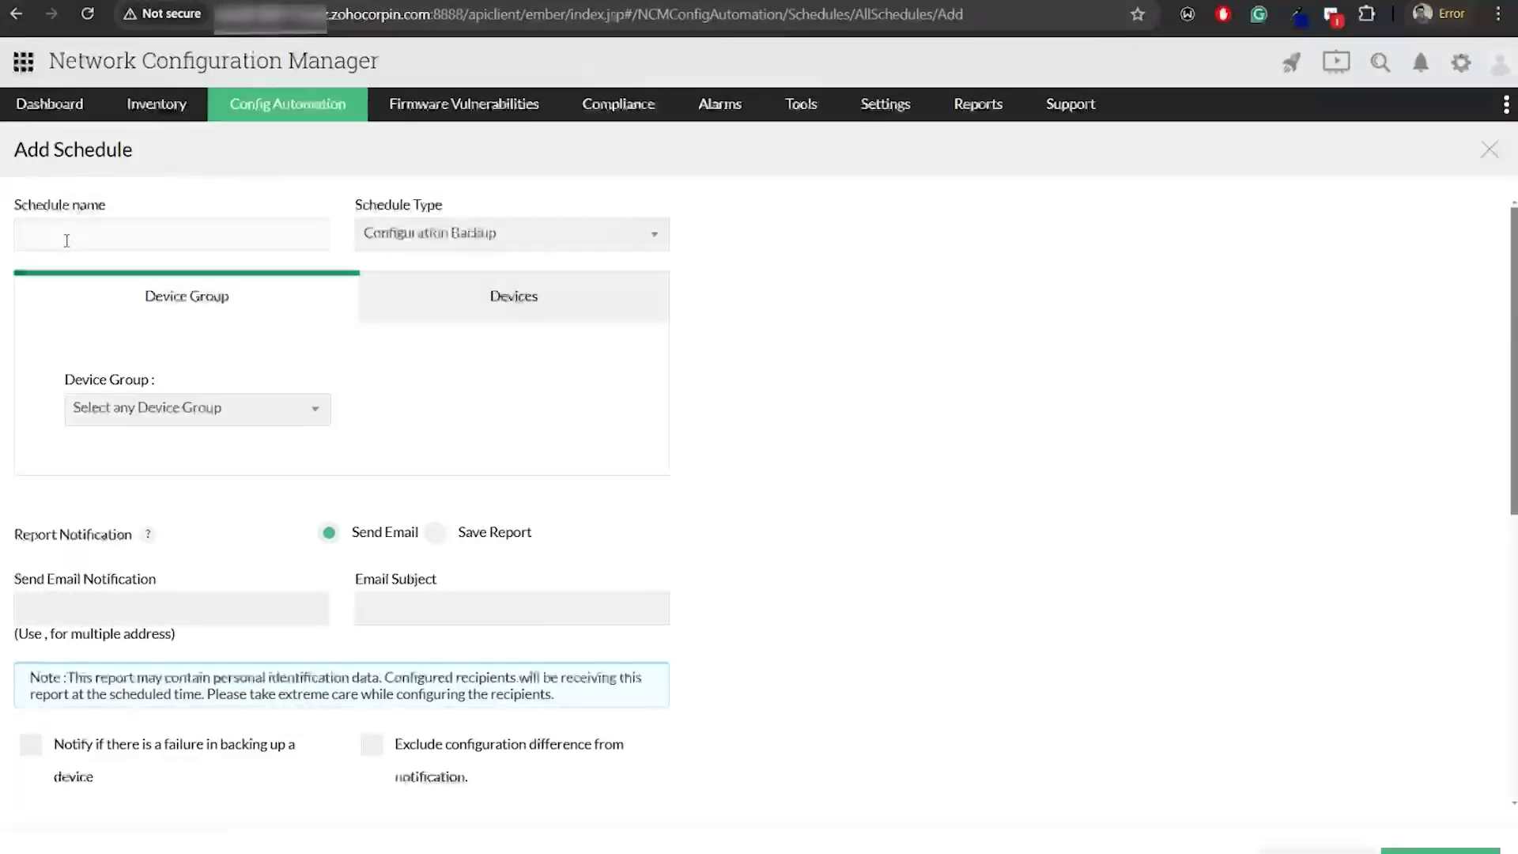
click(551, 243)
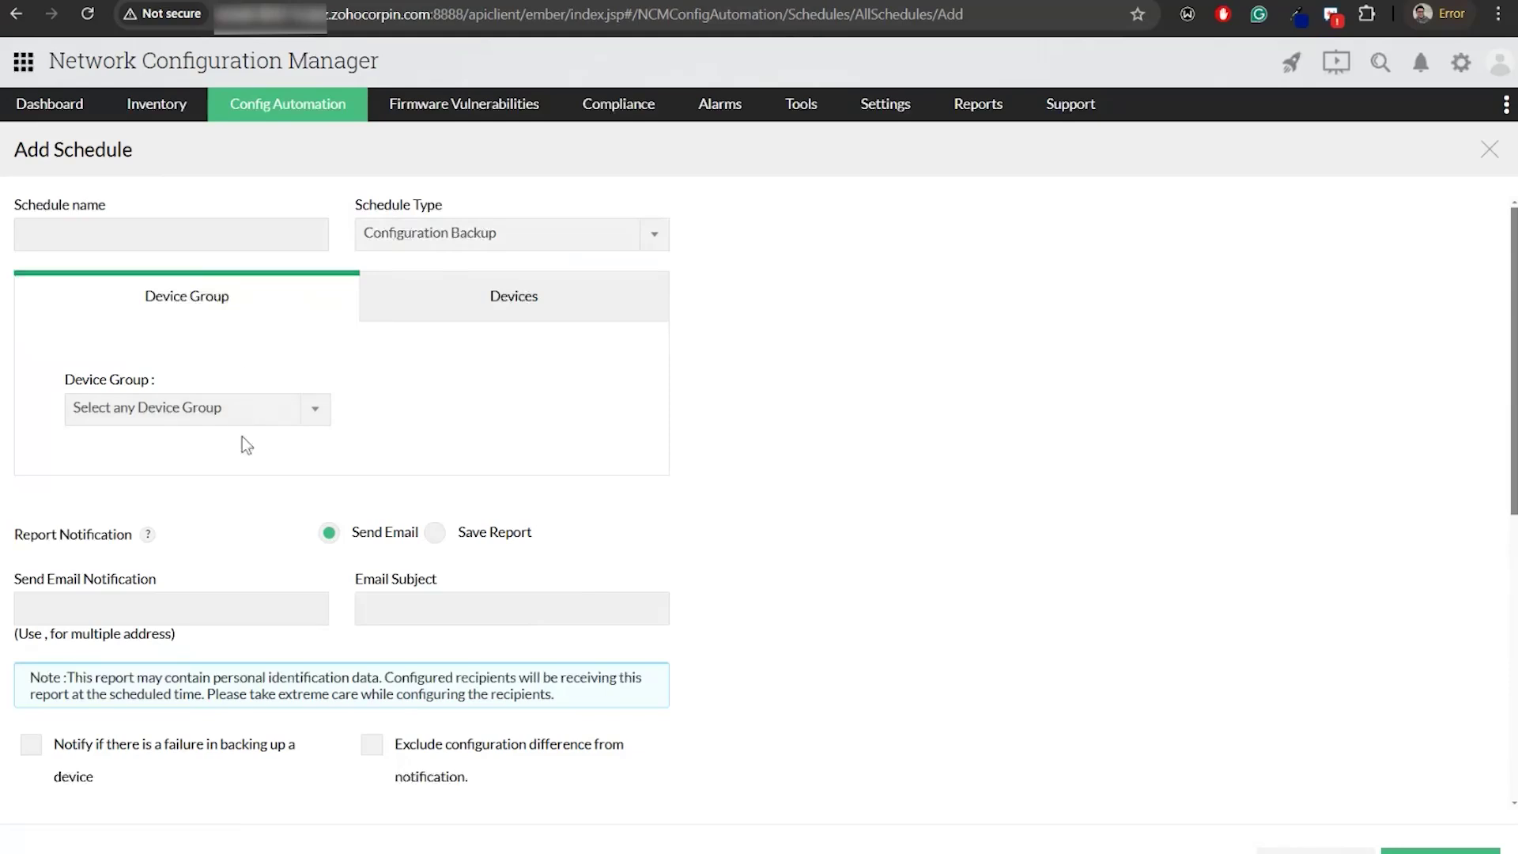
click(245, 409)
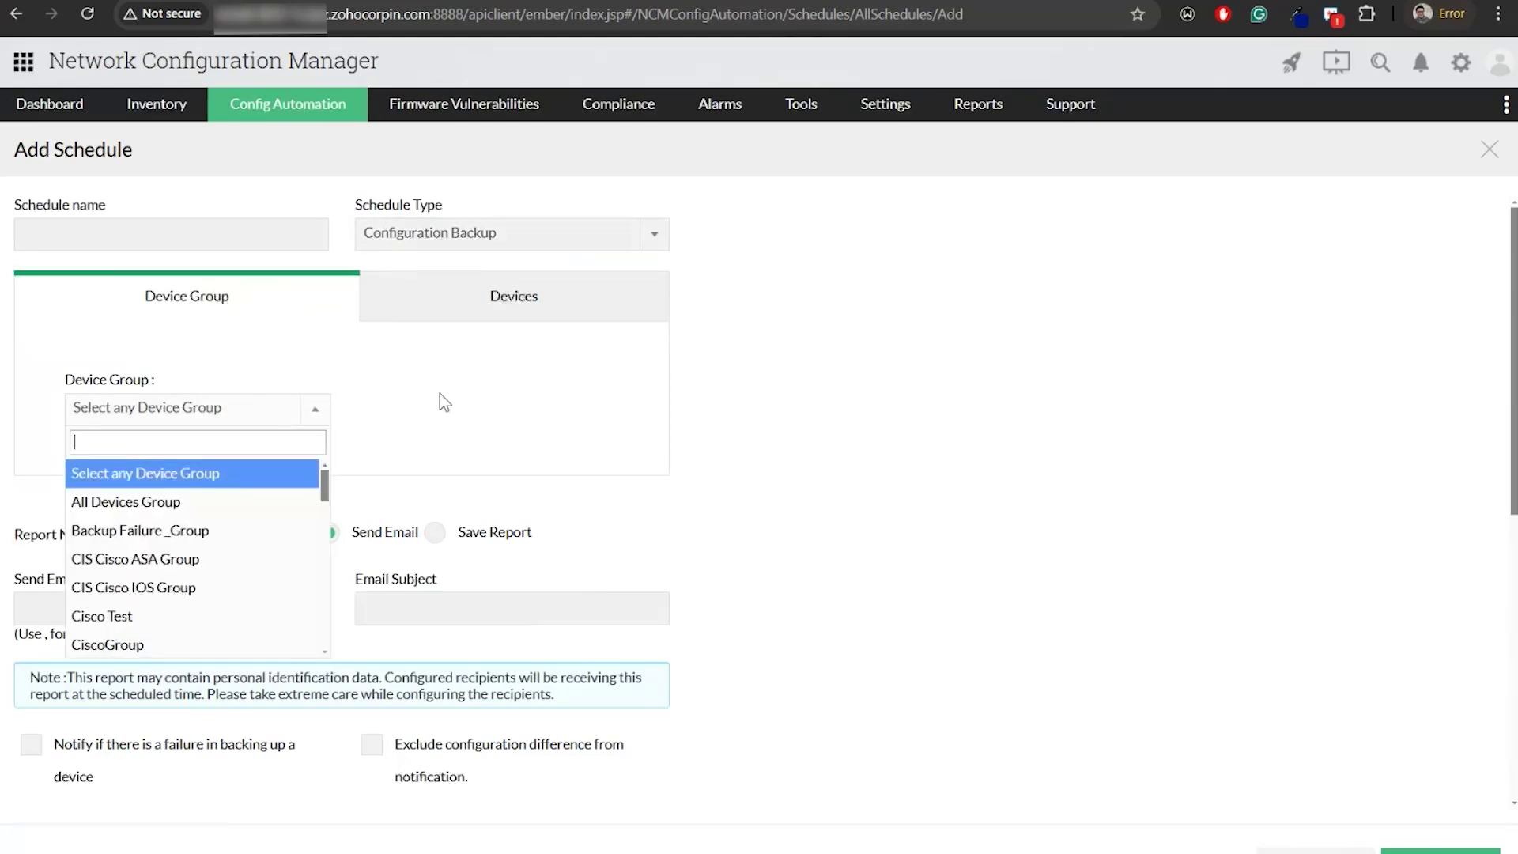
click(515, 317)
click(293, 304)
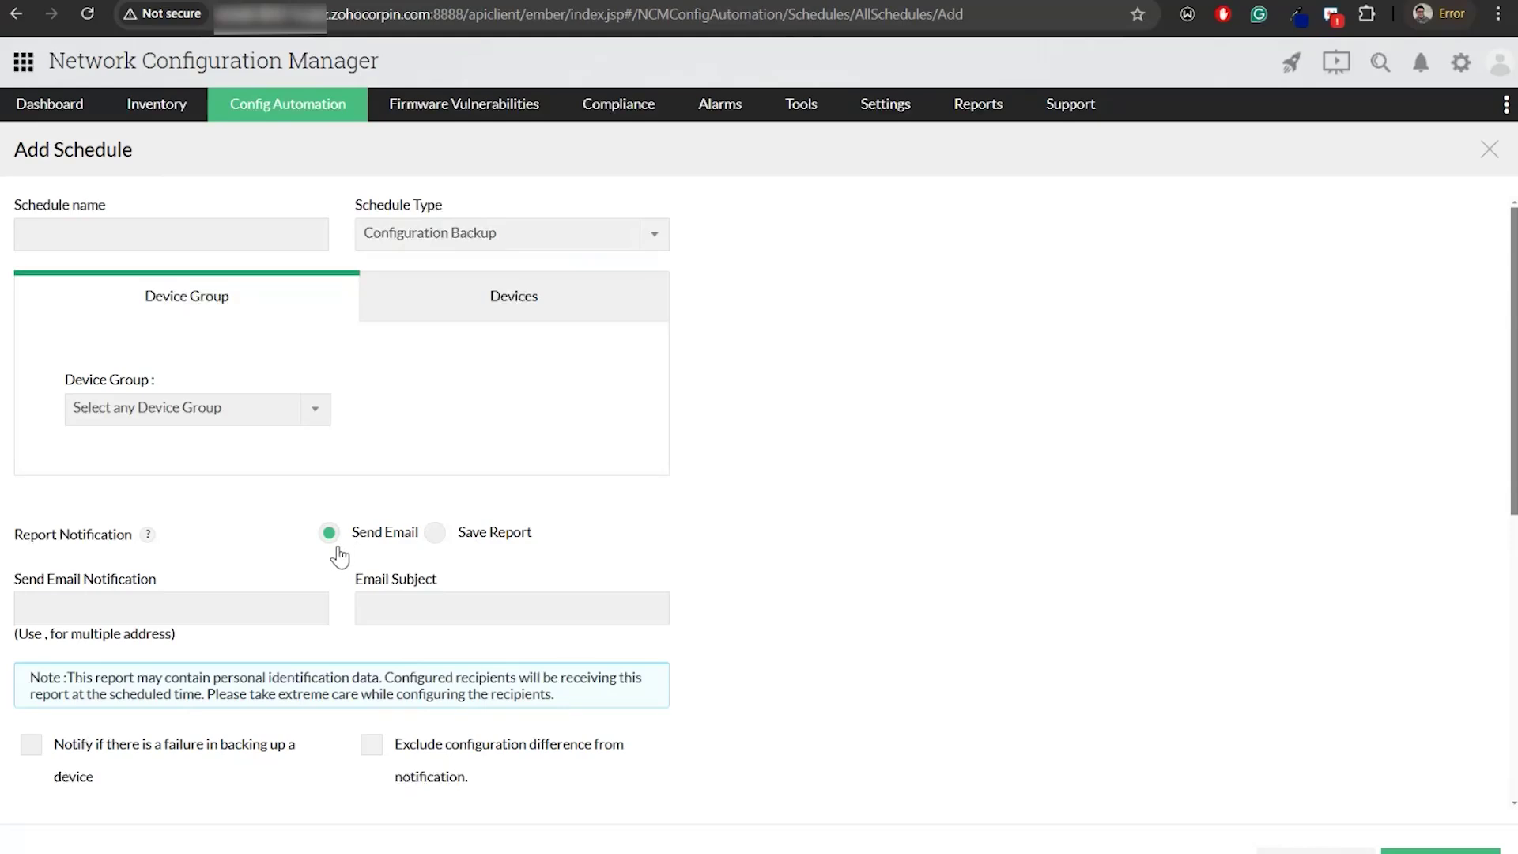
click(207, 605)
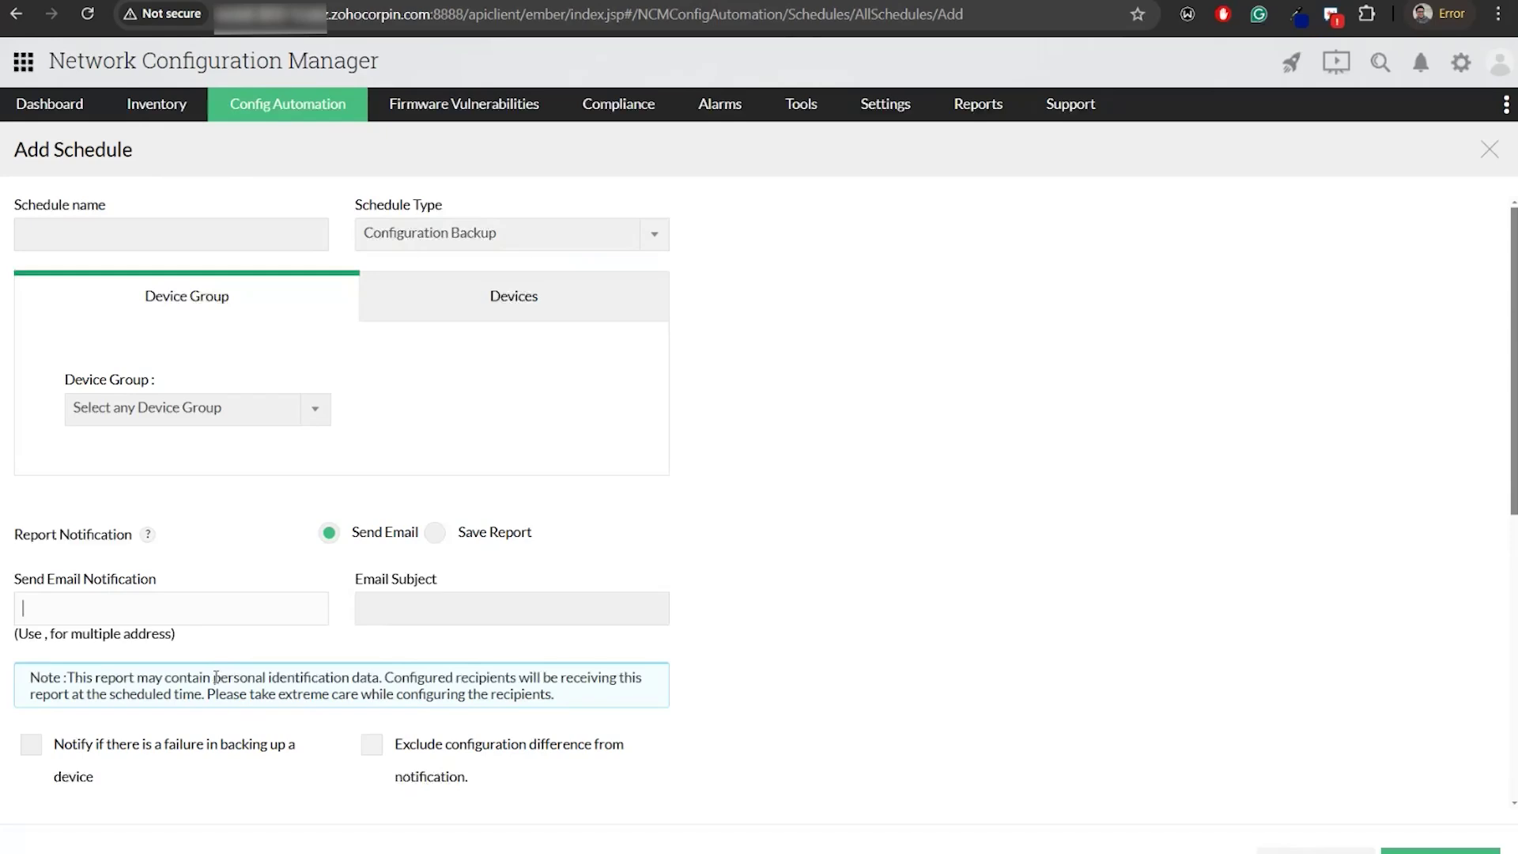
click(444, 539)
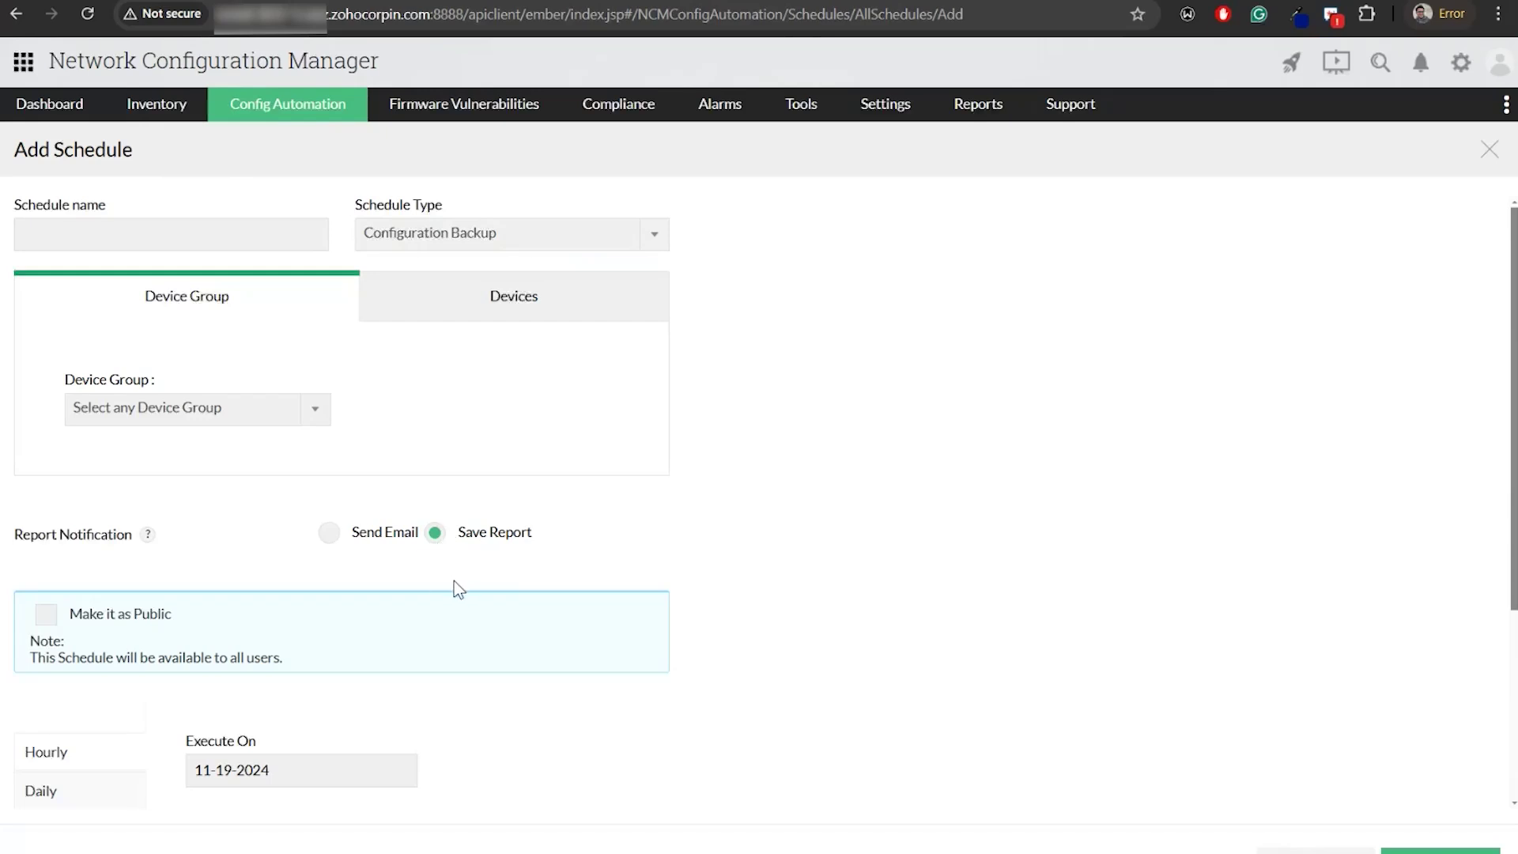
scroll(442, 597, down, 4)
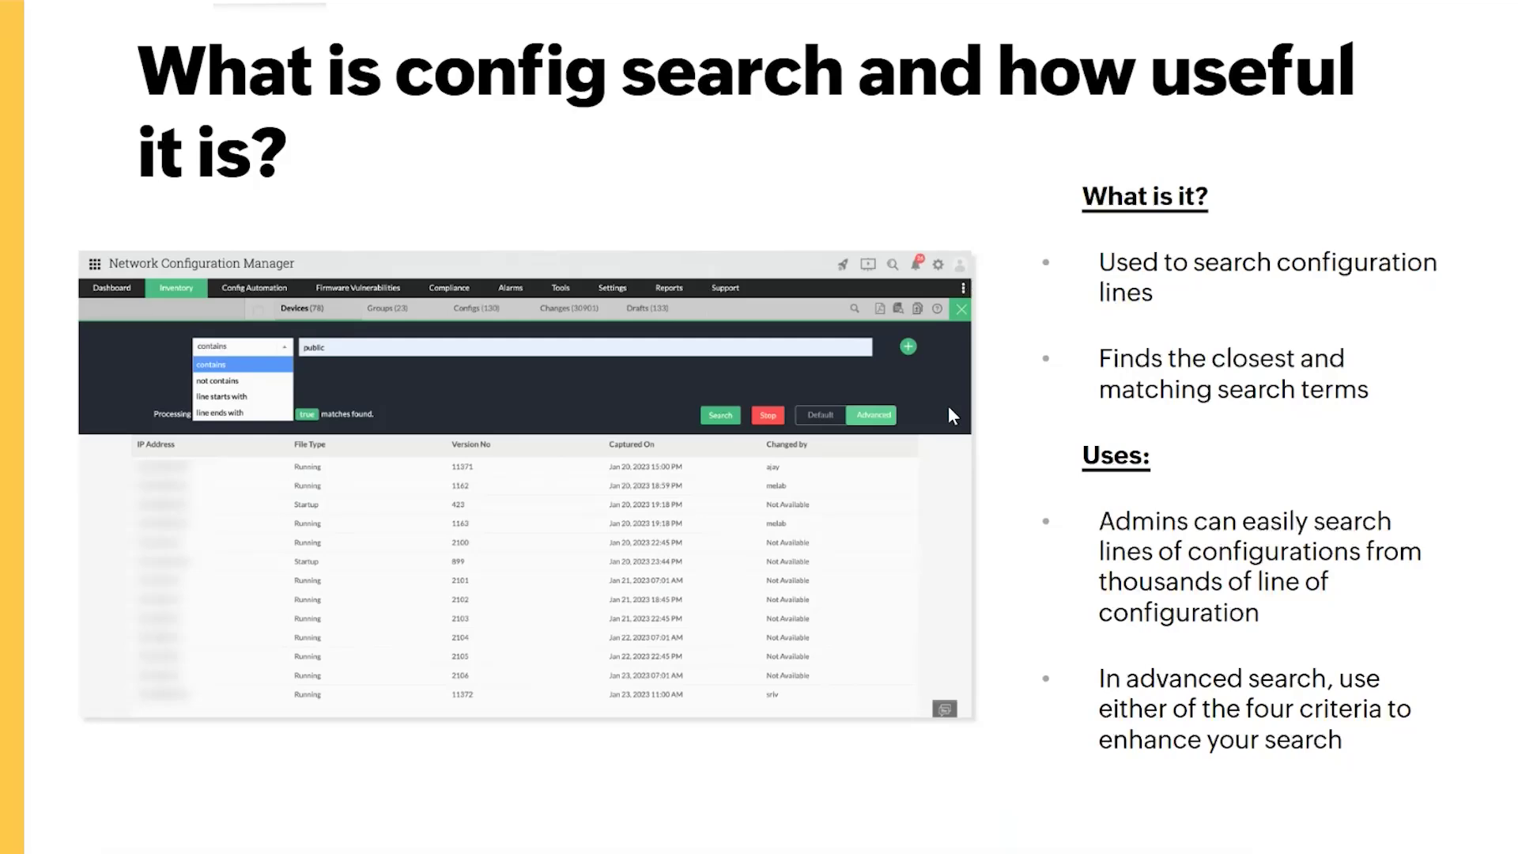
key(alt+Tab)
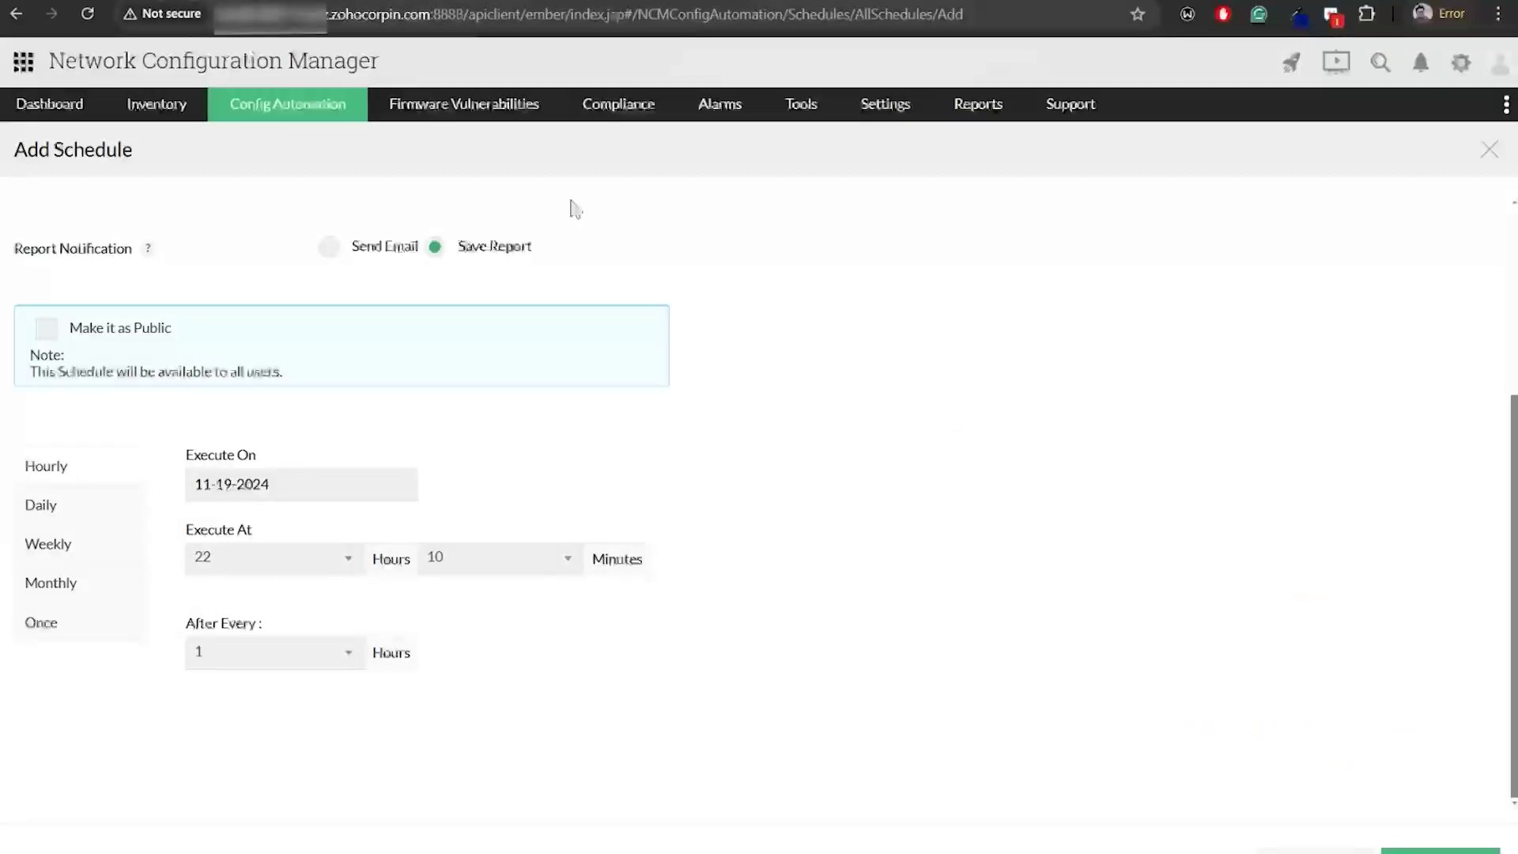
Open the Inventory advanced config search with a 'contains' criterion for 'enable'
mouse_move(164, 110)
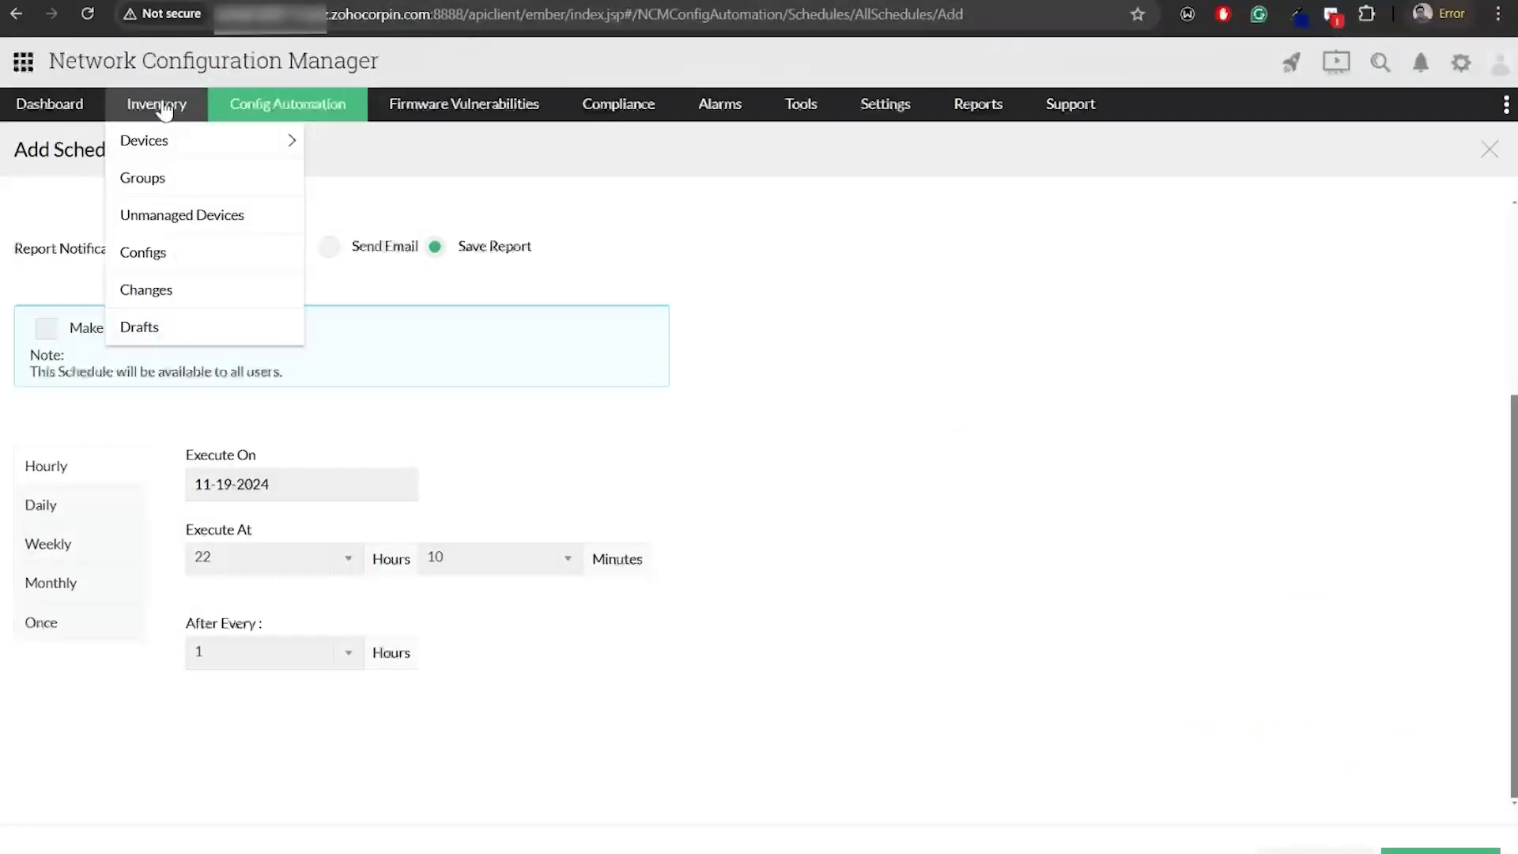
click(164, 110)
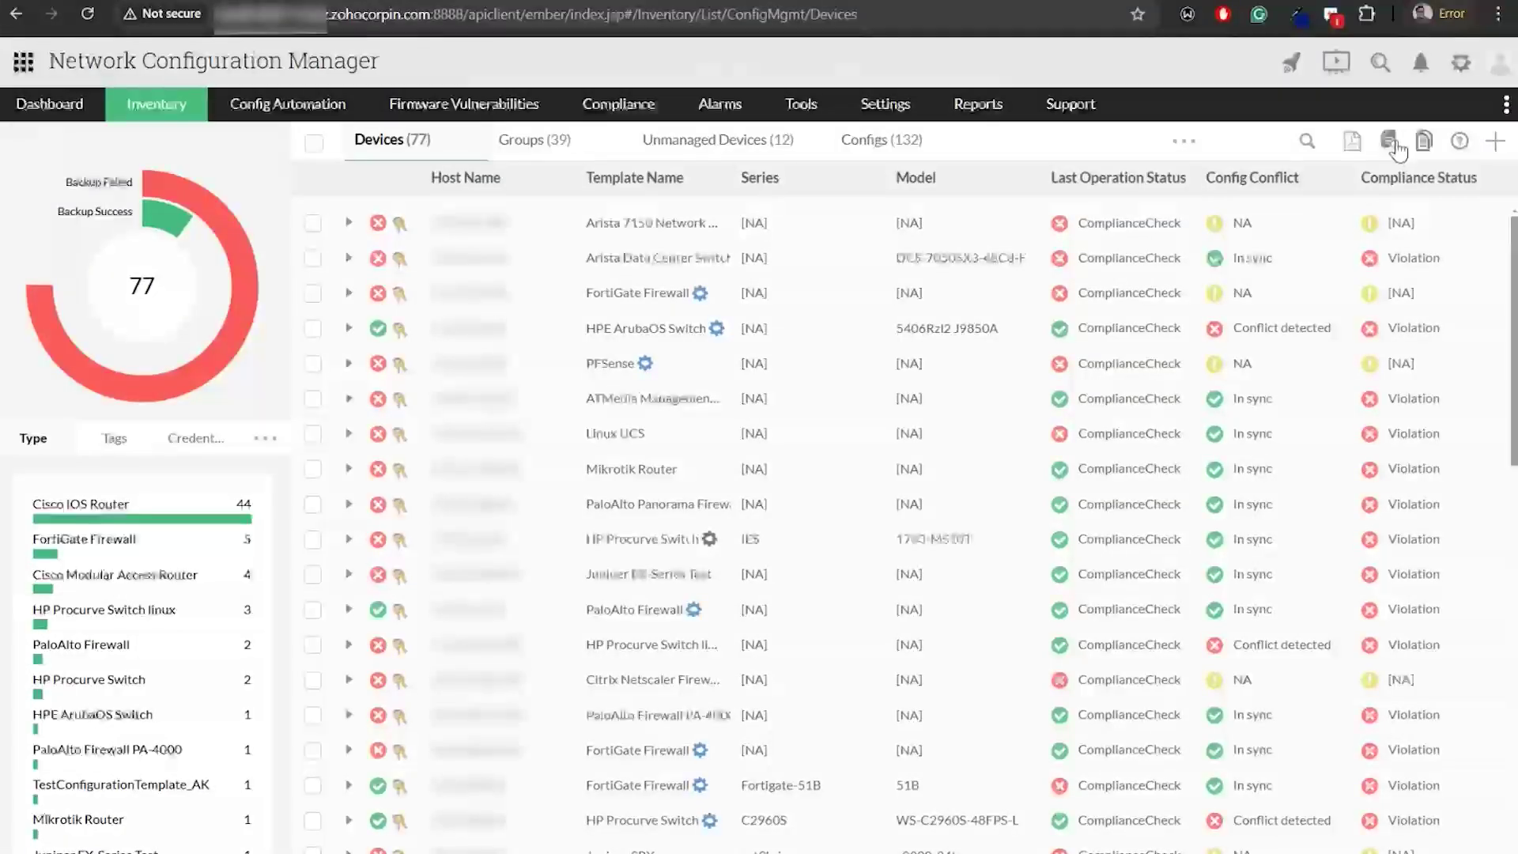
click(1391, 144)
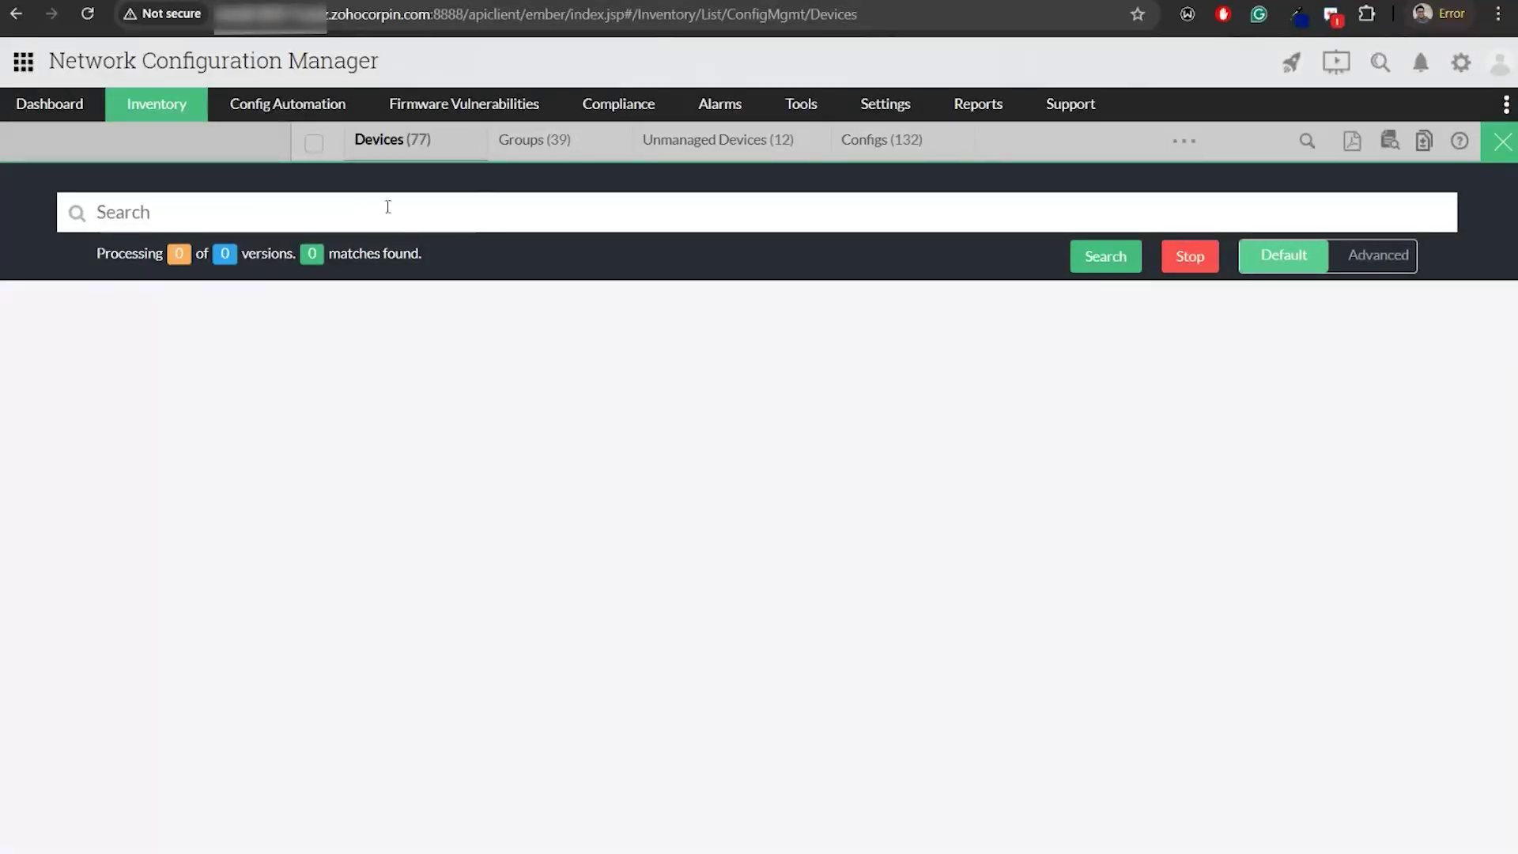
click(1383, 260)
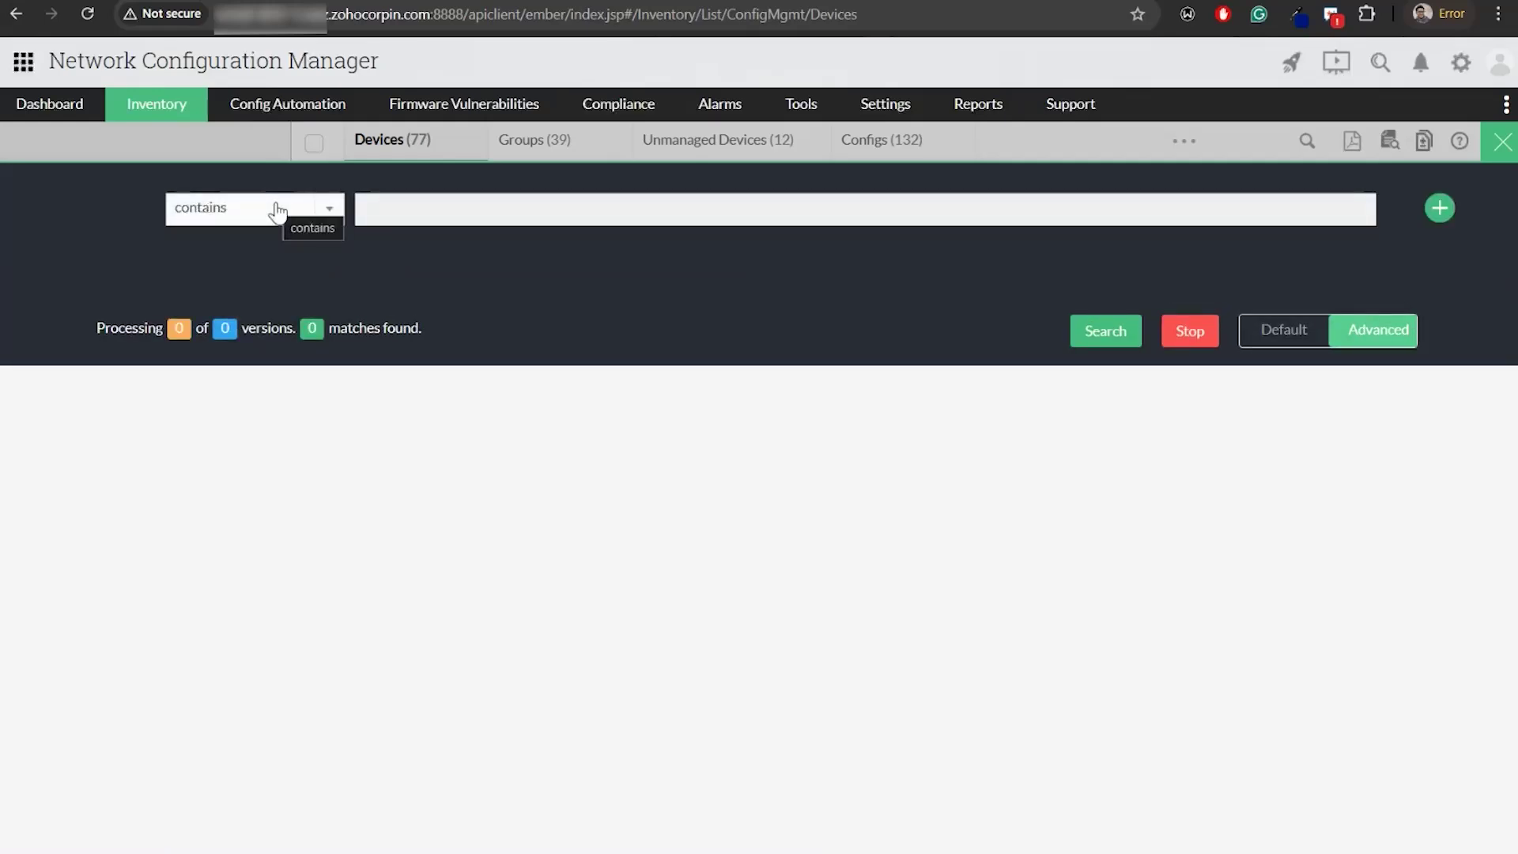
click(304, 209)
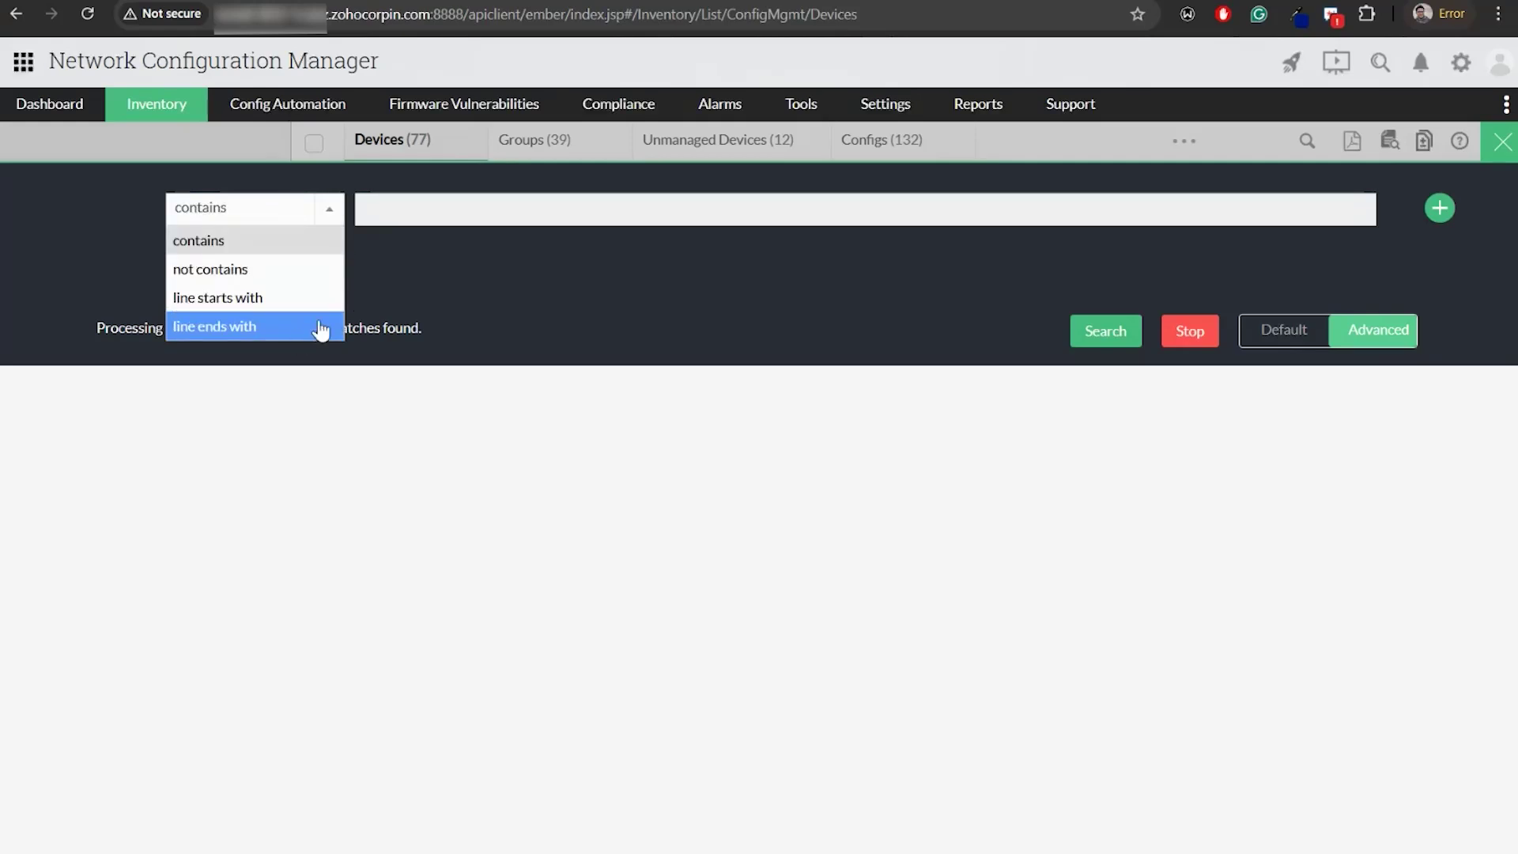
click(542, 207)
click(518, 263)
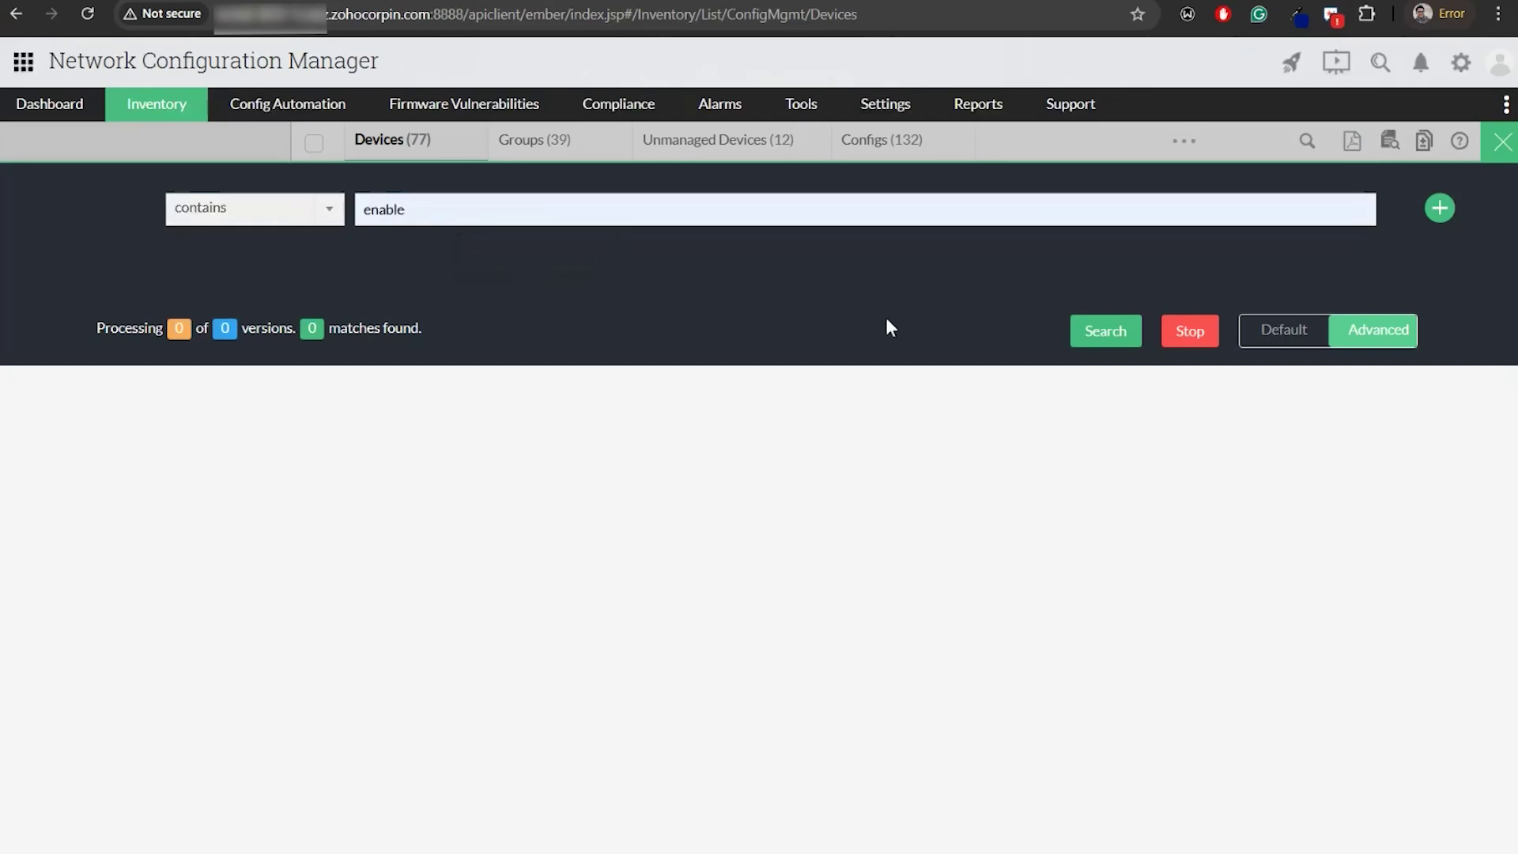
Run the 'enable' config search, then bring up the Exclude criteria in NCM slide
click(1096, 333)
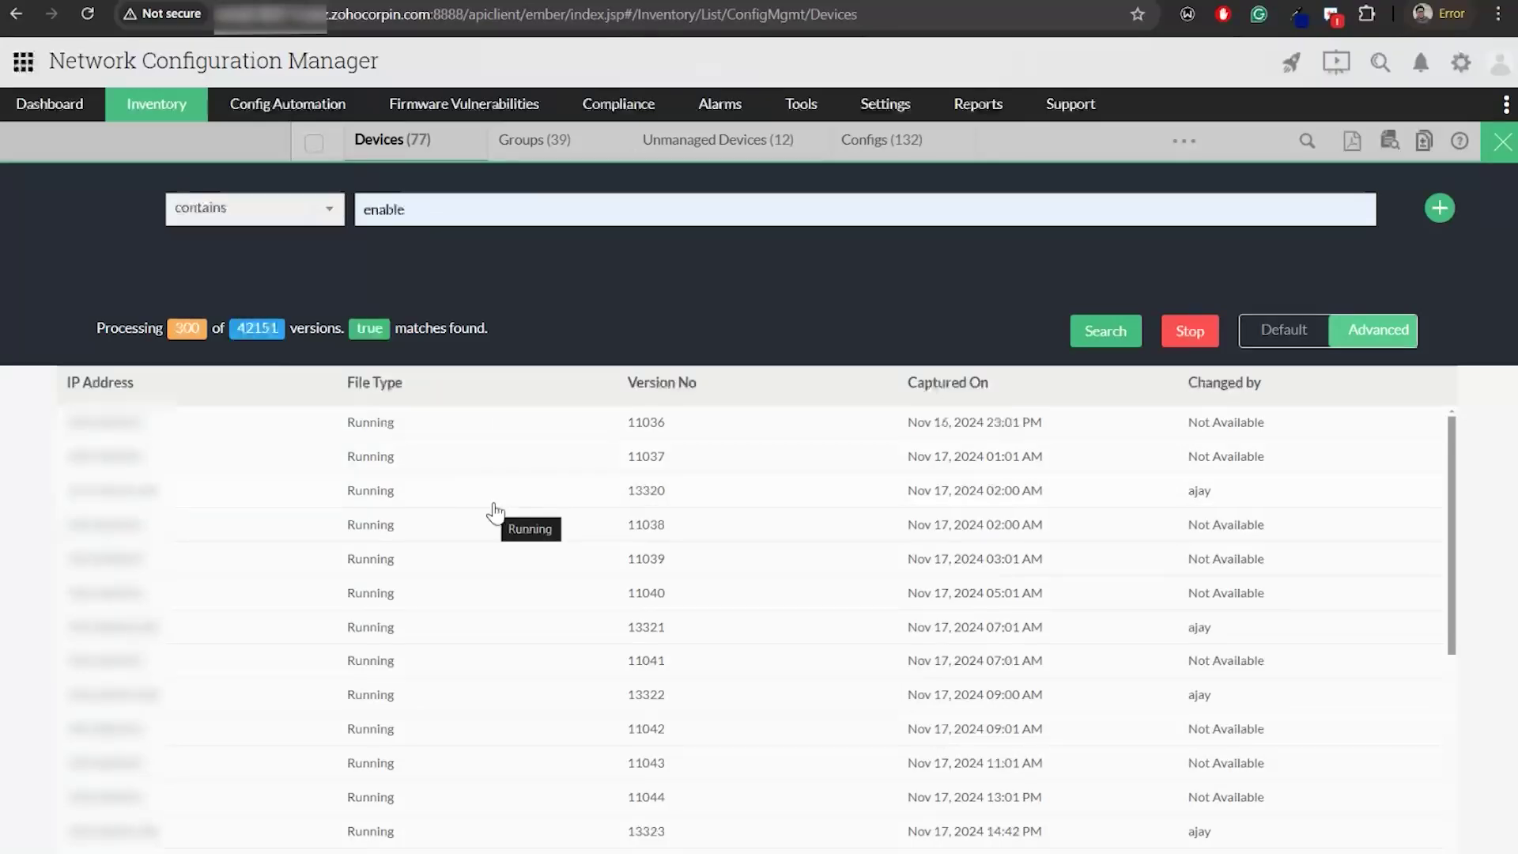
key(alt+Tab)
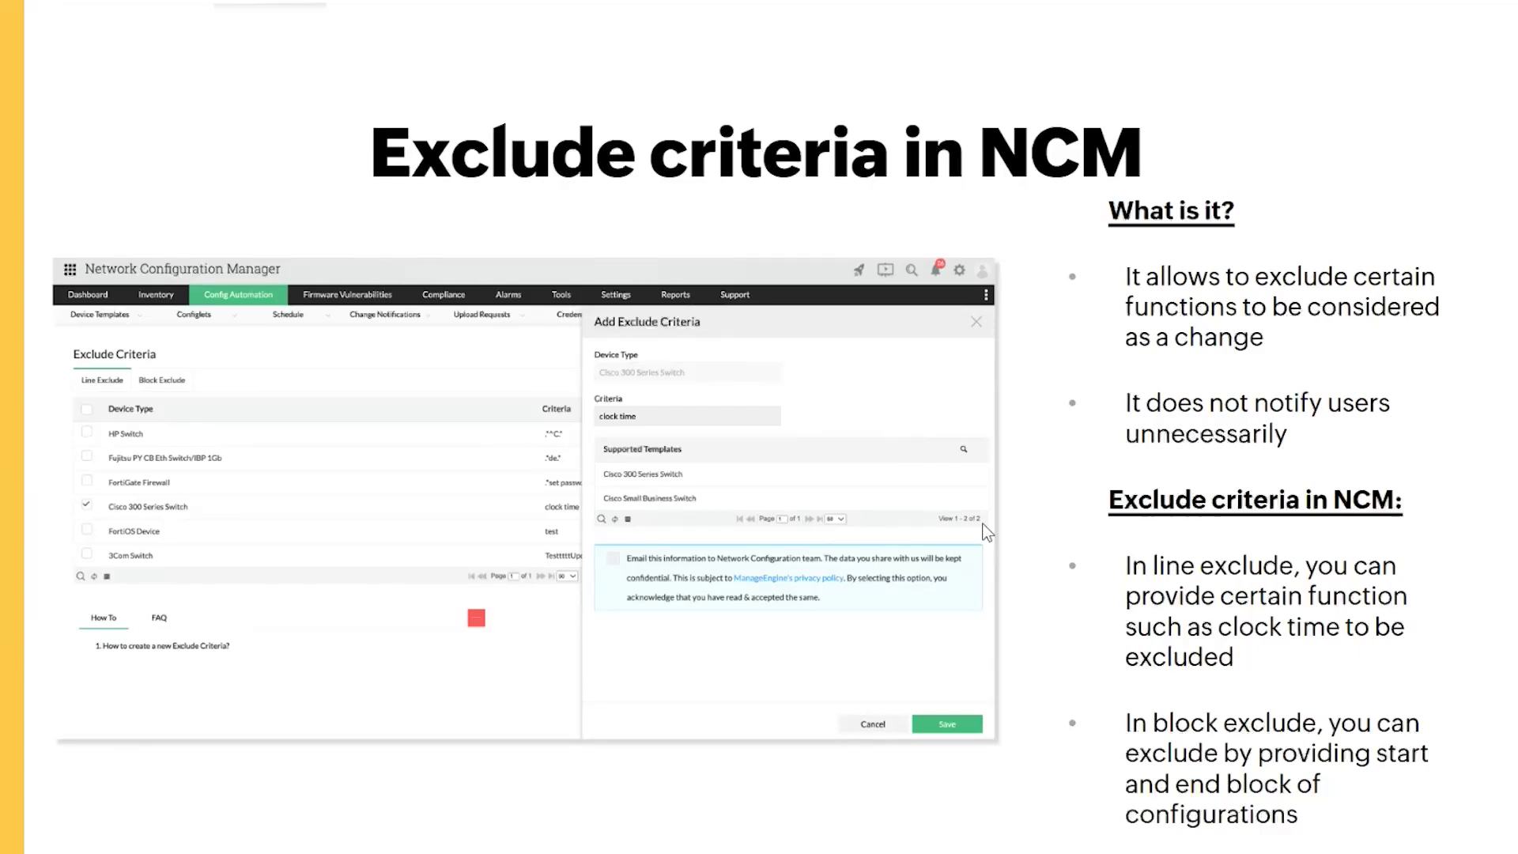
Switch back from the slideshow to the 'enable' config search results
key(alt+Tab)
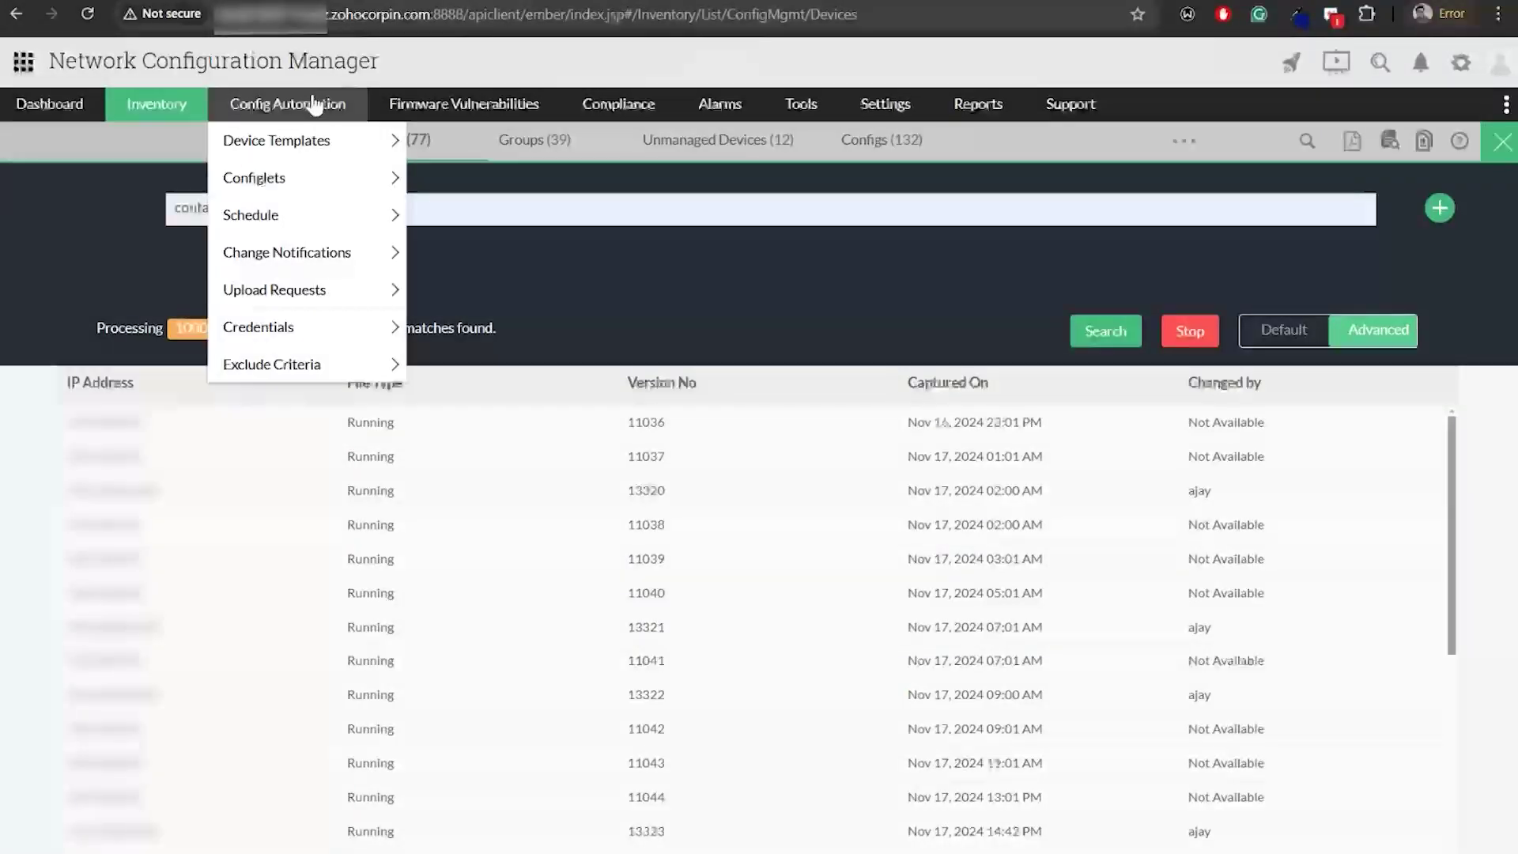
Resave the Cisco 300 Series Switch line exclude criterion .*clock time.* from Exclude Criteria
click(317, 370)
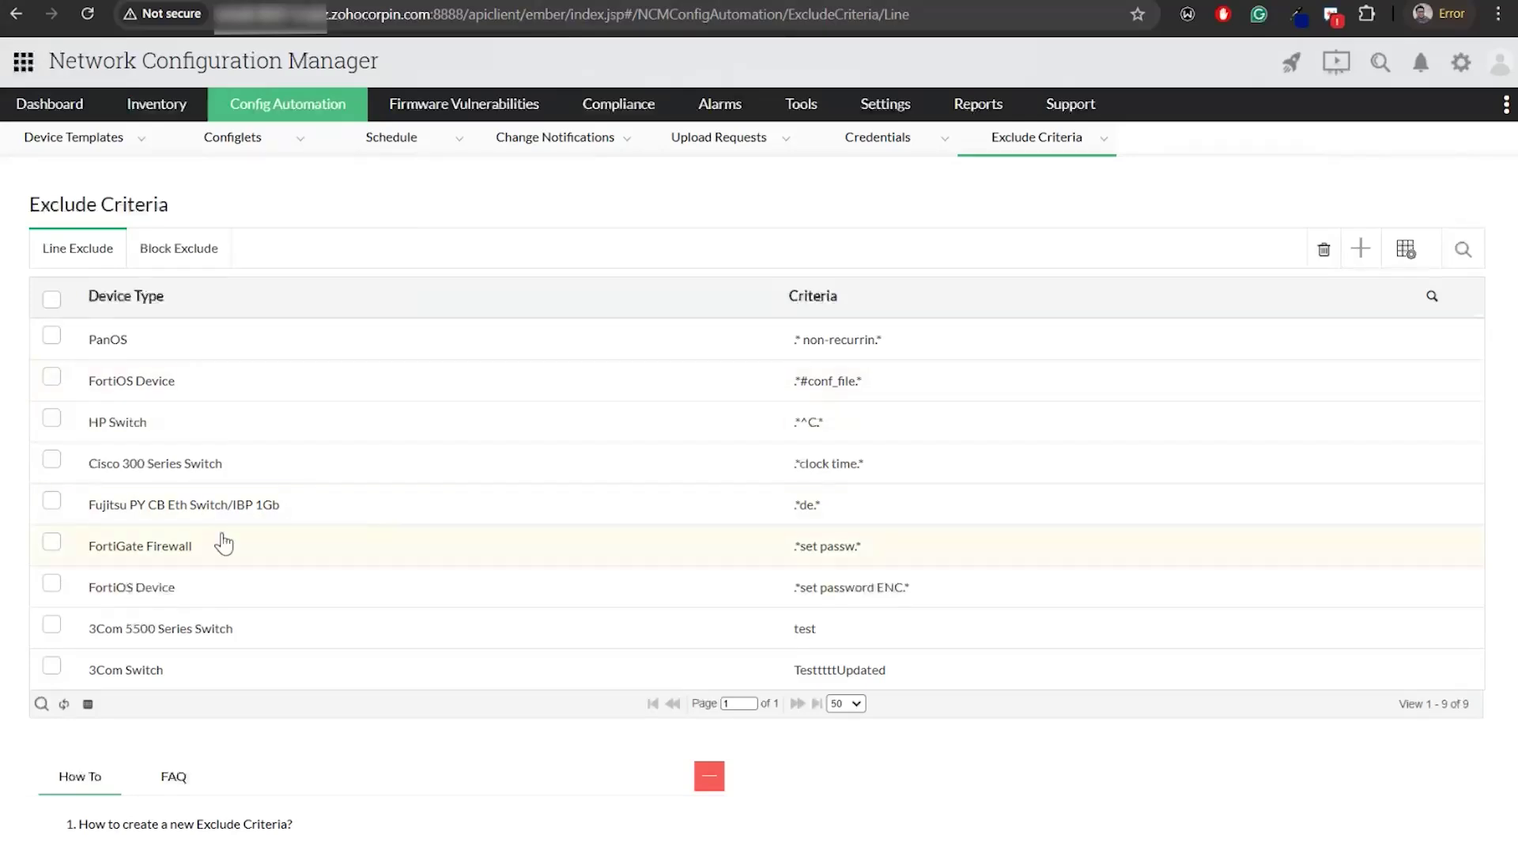
click(235, 468)
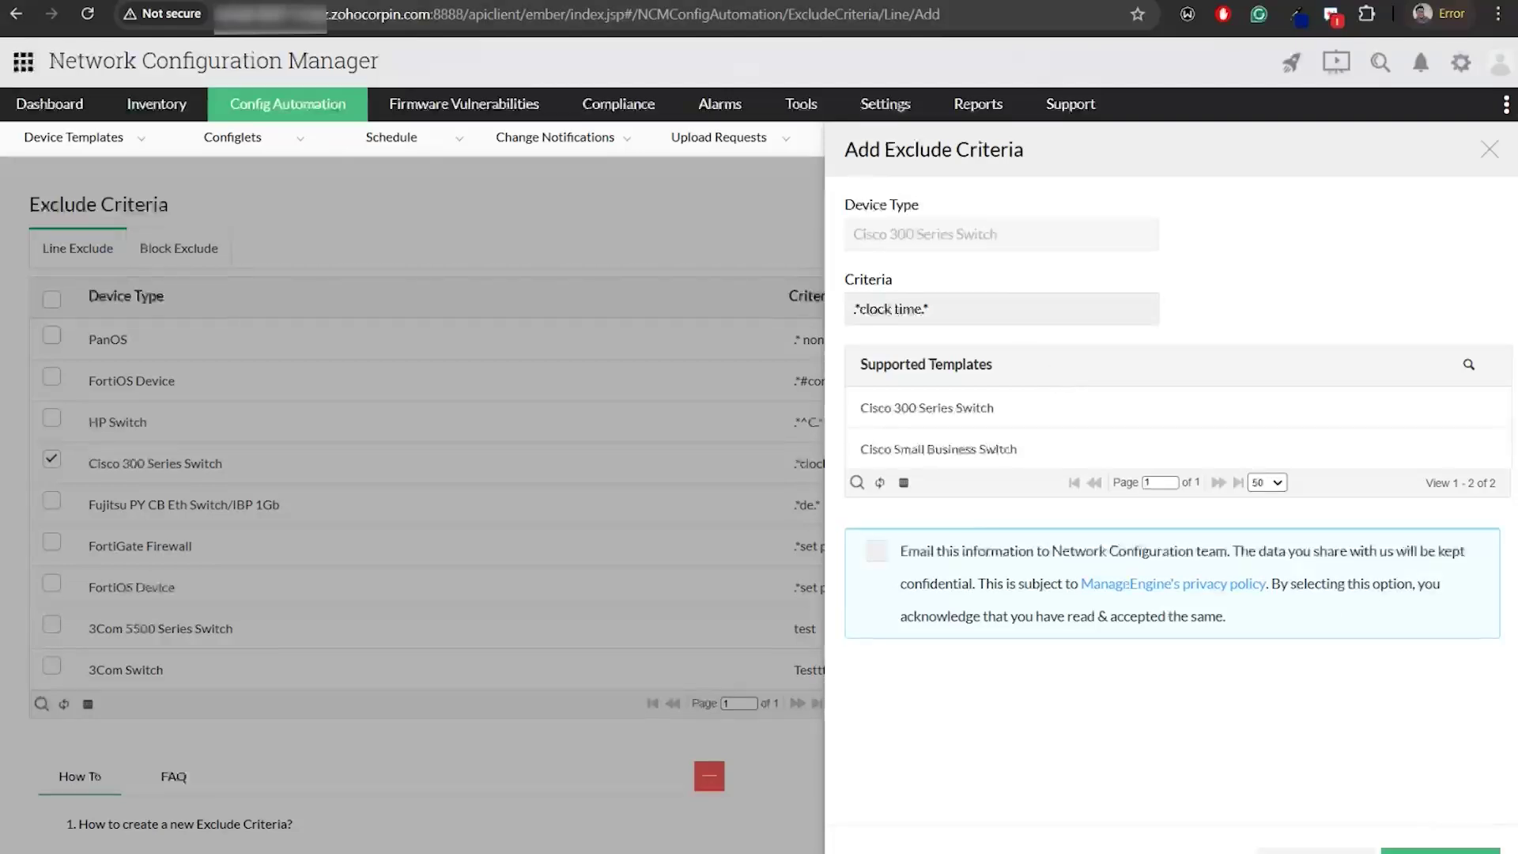
click(1441, 850)
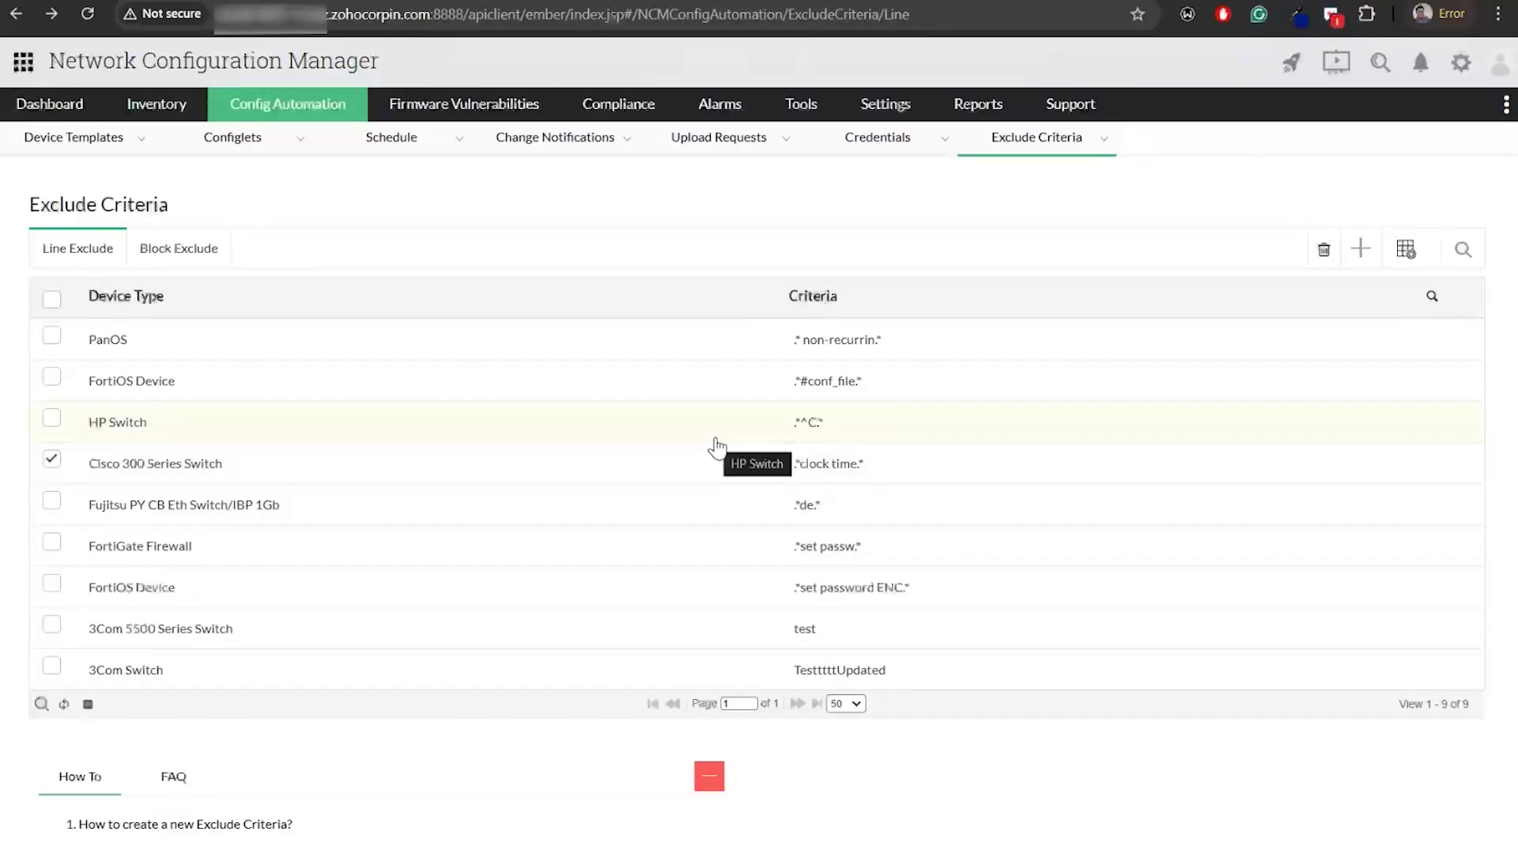
Save the Test block exclude criterion with Additional Block Criteria left as None, then return to the slideshow
click(182, 259)
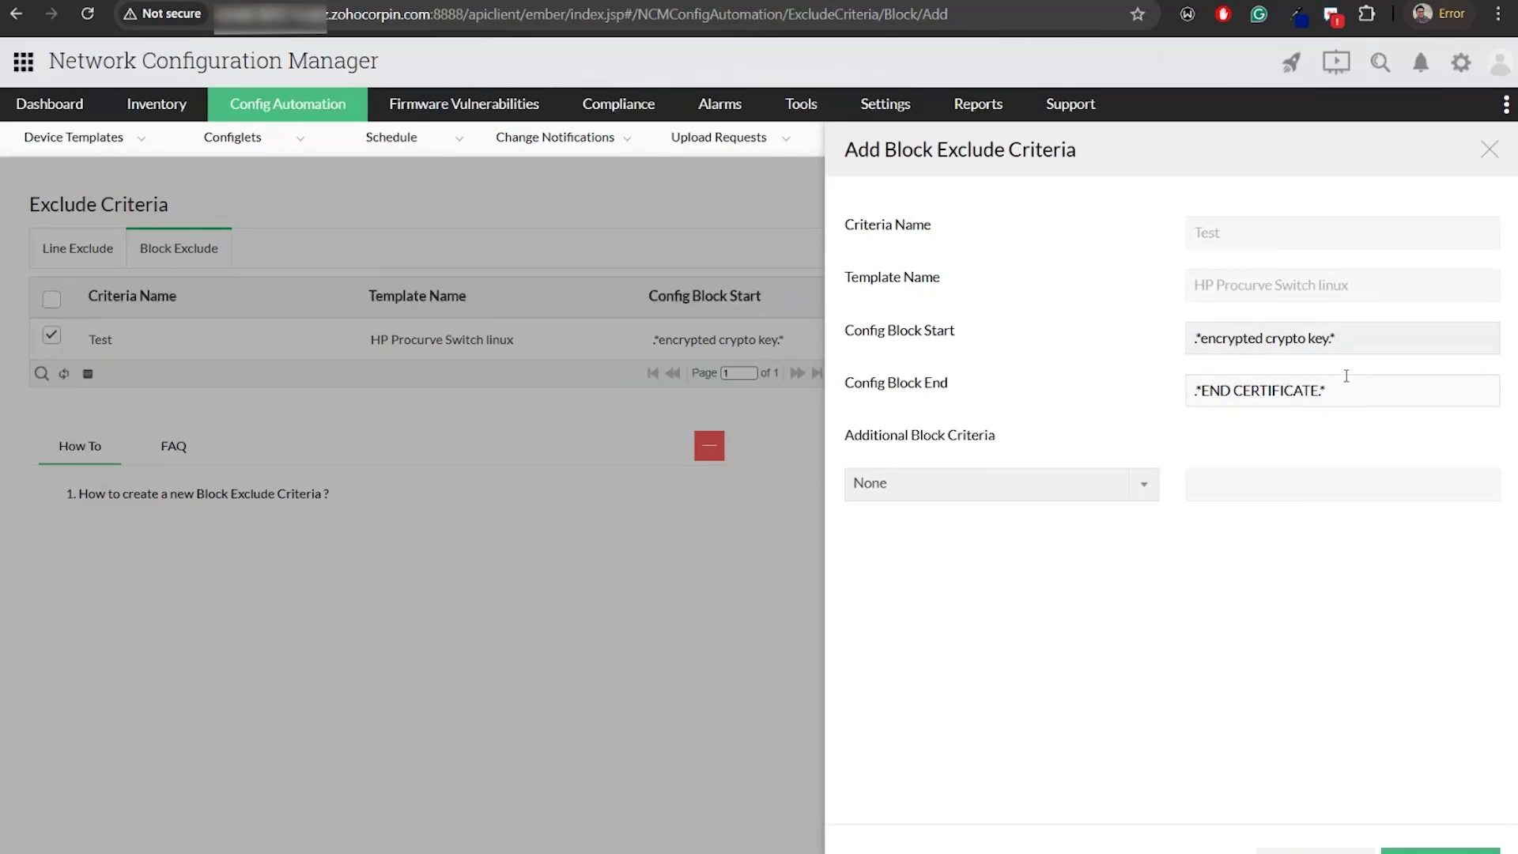
click(994, 484)
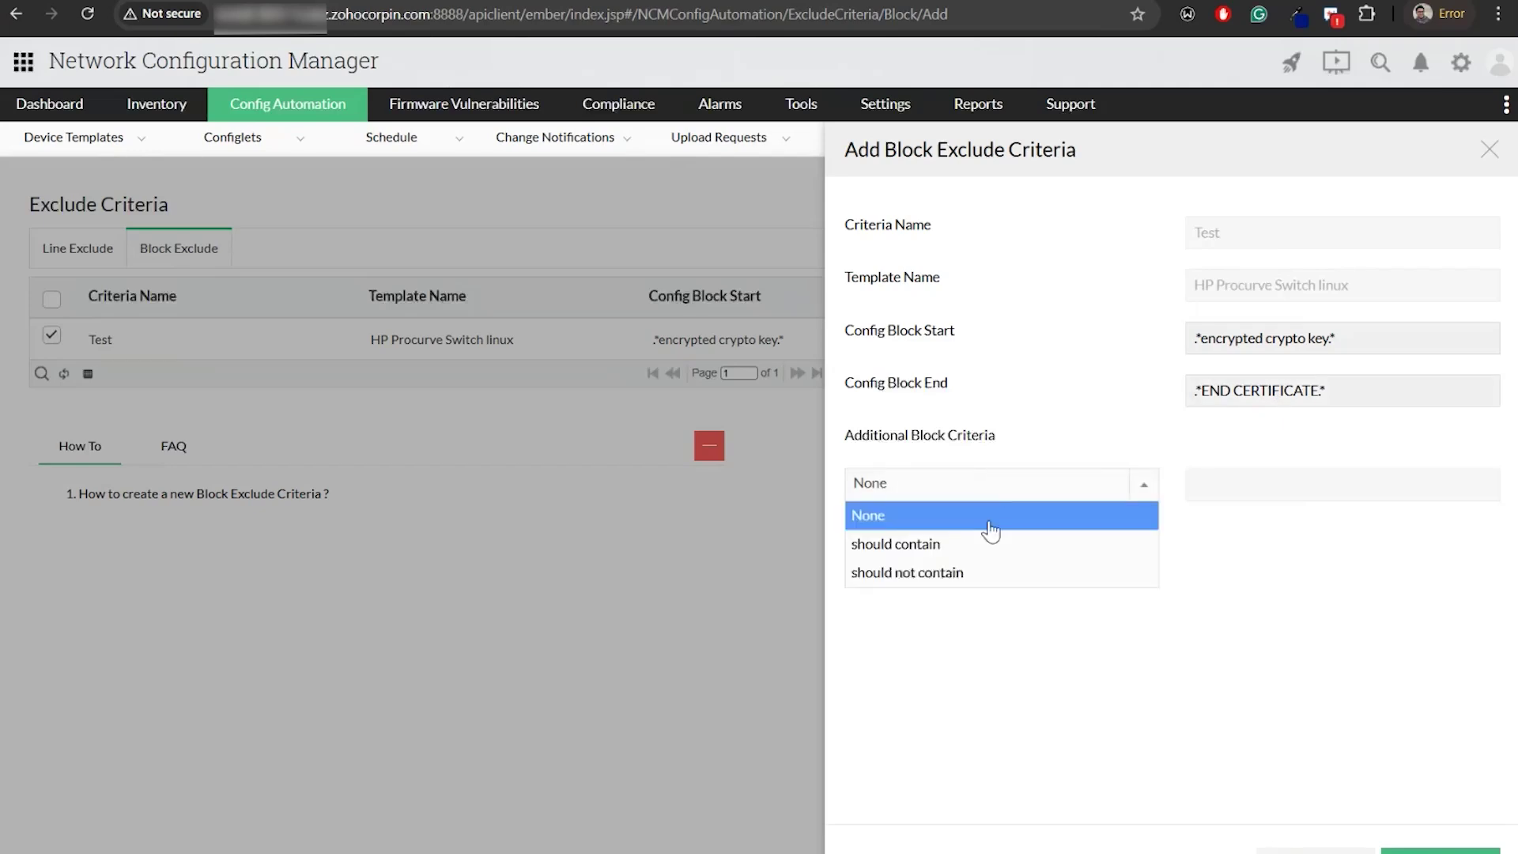
click(1036, 458)
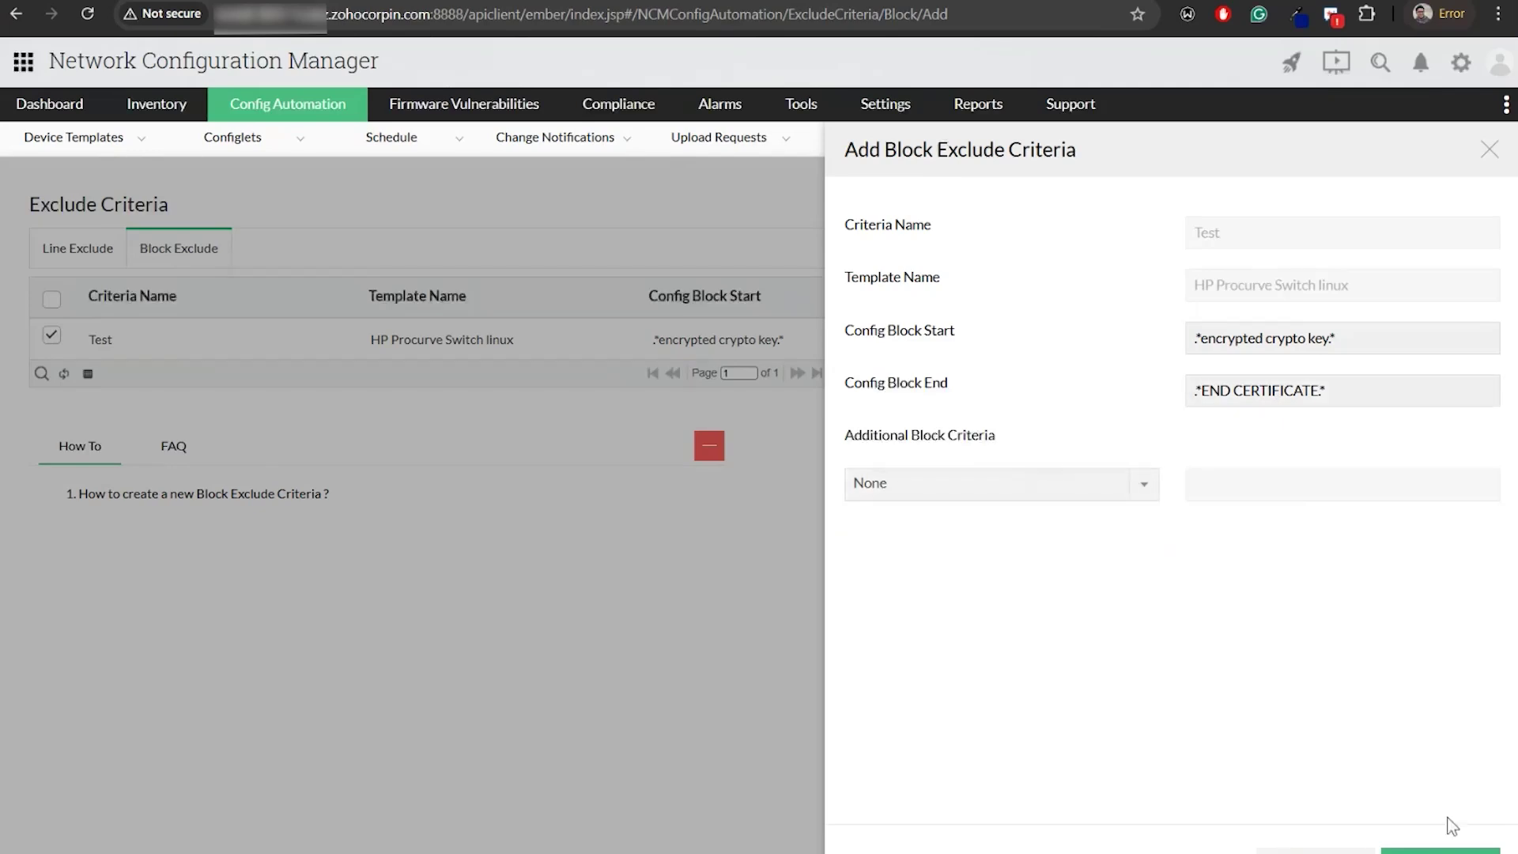
click(1440, 851)
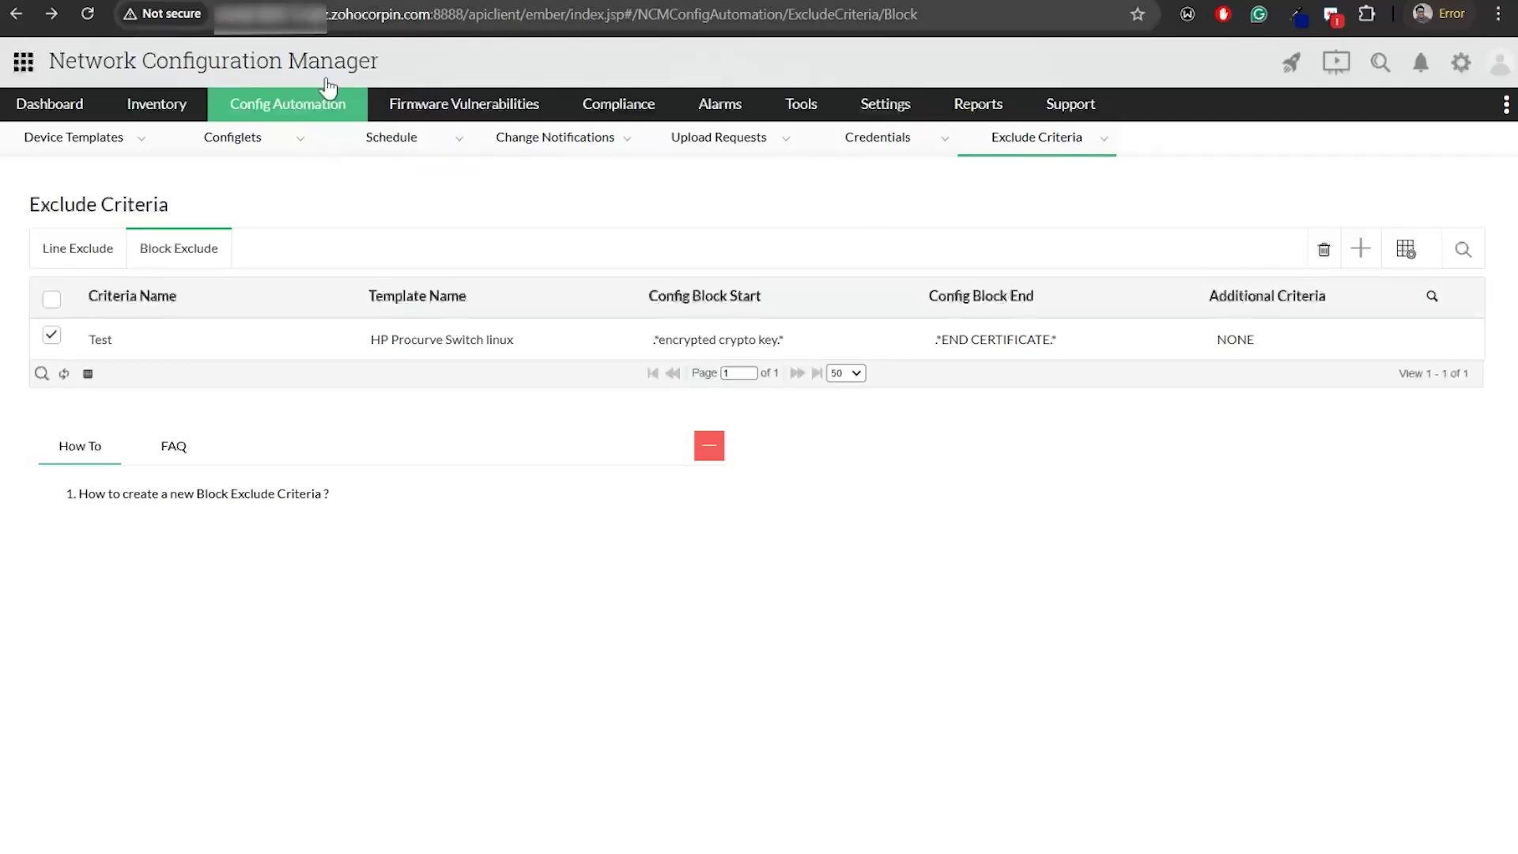
mouse_move(343, 156)
key(alt+Tab)
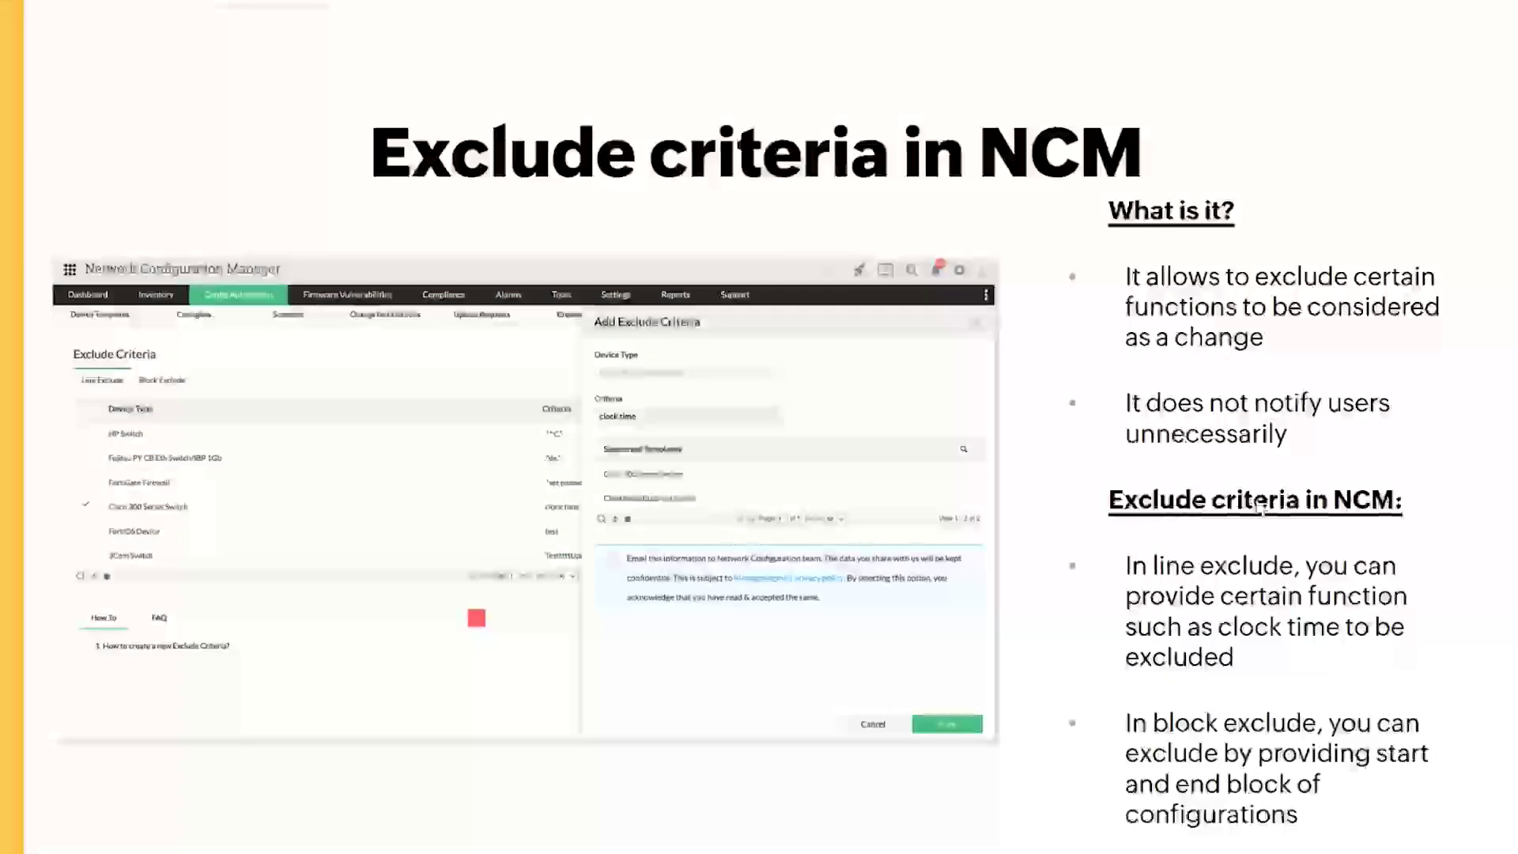
Advance the slides to 'Alarms in NCM', then return to the Block Exclude list
click(1255, 508)
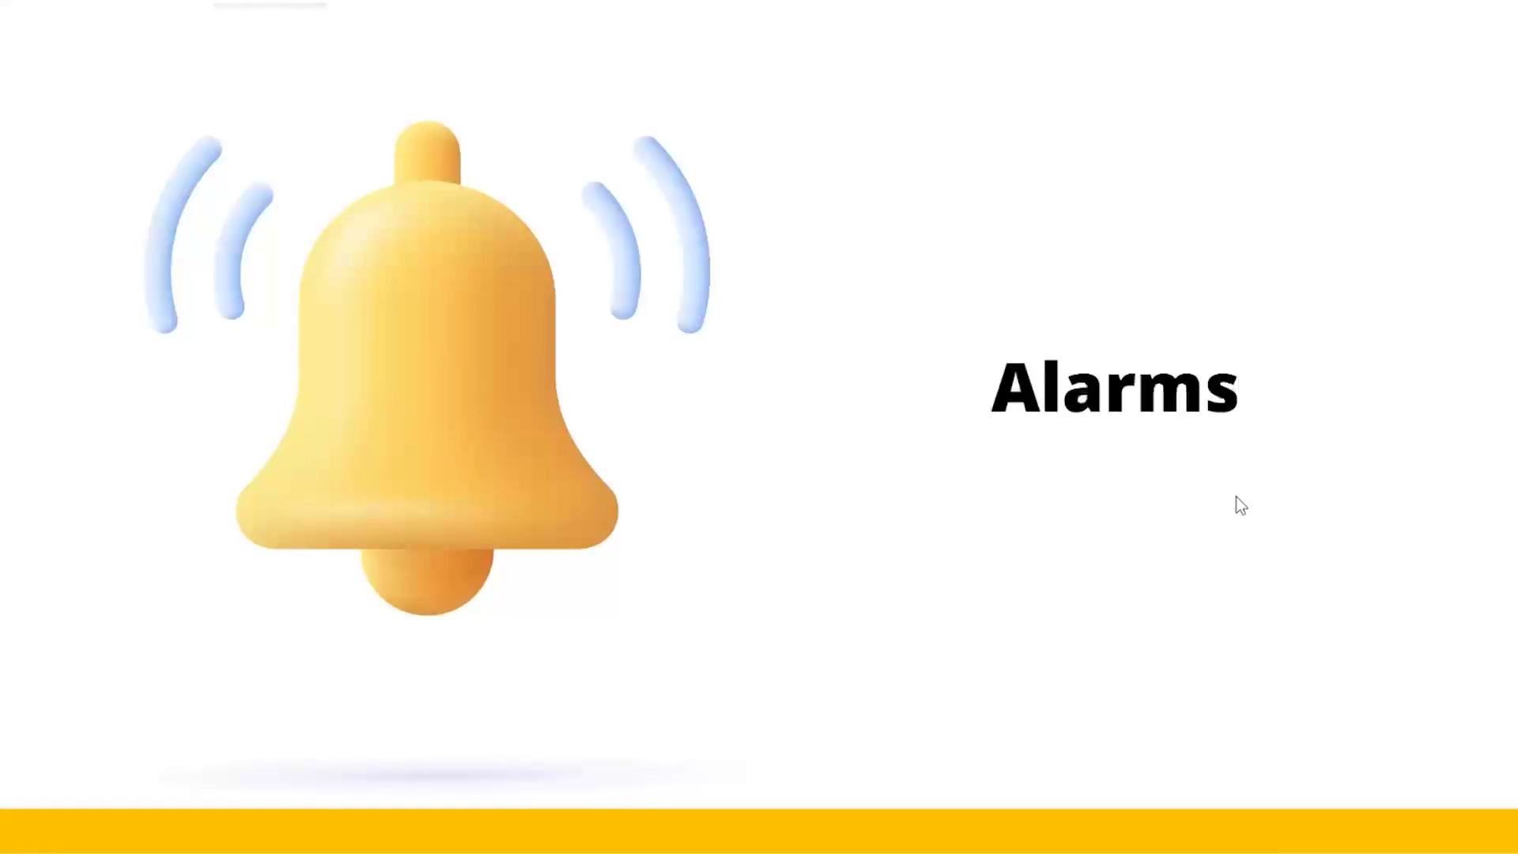
click(1204, 489)
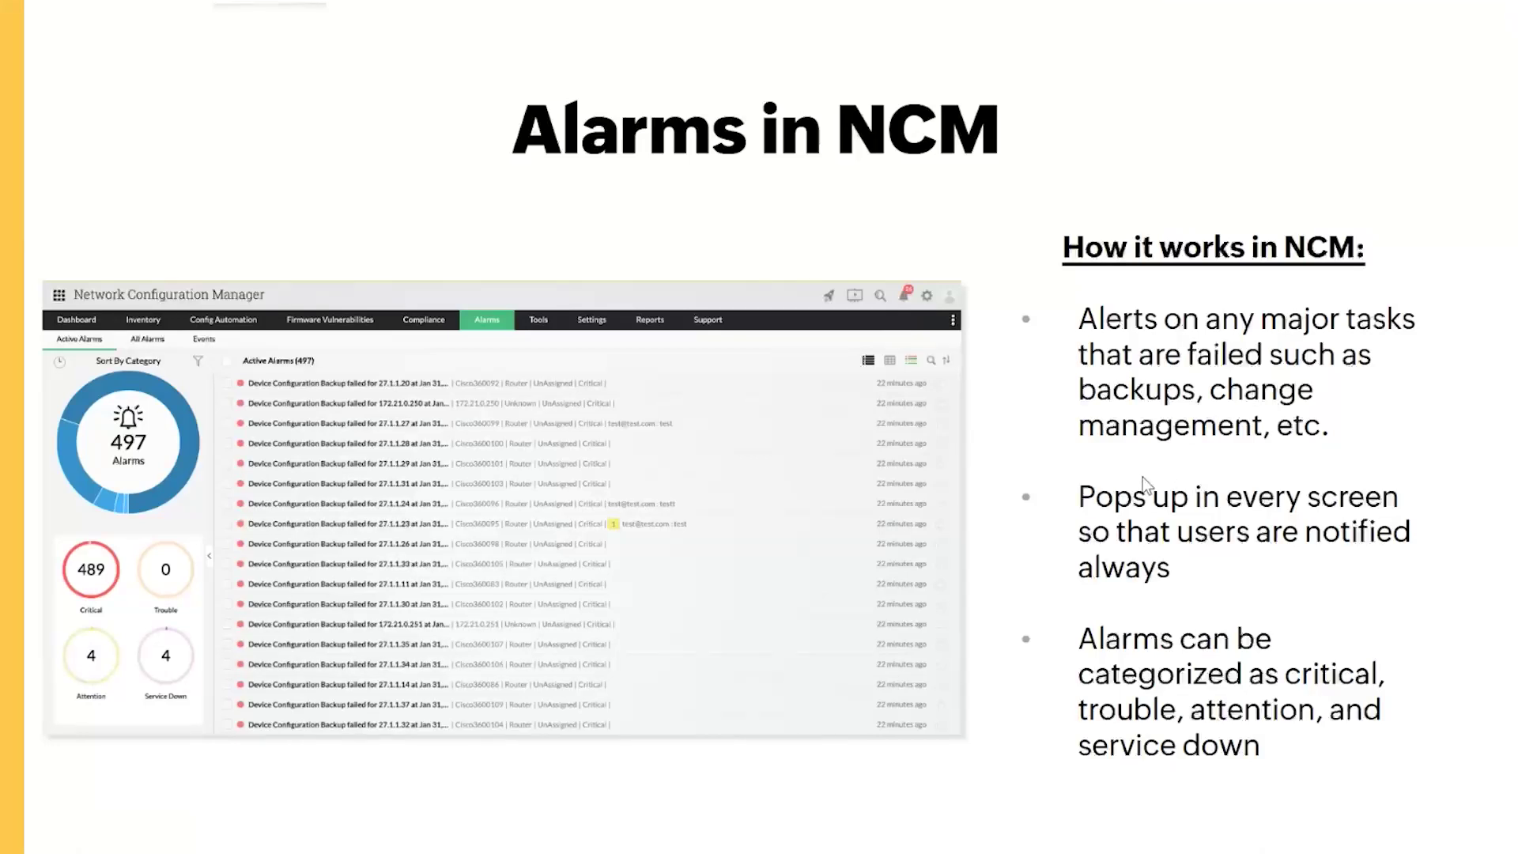
key(alt+Tab)
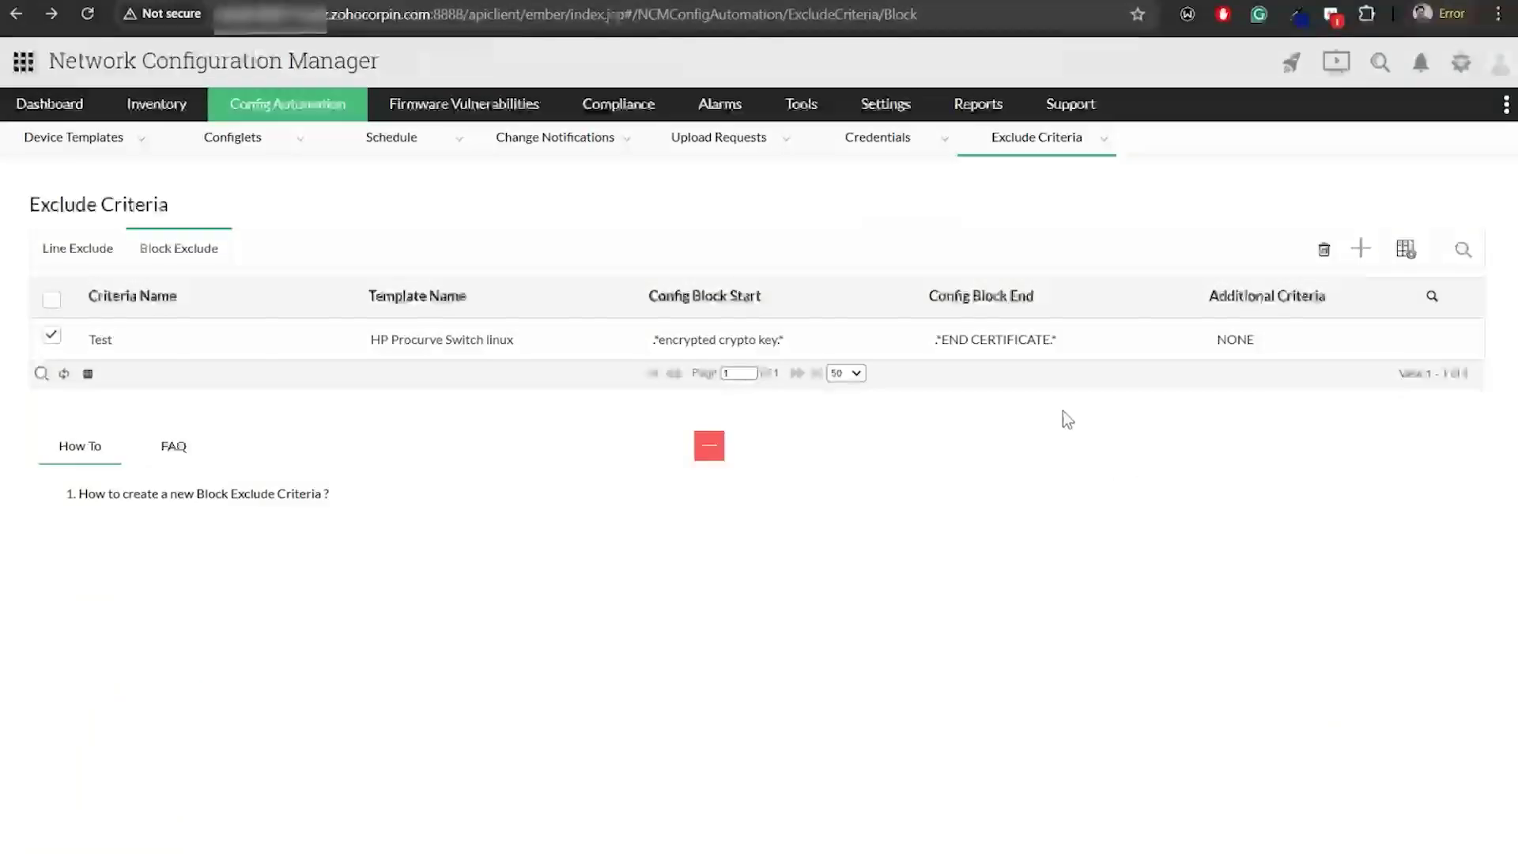
Show Active Alarms (2189) with the Sort By Severity chart expanded beside the list
mouse_move(717, 117)
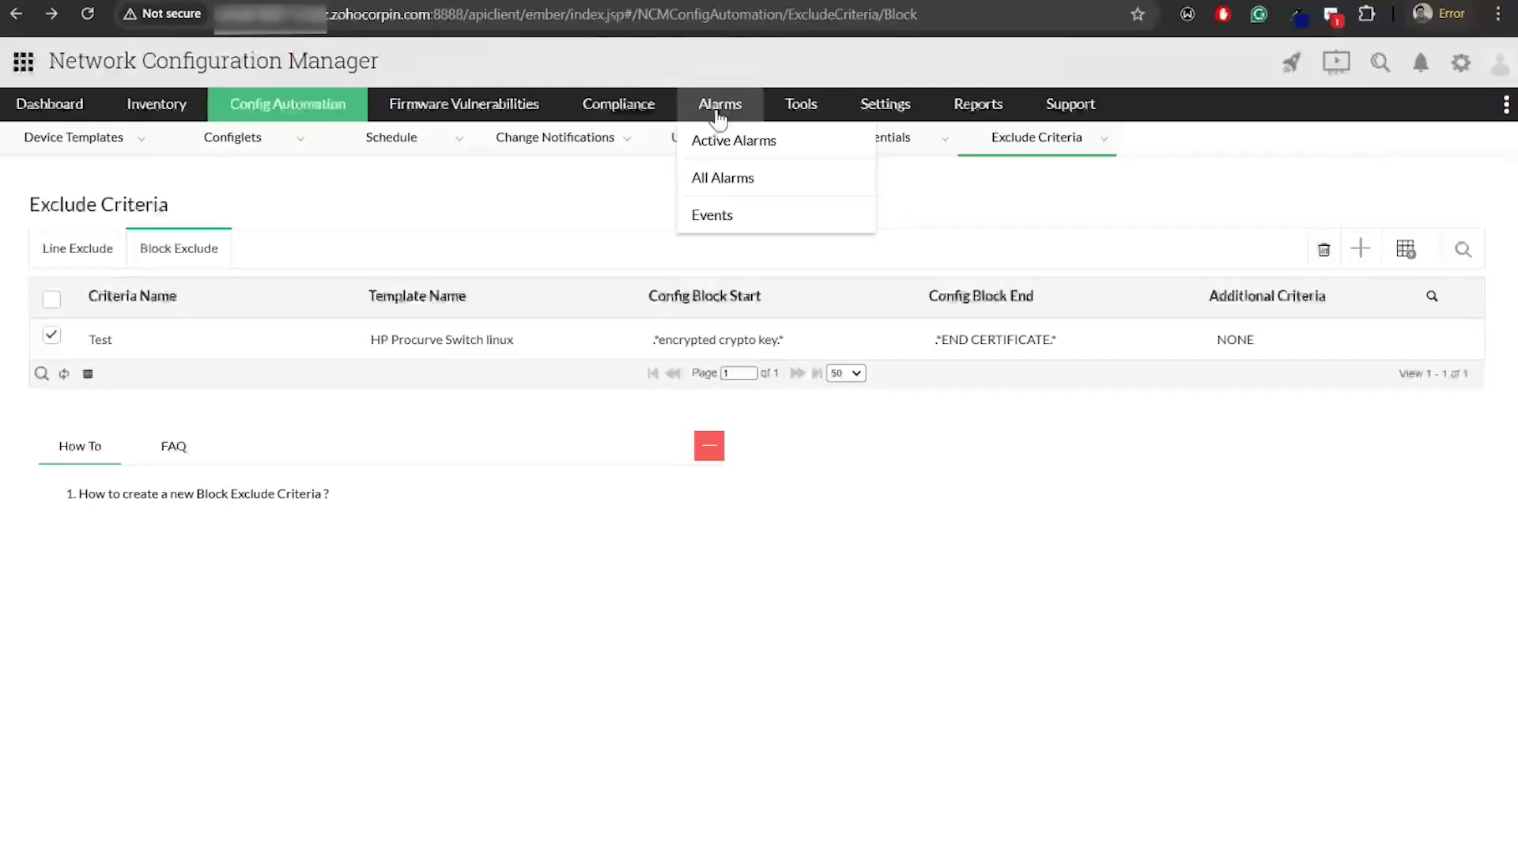
click(715, 141)
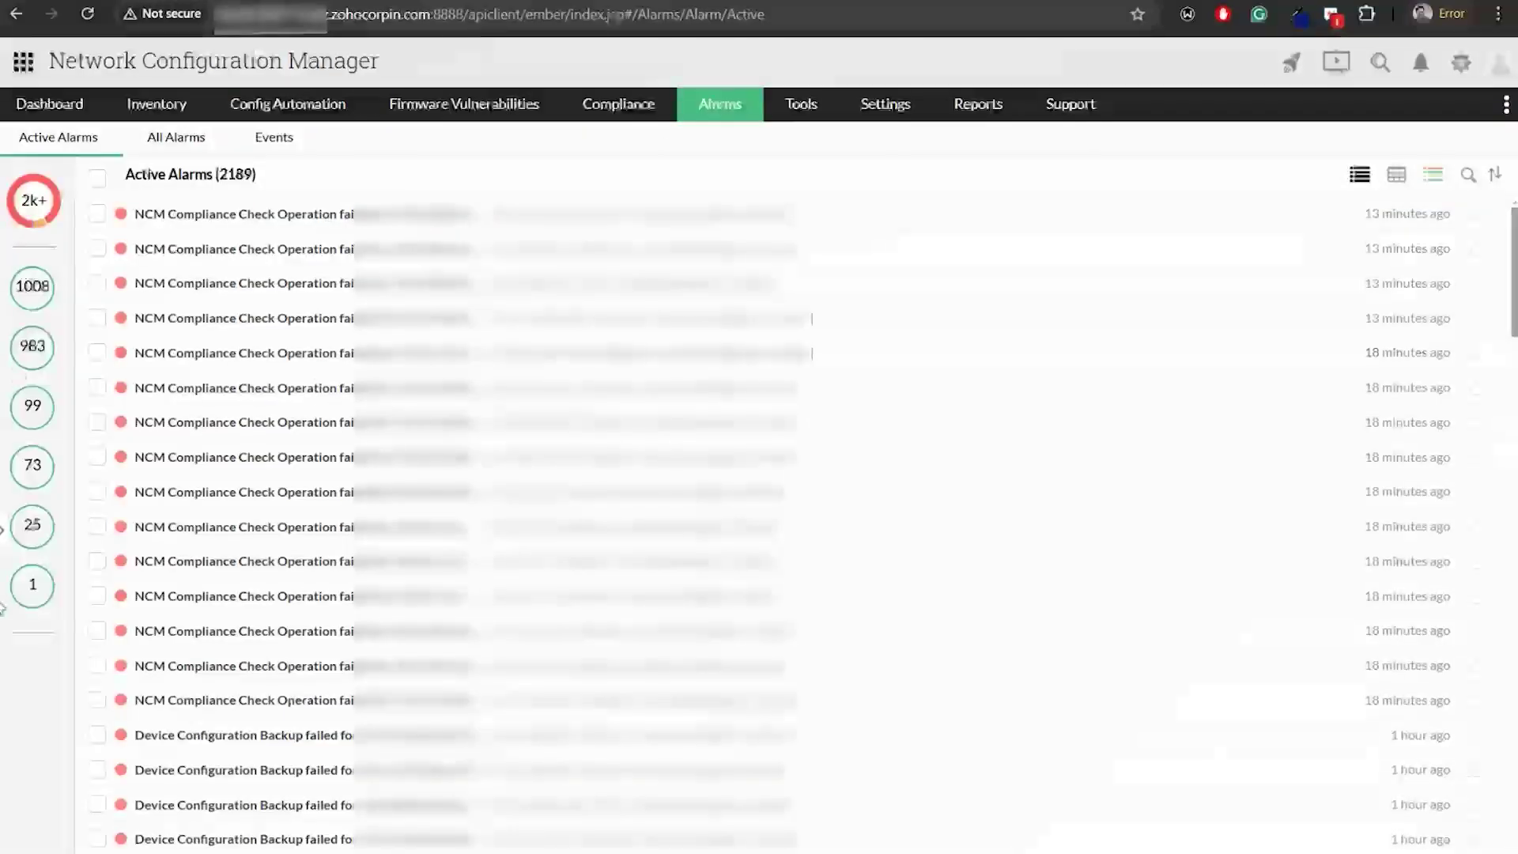
click(3, 531)
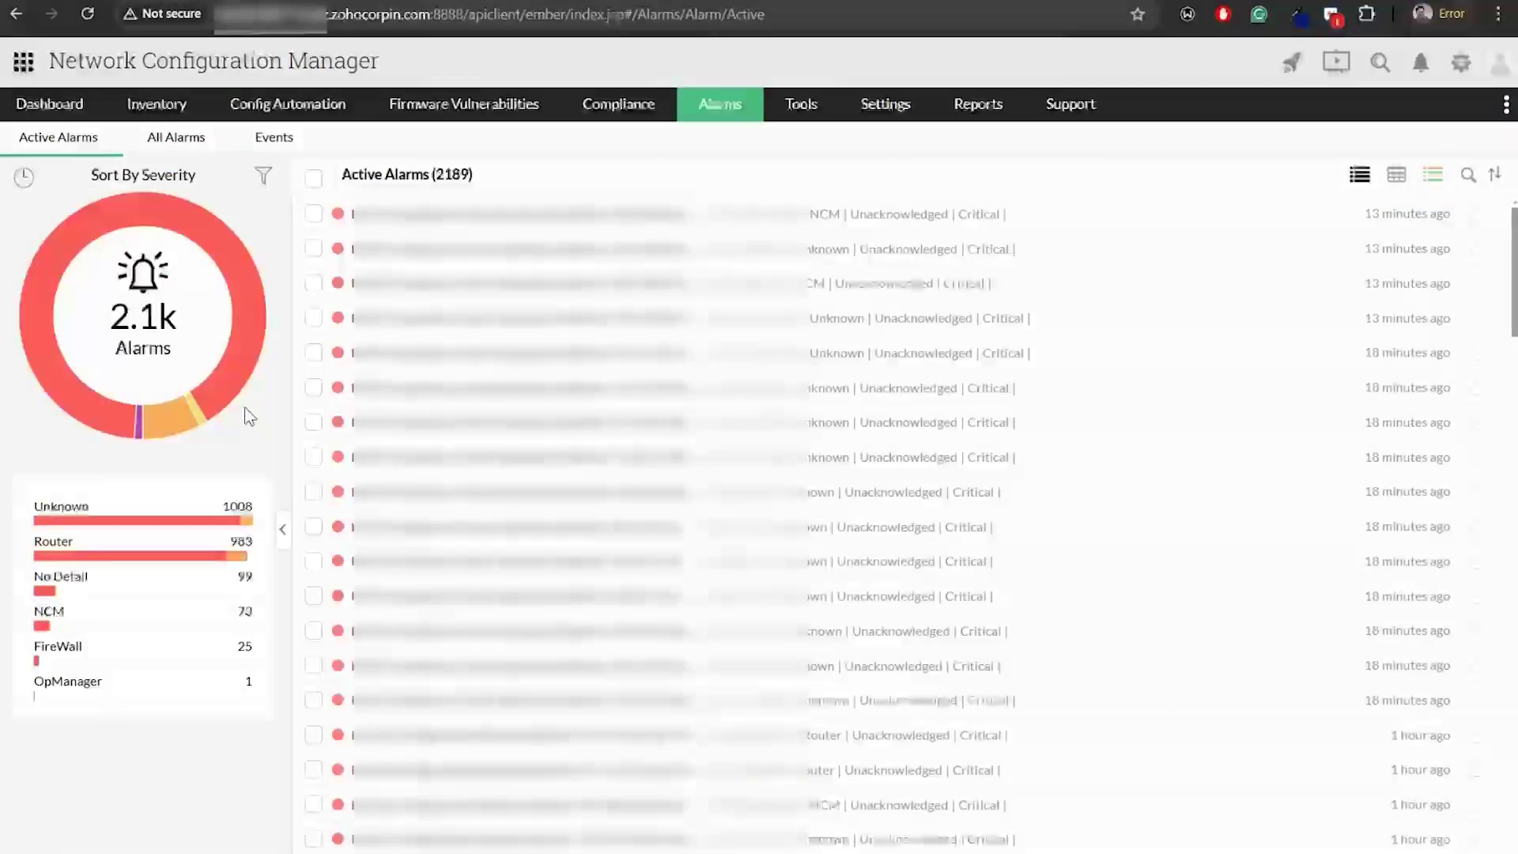
mouse_move(244, 250)
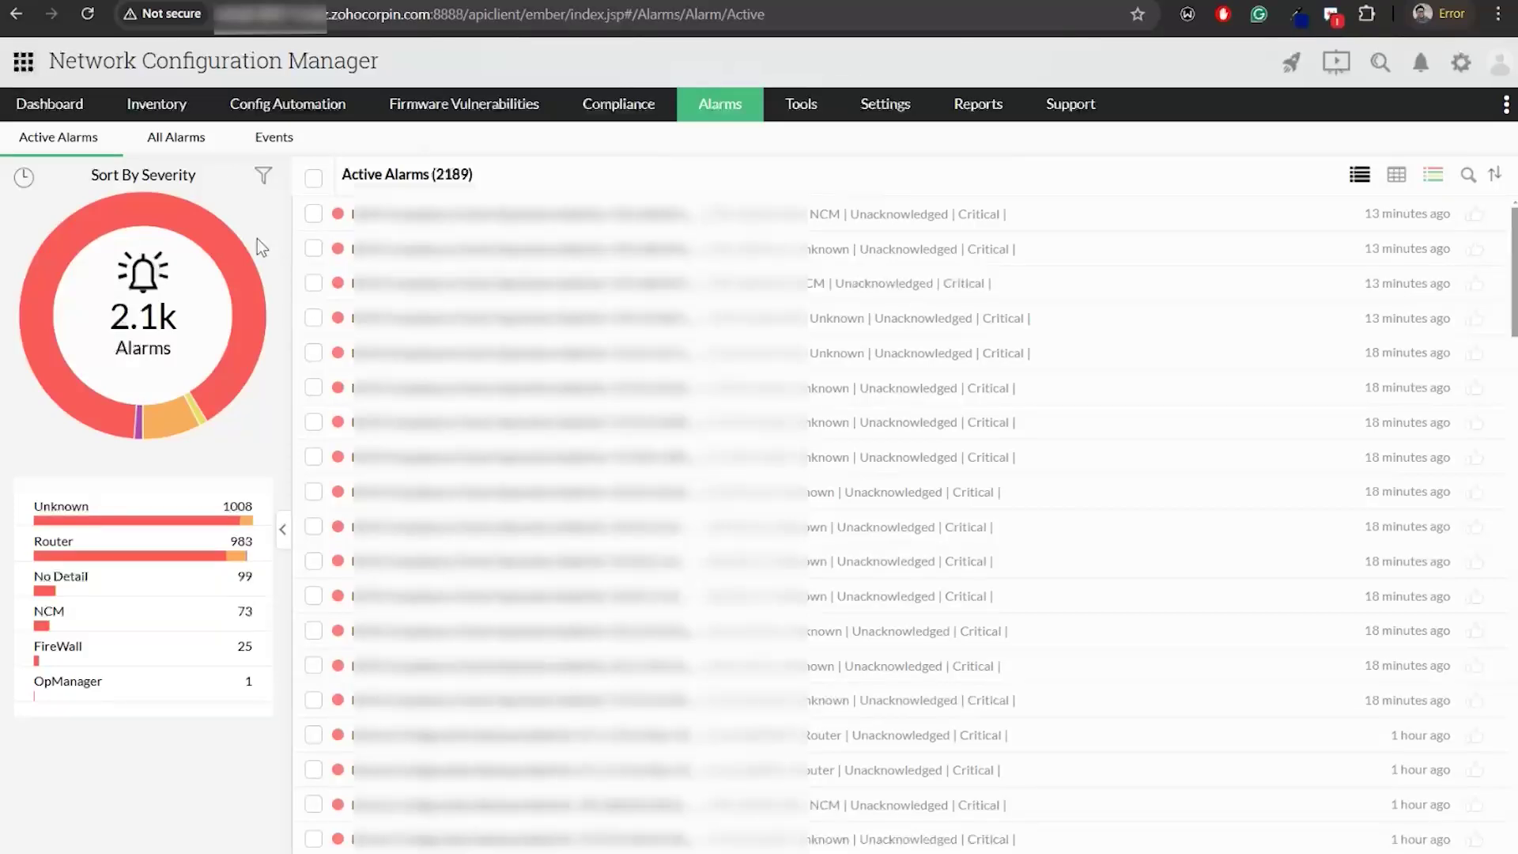
key(alt+Tab)
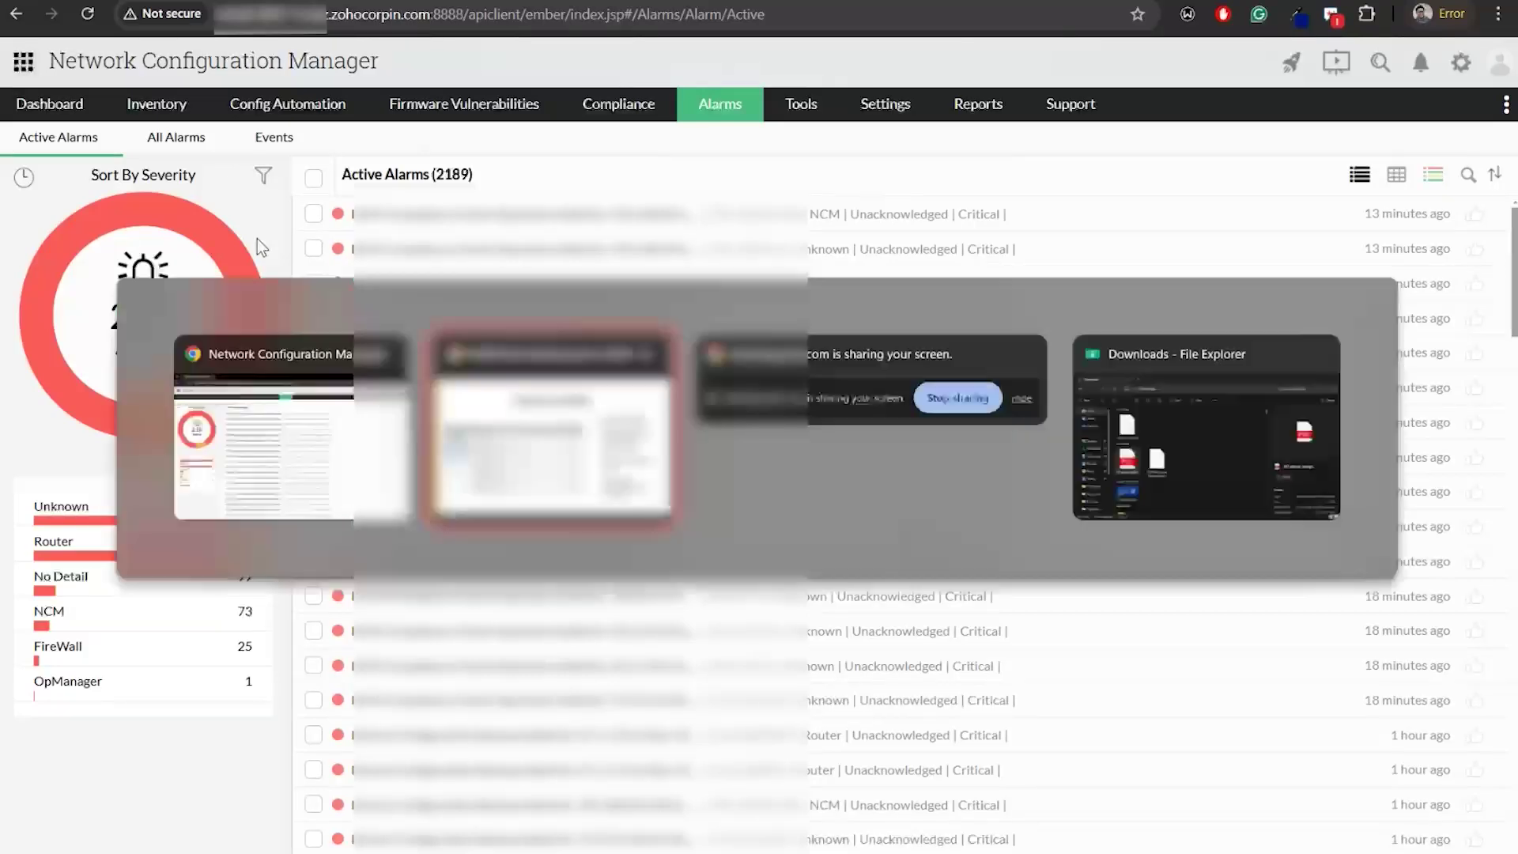
click(1418, 548)
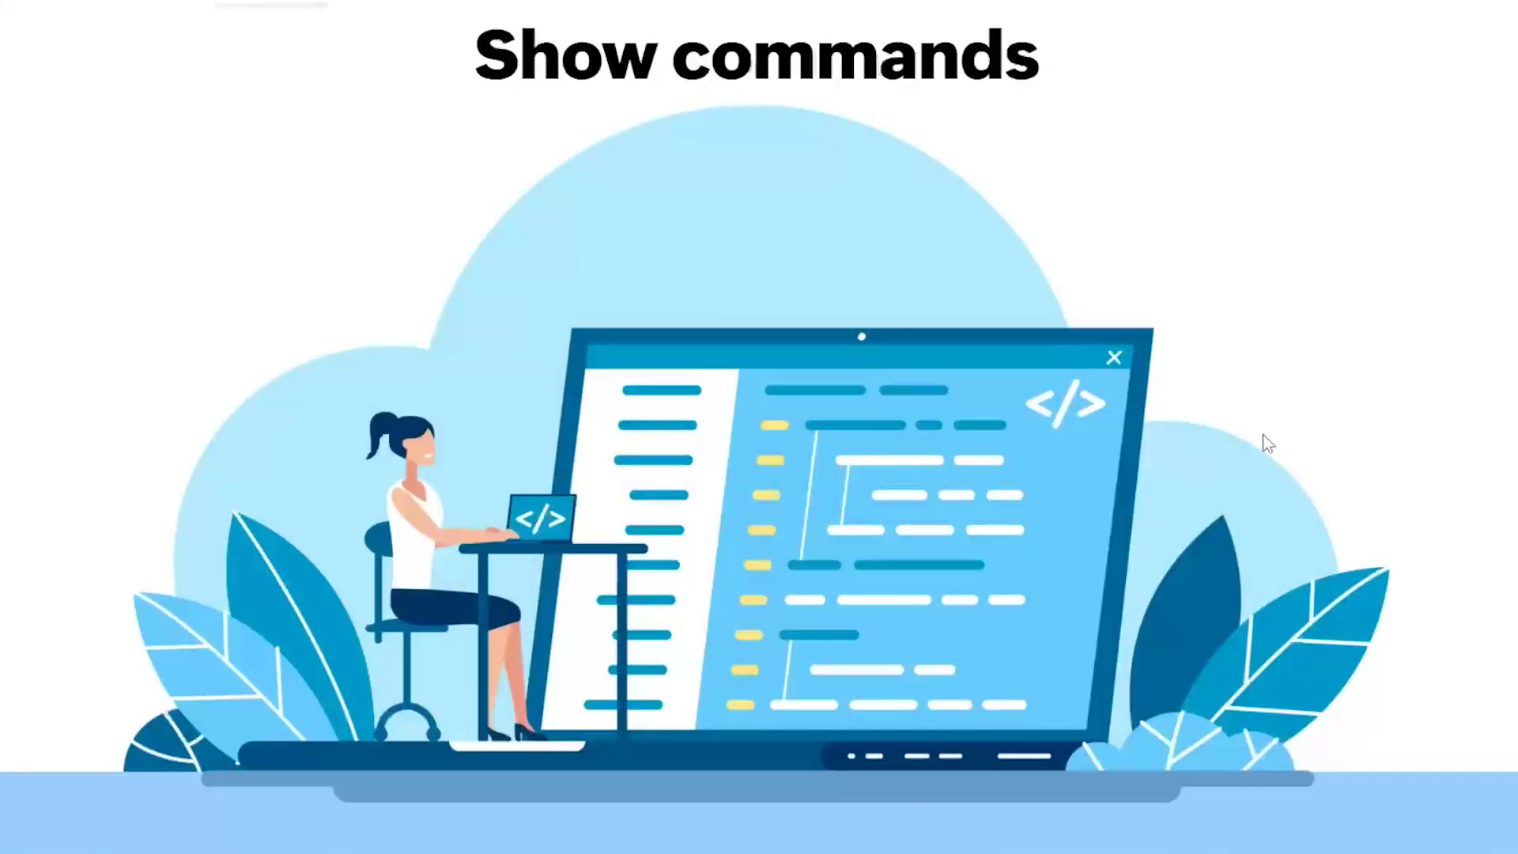
click(1284, 373)
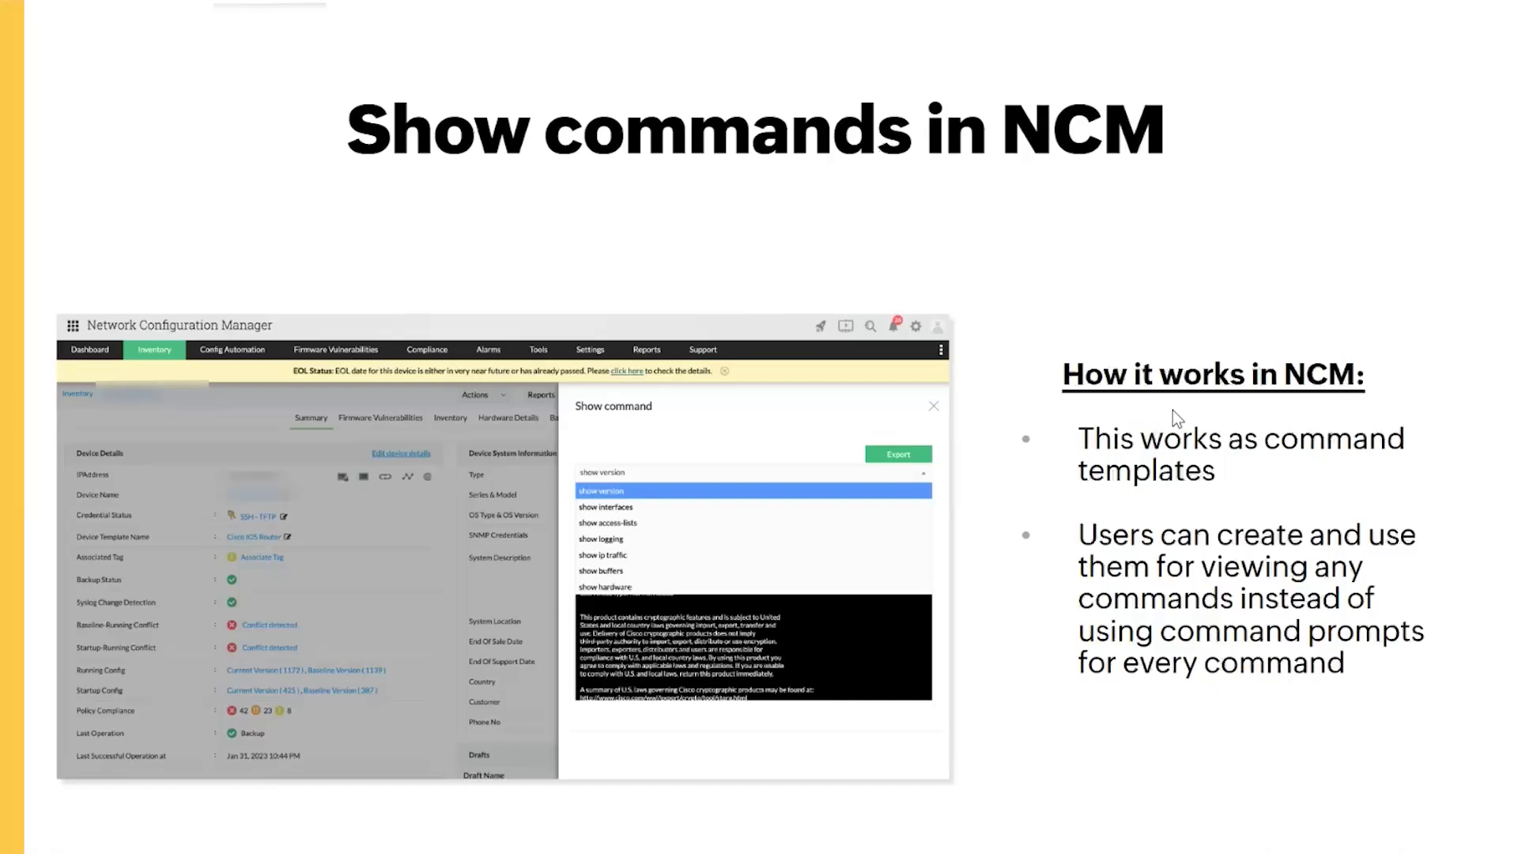
key(alt+Tab)
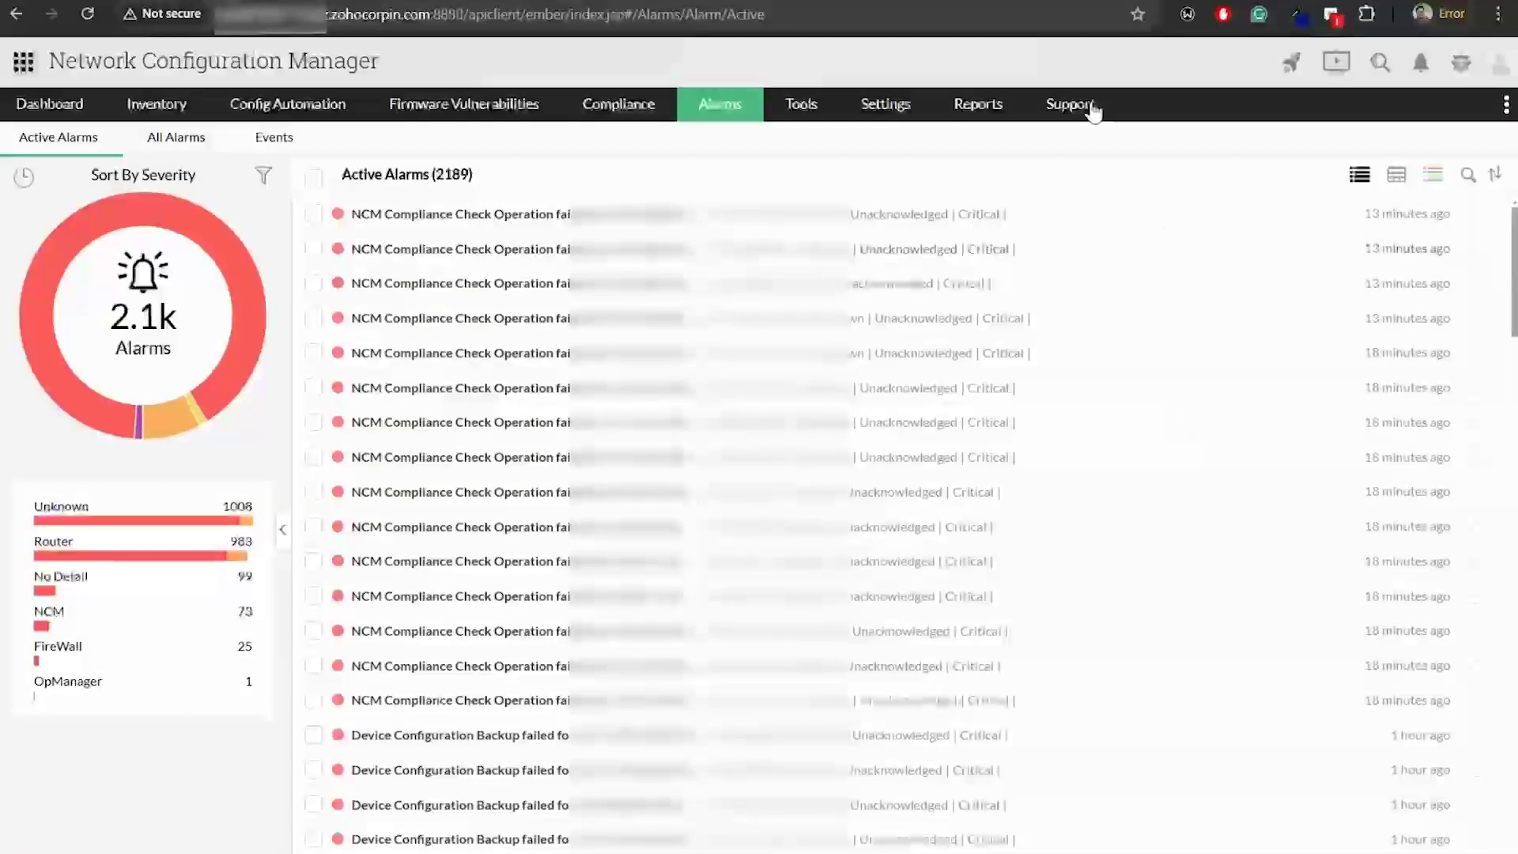
Go to Settings > Device Management > Show Commands to list the show commands
mouse_move(885, 105)
mouse_move(917, 180)
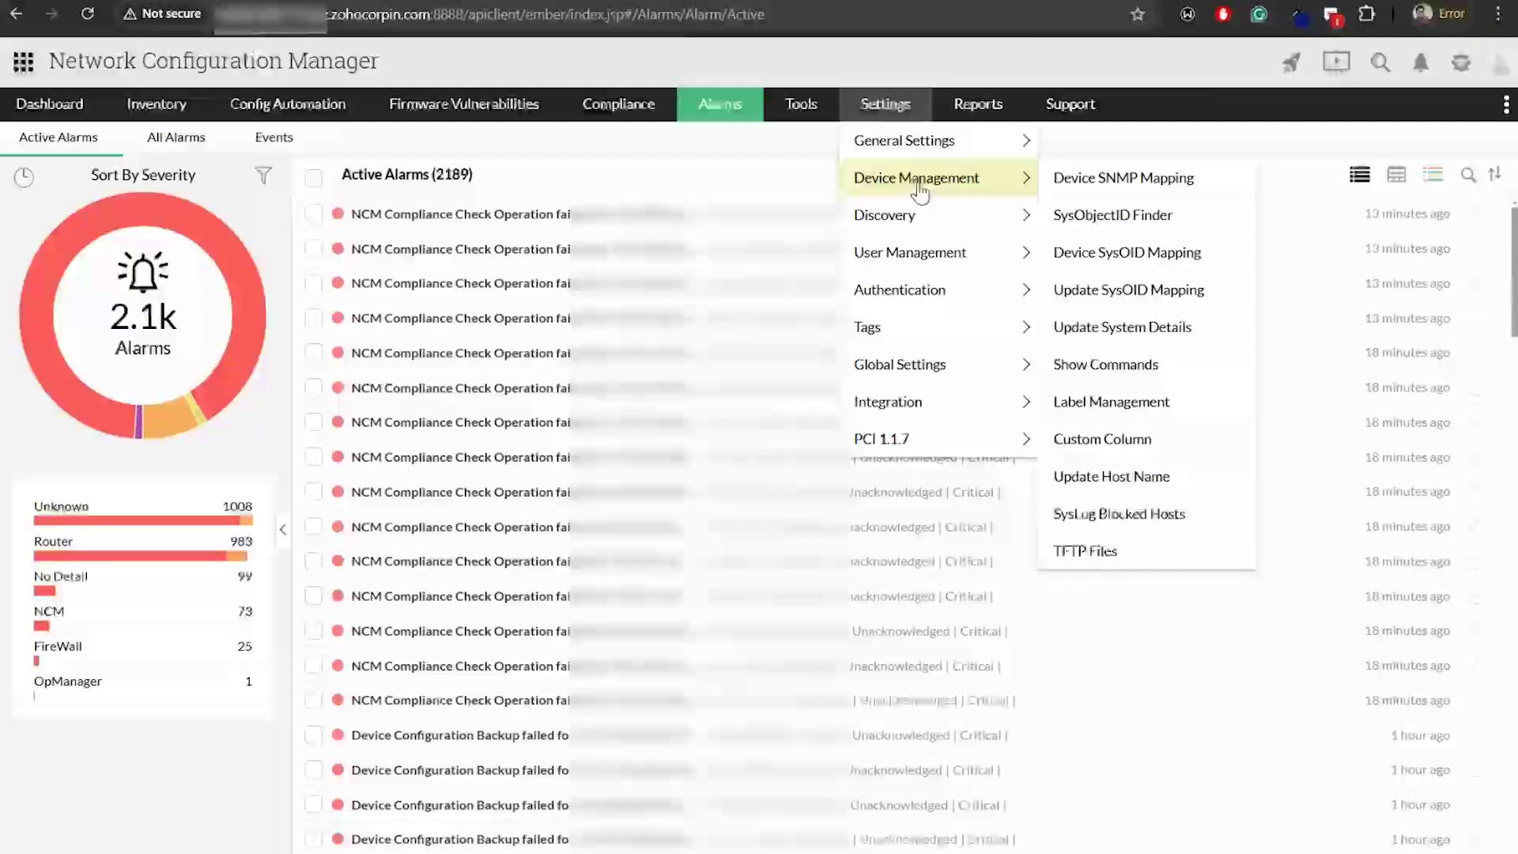
click(1122, 368)
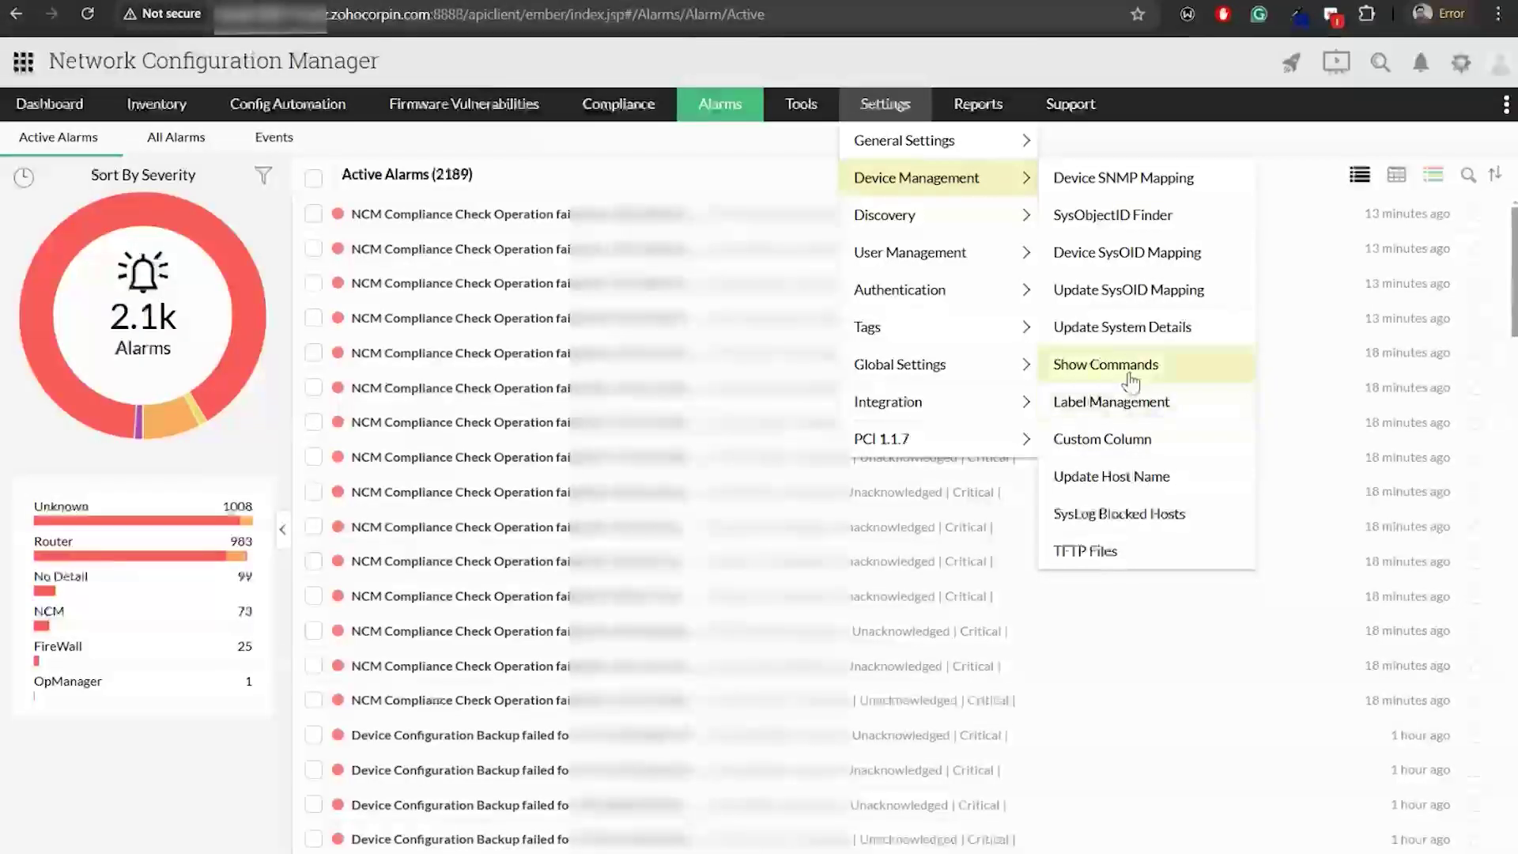
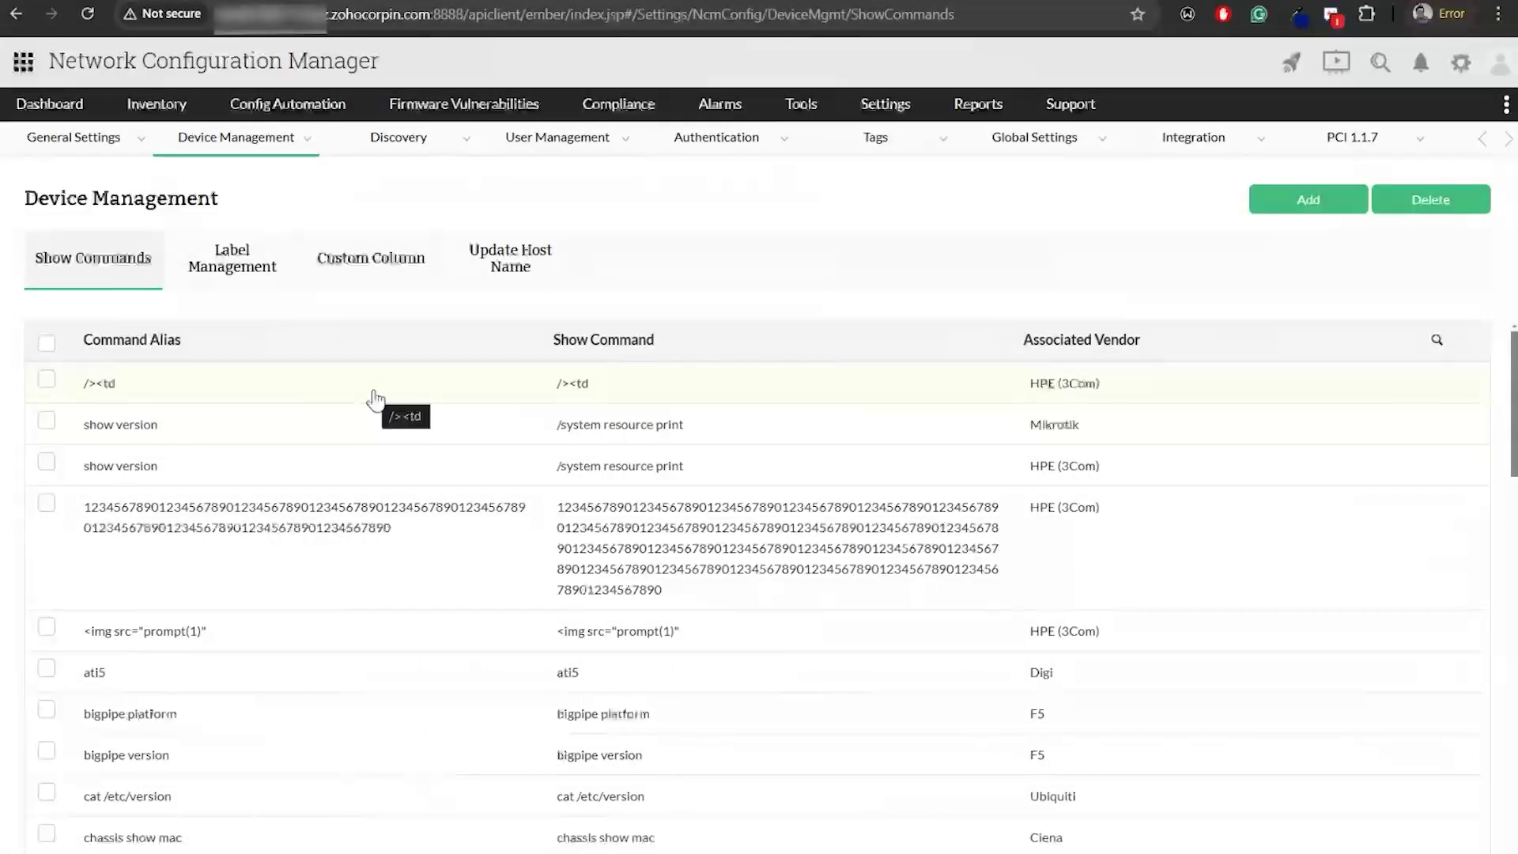
Open the Add Command panel on the Show Commands list
click(1319, 203)
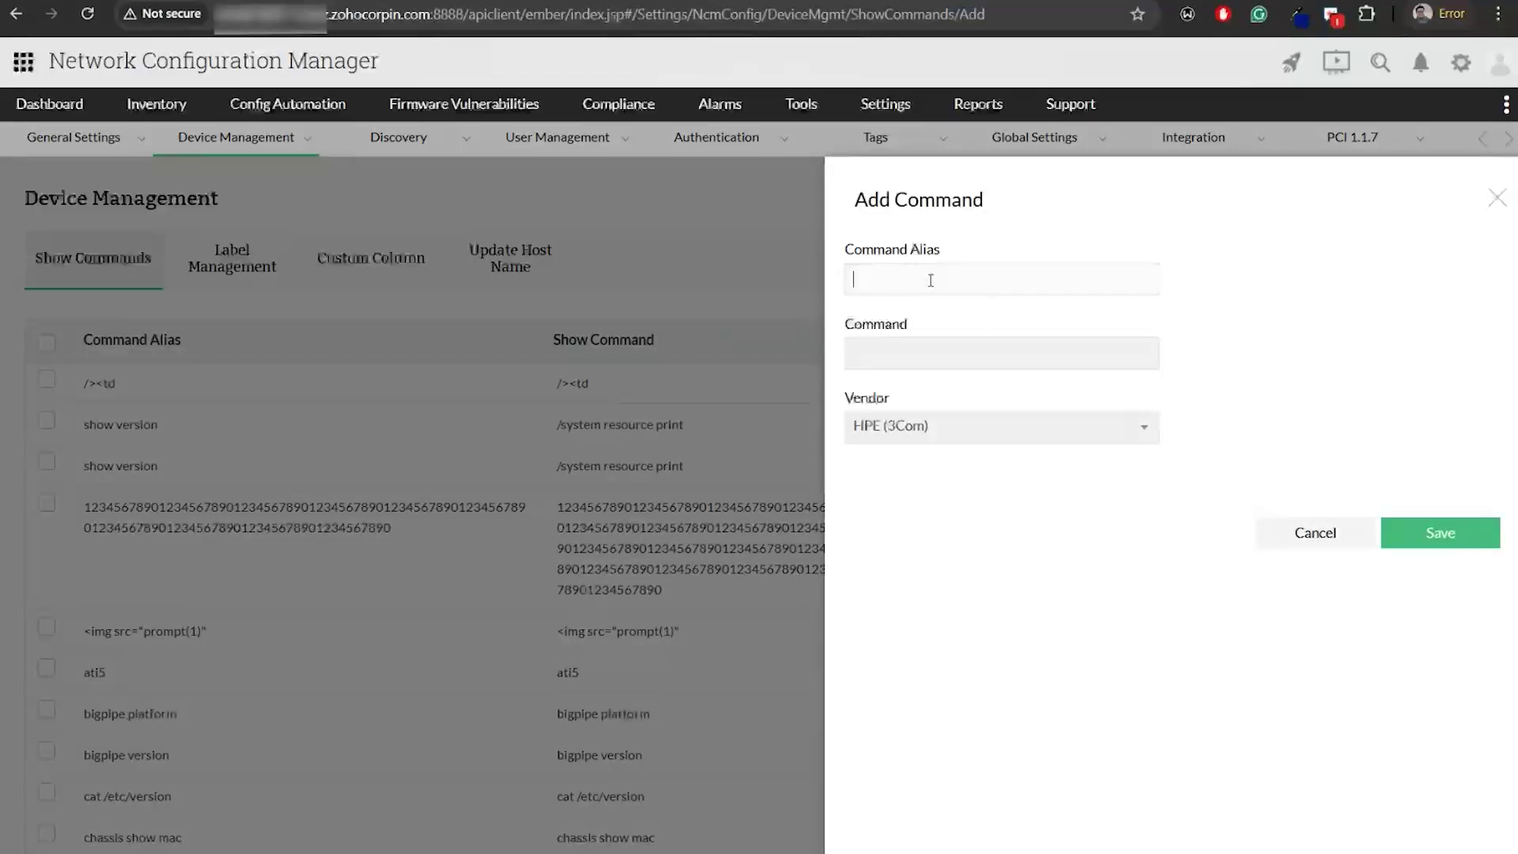
Put the cursor in the Command Alias field, then the Command field, leaving both blank
click(931, 281)
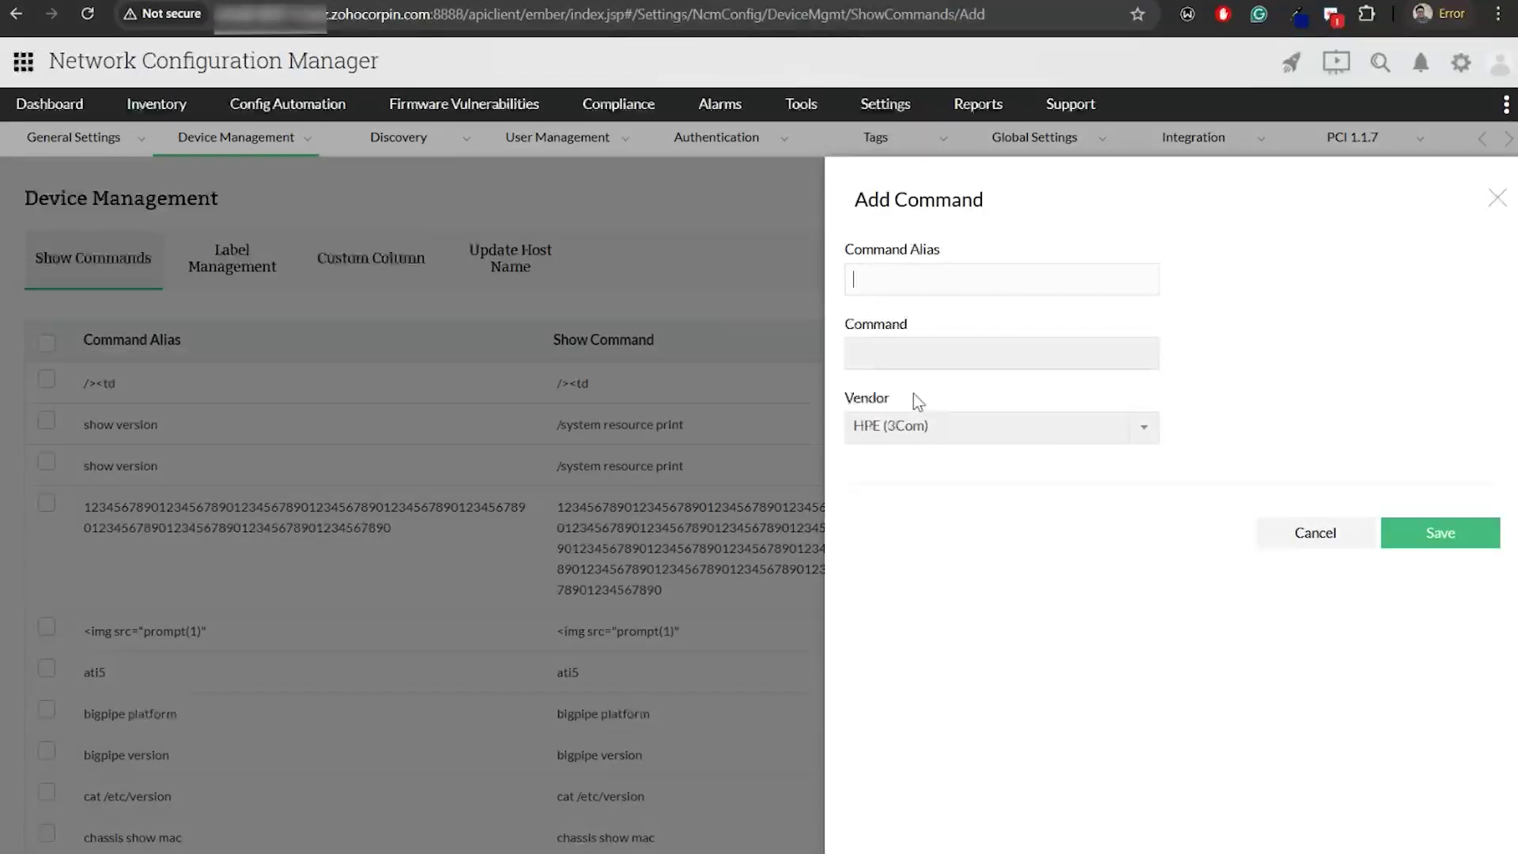
click(931, 350)
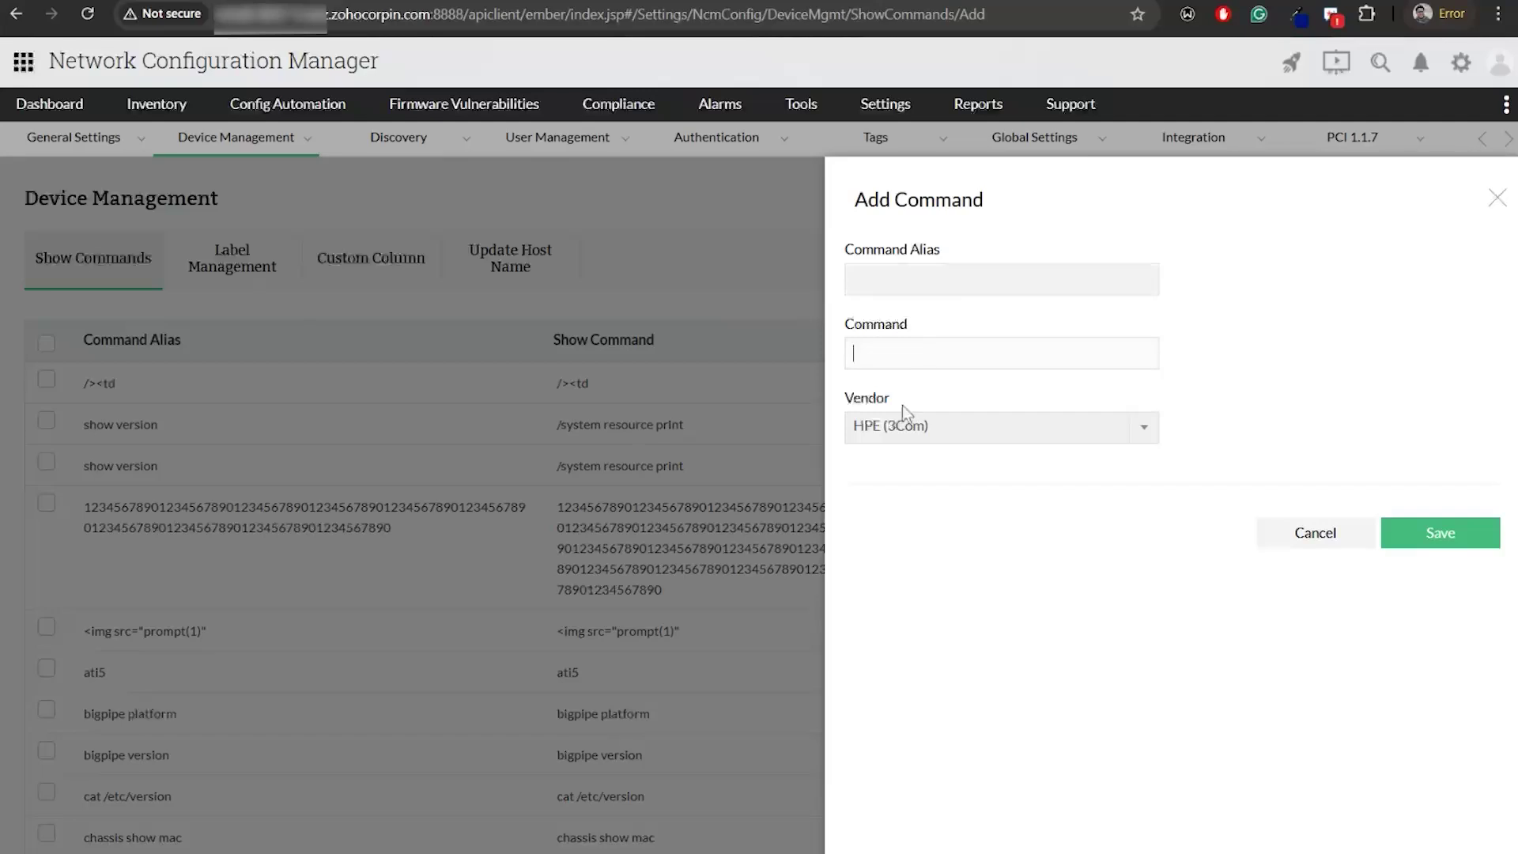
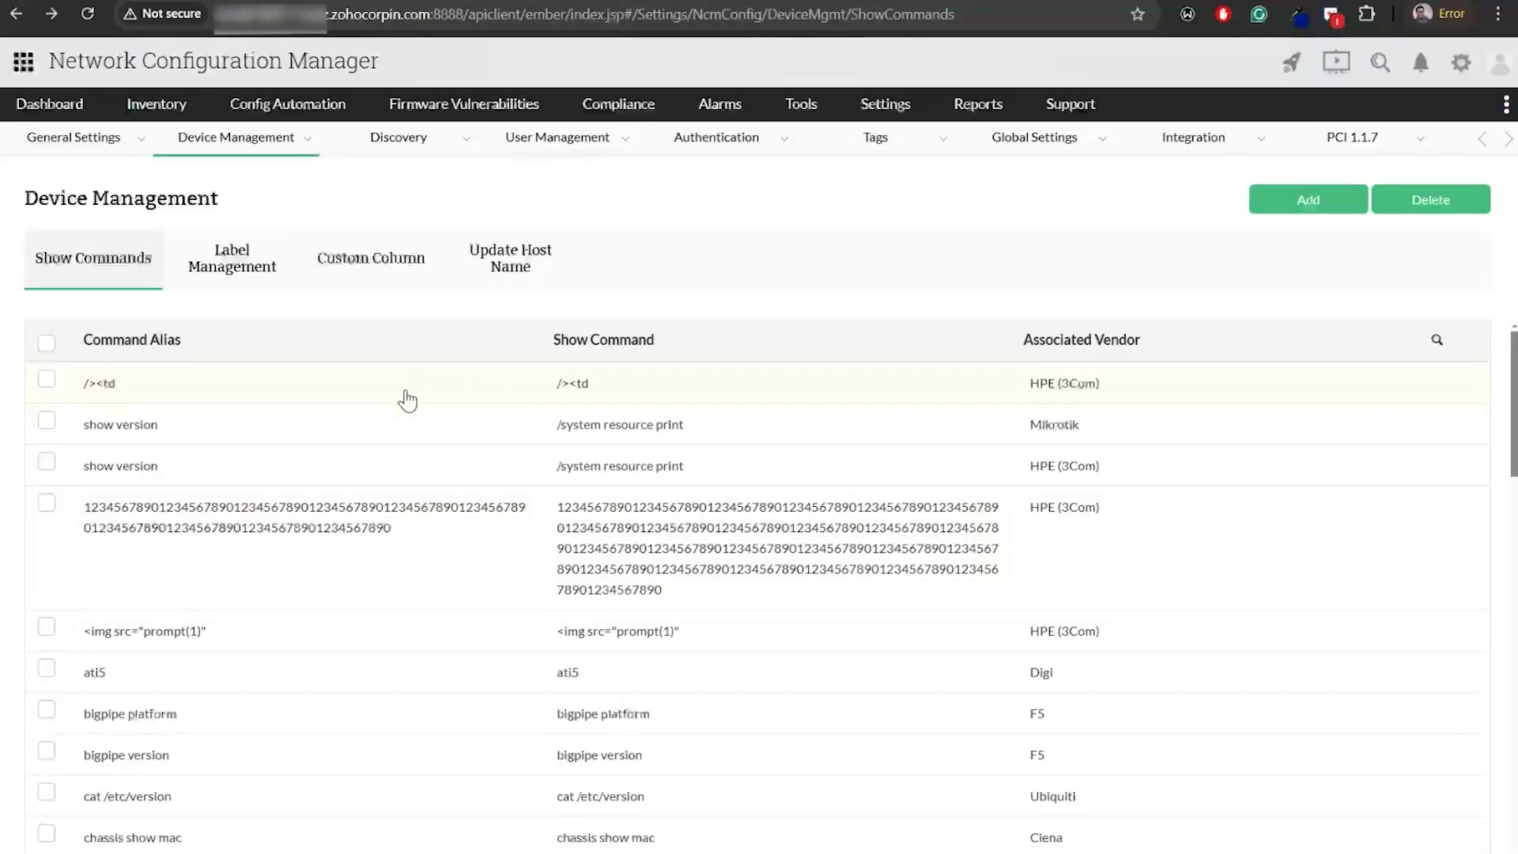
Open the Inventory list of the 77 managed devices
click(160, 113)
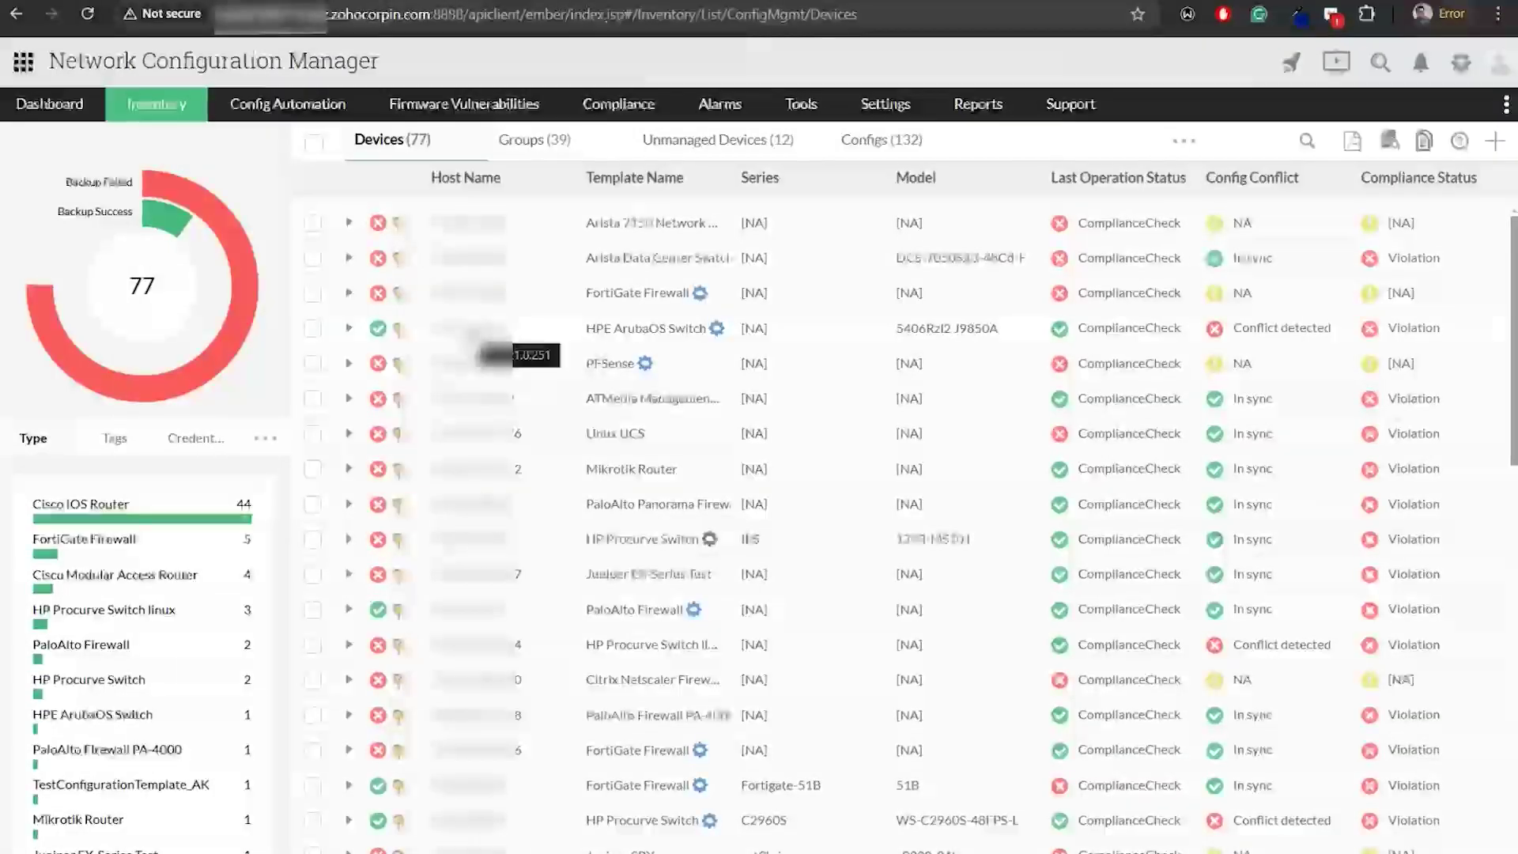
Run the 'show version' show command on the HPE ArubaOS switch and view its output
click(471, 331)
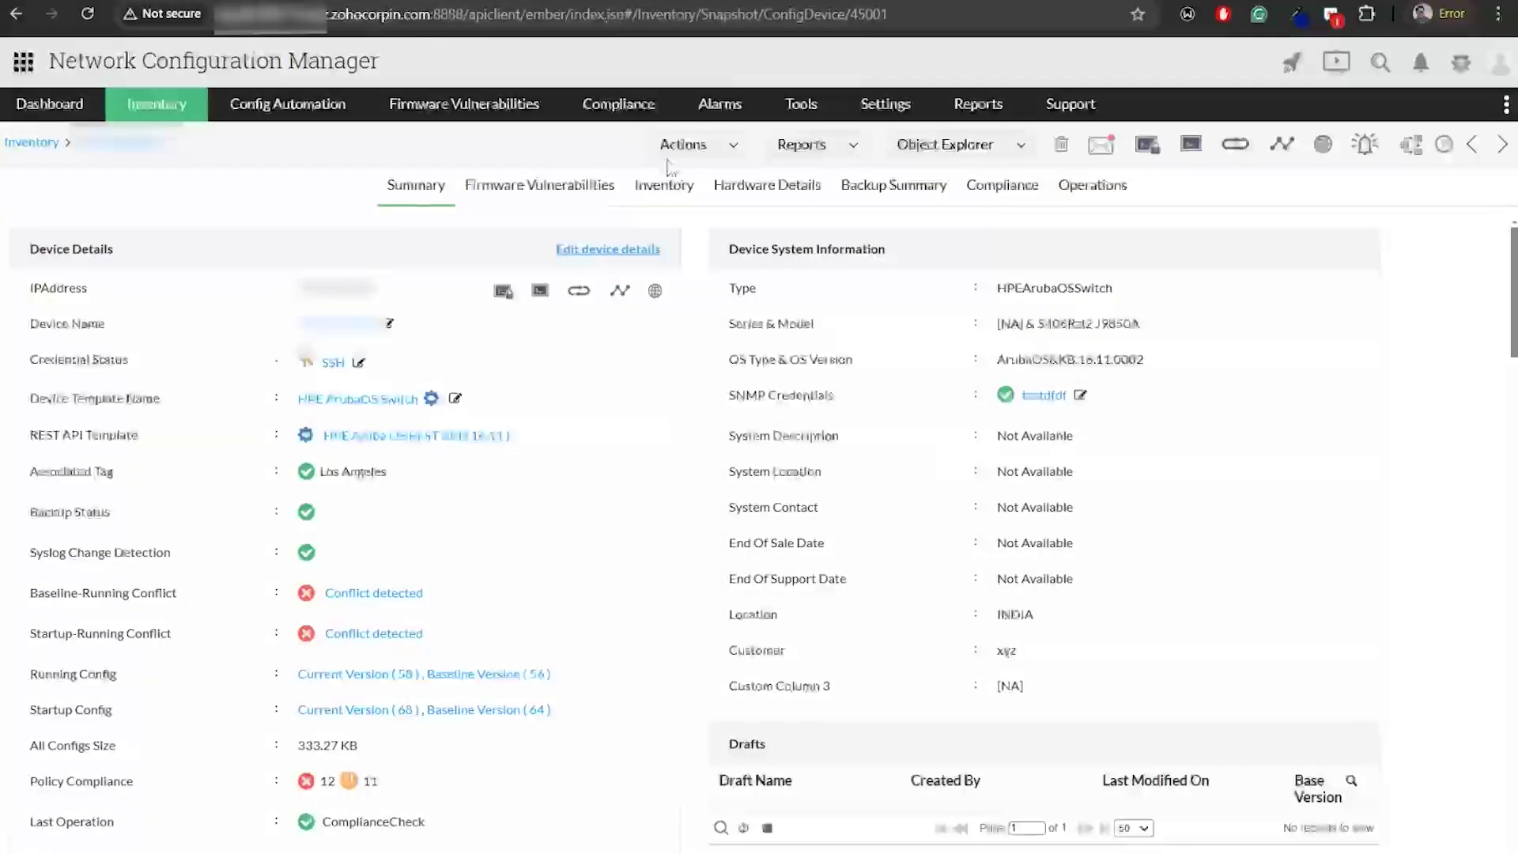
click(734, 147)
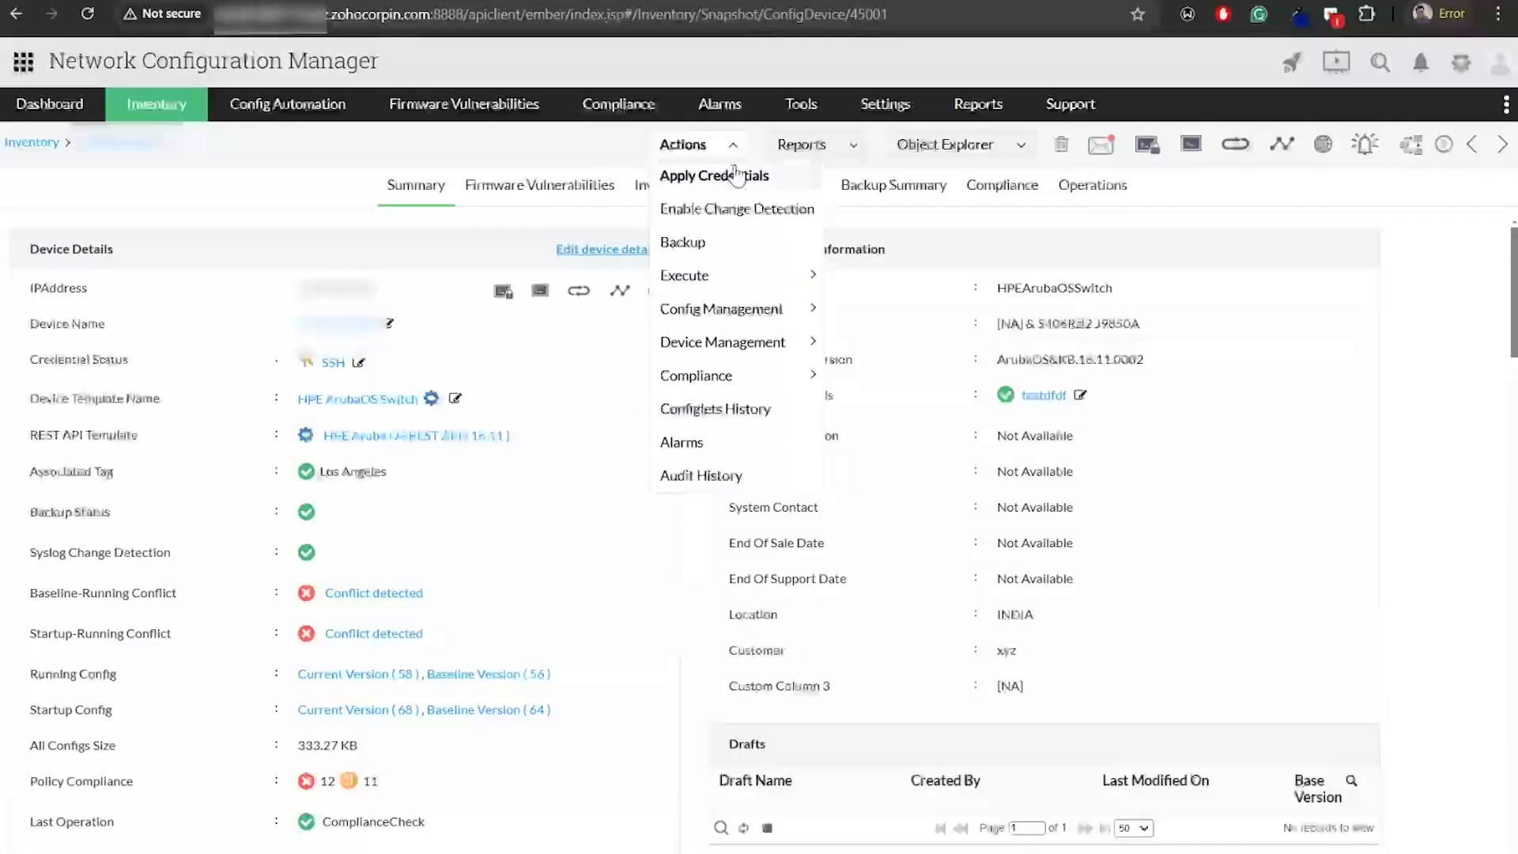
mouse_move(799, 278)
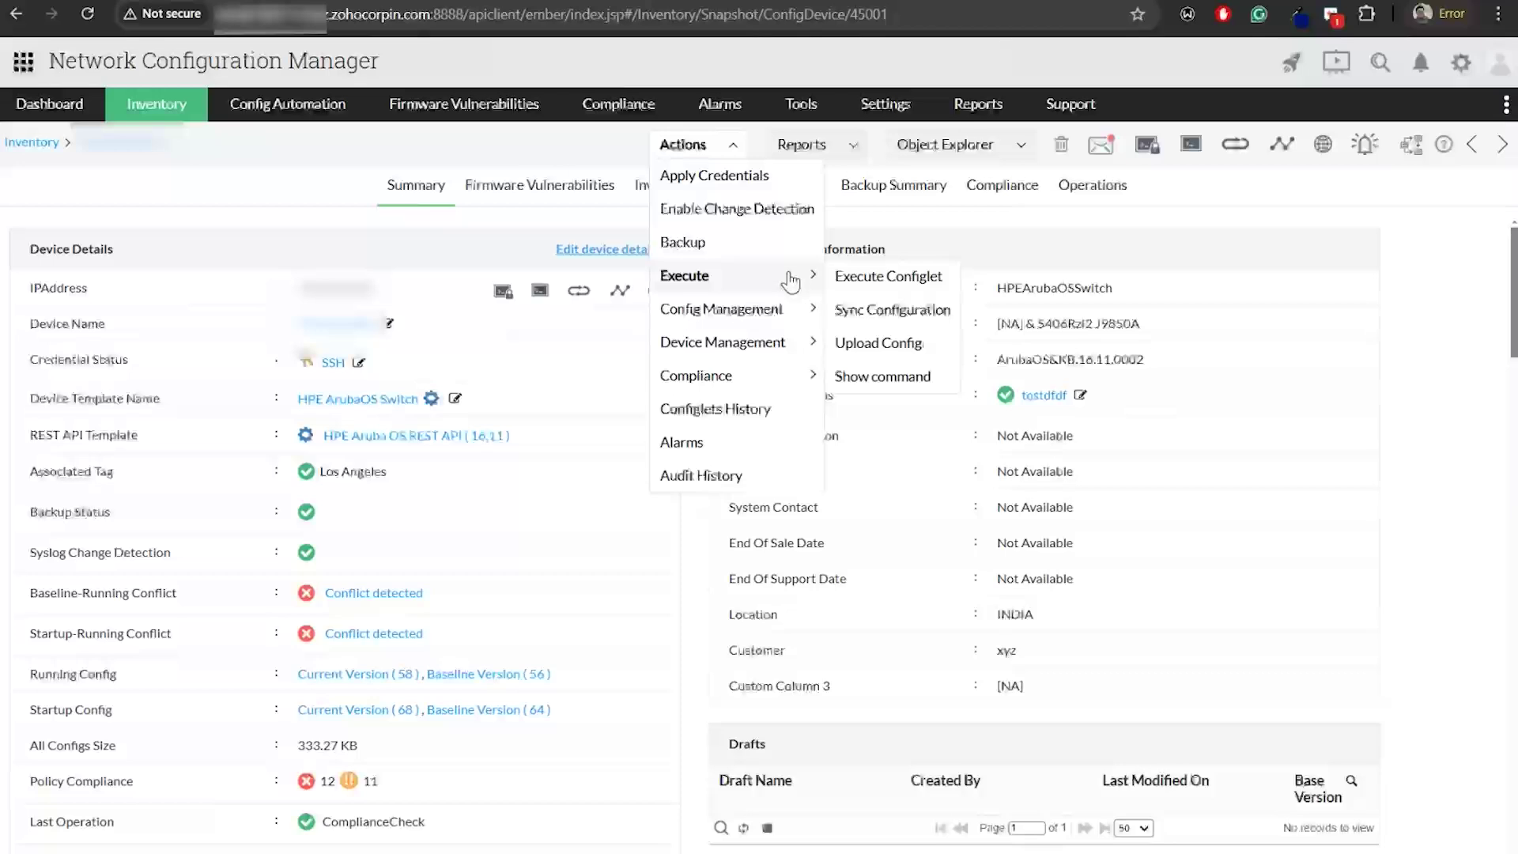
click(908, 386)
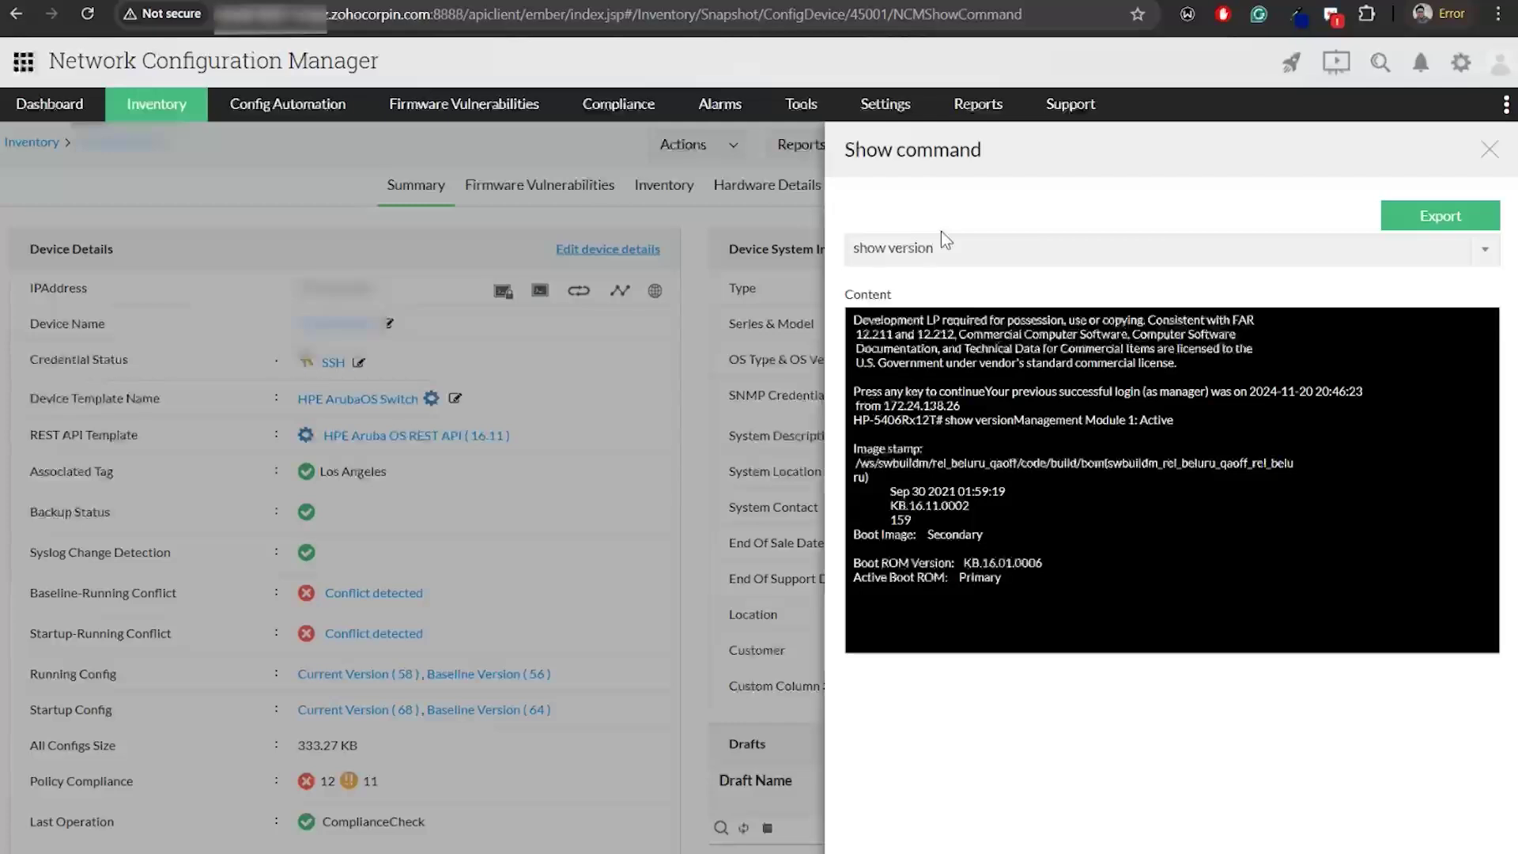
Return to the Zoho Show slides and advance to the Reports in NCM slide
key(alt+Tab)
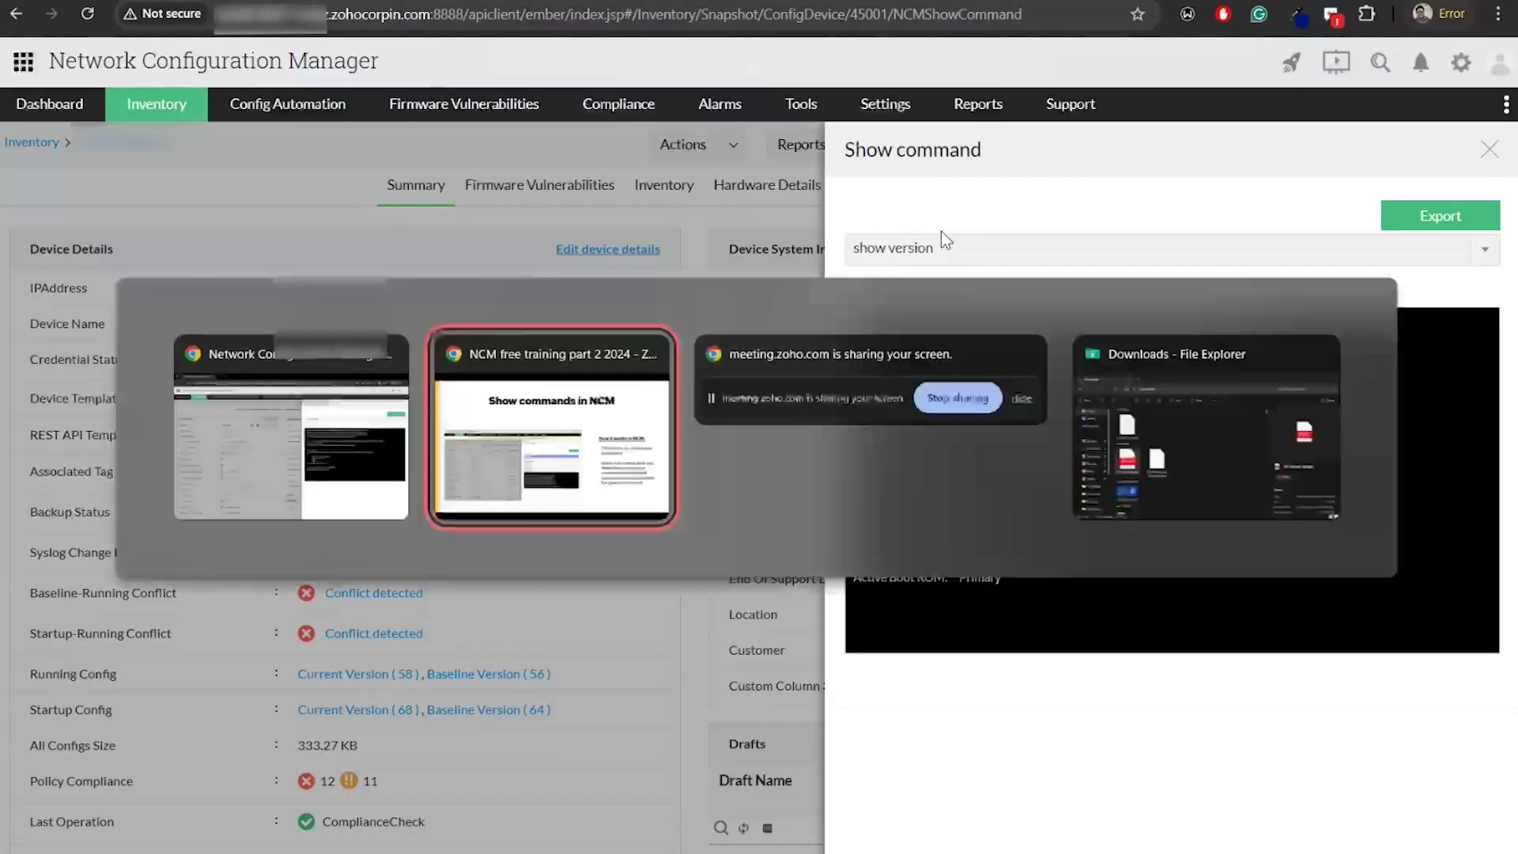
click(1298, 650)
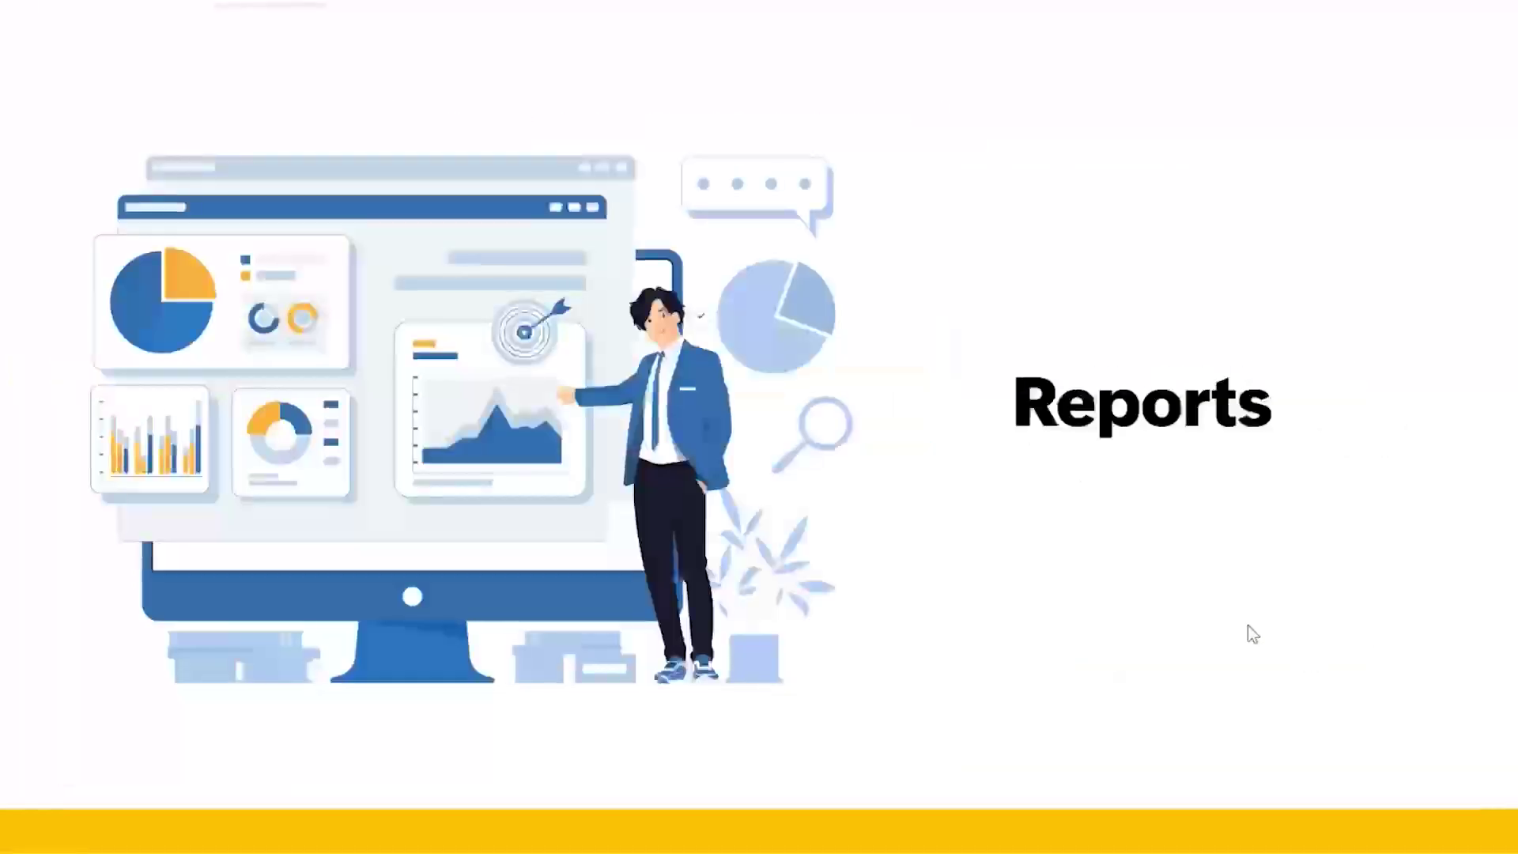
click(1116, 534)
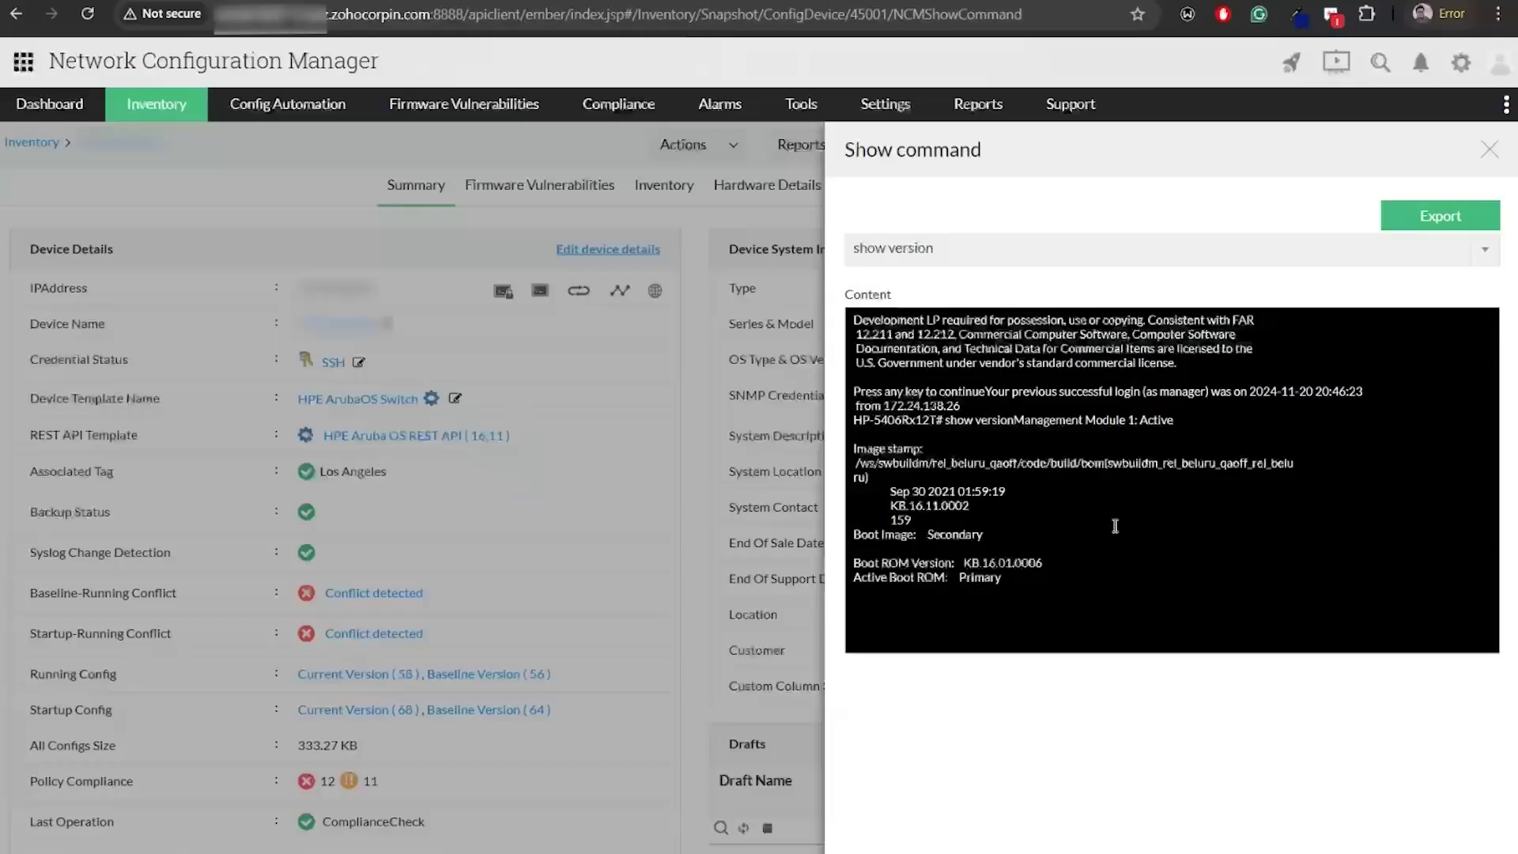
Open the Reports overview, then the Hardware Inventory Report covering all 77 devices
mouse_move(979, 111)
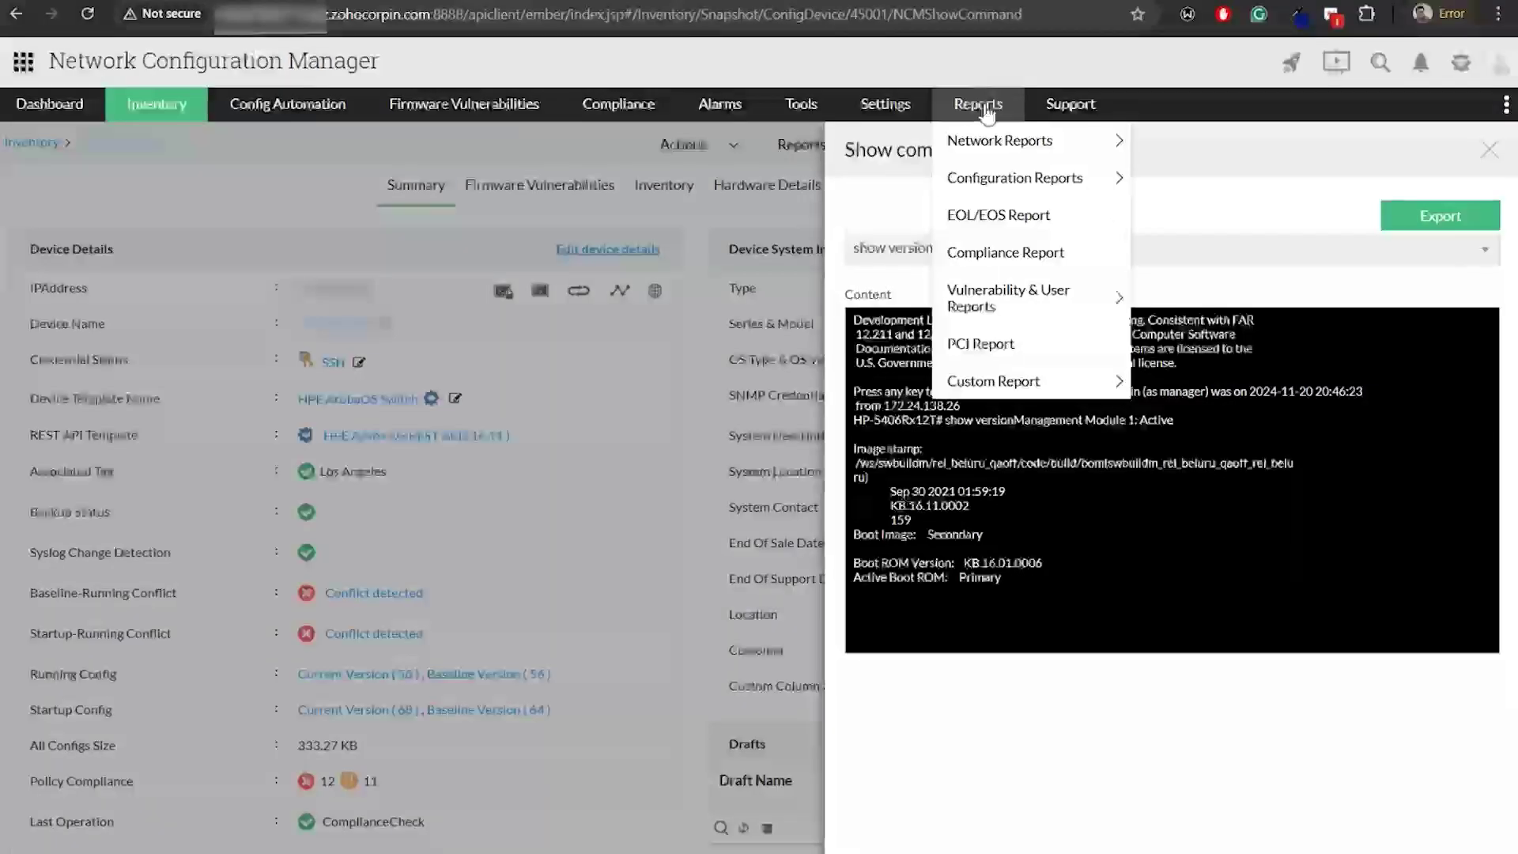
click(986, 109)
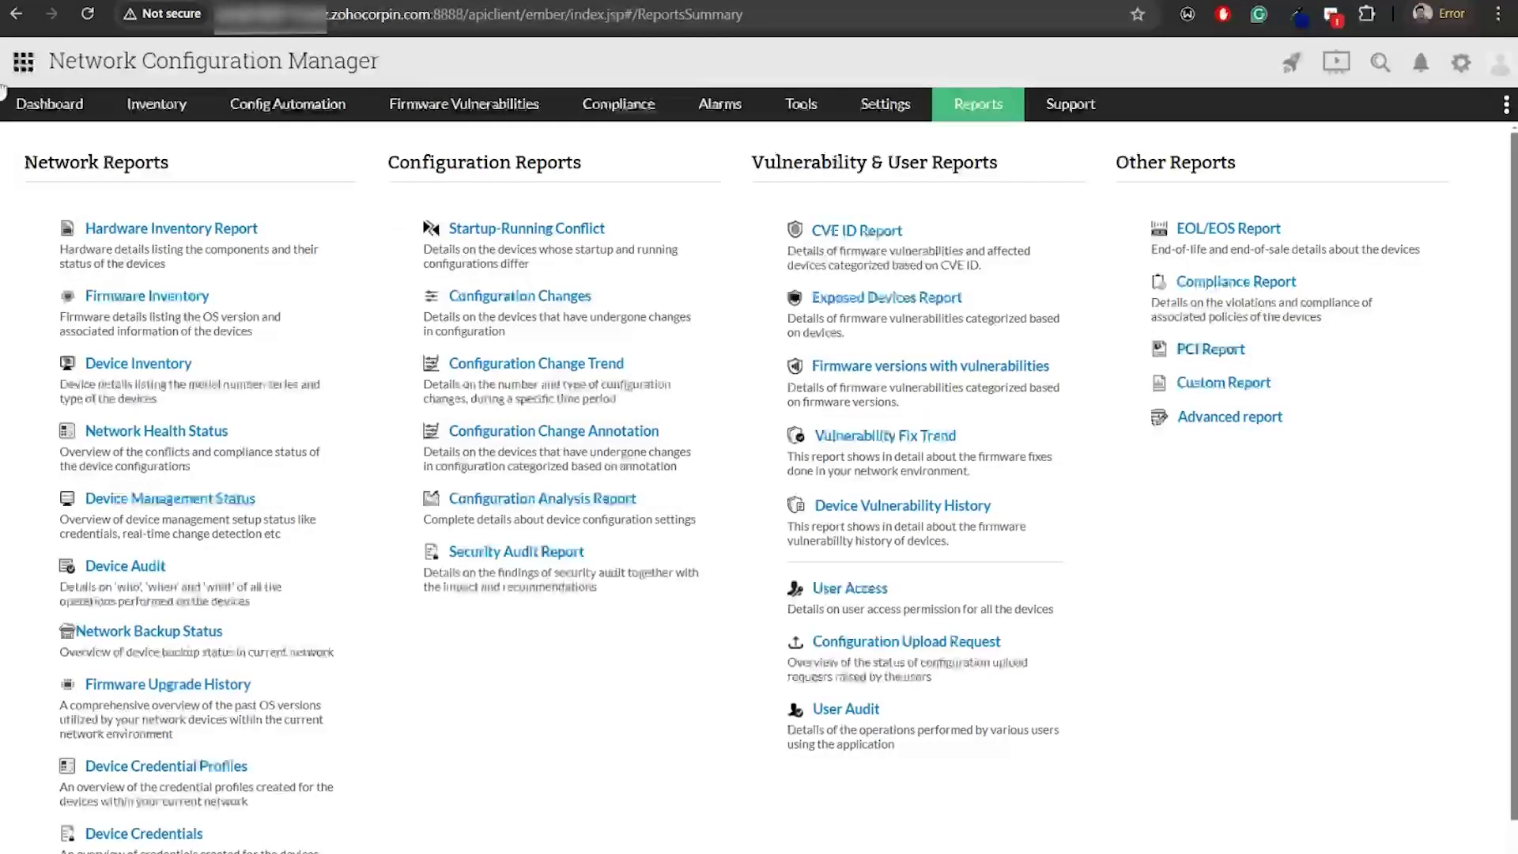
click(152, 229)
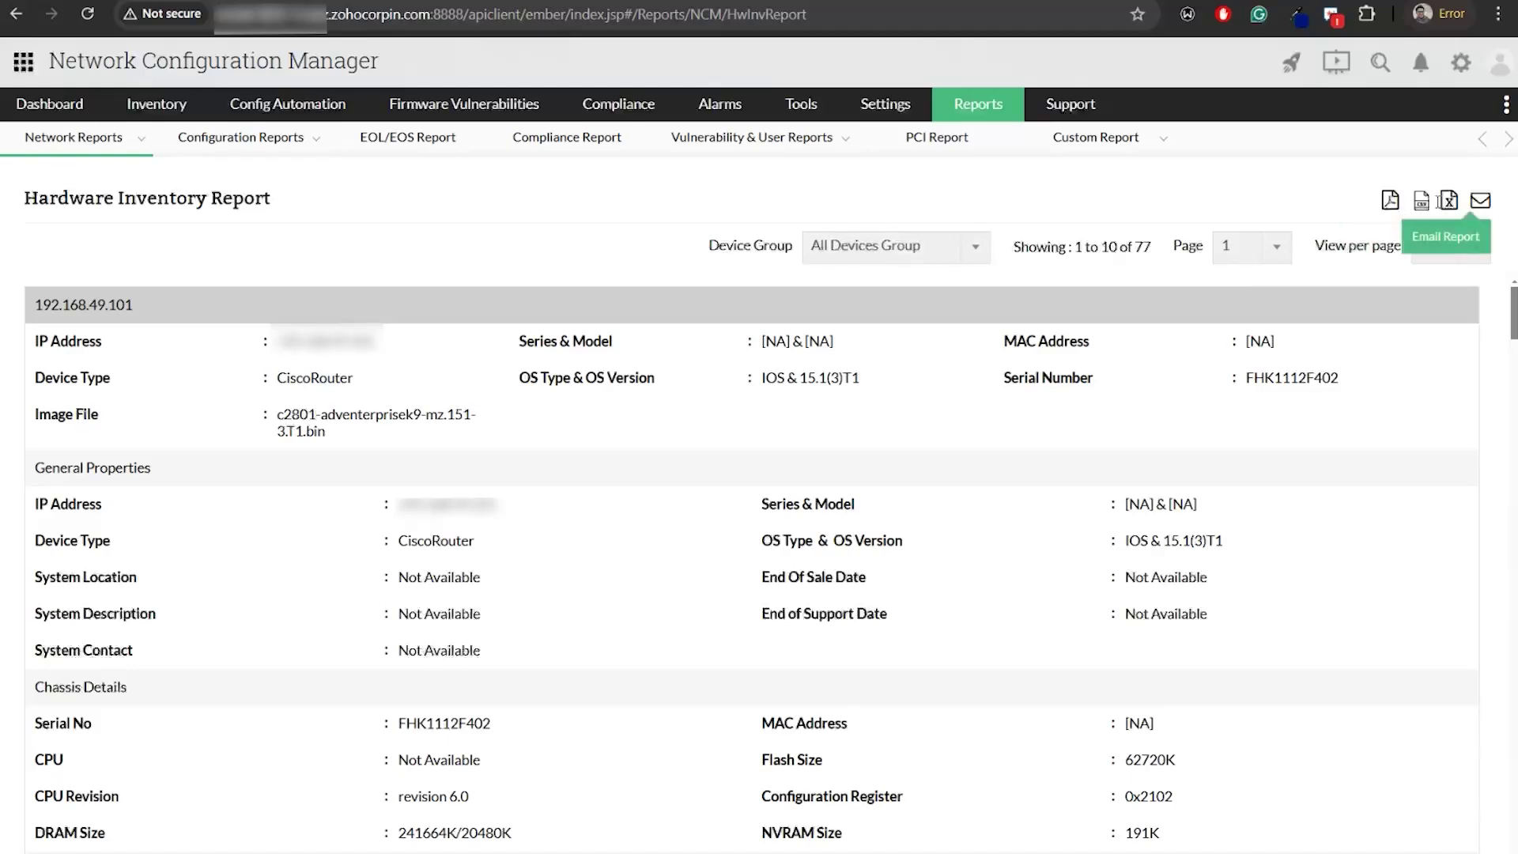
click(16, 13)
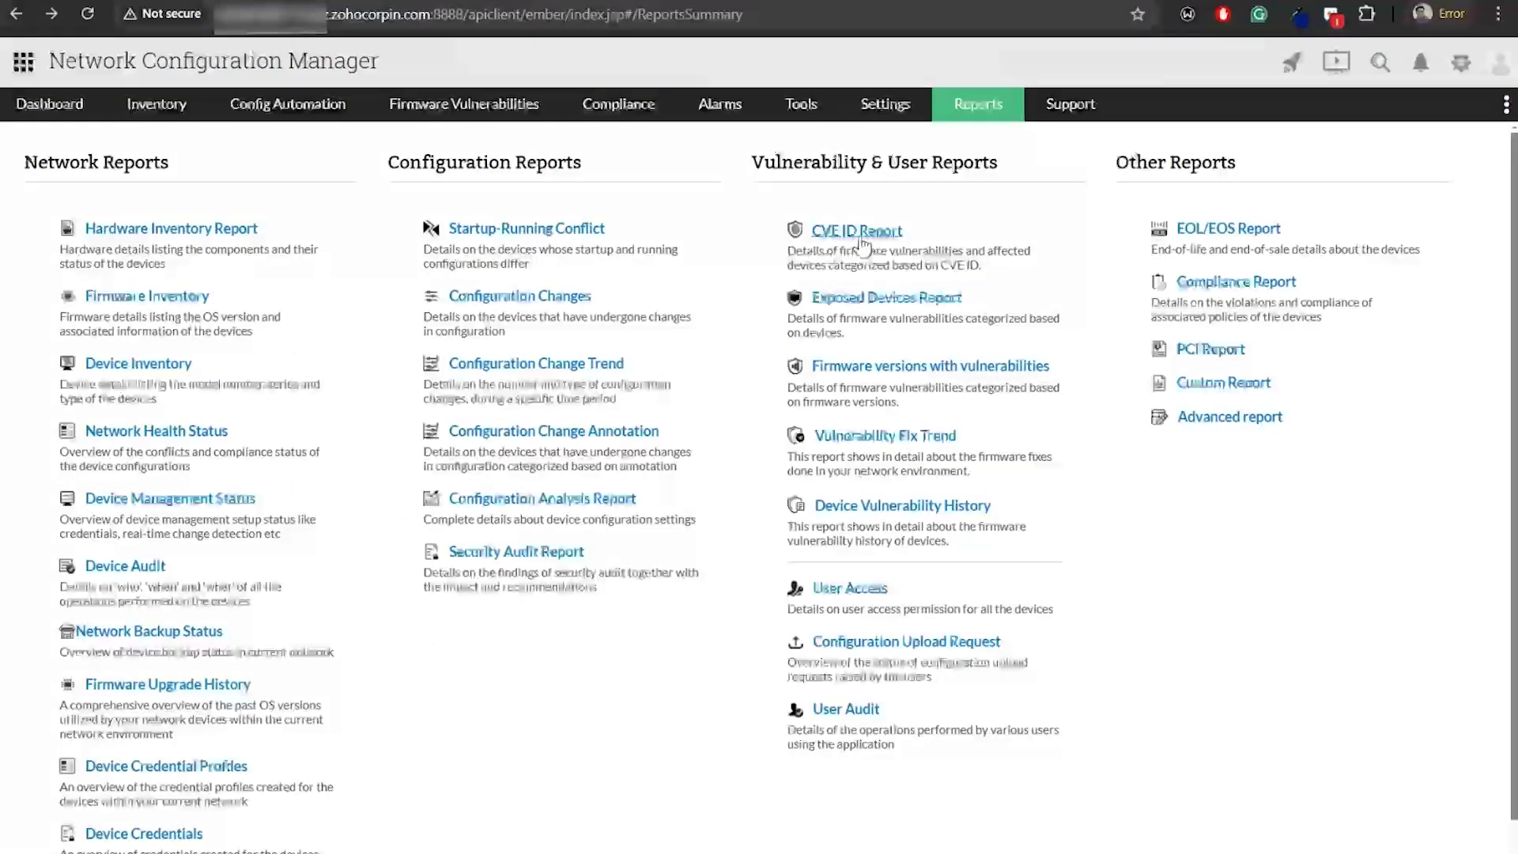
Open the CVE ID Report (348 vulnerabilities by severity) and scroll through its CVE entries
click(860, 240)
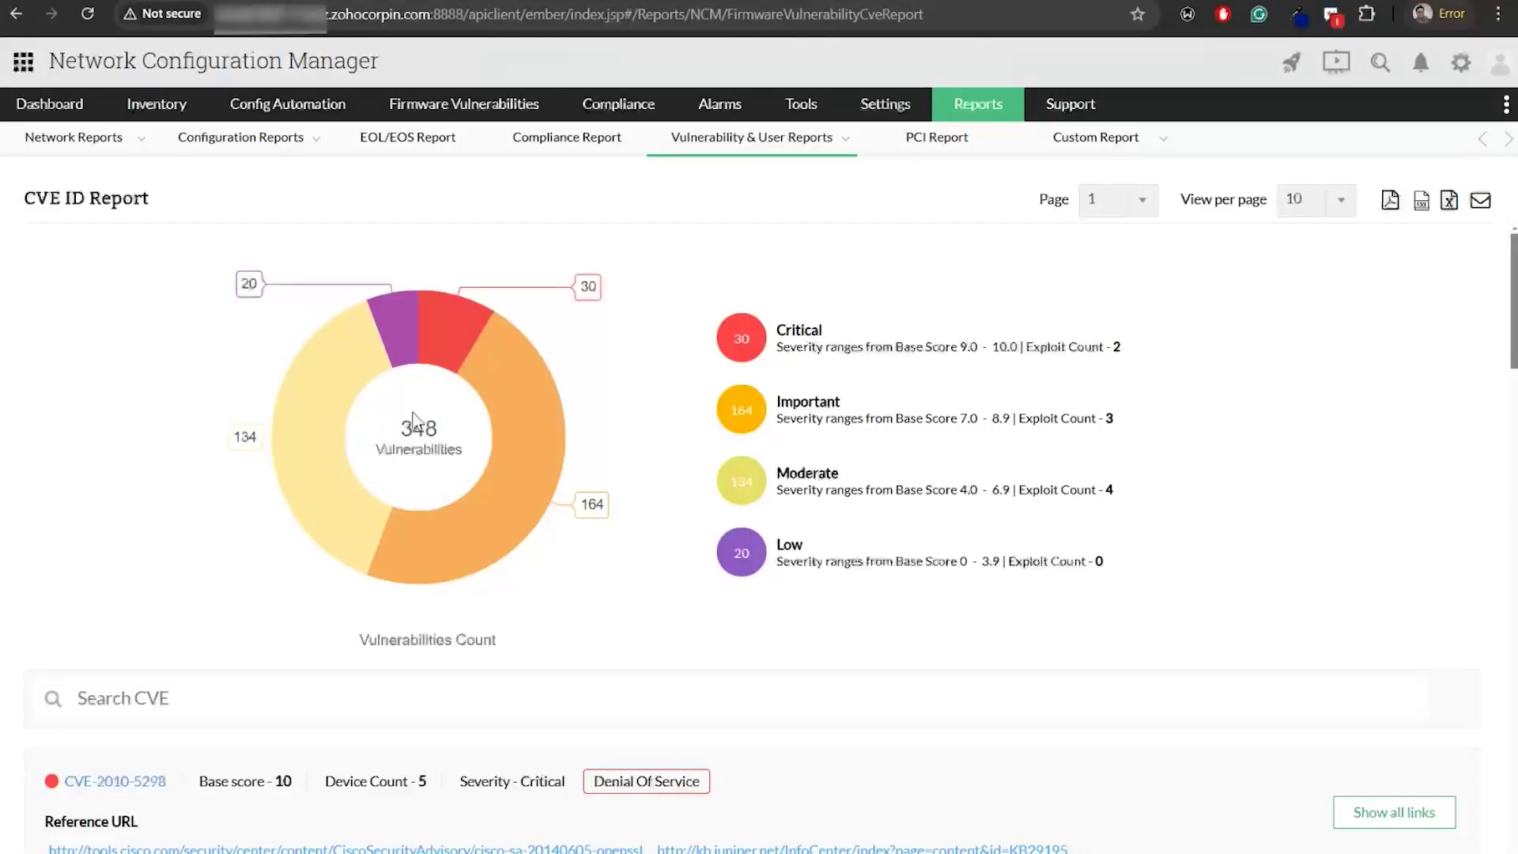
scroll(340, 670, down, 1)
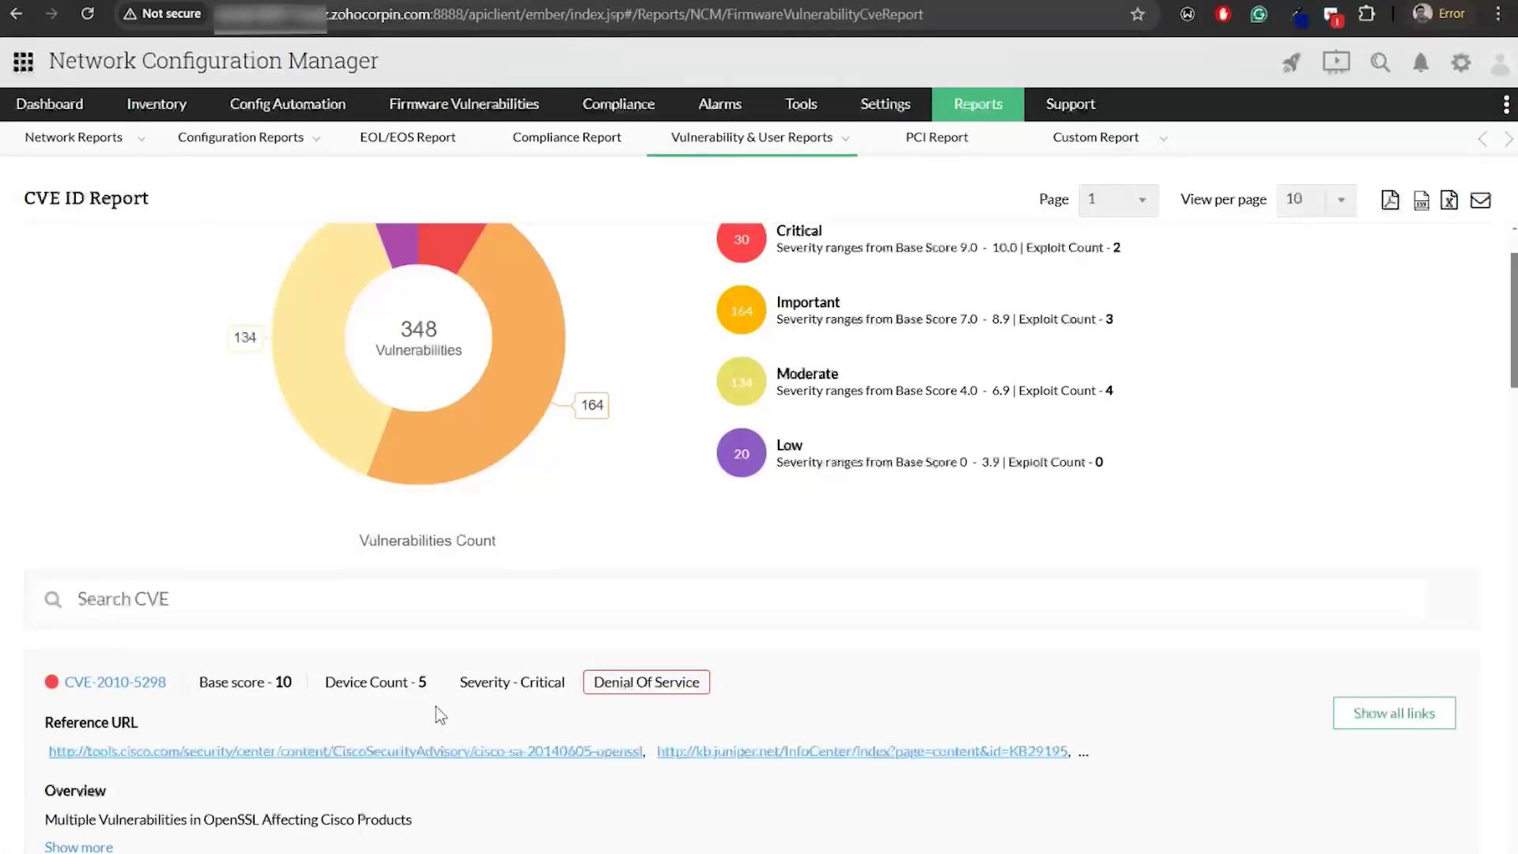
scroll(434, 707, down, 1)
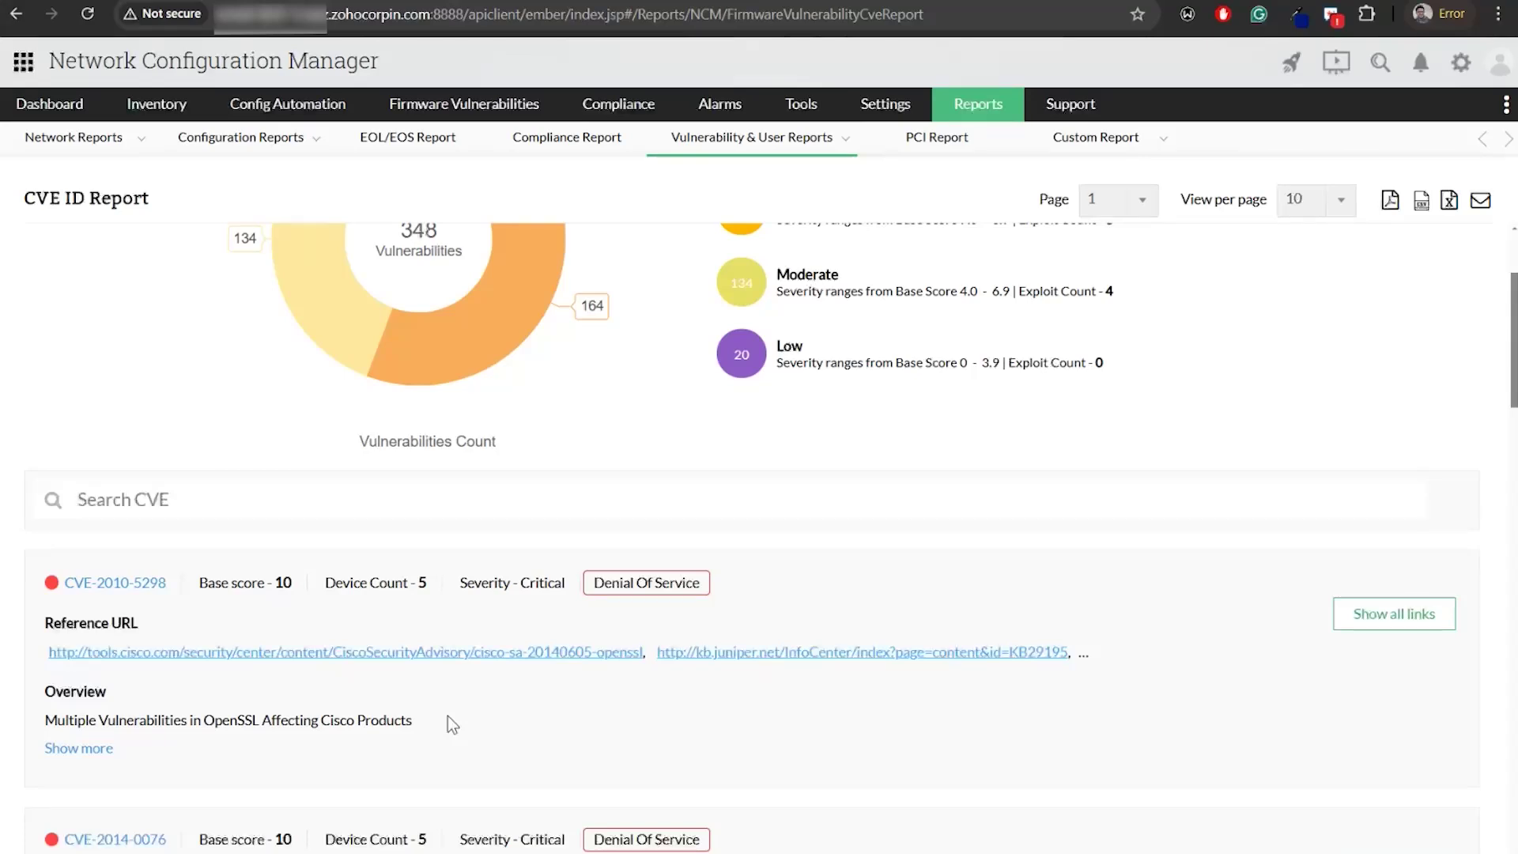
Return to Zoho Show and advance through Dynamic UI to the User-friendly UI slide
key(alt+Tab)
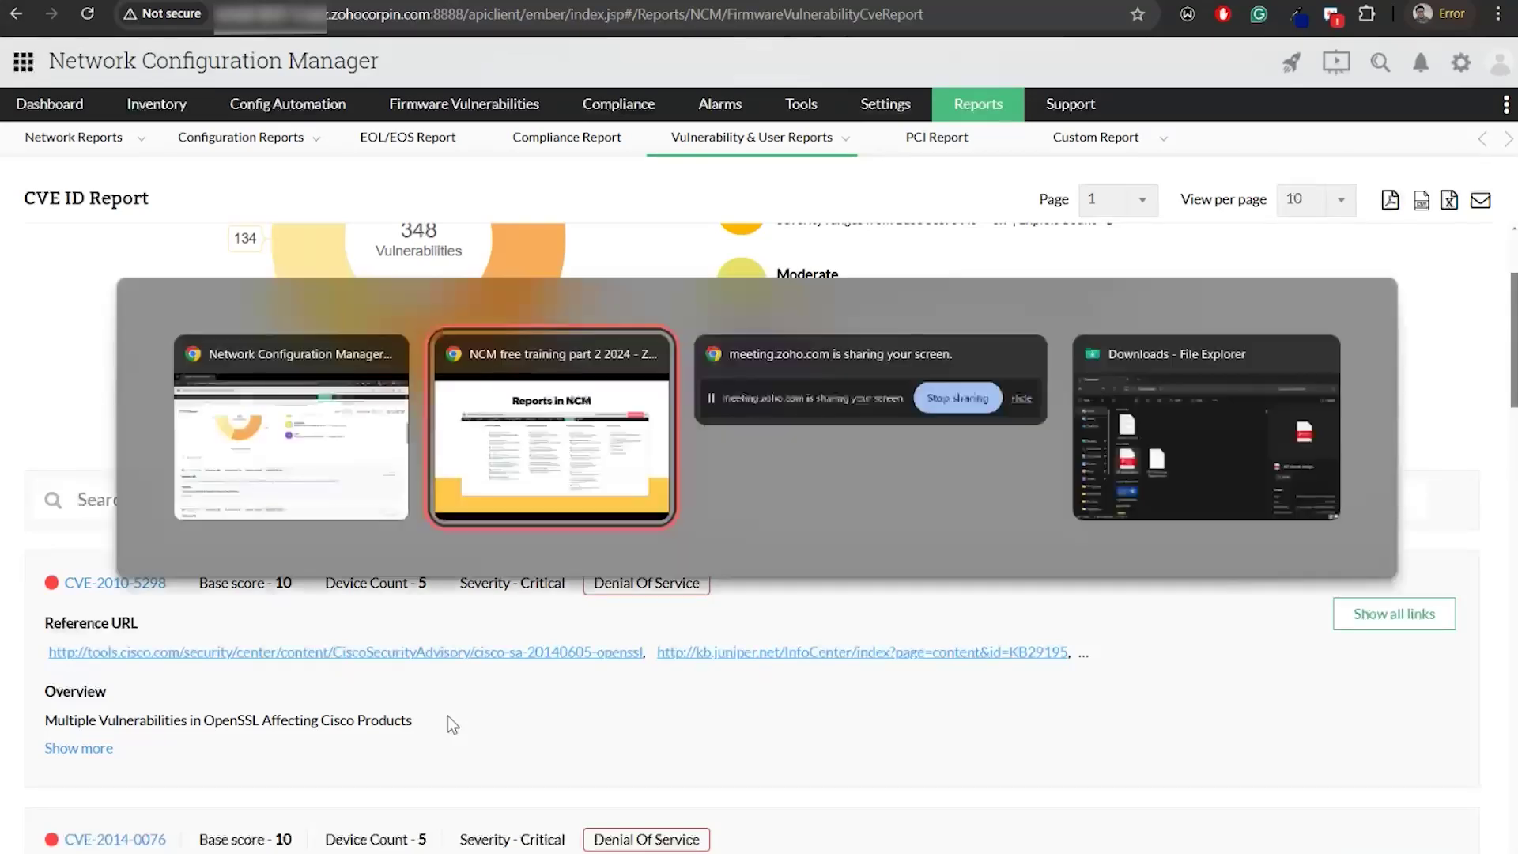
click(1320, 623)
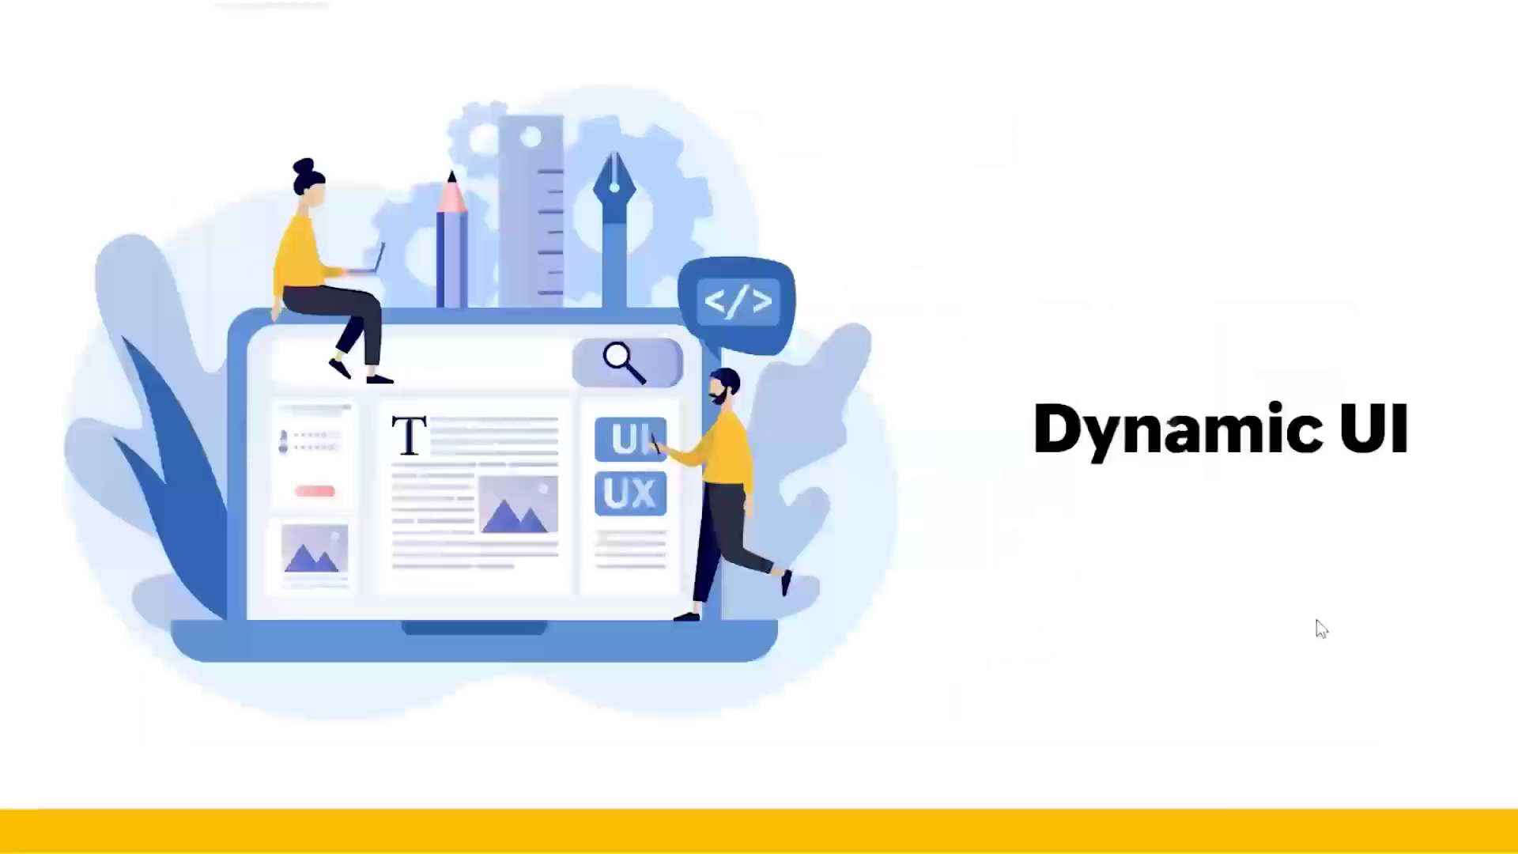
click(1102, 521)
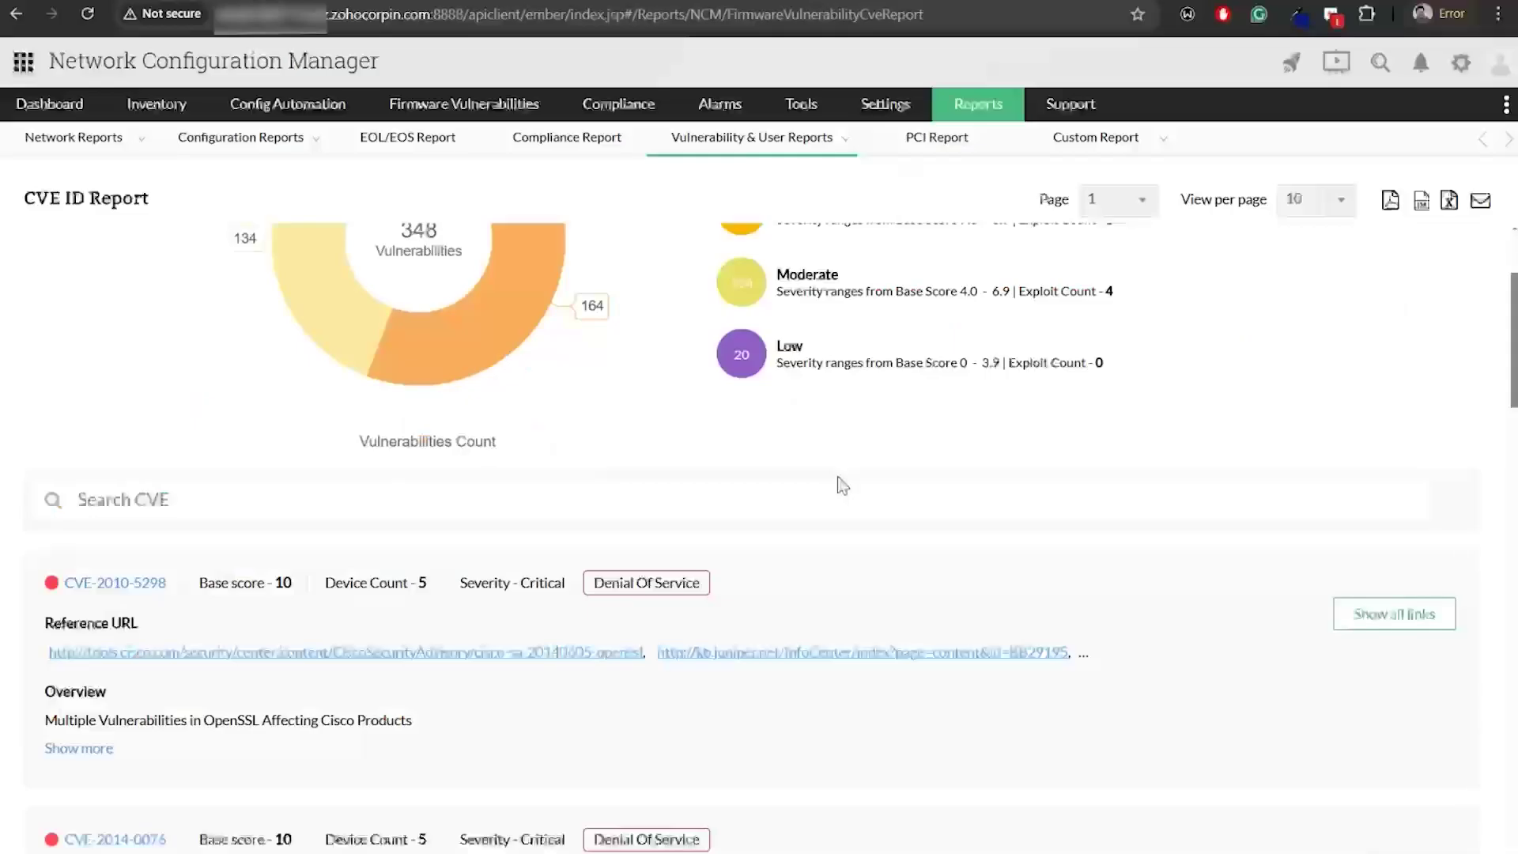
On the dashboard, drag the Configuration Backup Summary widget elsewhere, then discard the layout change
click(49, 111)
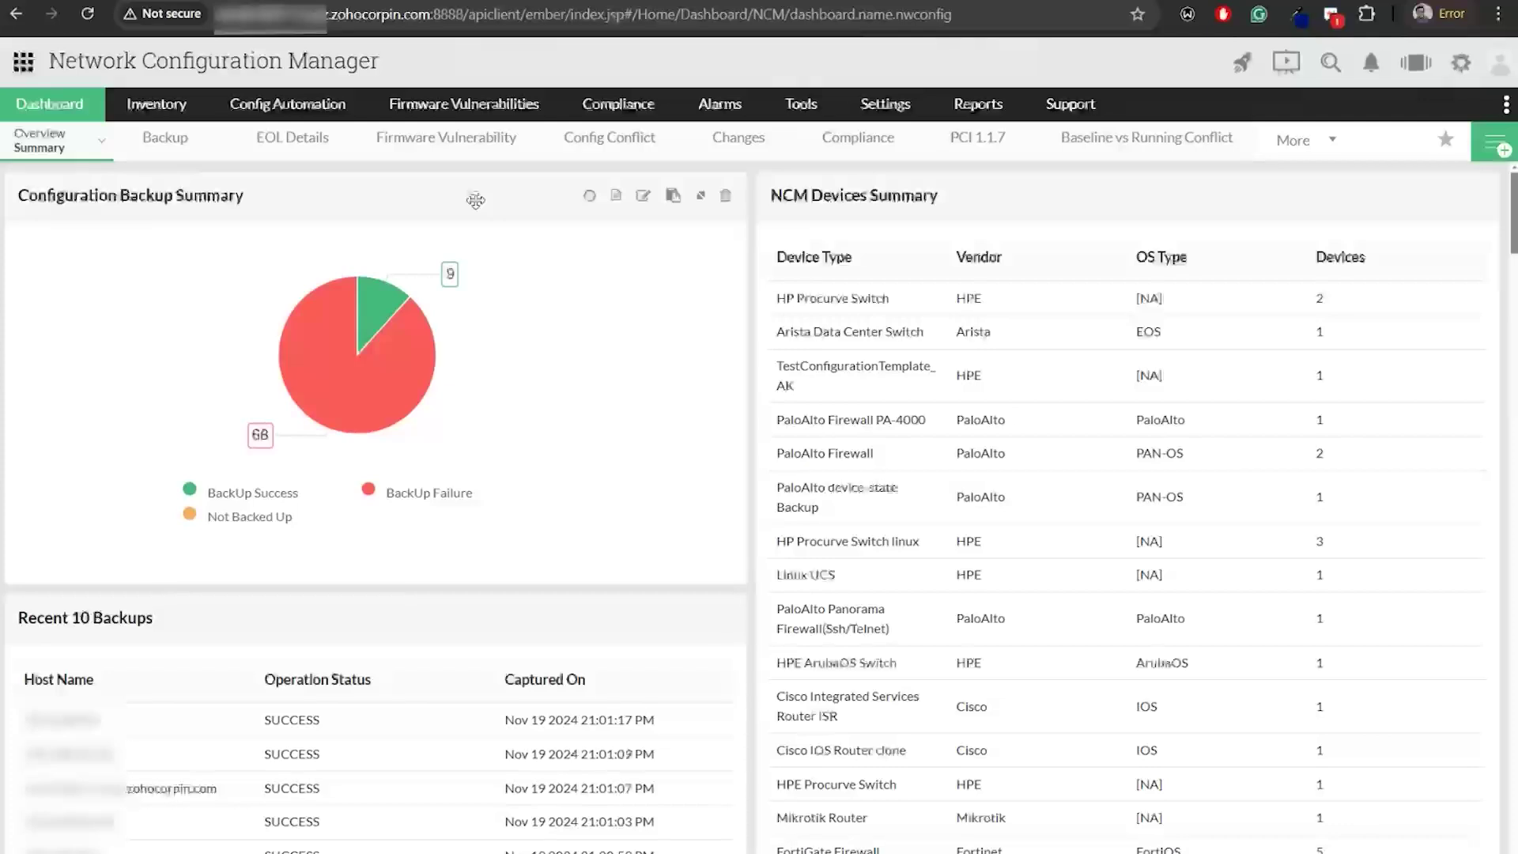
drag(475, 201, 1249, 277)
mouse_move(869, 348)
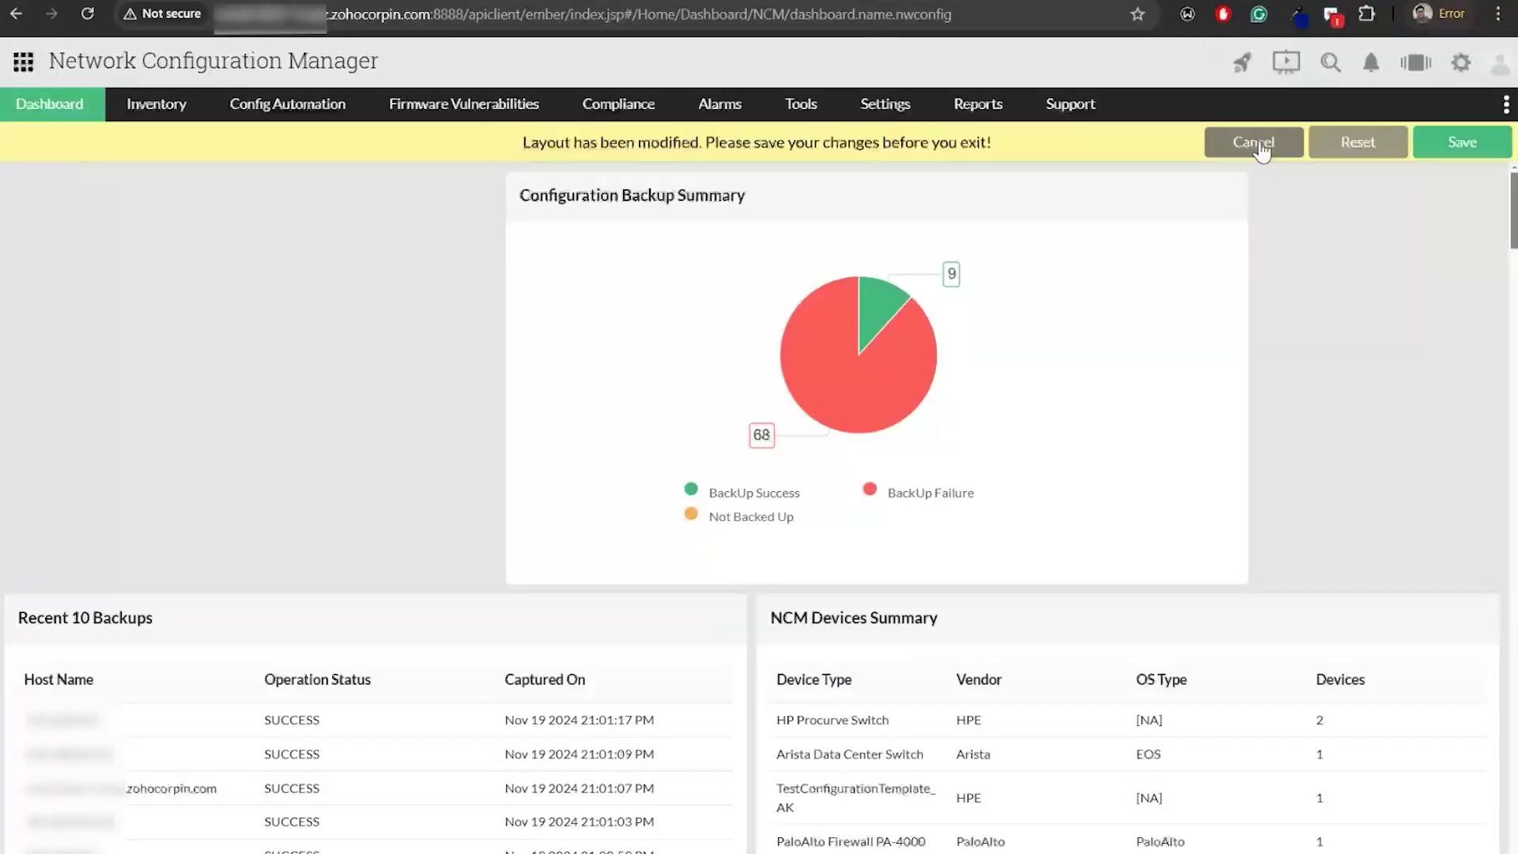
click(1262, 150)
click(834, 162)
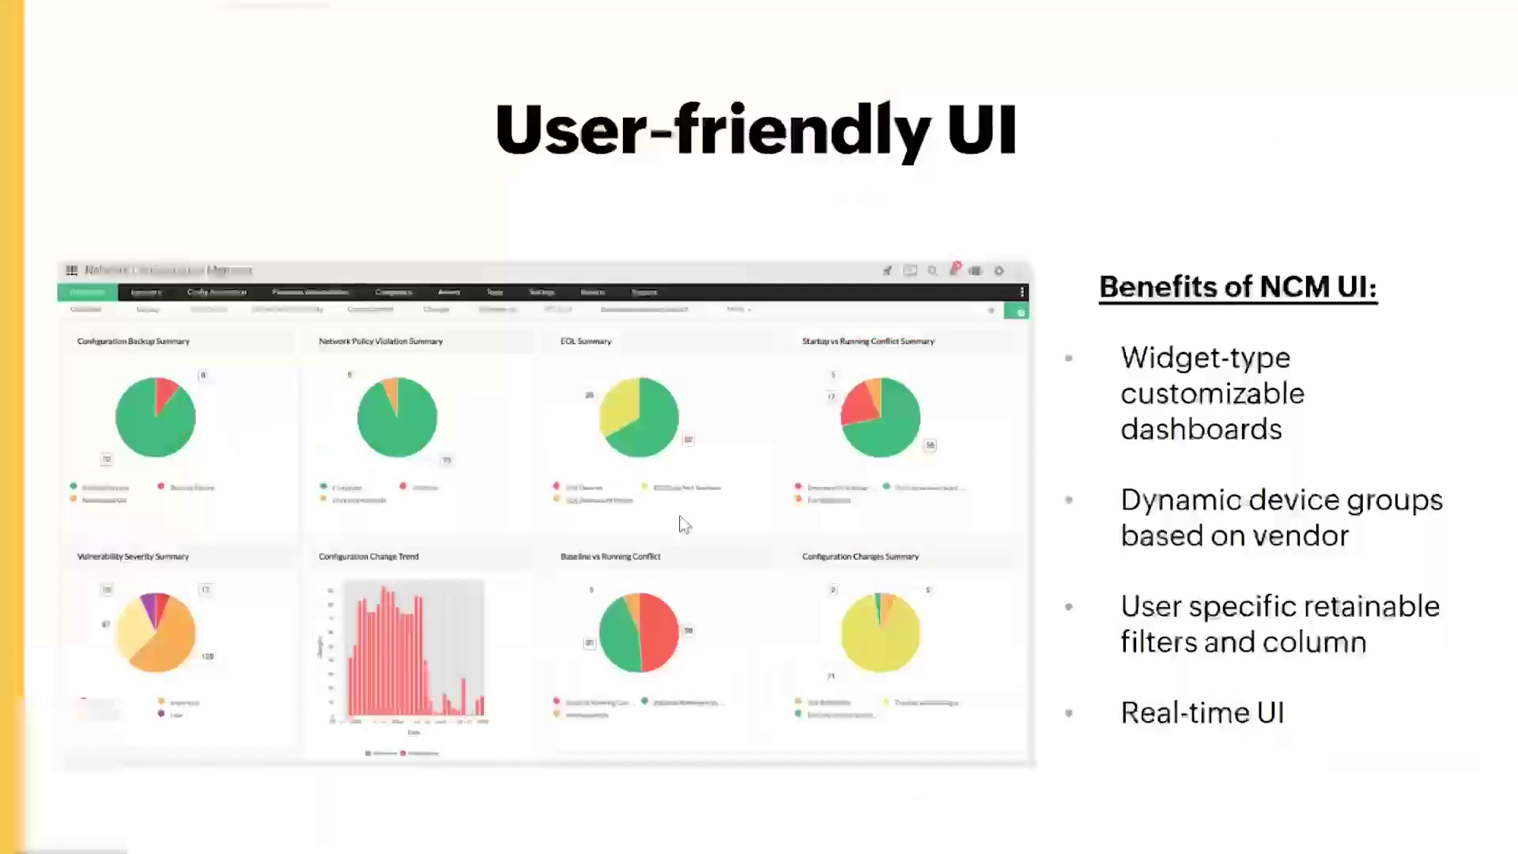
Advance through the Integrations slide to the Third-party integrations supported slide
click(1152, 542)
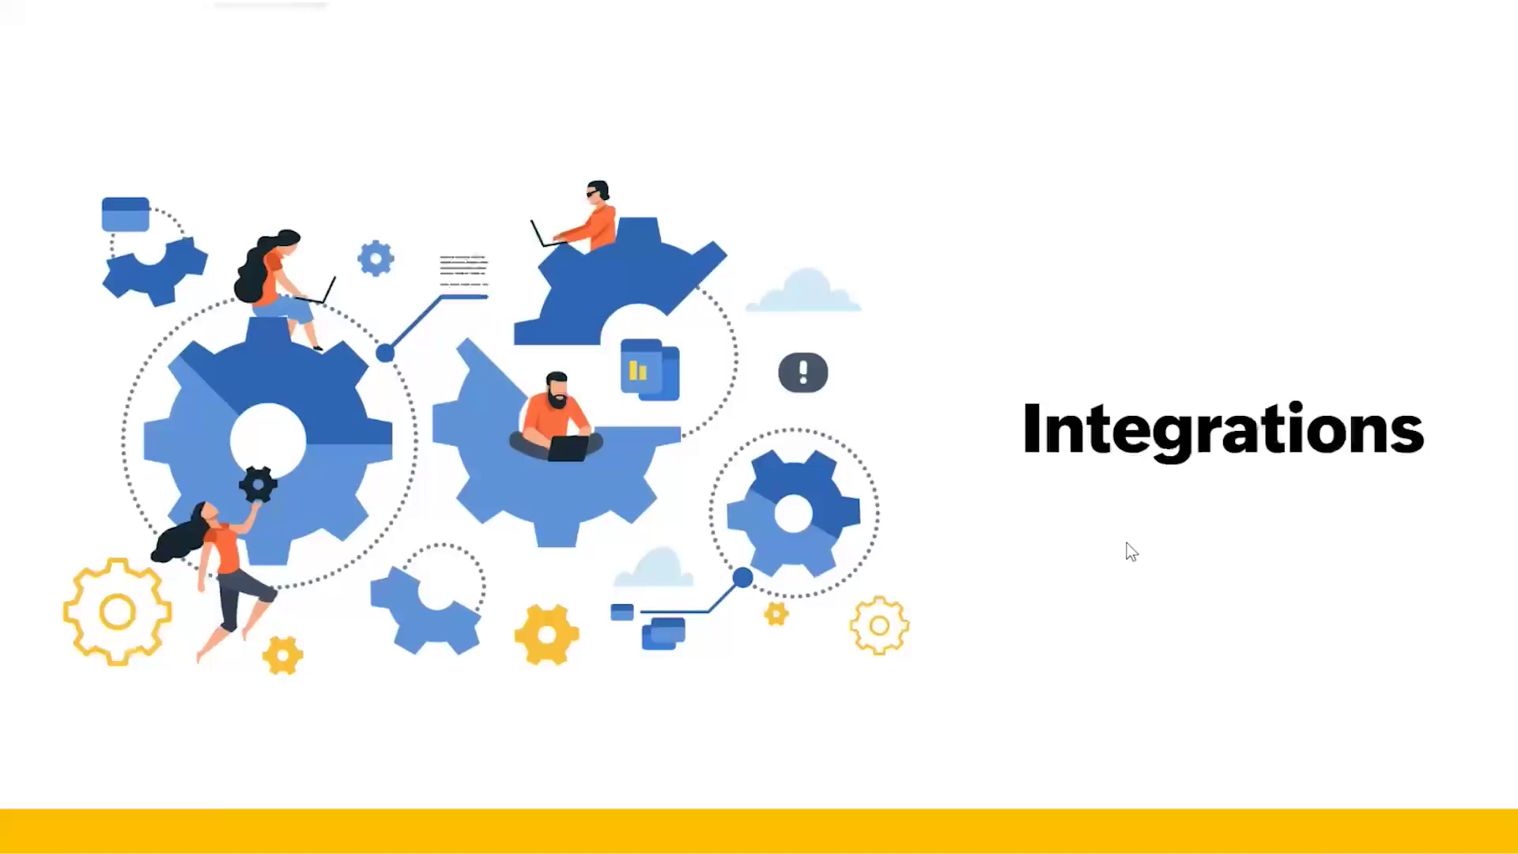
click(1119, 545)
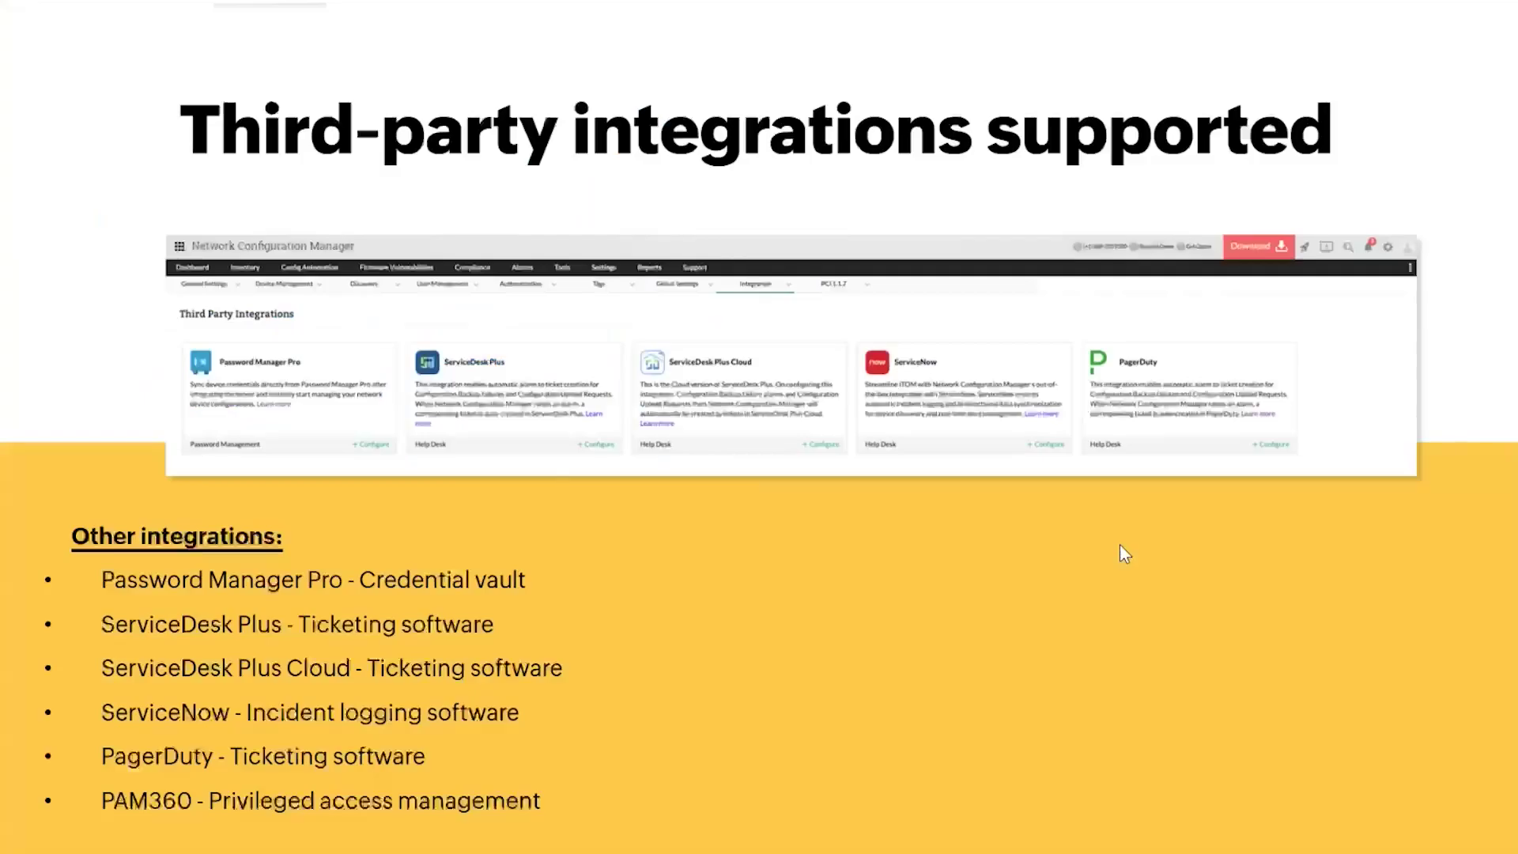